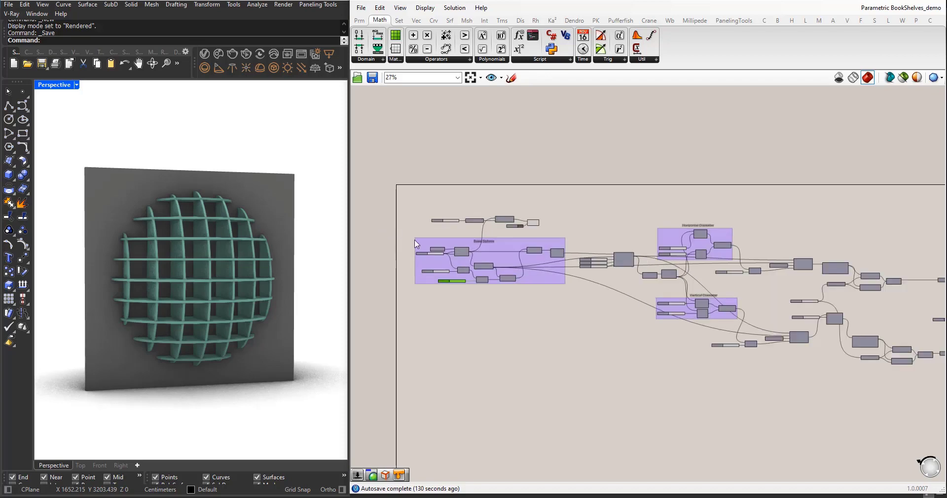
# Step: Try adjusting the slider that drives the base plane's X and Y size, and undo the change
pyautogui.scroll(3, 429, 261)
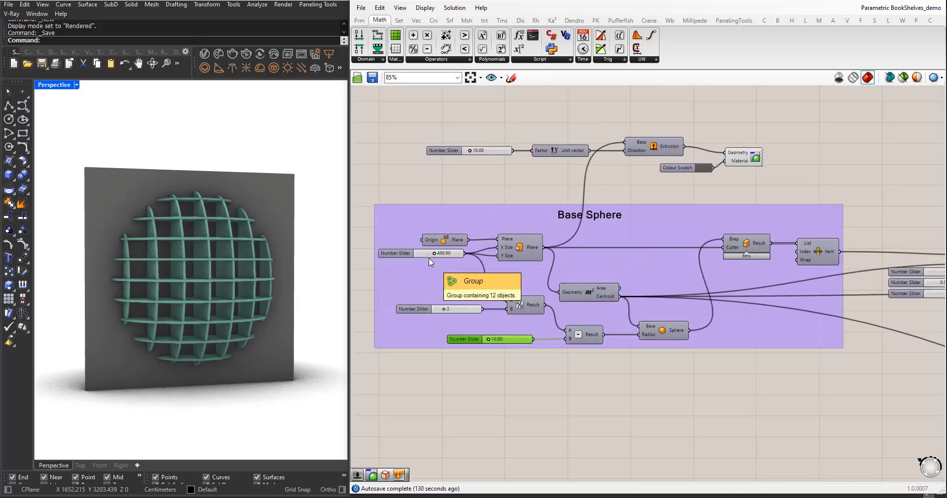
pyautogui.scroll(2, 391, 265)
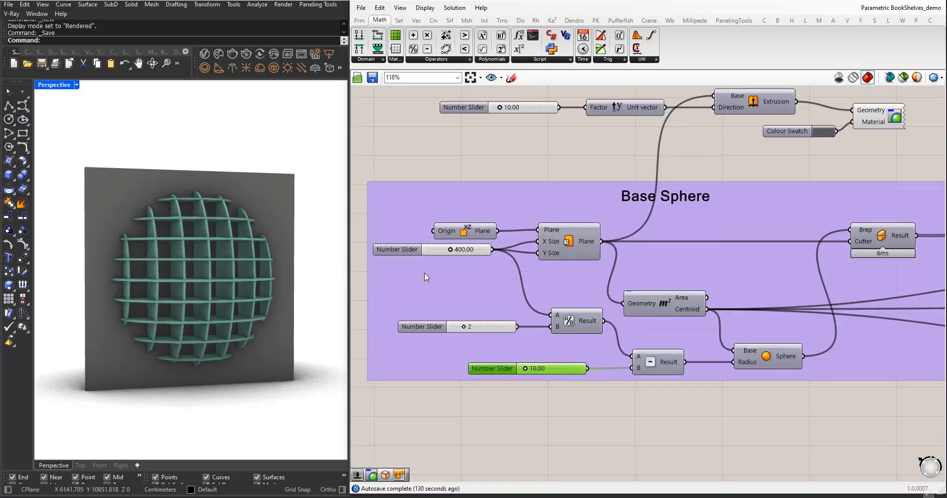
pyautogui.scroll(-2, 163, 286)
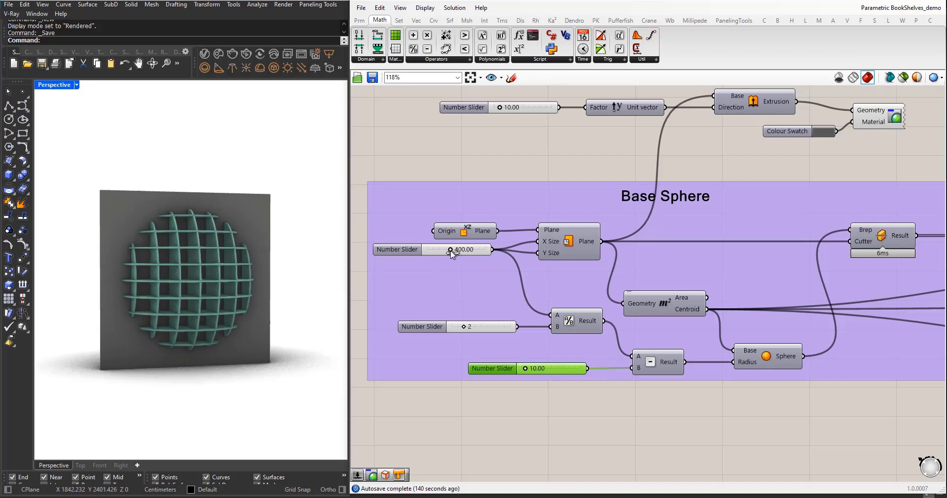
pyautogui.moveTo(451, 253); pyautogui.dragTo(451, 250)
pyautogui.hotkey('ctrl', 'z')
# Step: Set the slider subtracted from the sphere radius in the Base Sphere group to 0.17
pyautogui.scroll(2, 538, 373)
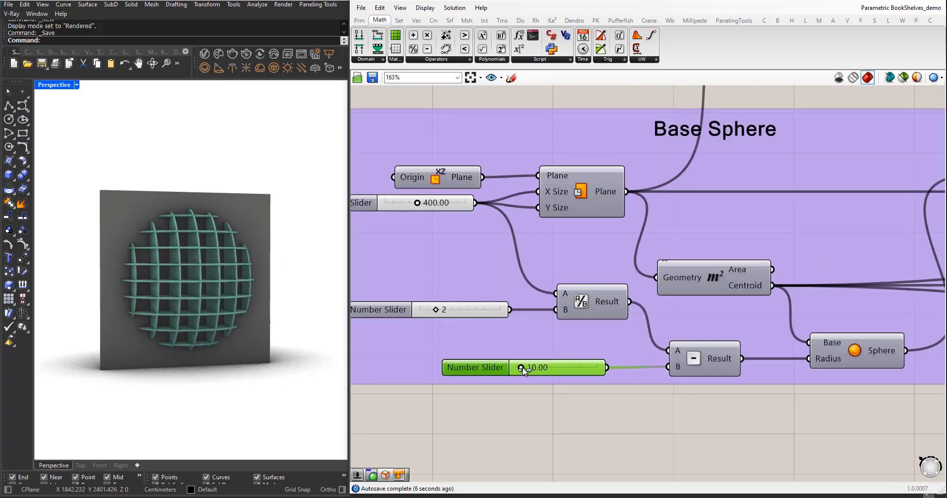
pyautogui.moveTo(524, 371)
pyautogui.mouseDown()
pyautogui.moveTo(537, 370)
pyautogui.moveTo(520, 371)
pyautogui.mouseUp()
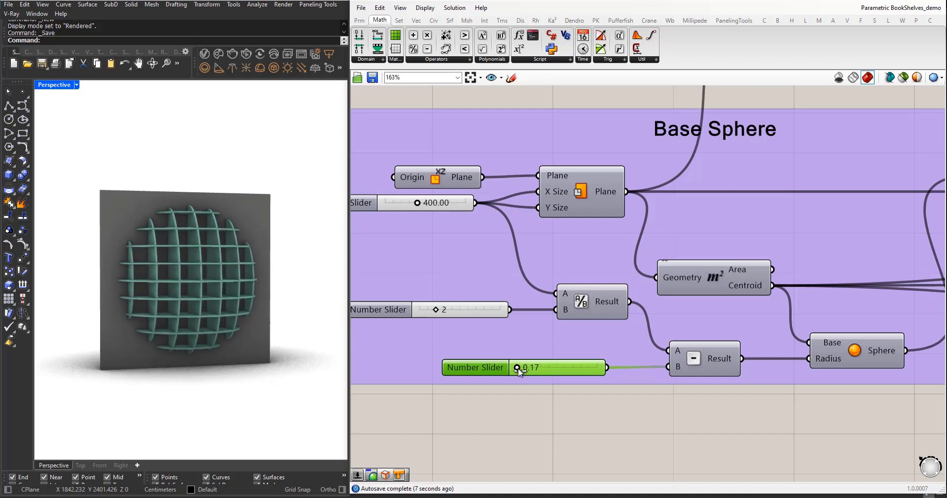
# Step: Set the non-uniform scale of the sphere to 0.77 for Scale X and 0.80 for Scale Z
pyautogui.scroll(-5, 518, 371)
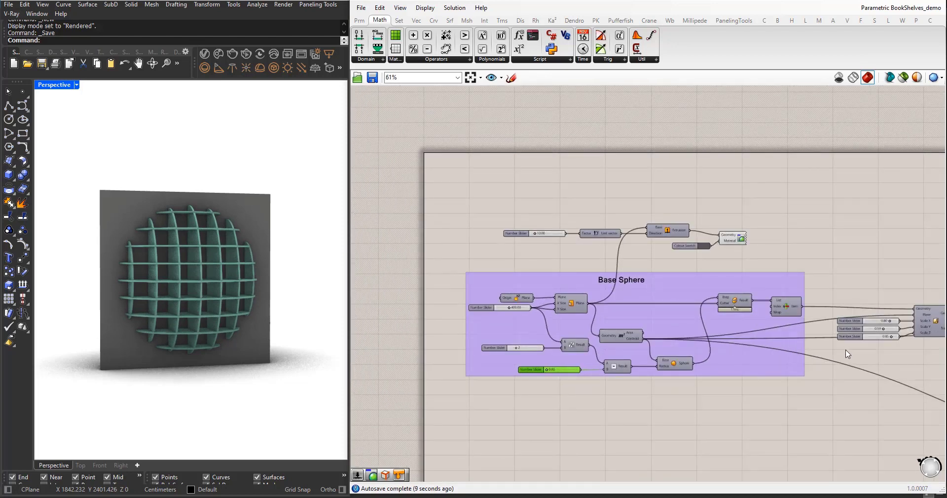
pyautogui.moveTo(845, 350); pyautogui.dragTo(656, 344, button='right')
pyautogui.scroll(6, 656, 344)
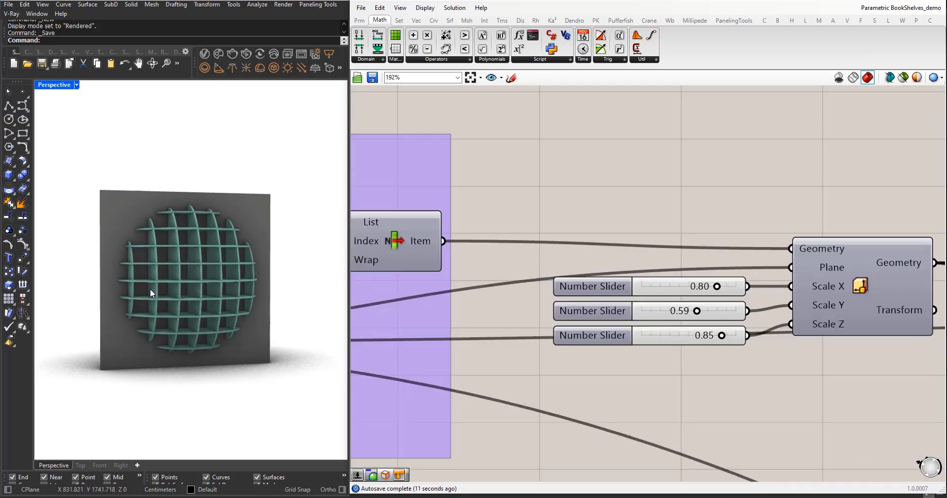
pyautogui.moveTo(150, 289)
pyautogui.mouseDown(button='right')
pyautogui.moveTo(174, 288)
pyautogui.moveTo(153, 287)
pyautogui.mouseUp(button='right')
pyautogui.scroll(2, 185, 260)
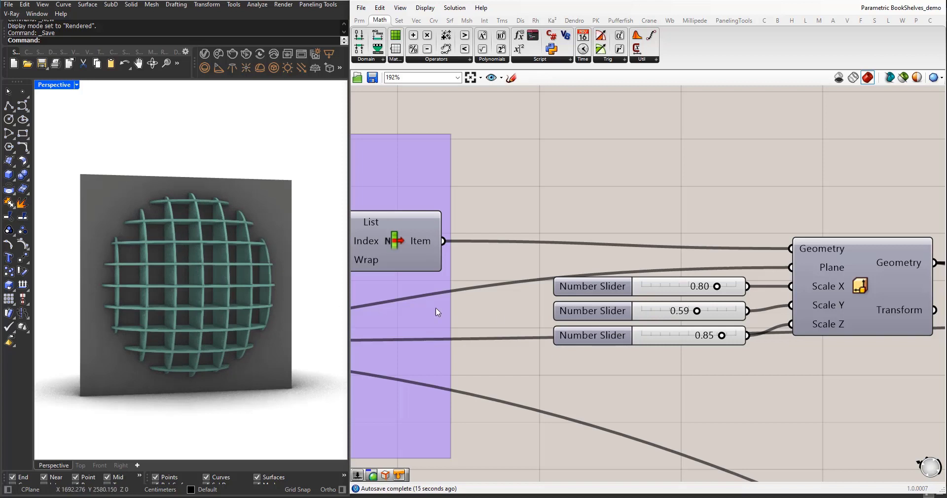
pyautogui.moveTo(715, 289)
pyautogui.mouseDown()
pyautogui.moveTo(700, 288)
pyautogui.moveTo(715, 286)
pyautogui.mouseUp()
pyautogui.moveTo(718, 338)
pyautogui.mouseDown()
pyautogui.moveTo(692, 337)
pyautogui.moveTo(717, 335)
pyautogui.mouseUp()
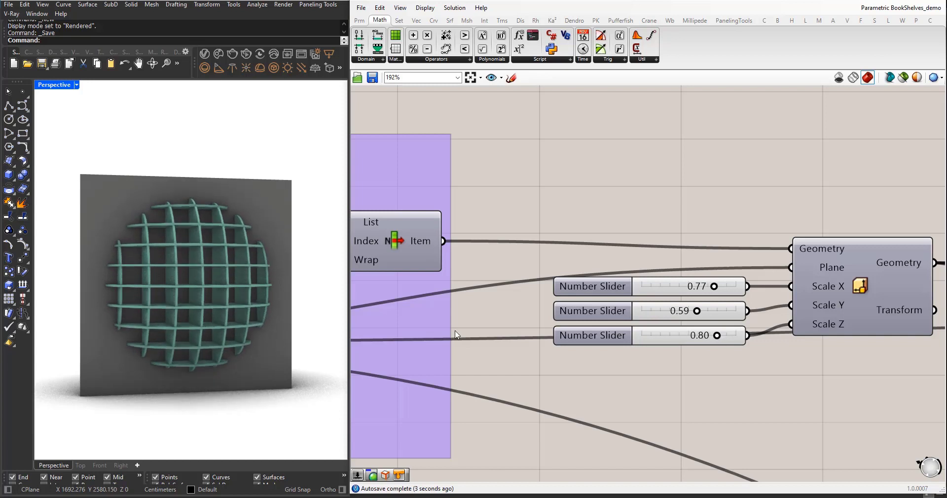
# Step: Reduce the depth of the shelf sphere by setting Scale Y to 0.33
pyautogui.moveTo(215, 309); pyautogui.dragTo(300, 309, button='right')
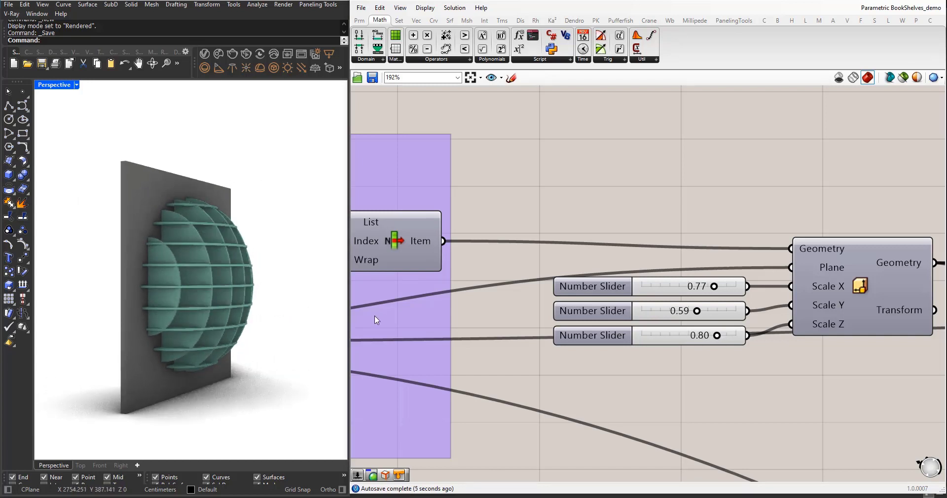
pyautogui.moveTo(697, 311); pyautogui.dragTo(672, 311)
pyautogui.moveTo(197, 313); pyautogui.dragTo(132, 311, button='right')
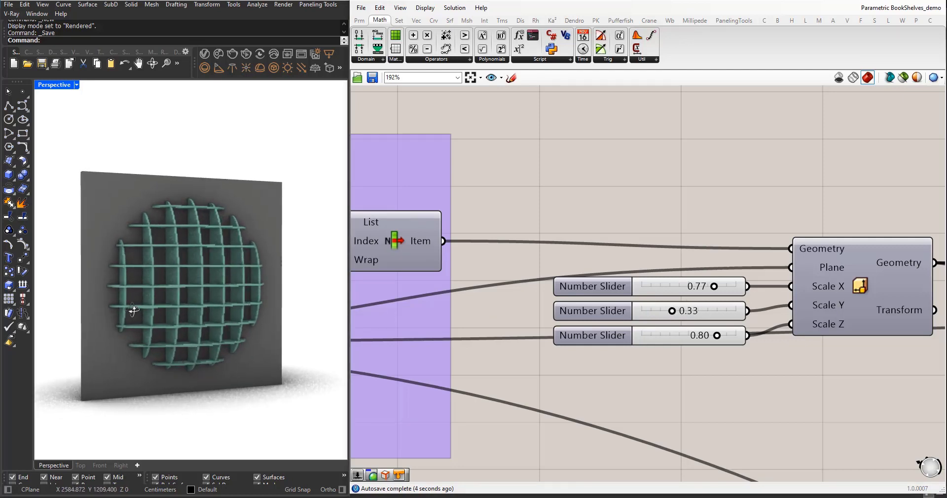
# Step: Try different division counts for the contour spacing derived from the horizontal and vertical diameters
pyautogui.scroll(-5, 463, 305)
pyautogui.scroll(-7, 464, 305)
pyautogui.moveTo(719, 367); pyautogui.dragTo(679, 359, button='right')
pyautogui.scroll(4, 679, 359)
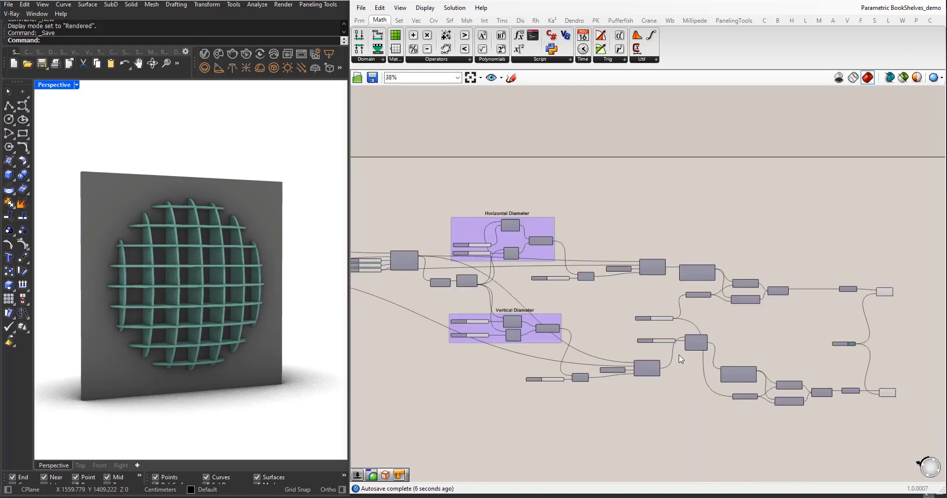
pyautogui.scroll(3, 470, 249)
pyautogui.moveTo(512, 286); pyautogui.dragTo(522, 216, button='right')
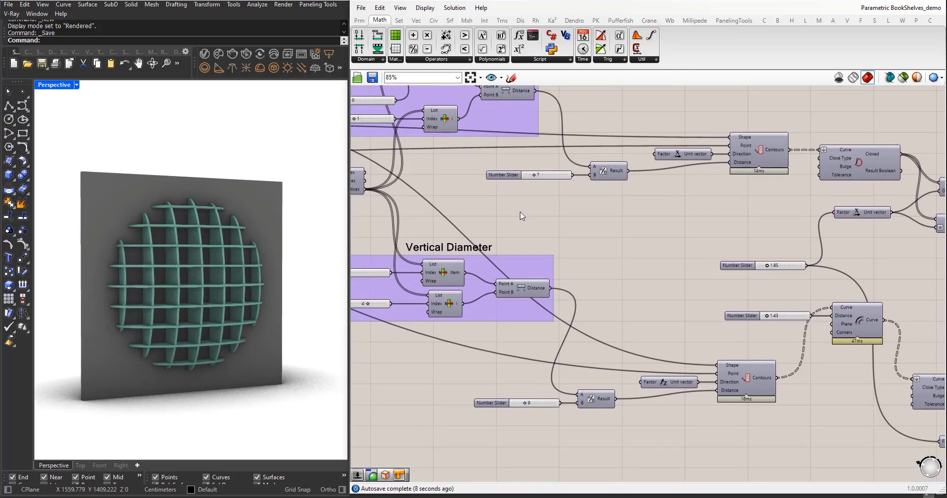
pyautogui.moveTo(536, 176); pyautogui.dragTo(535, 177)
pyautogui.moveTo(526, 404)
pyautogui.mouseDown()
pyautogui.moveTo(538, 401)
pyautogui.moveTo(525, 404)
pyautogui.mouseUp()
# Step: Set the offset distance of the contour curves to 1.09, checking it against a close-up of the shelves
pyautogui.scroll(-2, 482, 319)
pyautogui.scroll(-2, 481, 316)
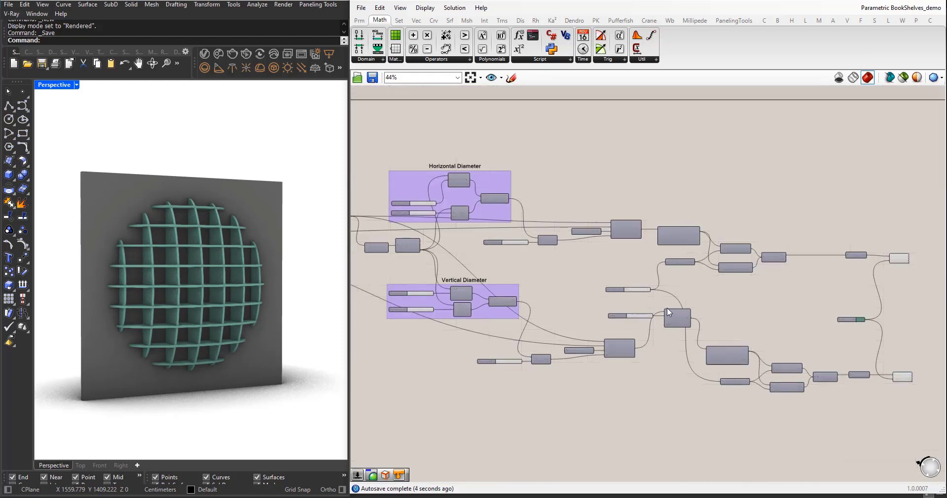
pyautogui.scroll(4, 690, 302)
pyautogui.moveTo(519, 300); pyautogui.dragTo(587, 296, button='right')
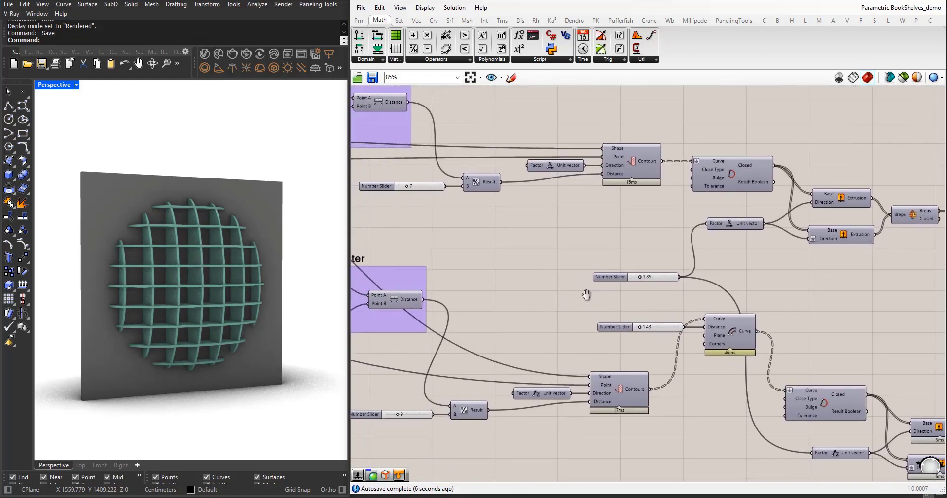
pyautogui.scroll(-2, 557, 296)
pyautogui.scroll(4, 623, 304)
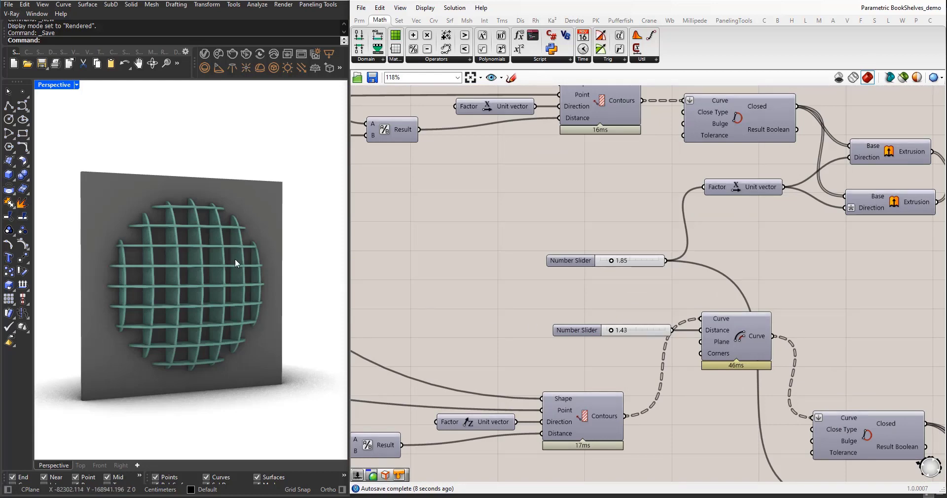
pyautogui.moveTo(234, 259); pyautogui.dragTo(242, 296, button='right')
pyautogui.scroll(5, 190, 279)
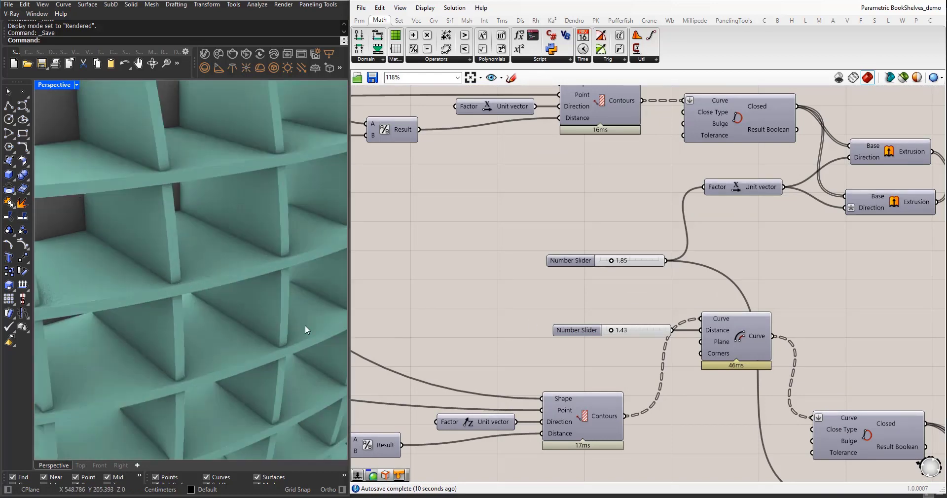
pyautogui.moveTo(154, 286); pyautogui.dragTo(187, 320, button='right')
pyautogui.scroll(3, 186, 319)
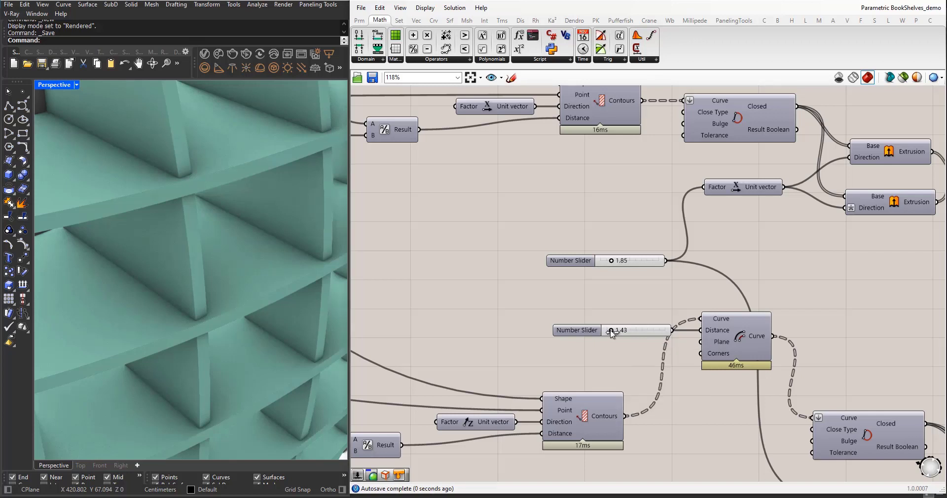
pyautogui.moveTo(611, 330)
pyautogui.mouseDown()
pyautogui.moveTo(623, 331)
pyautogui.moveTo(611, 331)
pyautogui.mouseUp()
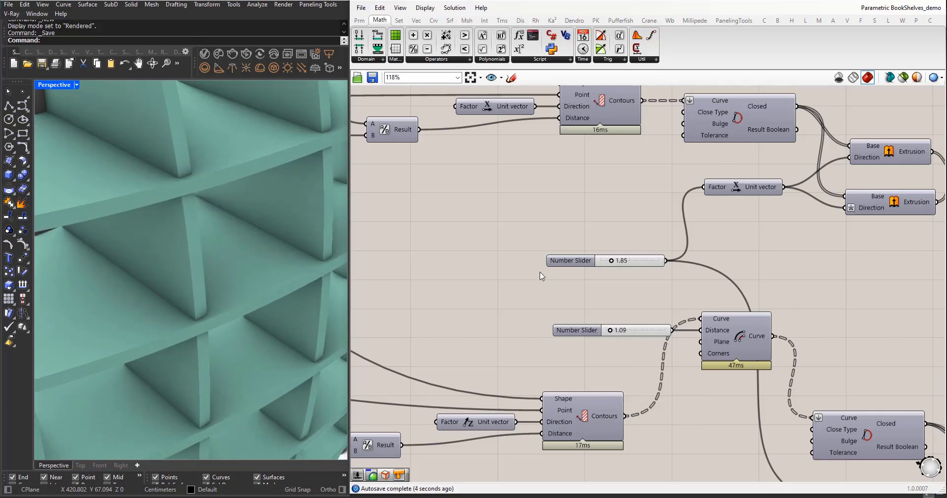
# Step: Set the shelf thickness slider that feeds the extrusion unit vectors to 3.37
pyautogui.scroll(-2, 542, 276)
pyautogui.scroll(-6, 257, 264)
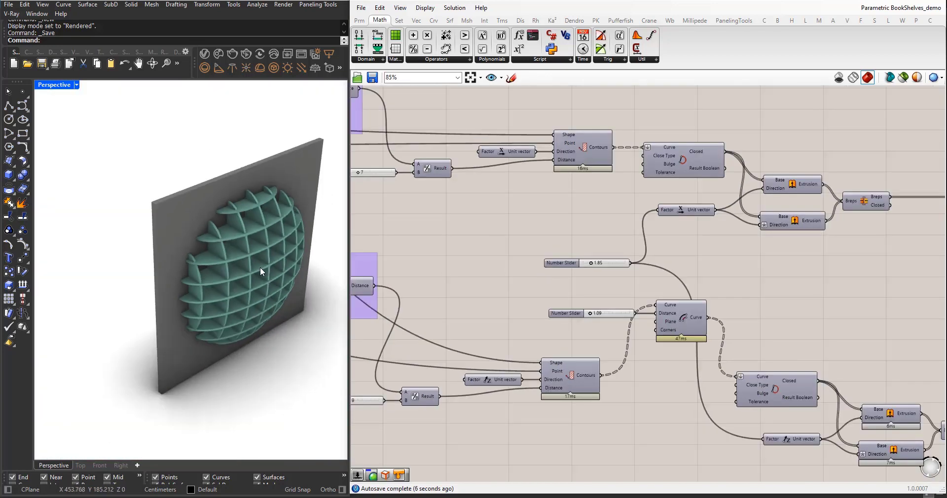
pyautogui.moveTo(259, 268); pyautogui.dragTo(205, 214, button='right')
pyautogui.scroll(-2, 483, 303)
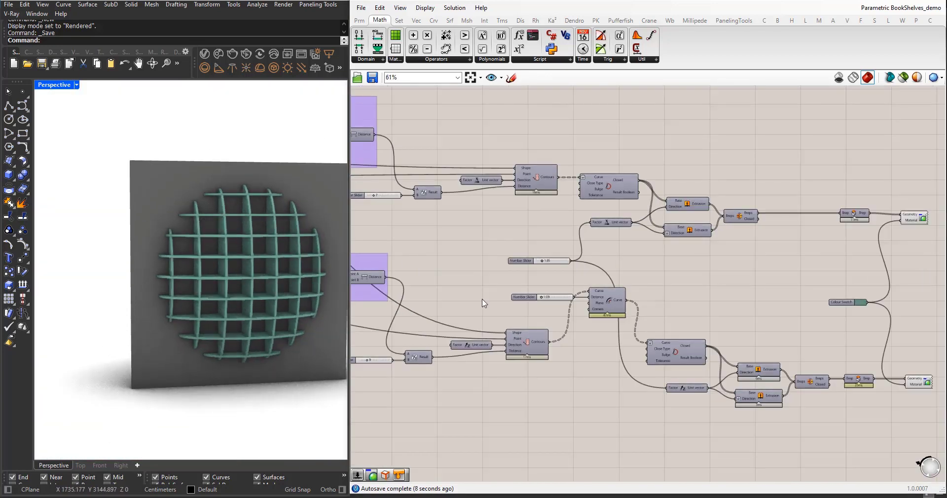
pyautogui.scroll(1, 699, 395)
pyautogui.scroll(4, 556, 254)
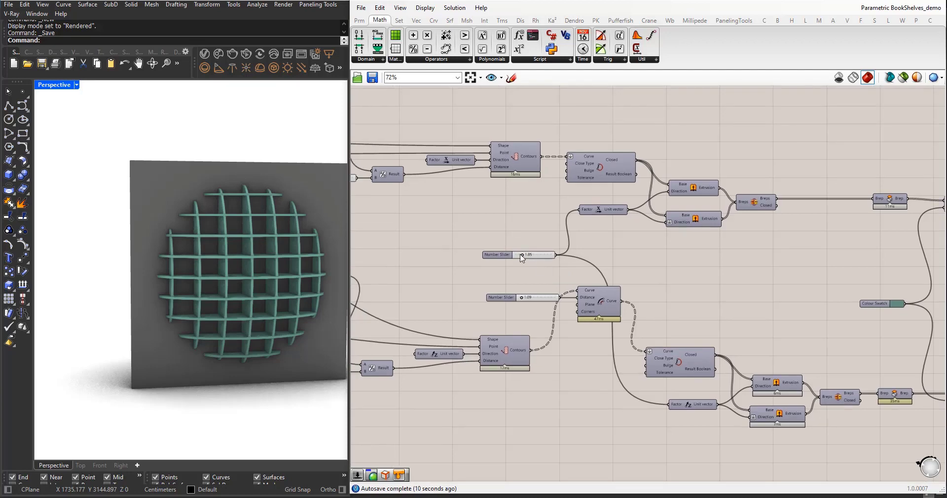
pyautogui.moveTo(213, 264); pyautogui.dragTo(243, 289, button='right')
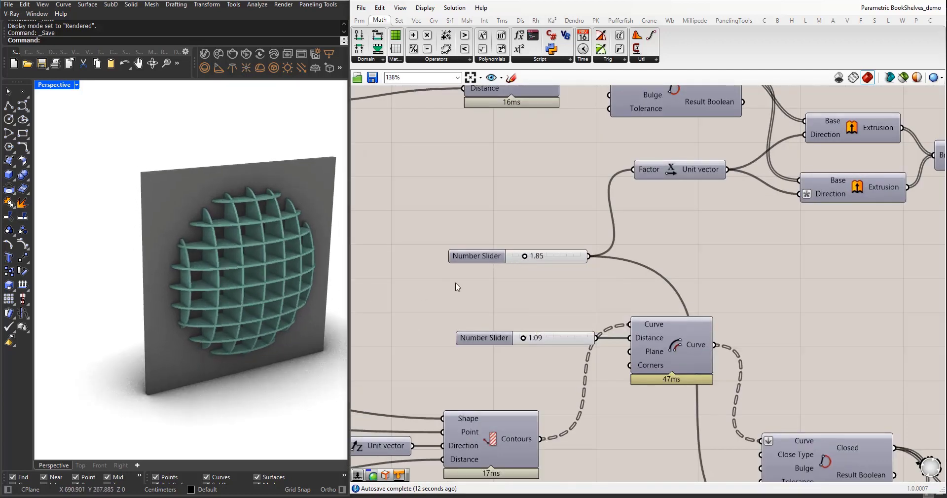
pyautogui.scroll(-3, 448, 275)
pyautogui.scroll(2, 501, 288)
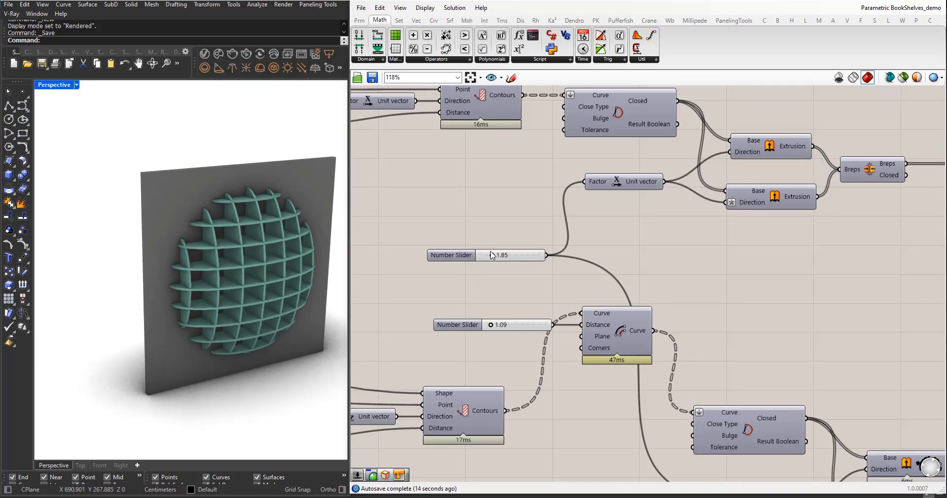
pyautogui.scroll(-3, 491, 255)
pyautogui.scroll(3, 483, 251)
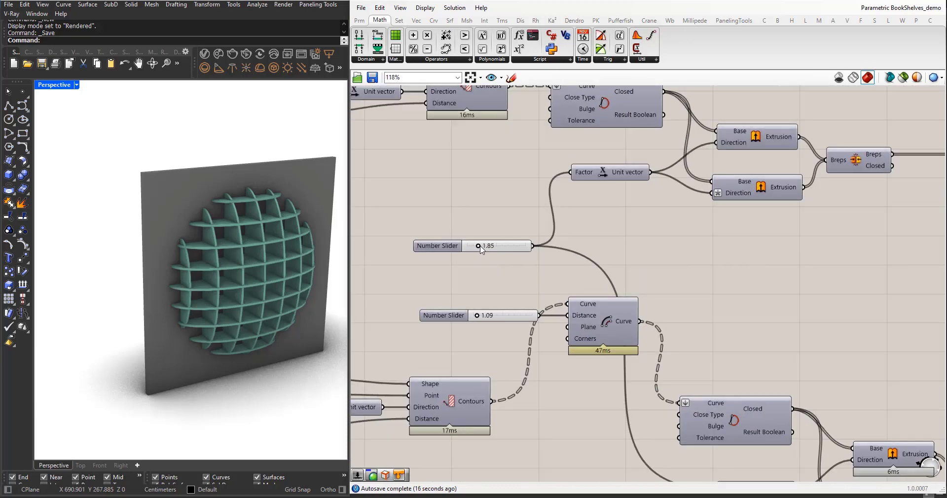
pyautogui.moveTo(478, 246); pyautogui.dragTo(488, 248)
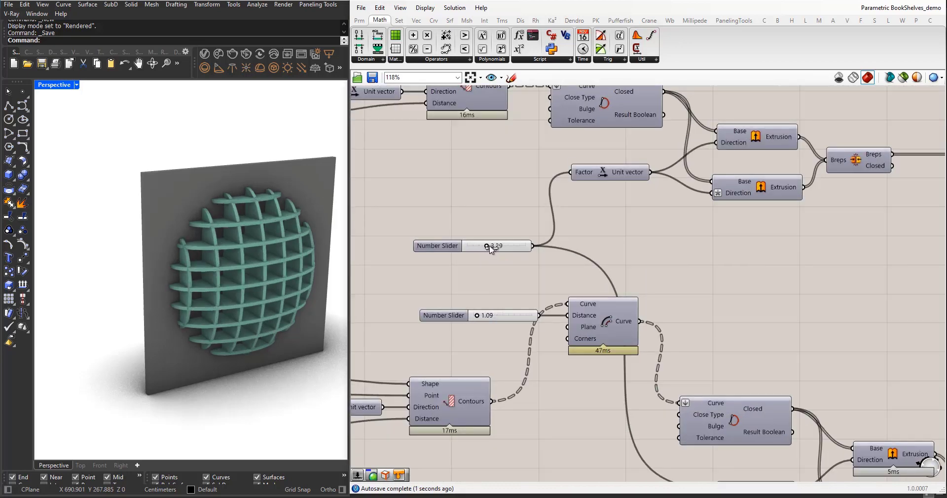
pyautogui.scroll(5, 253, 254)
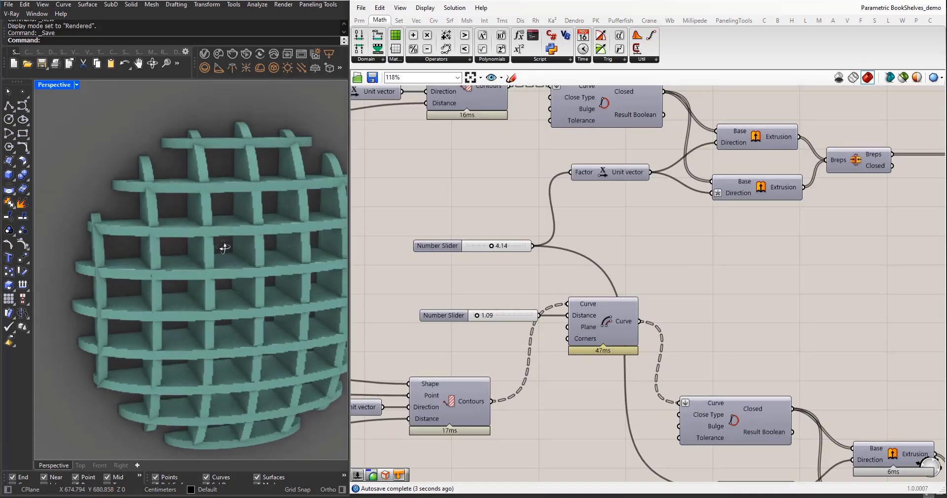
pyautogui.moveTo(493, 249)
pyautogui.mouseDown()
pyautogui.moveTo(477, 248)
pyautogui.moveTo(488, 248)
pyautogui.mouseUp()
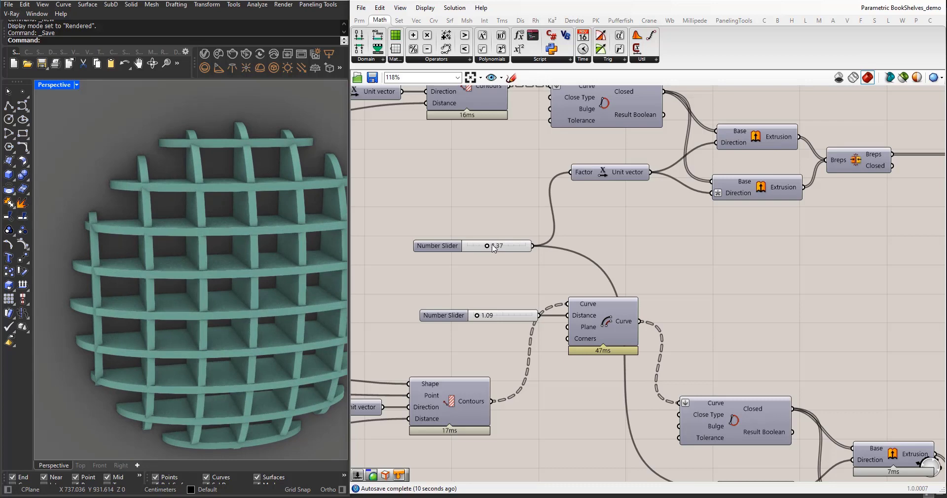
# Step: Examine the Horizontal Diameter and Vertical Diameter groups and how they feed the contour divisions
pyautogui.scroll(-5, 490, 249)
pyautogui.scroll(-2, 505, 250)
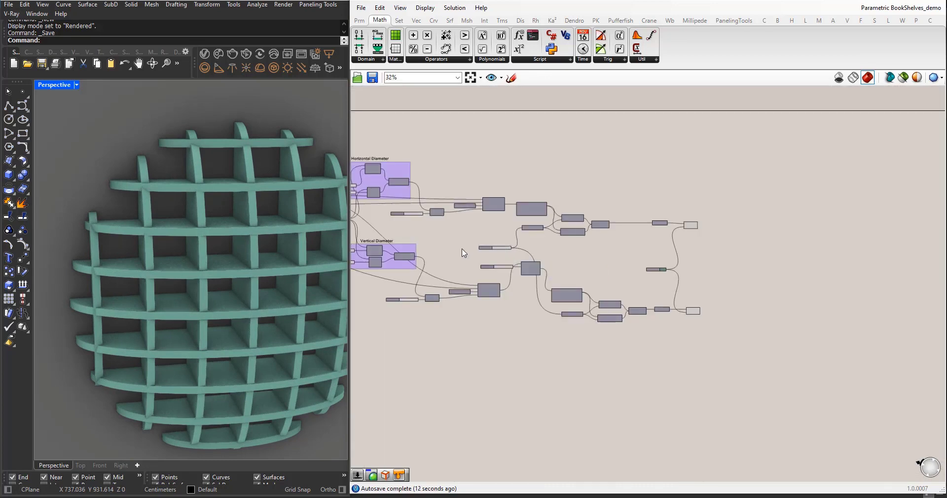
pyautogui.moveTo(431, 240); pyautogui.dragTo(601, 265, button='right')
pyautogui.scroll(5, 563, 248)
pyautogui.scroll(1, 565, 252)
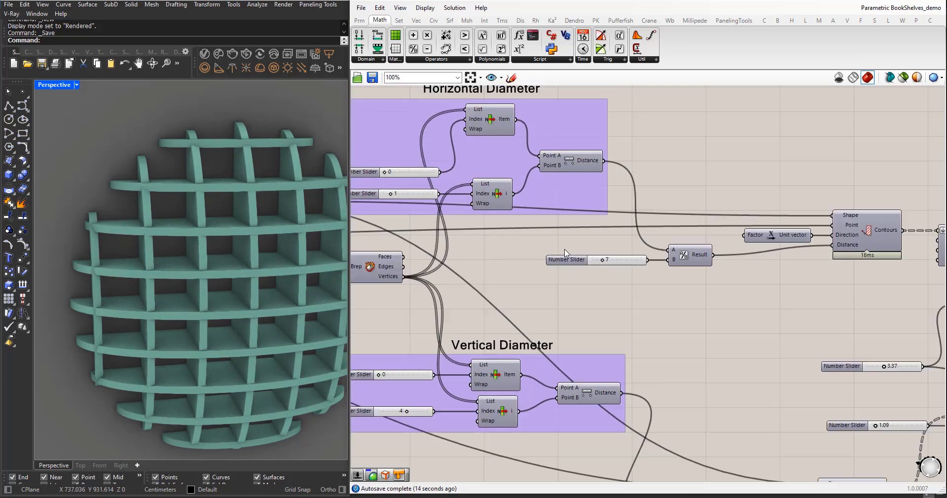
pyautogui.scroll(-5, 626, 267)
pyautogui.scroll(5, 518, 240)
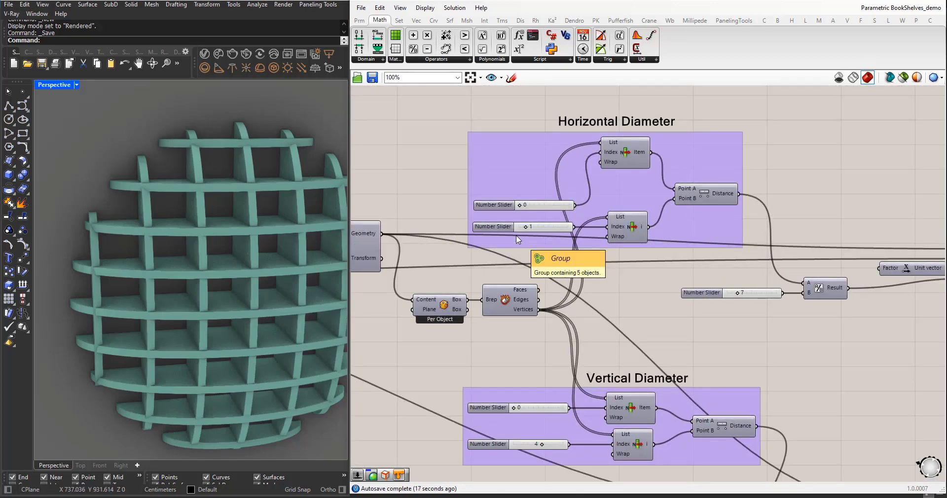
pyautogui.scroll(-4, 518, 239)
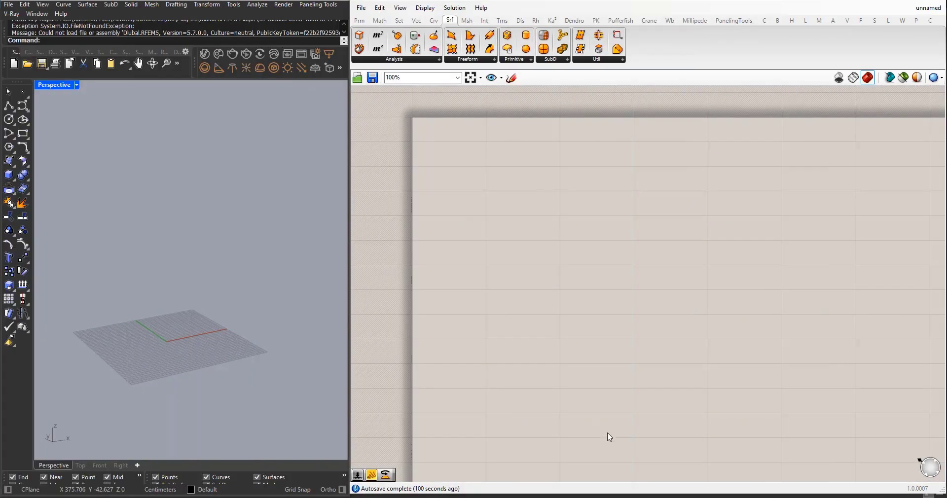
# Step: Create a new Rhino model from the Small Objects - Centimeters template and maximize the Perspective viewport
pyautogui.click(8, 4)
pyautogui.click(25, 17)
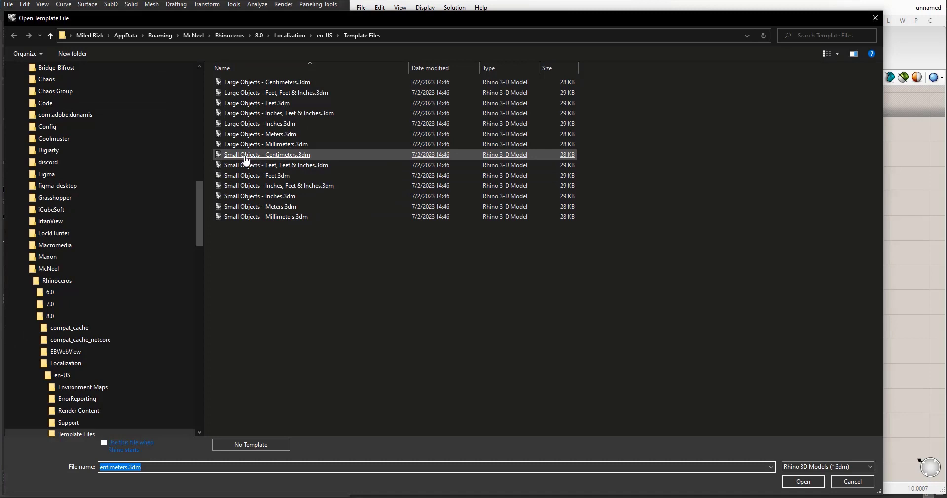
pyautogui.doubleClick(262, 156)
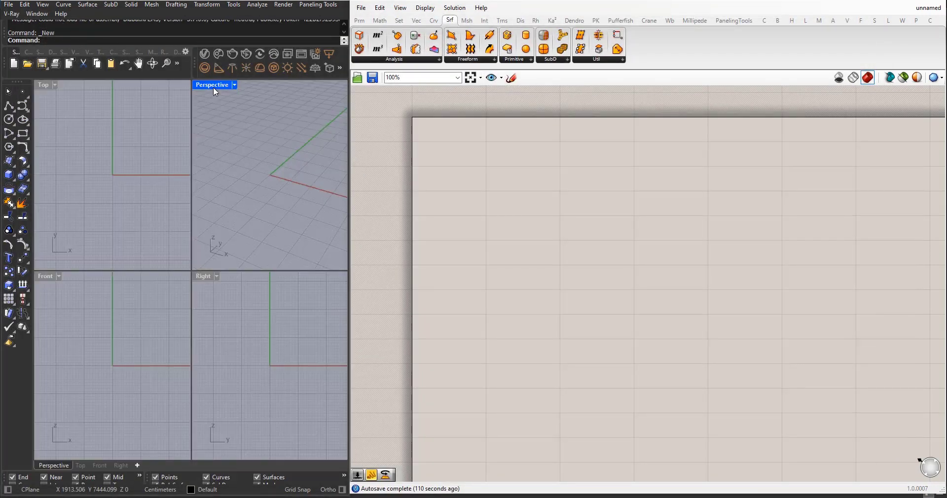
pyautogui.doubleClick(213, 86)
pyautogui.moveTo(218, 269); pyautogui.dragTo(244, 274, button='right')
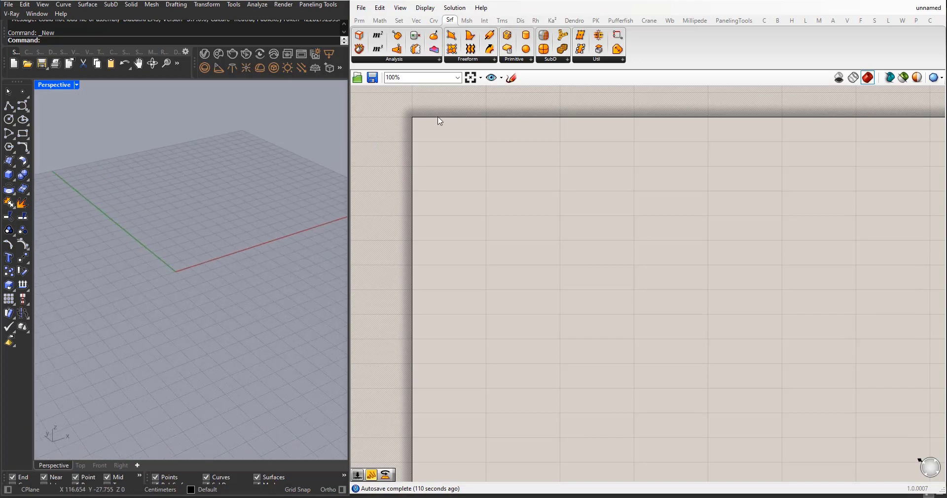
# Step: Place a Plane Surface component on the empty Grasshopper canvas
pyautogui.click(514, 59)
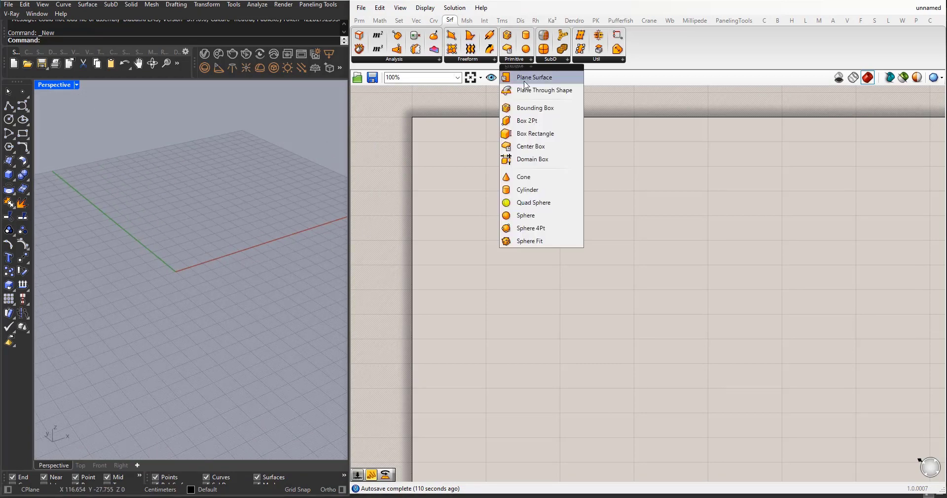
pyautogui.click(528, 78)
pyautogui.click(527, 241)
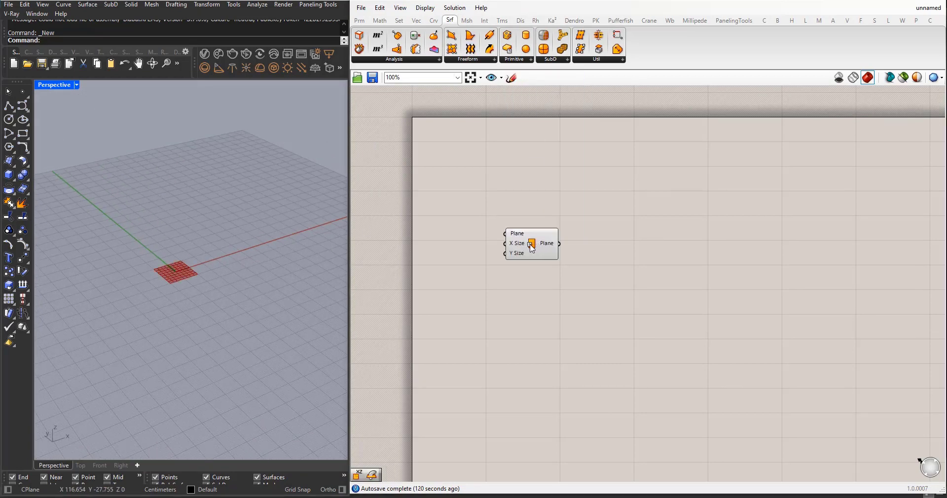
pyautogui.moveTo(528, 241); pyautogui.dragTo(585, 241)
# Step: Add an XZ Plane component in front of the Plane Surface component
pyautogui.click(469, 296)
pyautogui.doubleClick(469, 296)
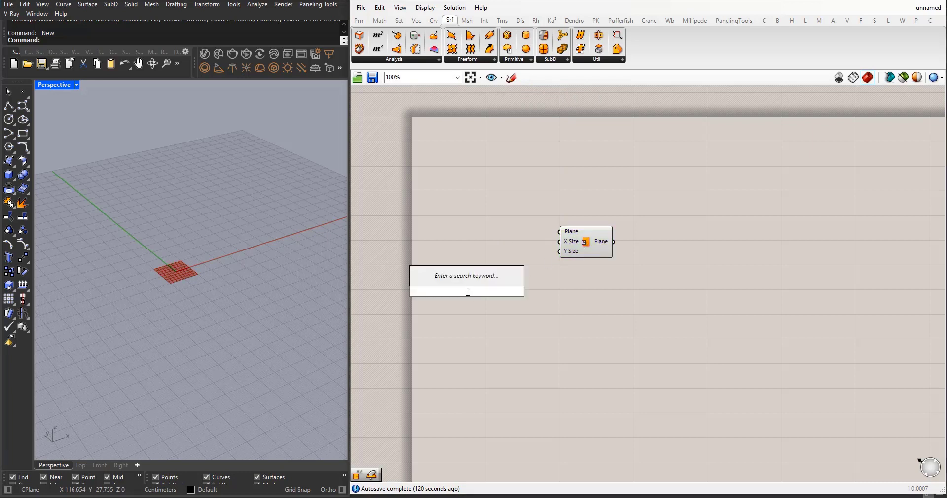
pyautogui.write('xz')
pyautogui.click(453, 281)
pyautogui.moveTo(465, 294); pyautogui.dragTo(552, 235)
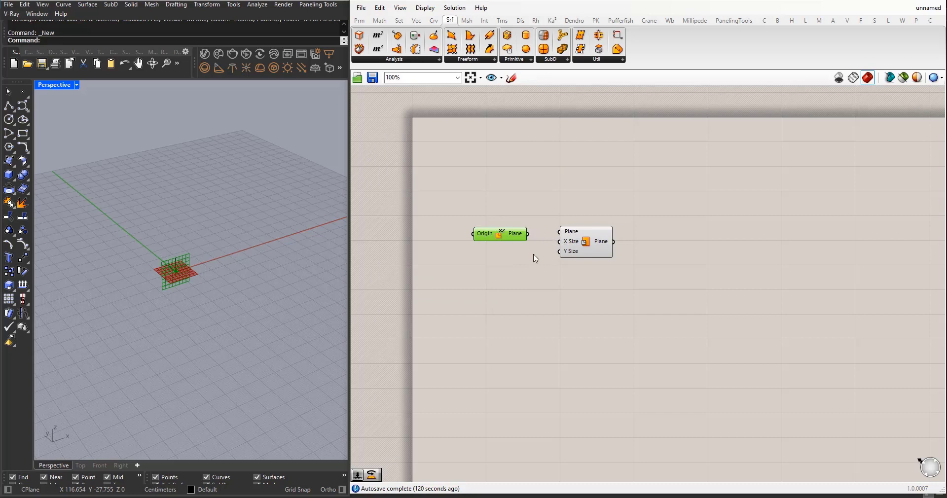
# Step: Turn off the XZ Plane's preview and wire its output into the Plane input of the Plane Surface
pyautogui.moveTo(526, 267); pyautogui.dragTo(466, 226)
pyautogui.middleClick(499, 228)
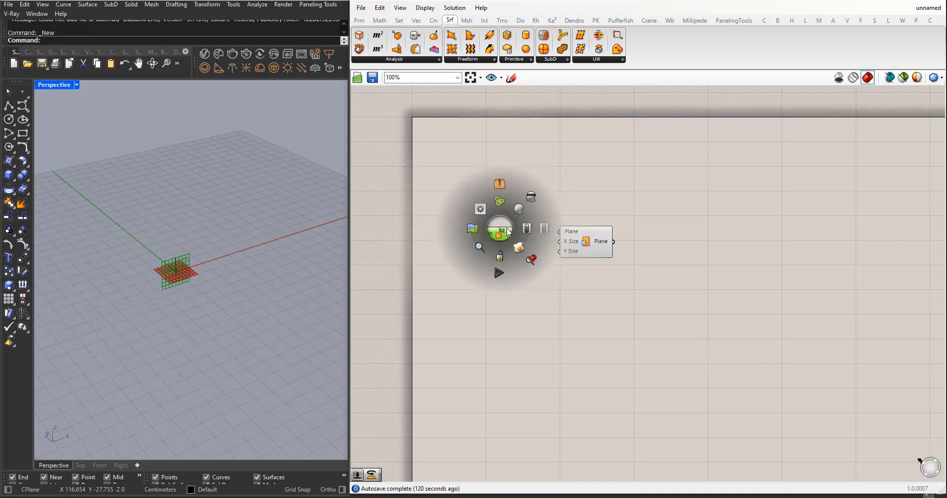
pyautogui.click(536, 197)
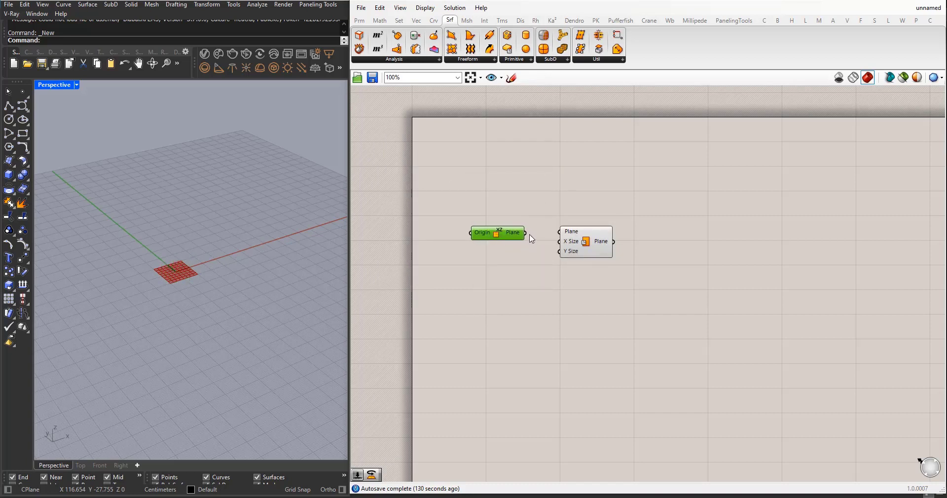
pyautogui.moveTo(525, 234); pyautogui.dragTo(559, 232)
pyautogui.scroll(2, 187, 279)
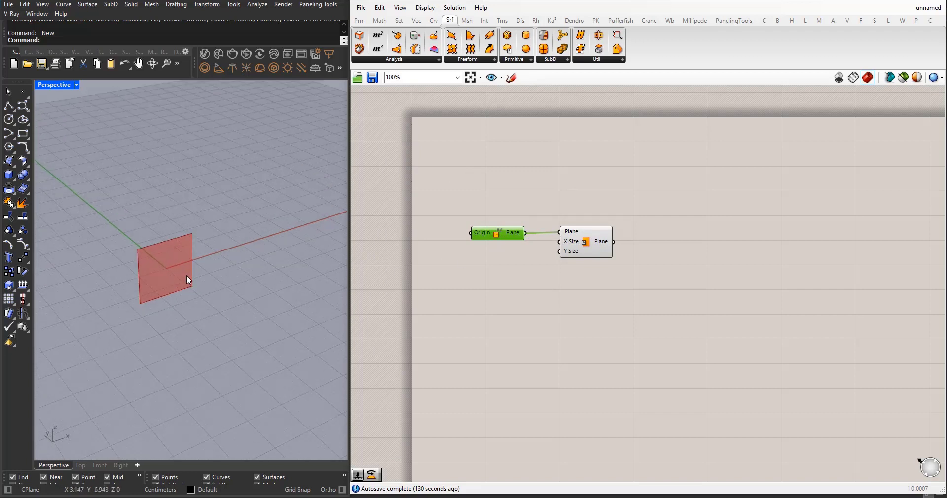
# Step: Add a number slider set to 400.00 and wire it into both X Size and Y Size of the Plane Surface
pyautogui.doubleClick(504, 325)
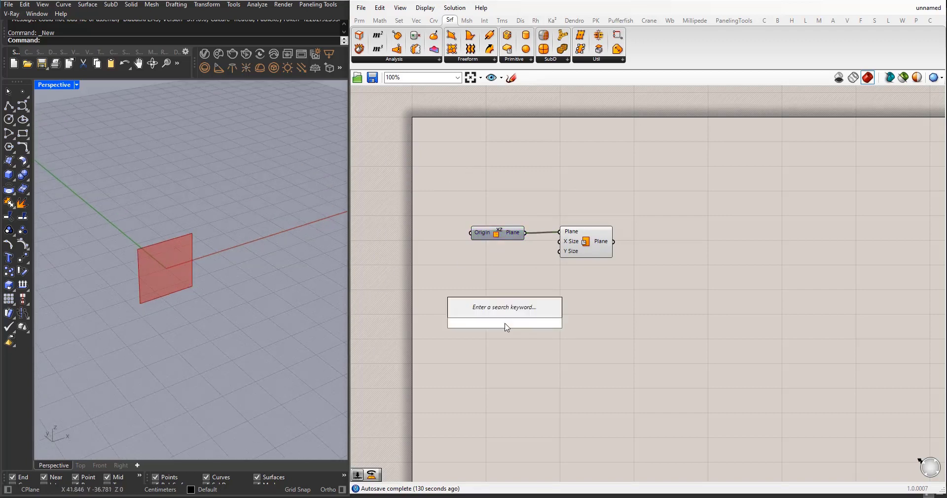
pyautogui.write('400')
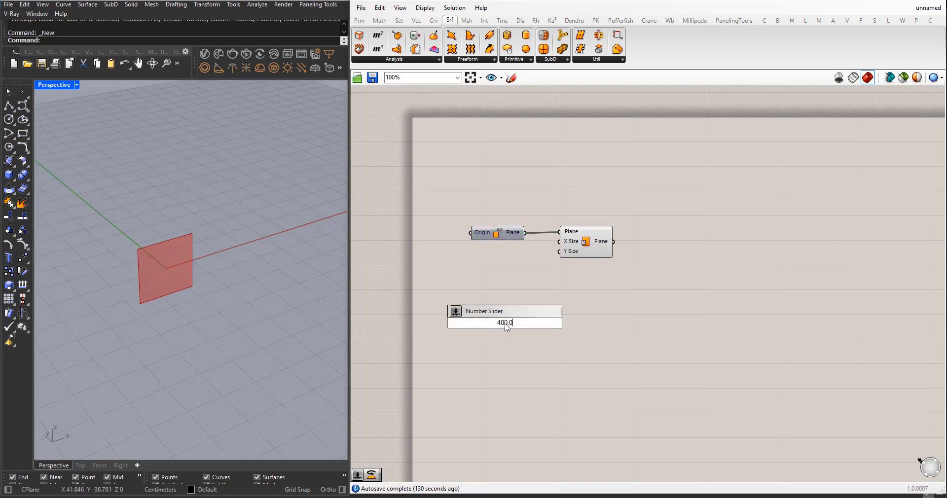
pyautogui.press('Return')
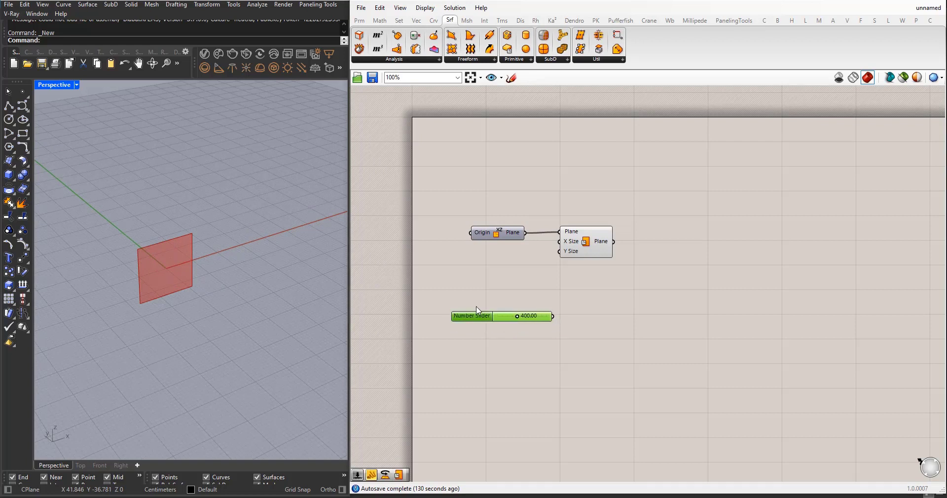
pyautogui.moveTo(481, 321); pyautogui.dragTo(452, 254)
pyautogui.moveTo(524, 251); pyautogui.dragTo(559, 252)
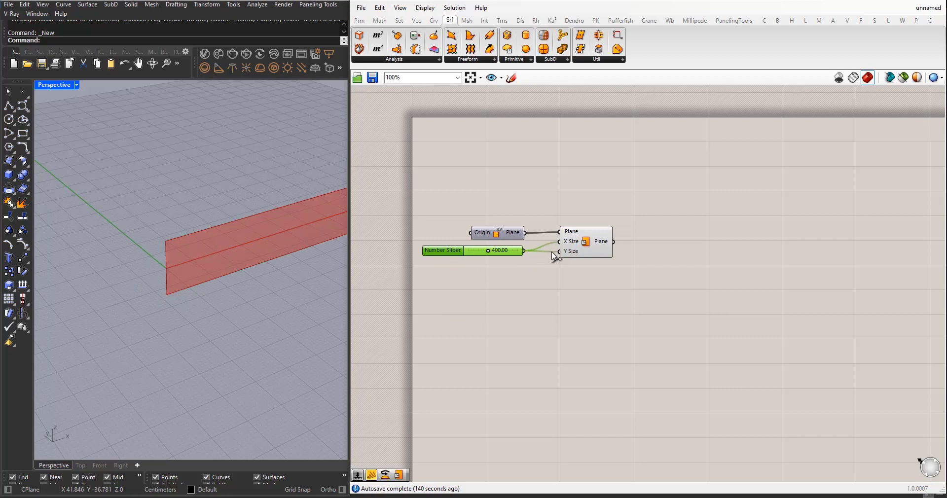
pyautogui.moveTo(450, 256); pyautogui.dragTo(449, 253)
pyautogui.scroll(-3, 199, 296)
pyautogui.scroll(-3, 199, 300)
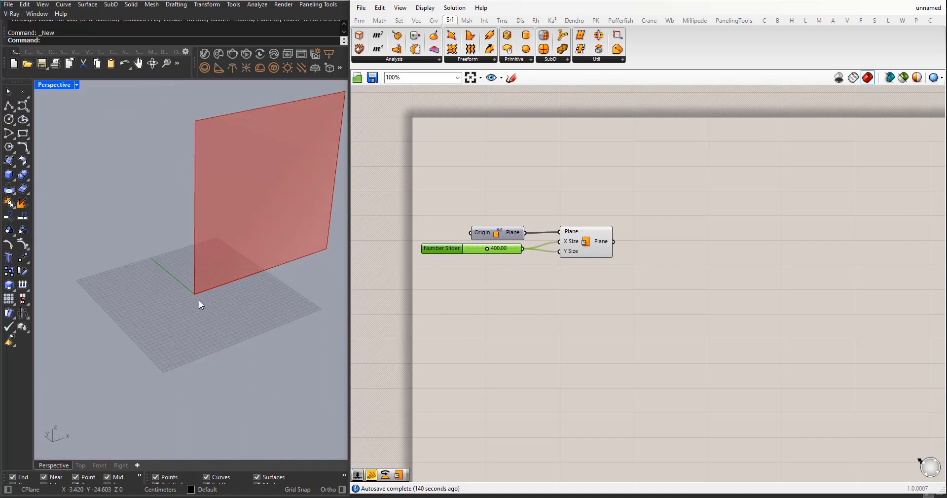
pyautogui.scroll(-2, 252, 273)
pyautogui.scroll(2, 242, 264)
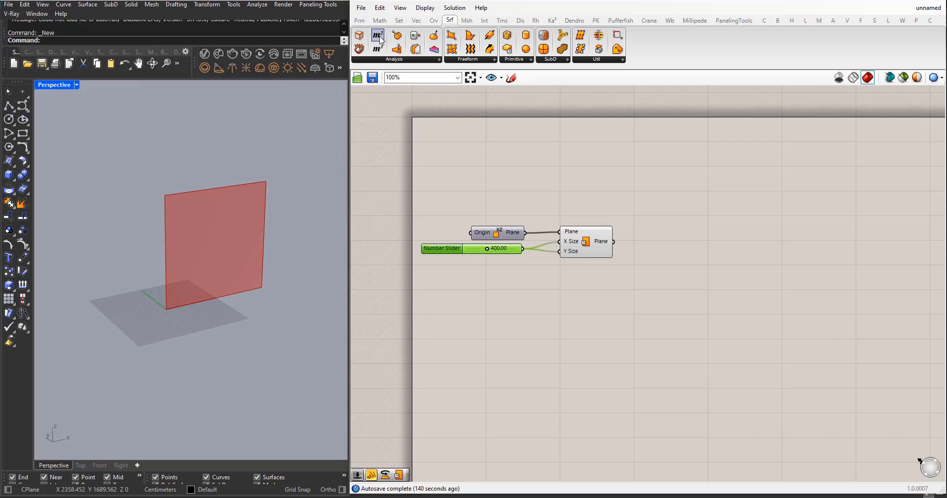
# Step: Add an Area component and wire the Plane Surface output into its Geometry input to locate the square's centre
pyautogui.moveTo(380, 36); pyautogui.dragTo(522, 224)
pyautogui.moveTo(662, 271); pyautogui.dragTo(661, 271)
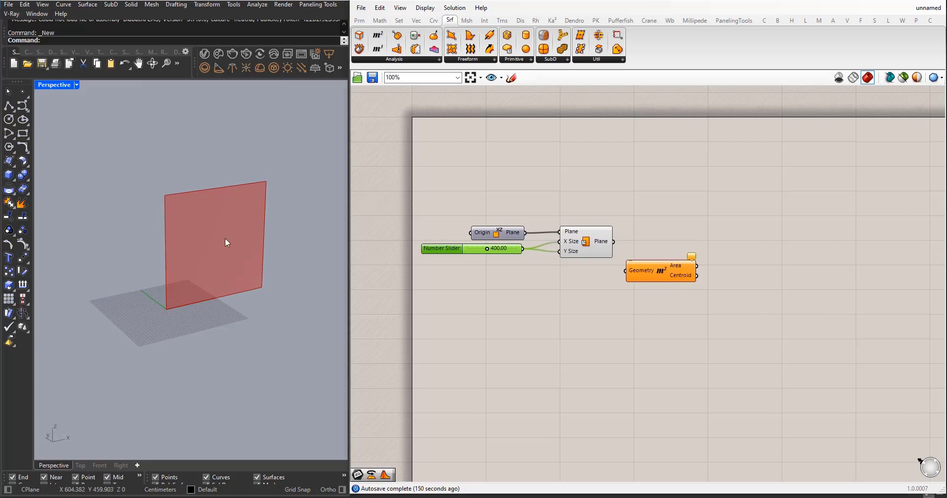
pyautogui.scroll(3, 630, 279)
pyautogui.click(681, 268)
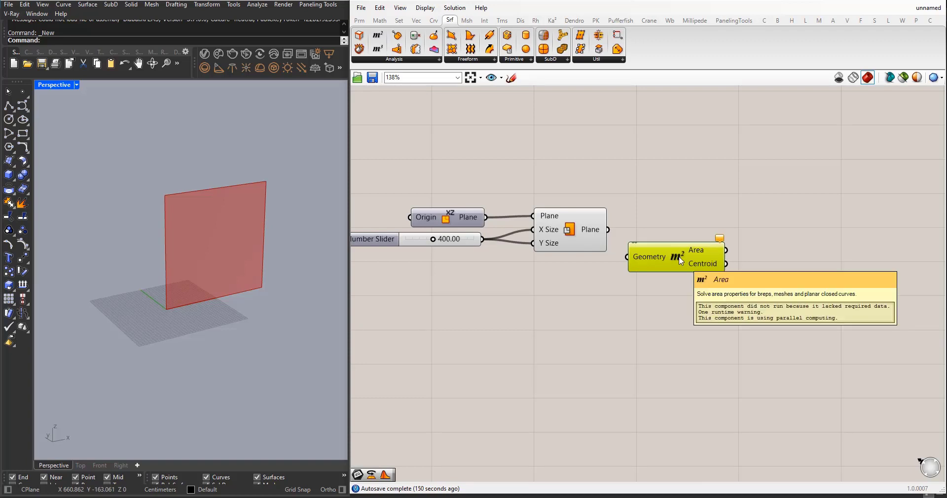
pyautogui.click(651, 285)
pyautogui.moveTo(610, 231); pyautogui.dragTo(627, 256)
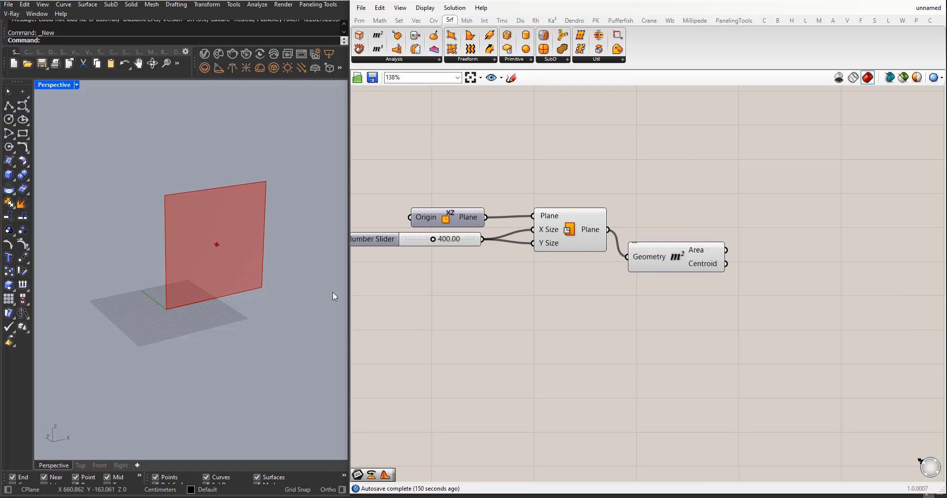
pyautogui.scroll(3, 212, 249)
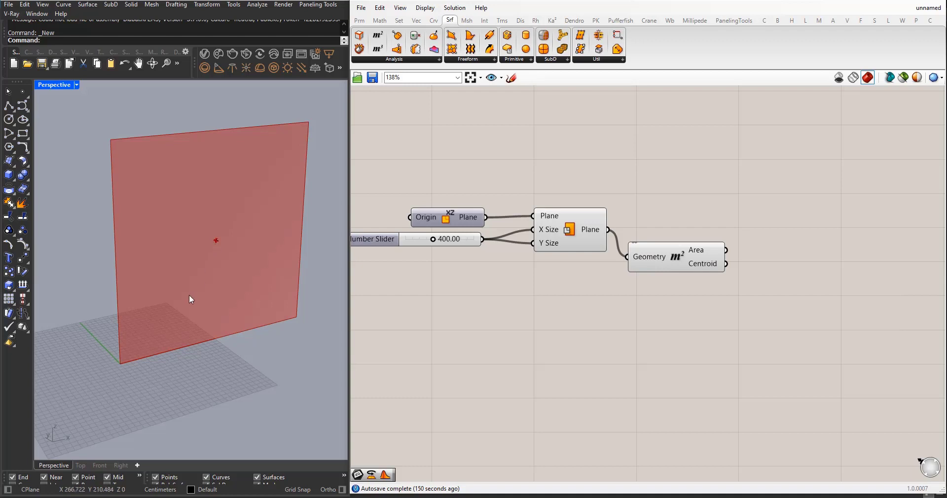
pyautogui.scroll(-4, 191, 296)
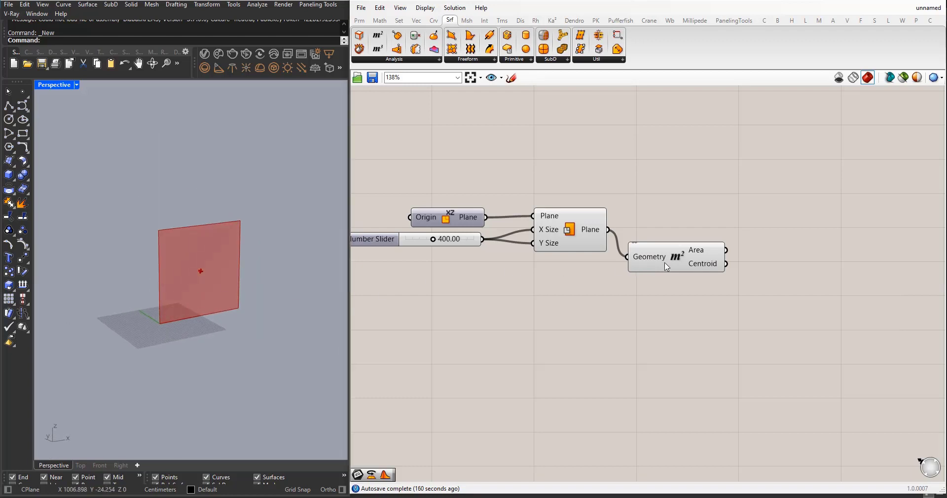
# Step: Add a Sphere component and wire the Area's Centroid output into its Base input
pyautogui.moveTo(665, 267); pyautogui.dragTo(659, 303)
pyautogui.scroll(-3, 460, 288)
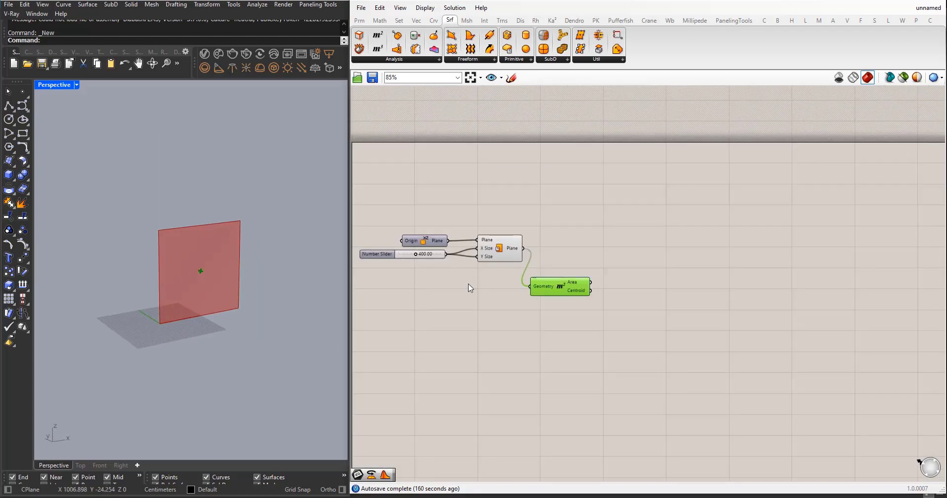
pyautogui.click(514, 60)
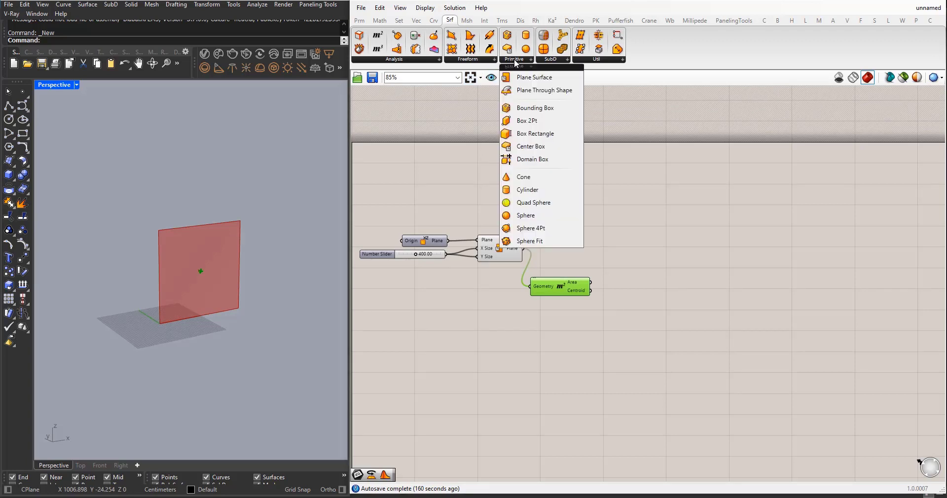
pyautogui.moveTo(526, 215); pyautogui.dragTo(665, 278)
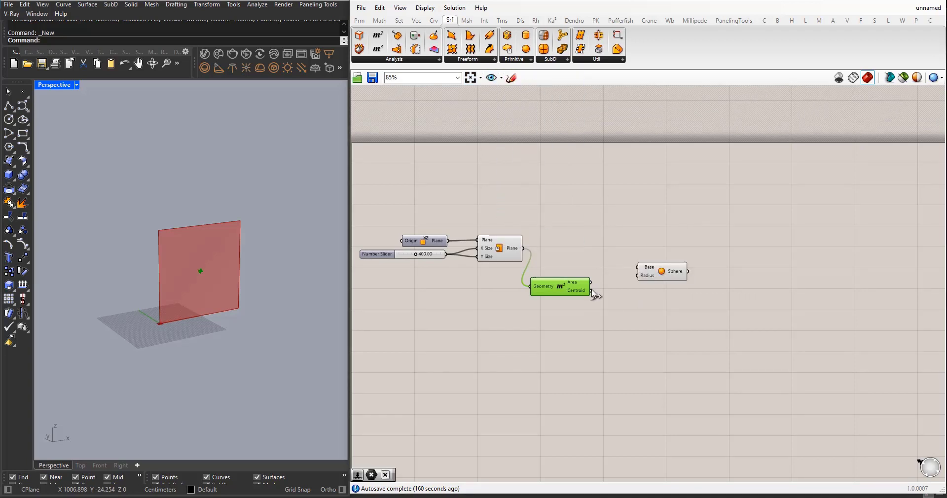
pyautogui.moveTo(591, 292); pyautogui.dragTo(639, 268)
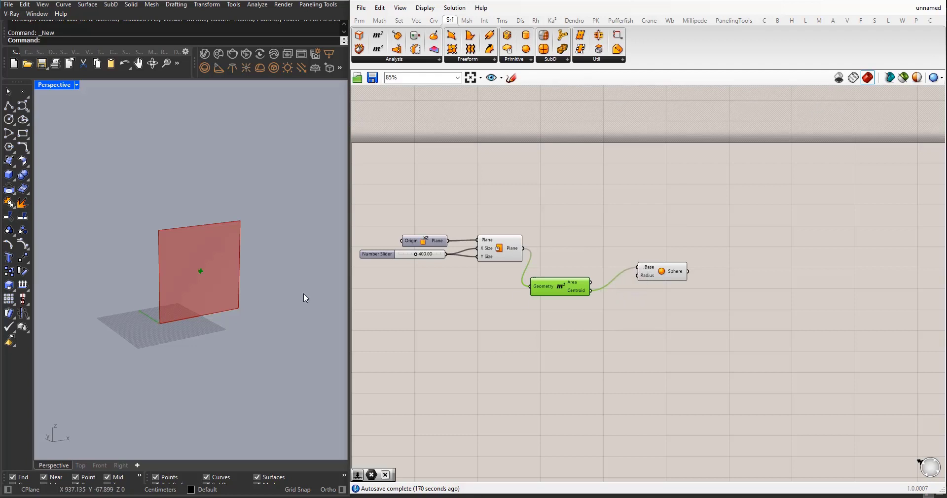
# Step: Arrange the Area component level with the Plane Surface and the Sphere component below and beyond it
pyautogui.scroll(5, 236, 293)
pyautogui.moveTo(676, 281); pyautogui.dragTo(661, 353)
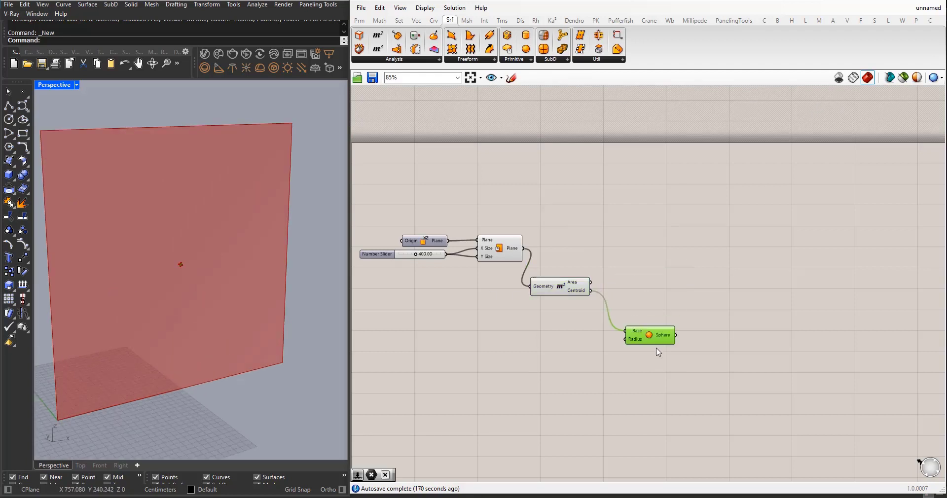
pyautogui.moveTo(548, 290); pyautogui.dragTo(558, 250)
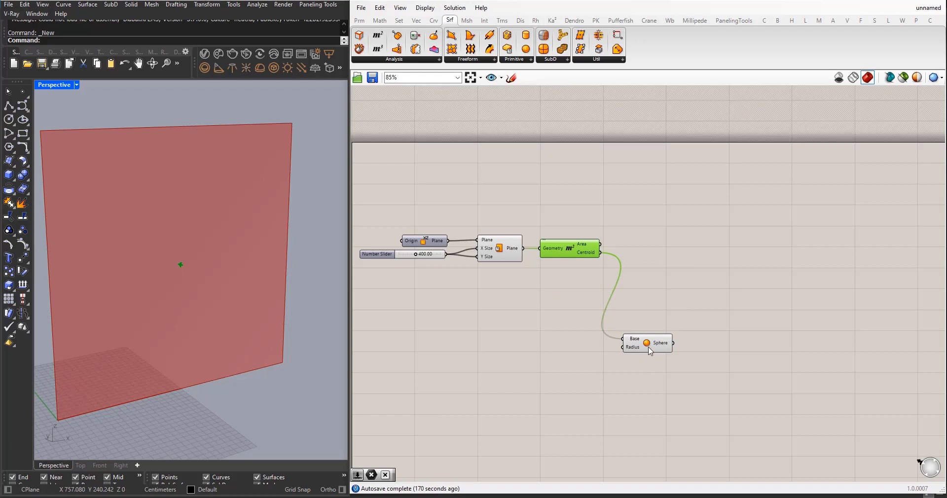
pyautogui.moveTo(646, 345); pyautogui.dragTo(639, 319)
pyautogui.scroll(-4, 206, 268)
pyautogui.scroll(5, 199, 268)
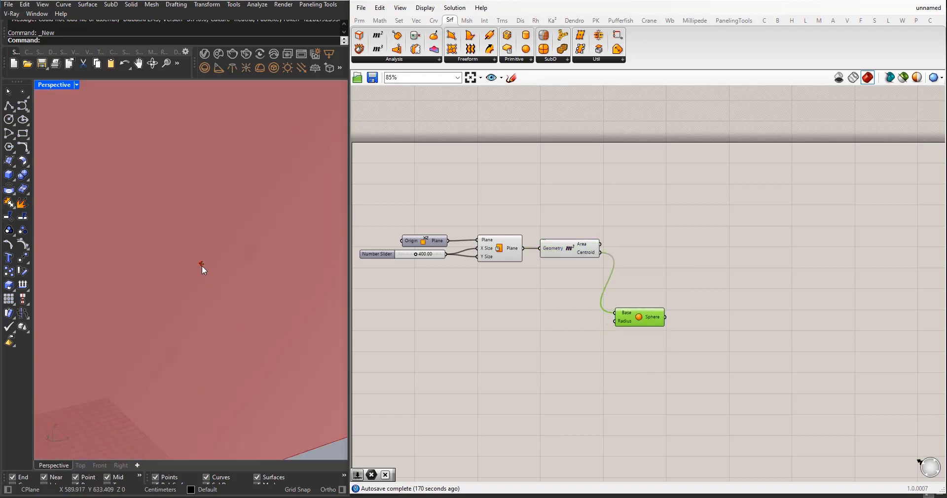
pyautogui.scroll(-4, 203, 265)
pyautogui.moveTo(207, 265); pyautogui.dragTo(245, 289, button='right')
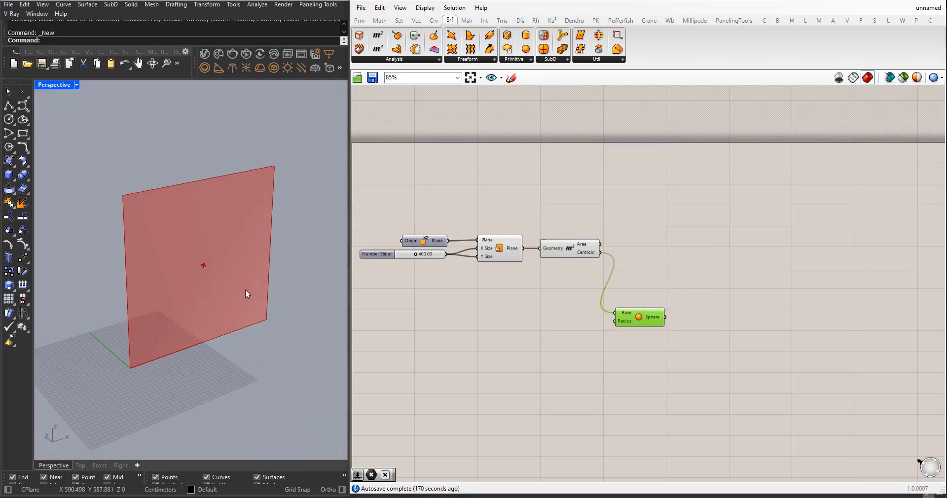
pyautogui.scroll(-2, 507, 265)
pyautogui.scroll(2, 427, 275)
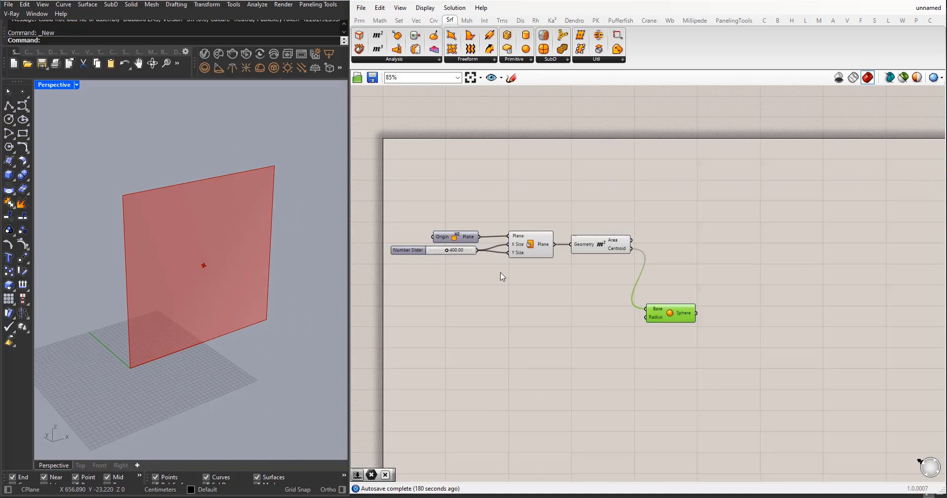
pyautogui.moveTo(422, 254); pyautogui.dragTo(417, 253)
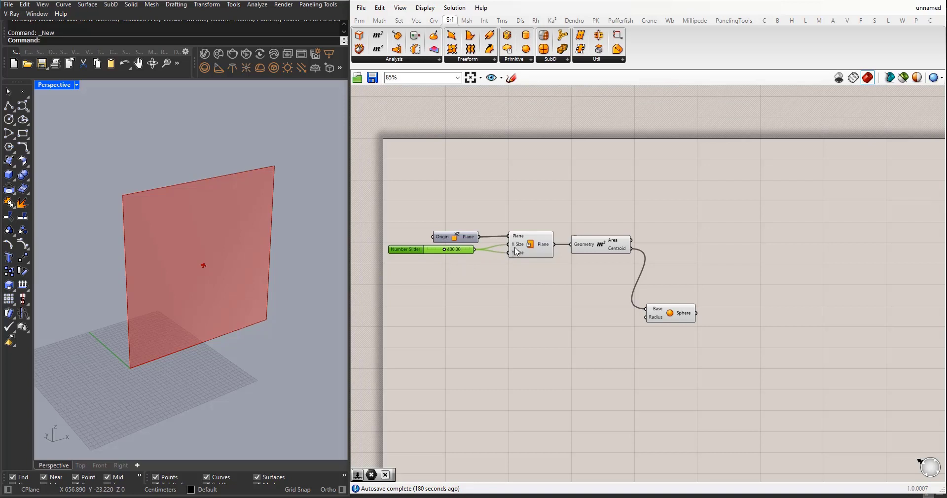
pyautogui.moveTo(661, 311); pyautogui.dragTo(667, 296)
# Step: Add a Division component below the Plane Surface and wire the 400.00 slider into its A input
pyautogui.click(379, 20)
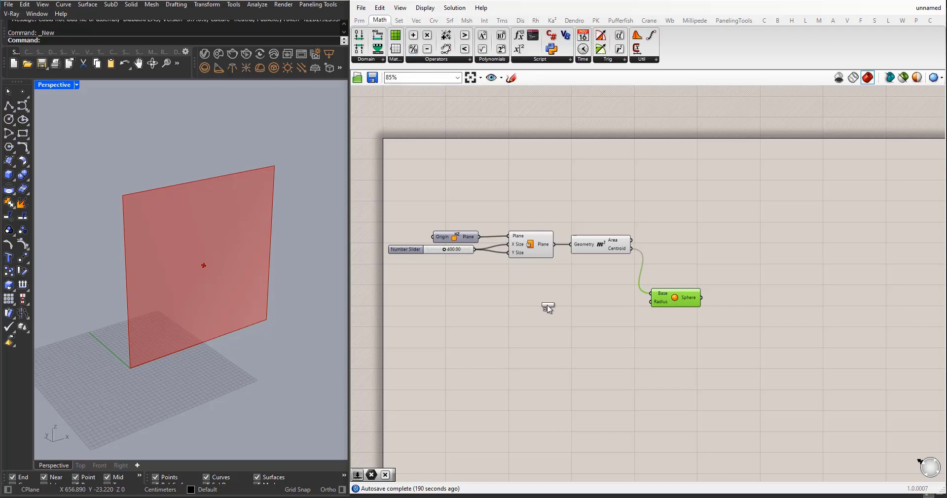
pyautogui.moveTo(547, 305); pyautogui.dragTo(542, 304)
pyautogui.scroll(1, 493, 283)
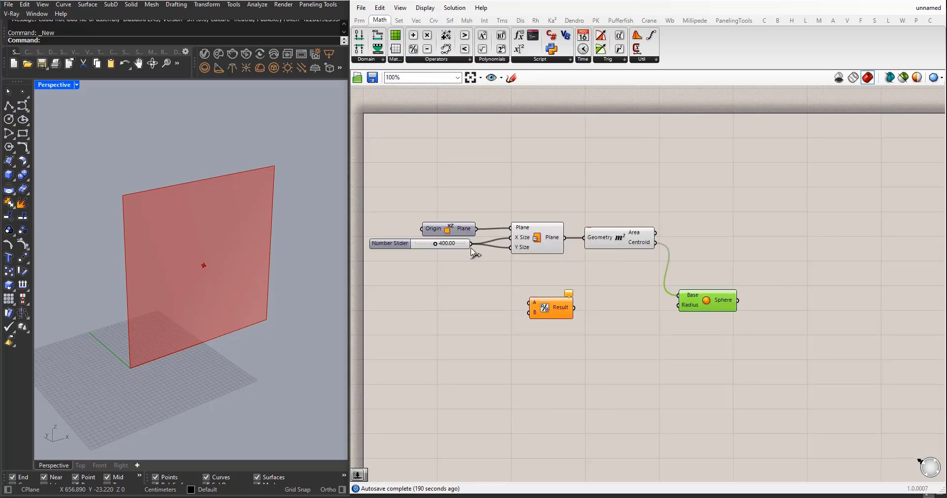
pyautogui.moveTo(472, 252); pyautogui.dragTo(562, 311)
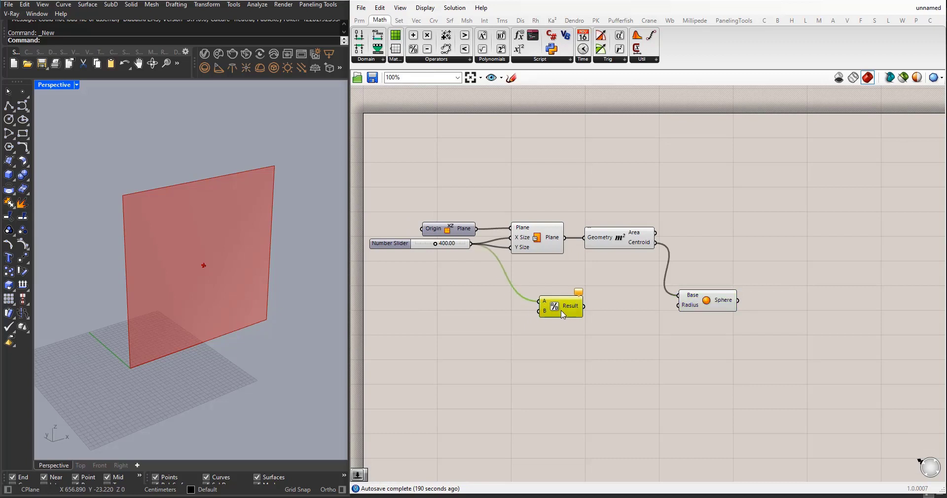
# Step: Add an integer slider of 2 as the Division's B input and wire the Result into the Sphere's Radius
pyautogui.doubleClick(435, 338)
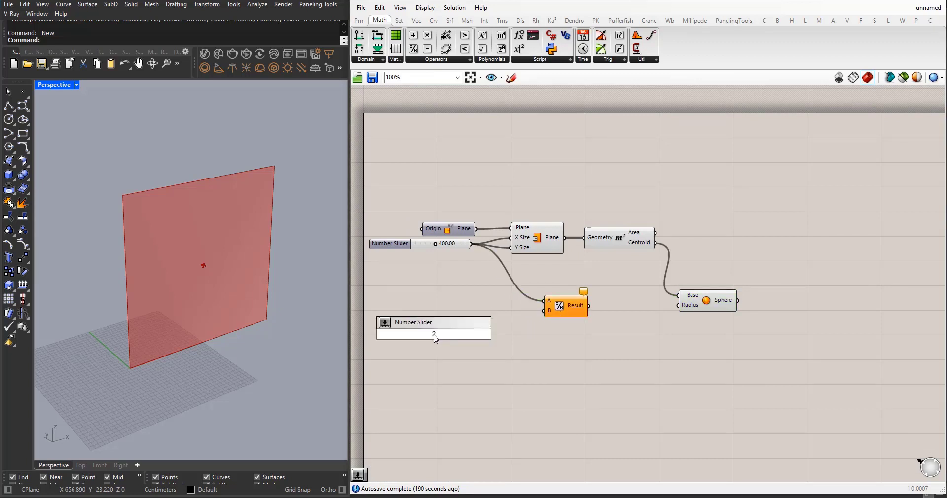
pyautogui.press('Return')
pyautogui.moveTo(419, 336); pyautogui.dragTo(427, 312)
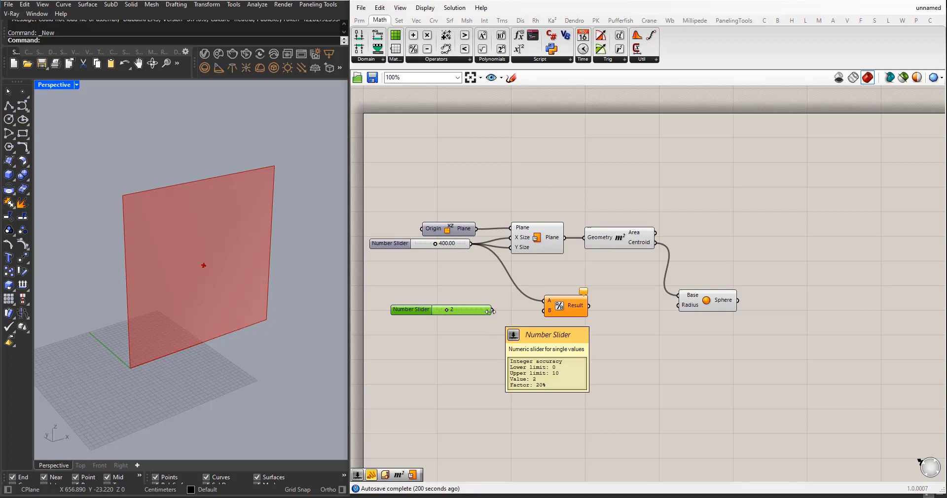
pyautogui.moveTo(493, 311); pyautogui.dragTo(544, 311)
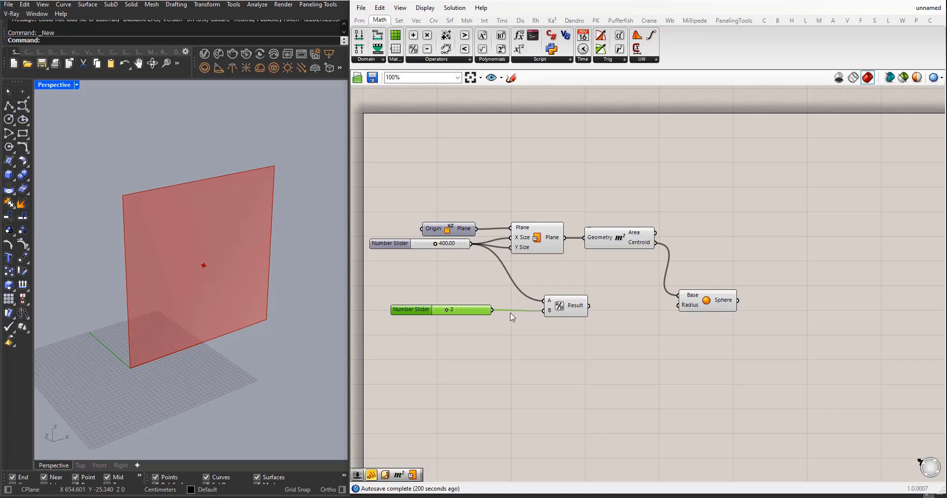
pyautogui.moveTo(589, 307); pyautogui.dragTo(678, 305)
pyautogui.moveTo(217, 286); pyautogui.dragTo(125, 279, button='right')
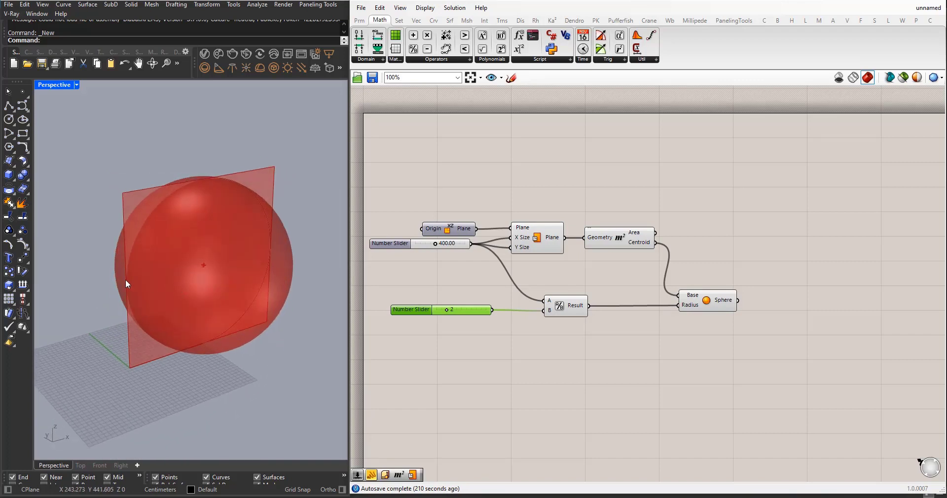
# Step: Examine from several angles how the sphere meets the edges of the plane surface
pyautogui.moveTo(253, 244)
pyautogui.mouseDown(button='right')
pyautogui.moveTo(201, 257)
pyautogui.moveTo(246, 248)
pyautogui.mouseUp(button='right')
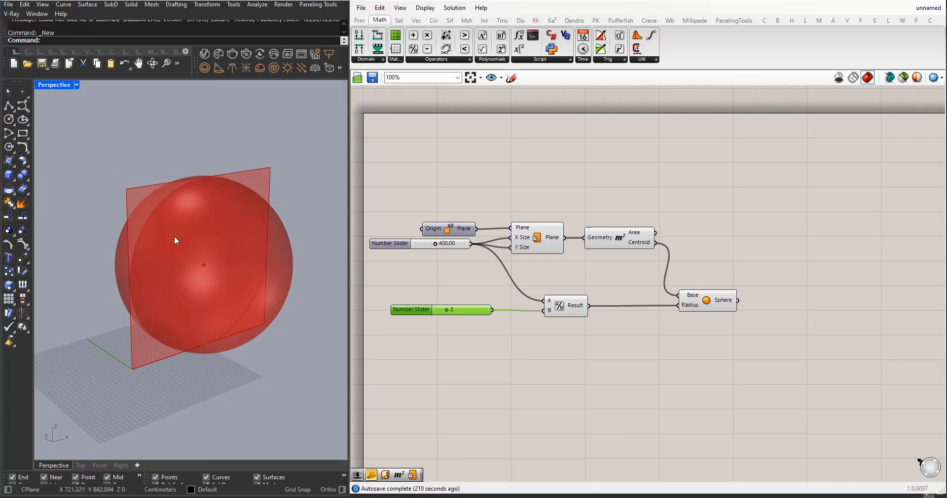
pyautogui.moveTo(175, 239)
pyautogui.mouseDown(button='right')
pyautogui.moveTo(167, 246)
pyautogui.moveTo(186, 251)
pyautogui.mouseUp(button='right')
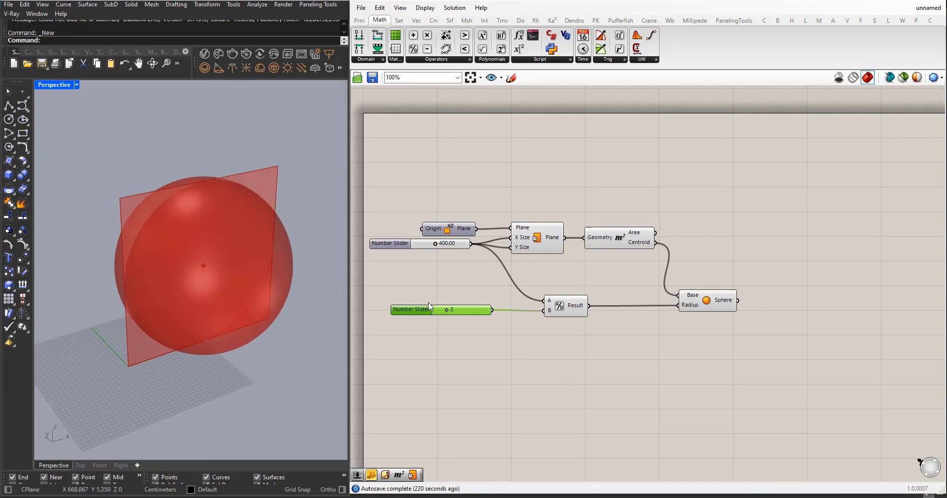
pyautogui.moveTo(265, 279); pyautogui.dragTo(180, 243, button='right')
pyautogui.scroll(-2, 437, 282)
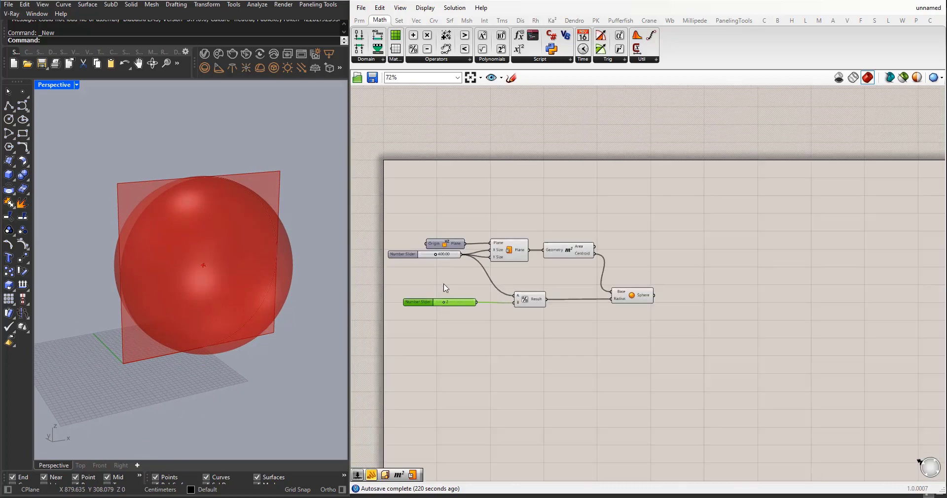
pyautogui.scroll(1, 446, 289)
pyautogui.moveTo(296, 279); pyautogui.dragTo(227, 250, button='right')
pyautogui.scroll(2, 422, 261)
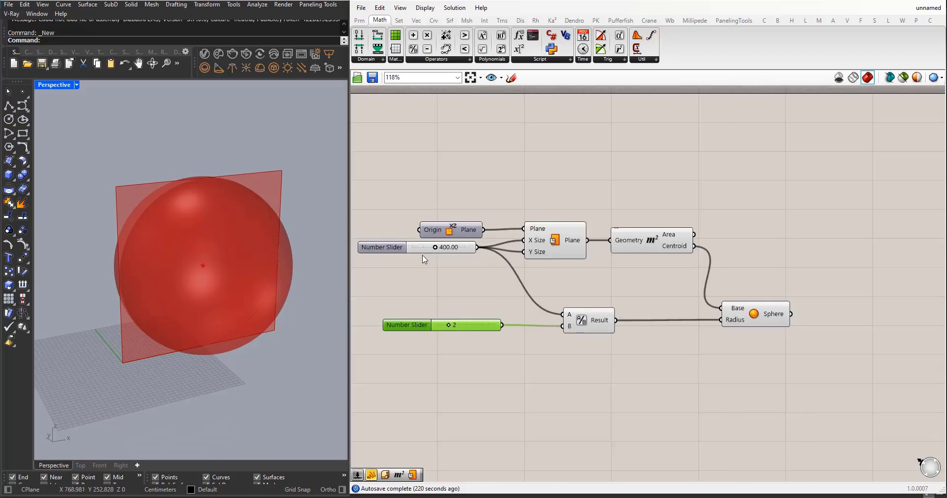
# Step: Try a plane size of 366.00 on the size slider and return it to 400.00
pyautogui.moveTo(435, 249); pyautogui.dragTo(432, 250)
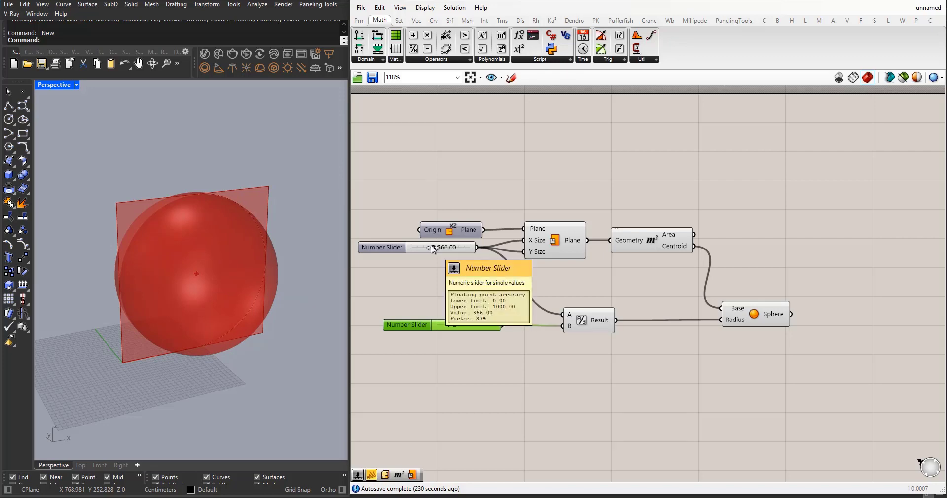
pyautogui.moveTo(432, 247); pyautogui.dragTo(434, 248)
pyautogui.scroll(-3, 436, 253)
pyautogui.scroll(1, 495, 293)
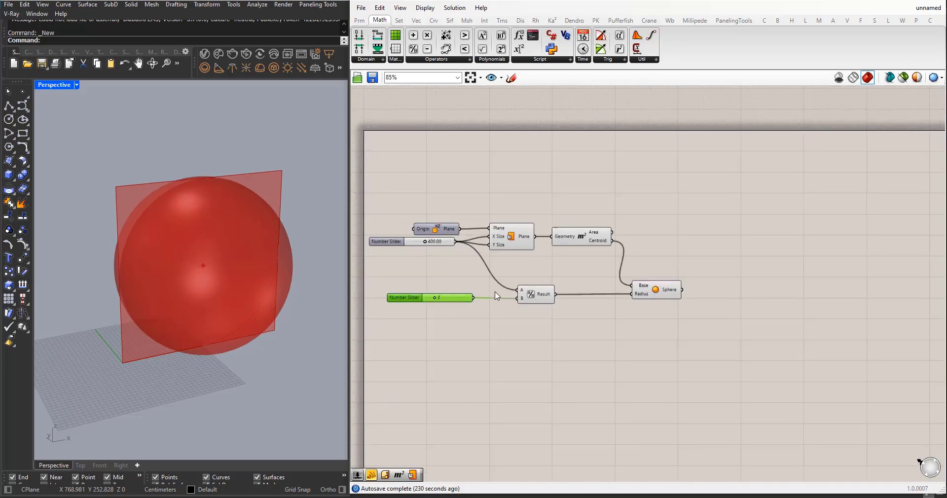
# Step: Add a Subtraction component below the Division, wire the Division's Result into its A input, and space the two components apart
pyautogui.moveTo(427, 49); pyautogui.dragTo(504, 341)
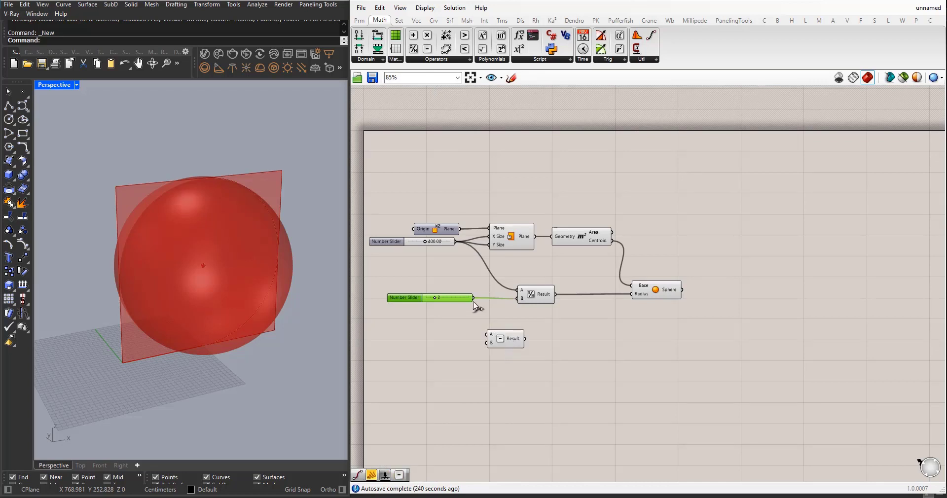
pyautogui.moveTo(472, 298); pyautogui.dragTo(611, 337)
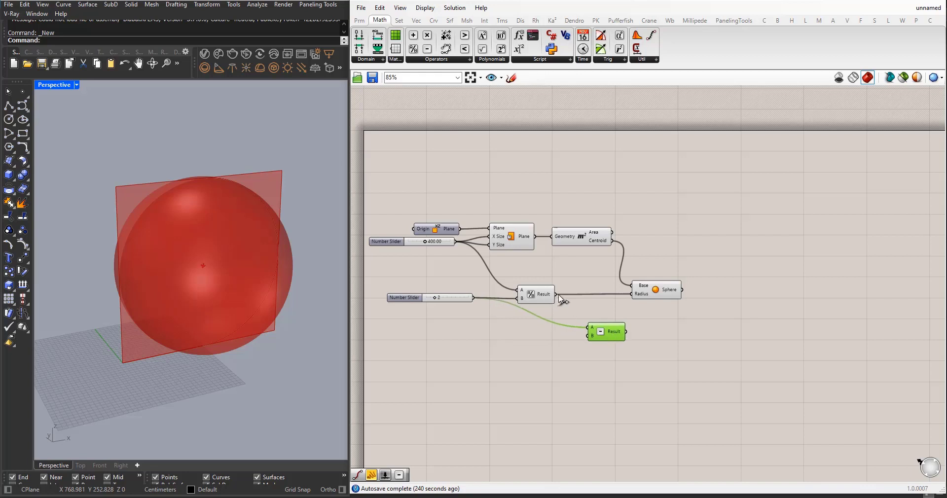
pyautogui.moveTo(556, 294); pyautogui.dragTo(575, 324)
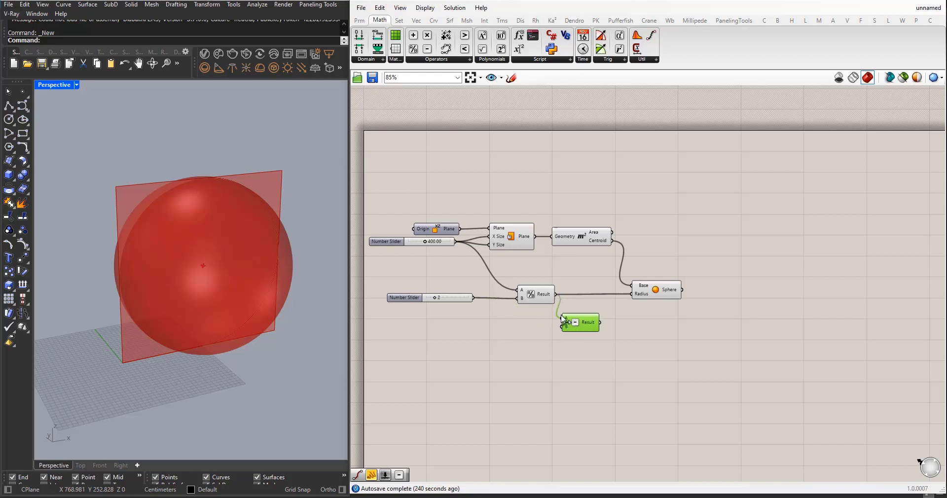
pyautogui.moveTo(538, 299); pyautogui.dragTo(520, 299)
pyautogui.click(577, 323)
pyautogui.moveTo(577, 323); pyautogui.dragTo(572, 324)
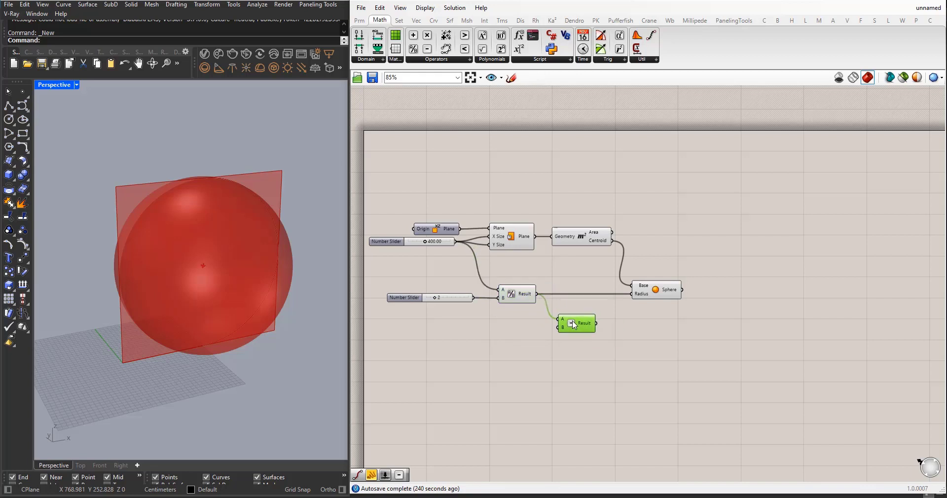
# Step: Add a number slider from 0.00 to 200 as the Subtraction's B input and wire the Subtraction's Result into the Sphere's Radius
pyautogui.click(455, 357)
pyautogui.doubleClick(455, 356)
pyautogui.write('0.00<')
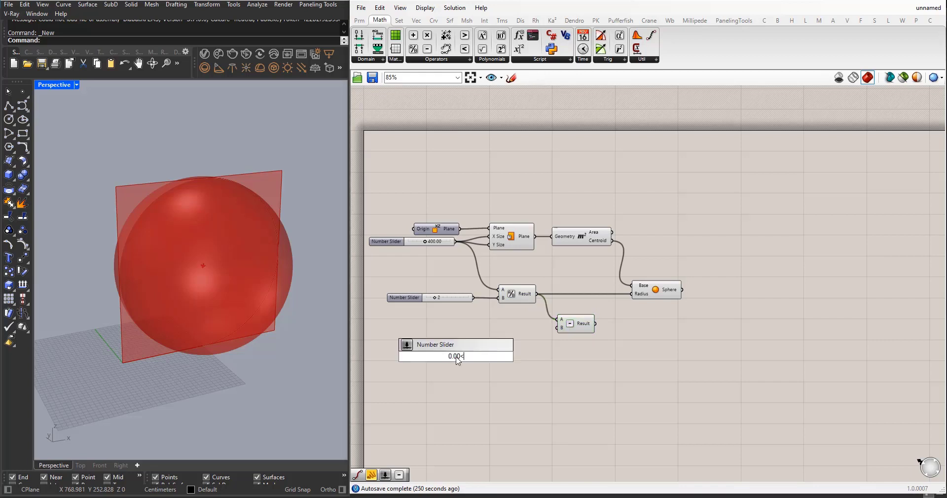
pyautogui.write('200')
pyautogui.press('Return')
pyautogui.moveTo(441, 360); pyautogui.dragTo(462, 334)
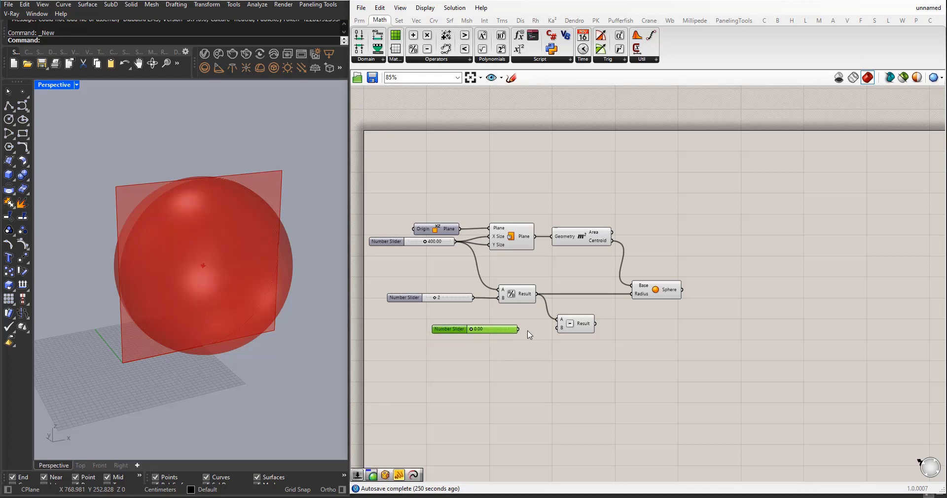
pyautogui.moveTo(518, 329); pyautogui.dragTo(632, 294)
pyautogui.moveTo(452, 331); pyautogui.dragTo(457, 330)
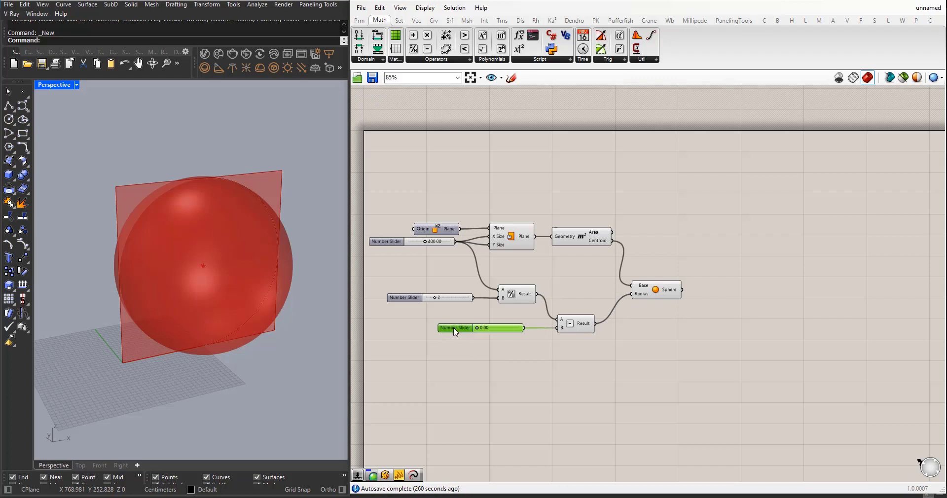
# Step: Set the Subtraction's B slider to 20.00
pyautogui.scroll(1, 489, 335)
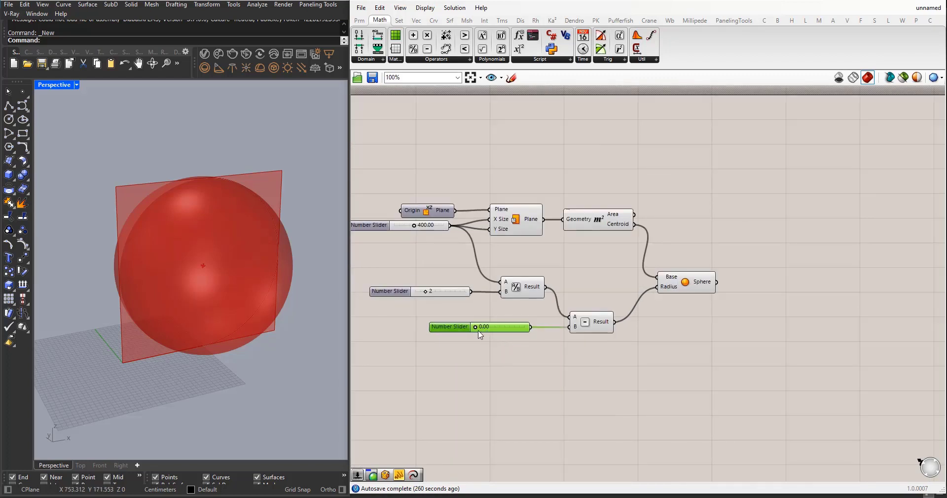
pyautogui.moveTo(476, 330)
pyautogui.mouseDown()
pyautogui.moveTo(498, 330)
pyautogui.moveTo(489, 329)
pyautogui.mouseUp()
pyautogui.doubleClick(499, 333)
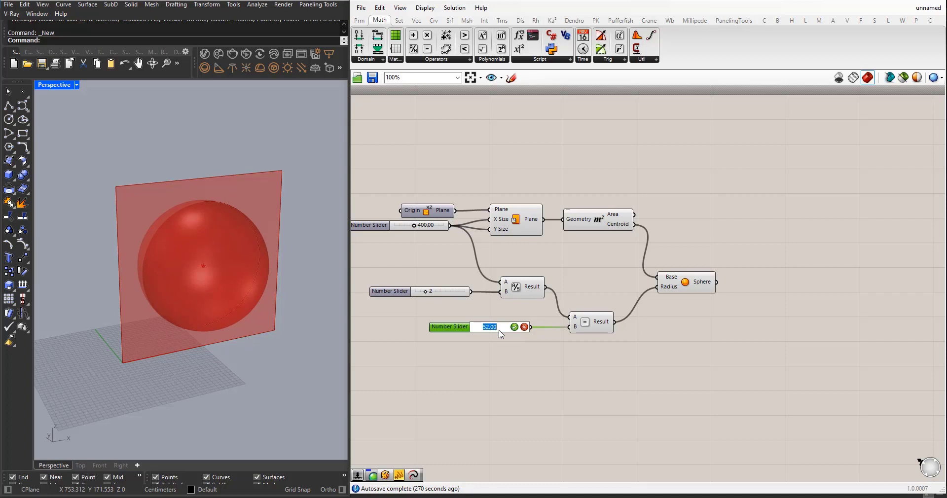
pyautogui.write('20')
pyautogui.click(514, 328)
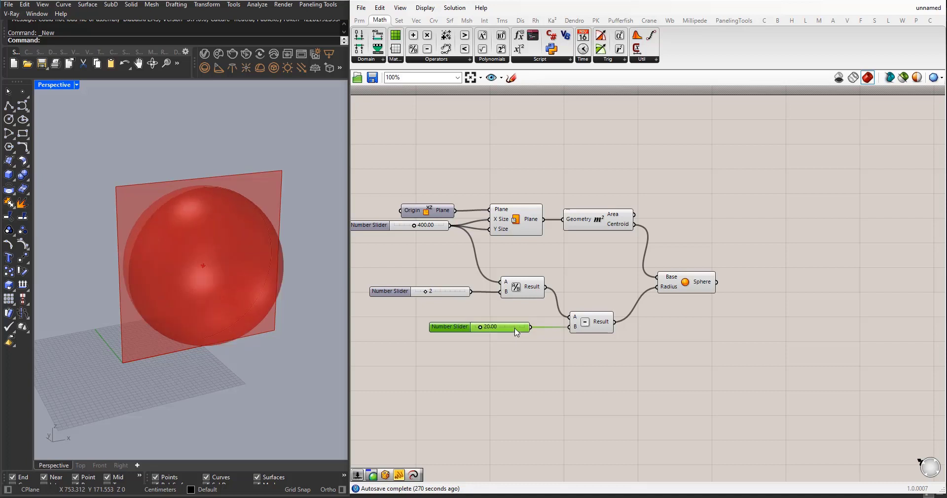
# Step: Turn off the preview of the Division and Subtraction components
pyautogui.moveTo(204, 301)
pyautogui.mouseDown(button='right')
pyautogui.moveTo(169, 288)
pyautogui.moveTo(200, 300)
pyautogui.mouseUp(button='right')
pyautogui.scroll(-2, 481, 332)
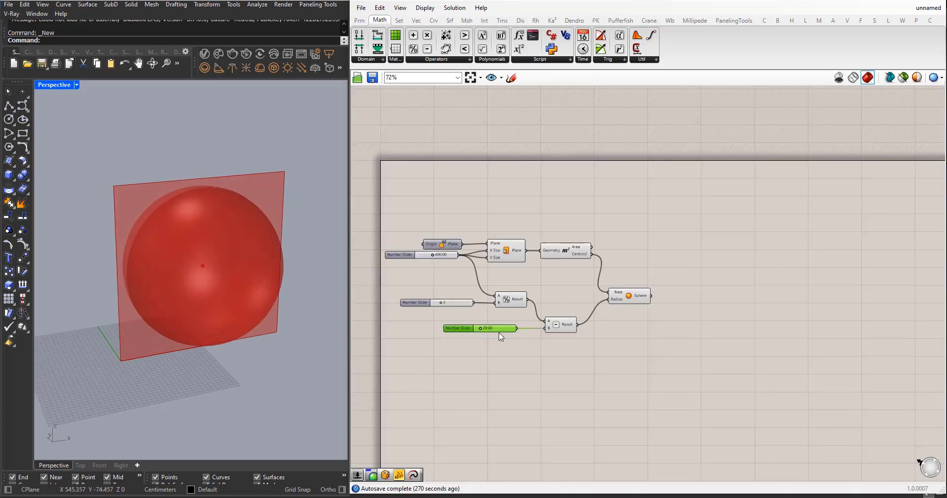
pyautogui.scroll(1, 655, 306)
pyautogui.scroll(-2, 516, 374)
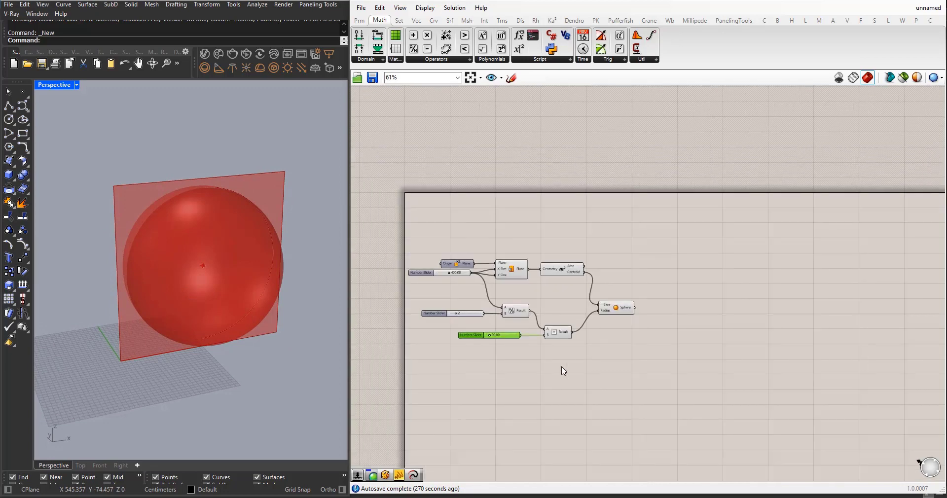
pyautogui.moveTo(567, 365); pyautogui.dragTo(423, 296)
pyautogui.middleClick(482, 303)
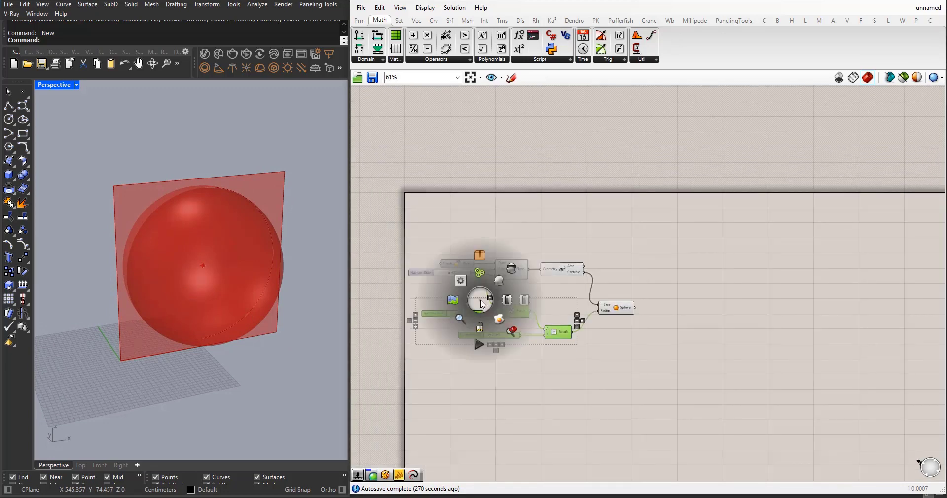
pyautogui.click(511, 268)
pyautogui.click(583, 400)
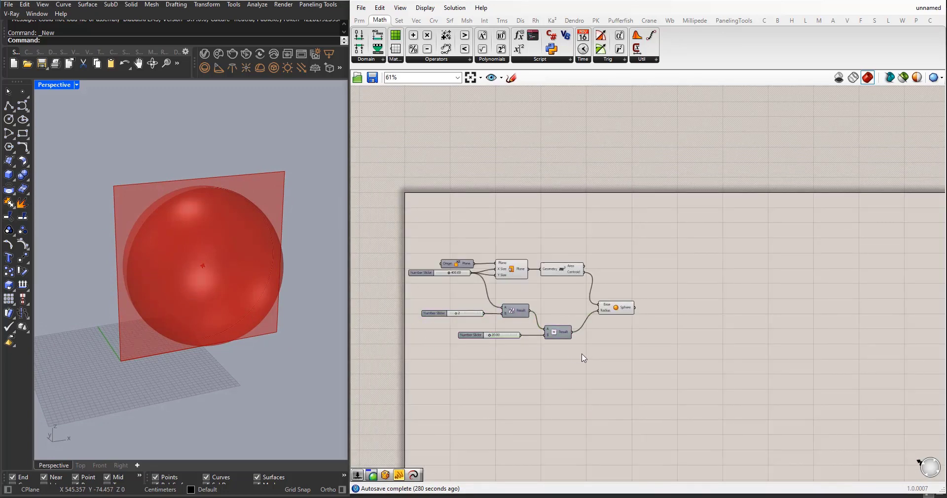
# Step: Move the Area component down, level with the Sphere component
pyautogui.scroll(1, 575, 301)
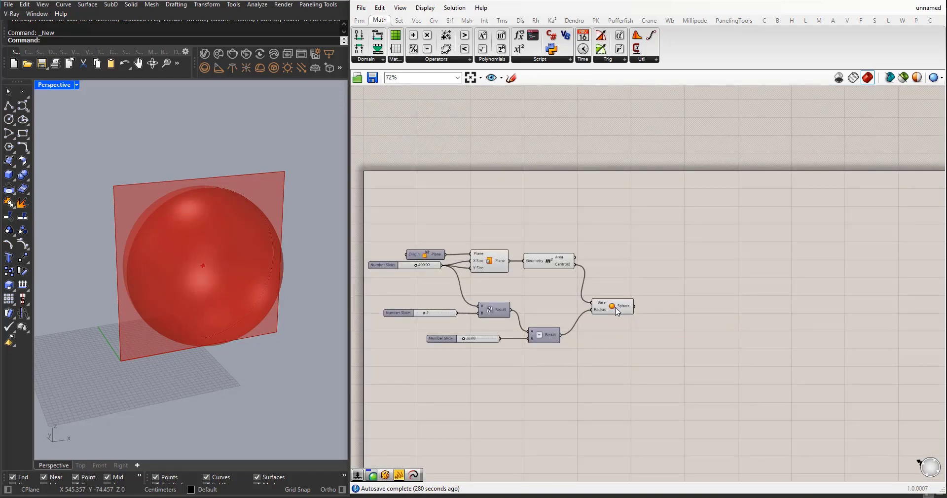
pyautogui.click(616, 309)
pyautogui.click(516, 286)
pyautogui.moveTo(551, 267); pyautogui.dragTo(552, 305)
pyautogui.scroll(-2, 551, 306)
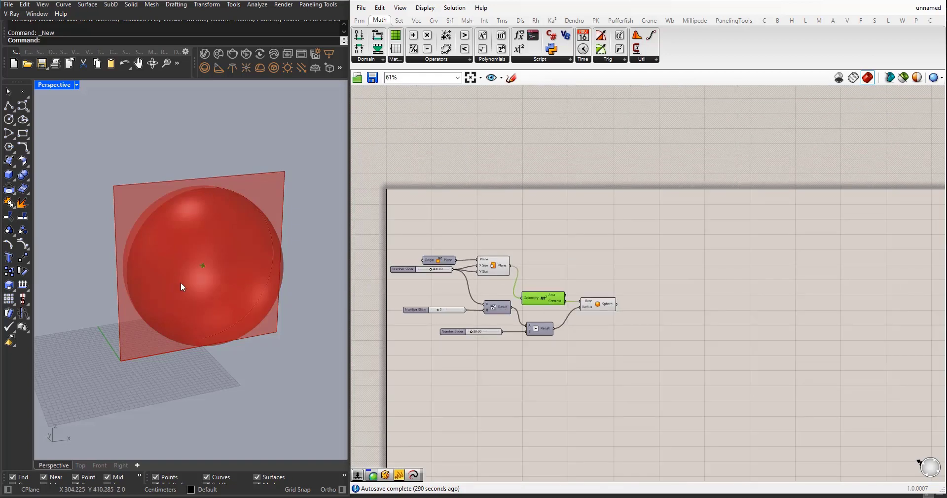
# Step: Add a Split Brep component and wire the Sphere into its Brep input and the Plane Surface into its Cutter input
pyautogui.moveTo(181, 282); pyautogui.dragTo(232, 294, button='right')
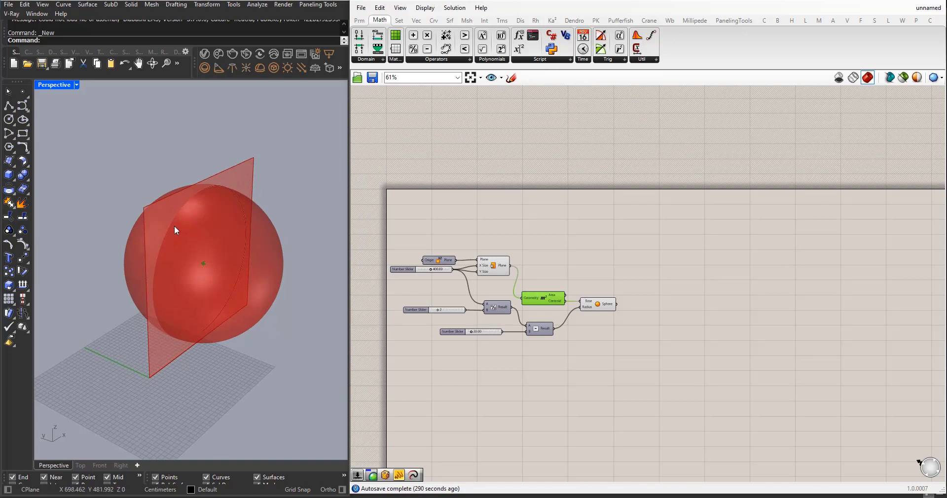
pyautogui.moveTo(174, 226); pyautogui.dragTo(217, 233, button='right')
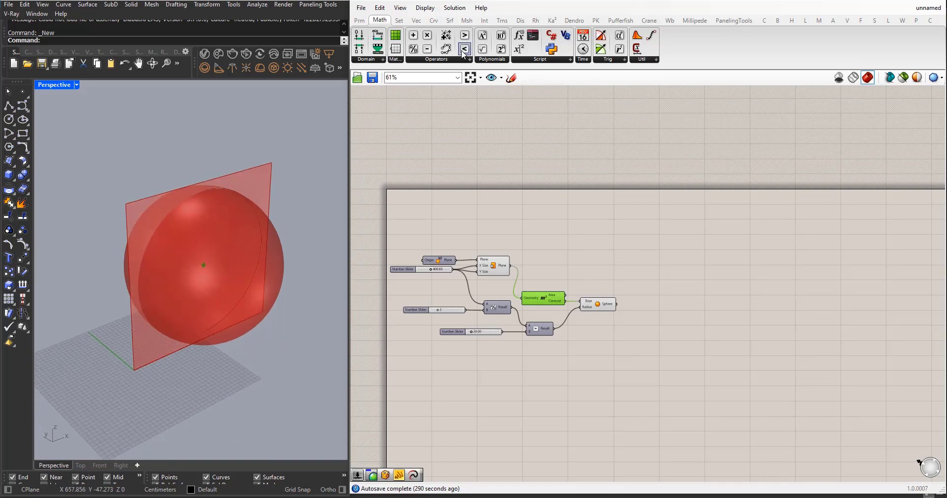
pyautogui.click(484, 21)
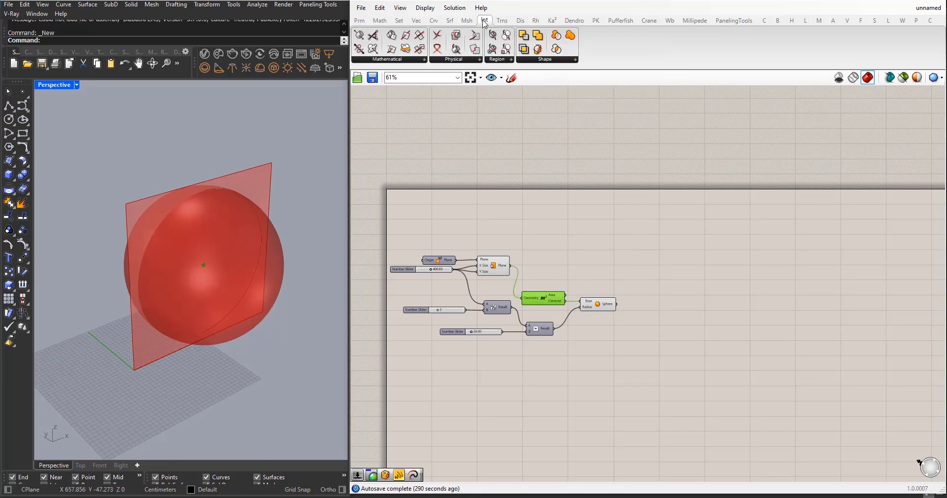
pyautogui.click(546, 60)
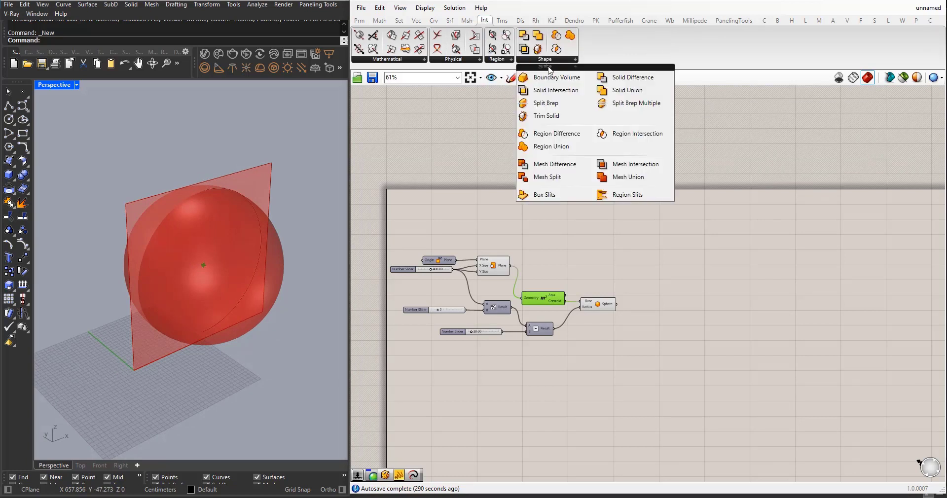
pyautogui.moveTo(546, 103); pyautogui.dragTo(659, 273)
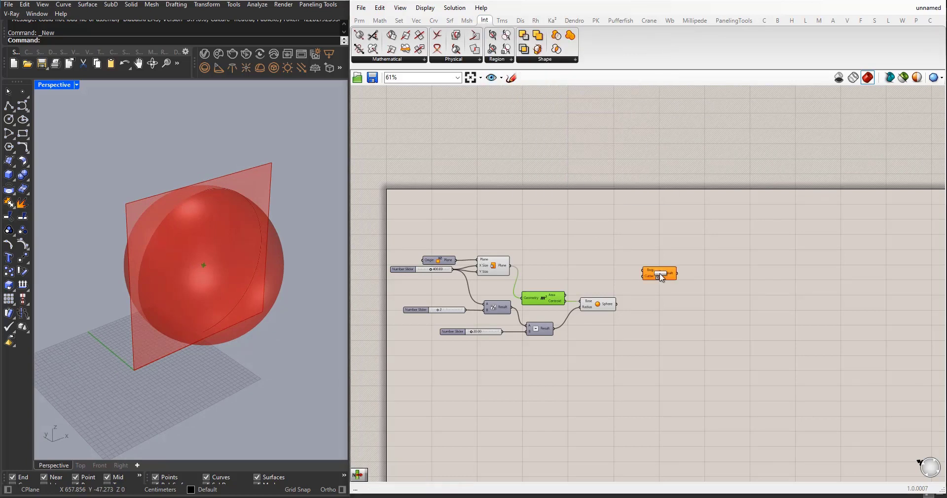
pyautogui.scroll(3, 579, 282)
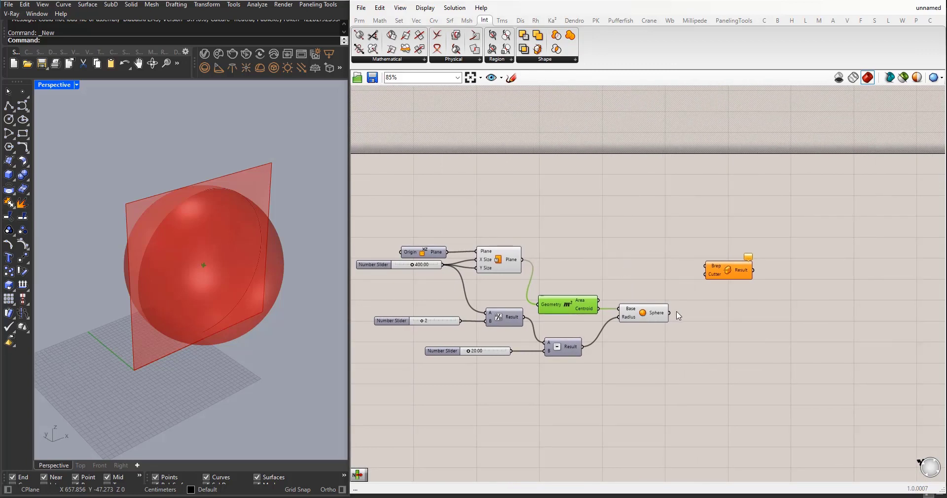
pyautogui.moveTo(670, 313); pyautogui.dragTo(705, 266)
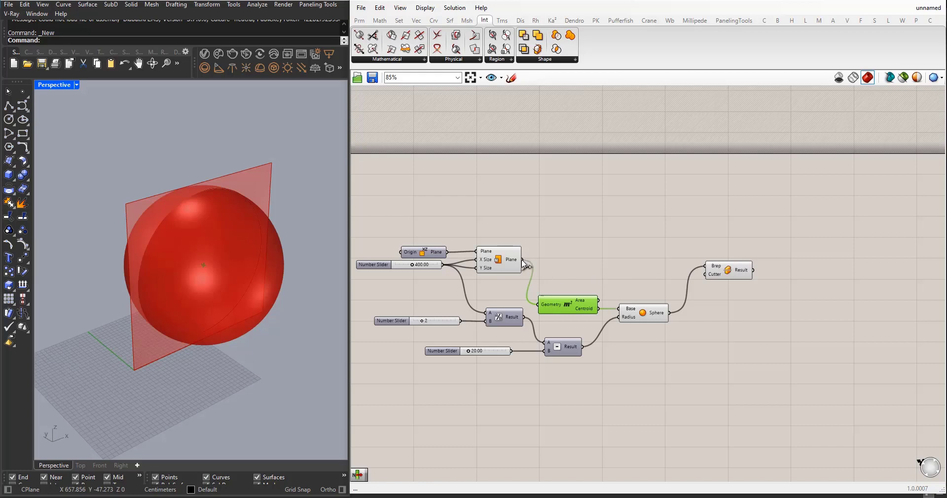
pyautogui.moveTo(523, 259); pyautogui.dragTo(705, 274)
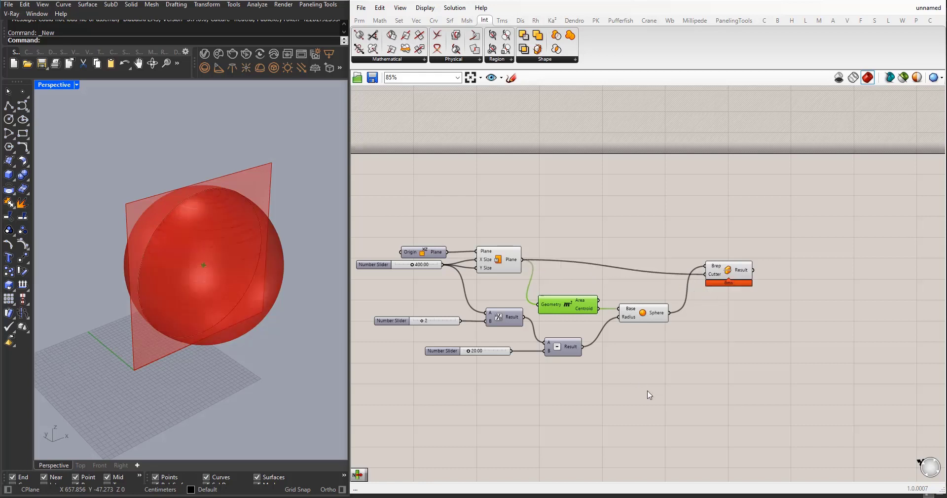
# Step: Turn off the preview of the Area and Sphere components
pyautogui.moveTo(655, 398); pyautogui.dragTo(556, 237)
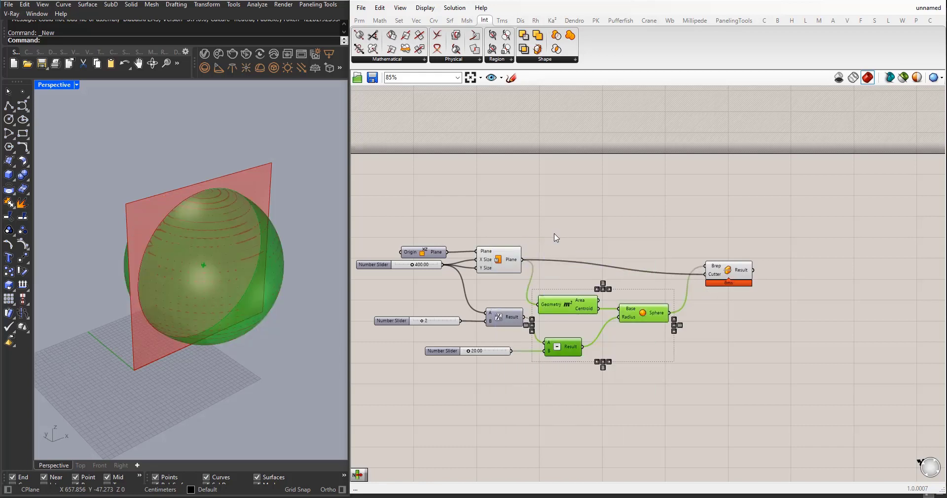
pyautogui.middleClick(556, 238)
pyautogui.click(592, 207)
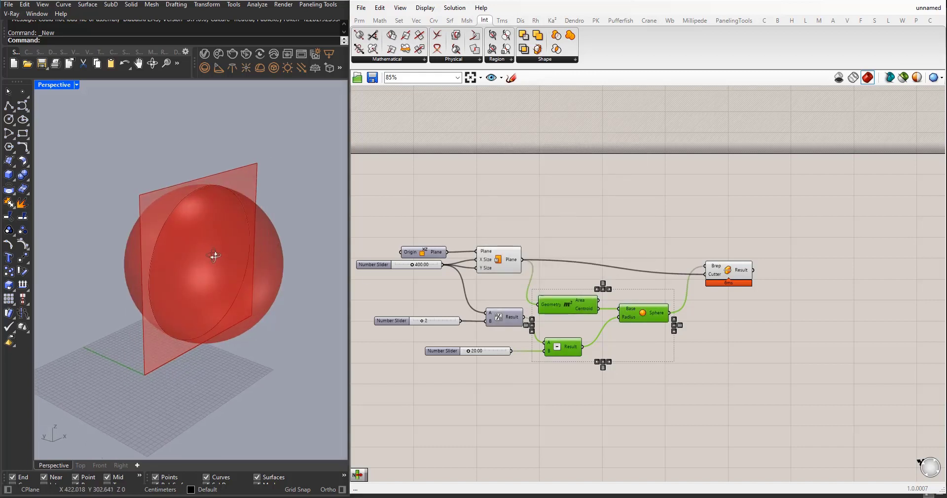
# Step: Align the Split Brep component level with the Plane Surface component
pyautogui.moveTo(214, 256); pyautogui.dragTo(216, 256, button='right')
pyautogui.scroll(-3, 451, 260)
pyautogui.scroll(3, 664, 291)
pyautogui.moveTo(592, 248); pyautogui.dragTo(588, 233)
pyautogui.moveTo(600, 235)
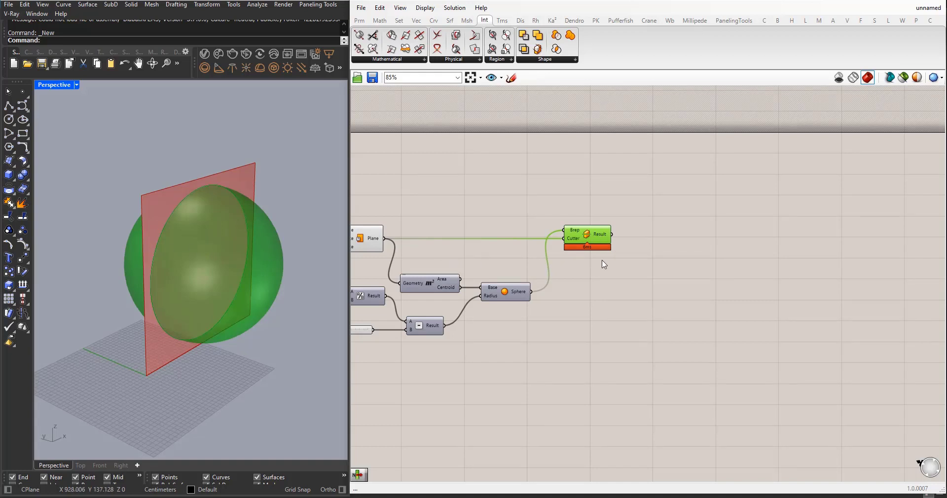
pyautogui.click(561, 294)
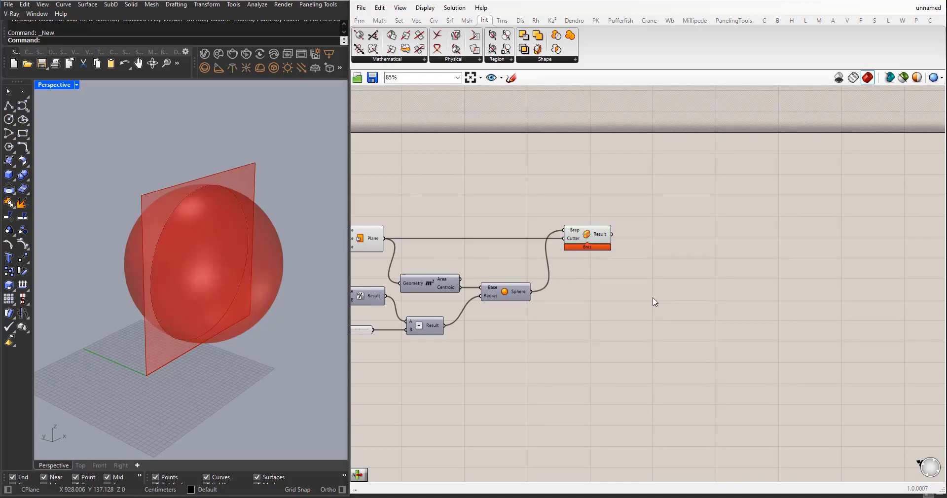
# Step: Add a List Item component and wire the Split Brep Result into its List input
pyautogui.doubleClick(653, 298)
pyautogui.write('list')
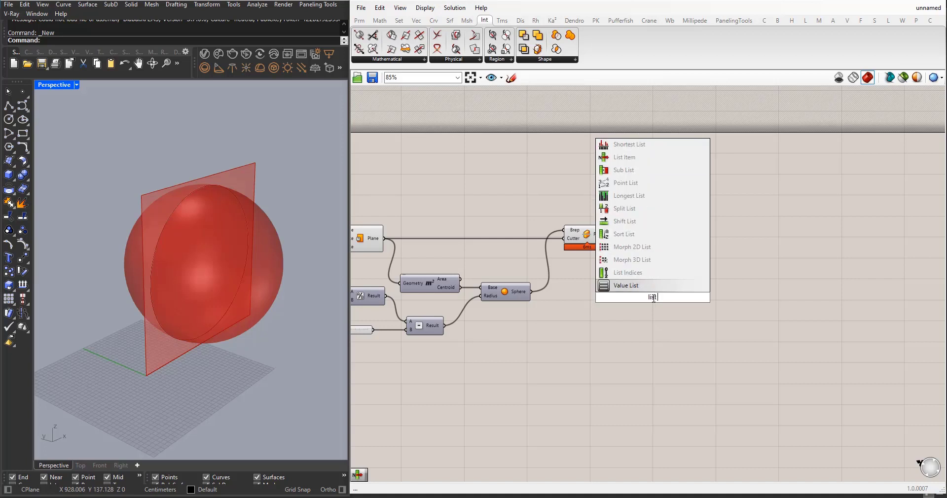
pyautogui.write(' item')
pyautogui.press('Return')
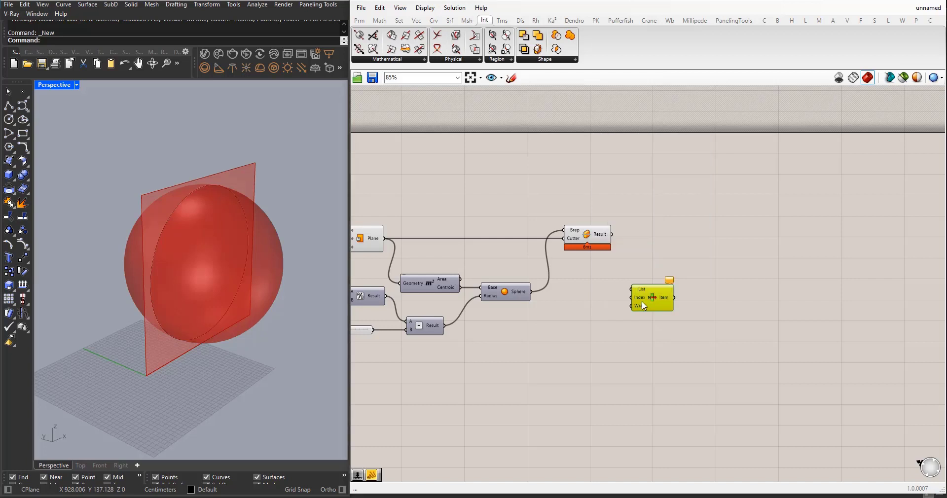
pyautogui.moveTo(611, 235); pyautogui.dragTo(649, 276)
pyautogui.moveTo(655, 284)
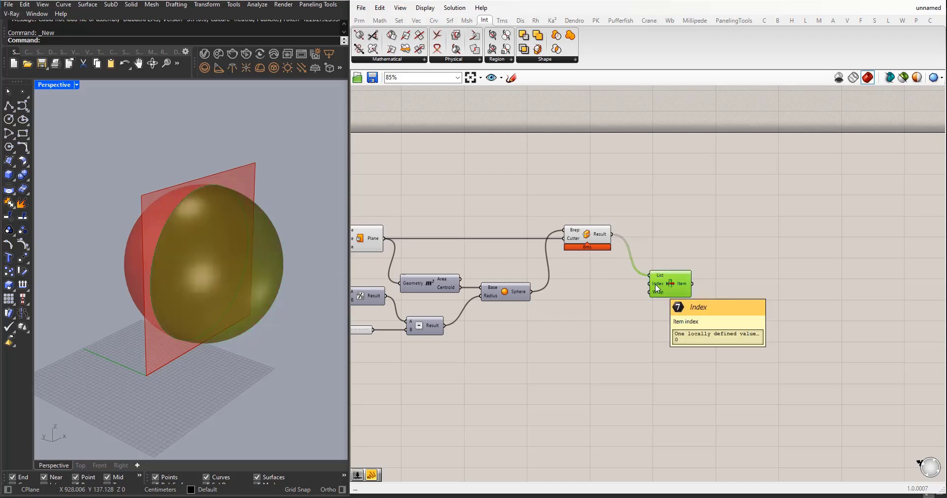
pyautogui.click(656, 329)
pyautogui.click(668, 286)
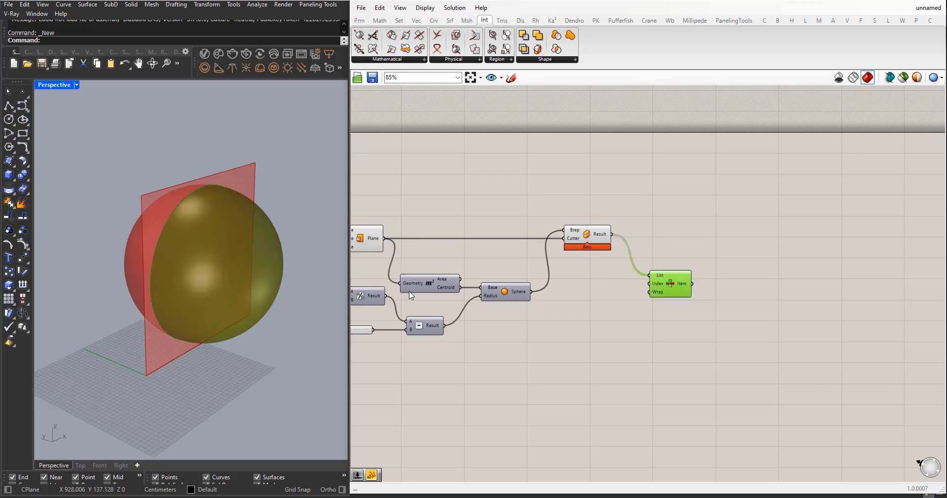
# Step: Turn off the preview of the Split Brep component
pyautogui.moveTo(217, 269); pyautogui.dragTo(245, 267, button='right')
pyautogui.moveTo(605, 312); pyautogui.dragTo(525, 210)
pyautogui.middleClick(532, 212)
pyautogui.click(552, 183)
pyautogui.click(639, 363)
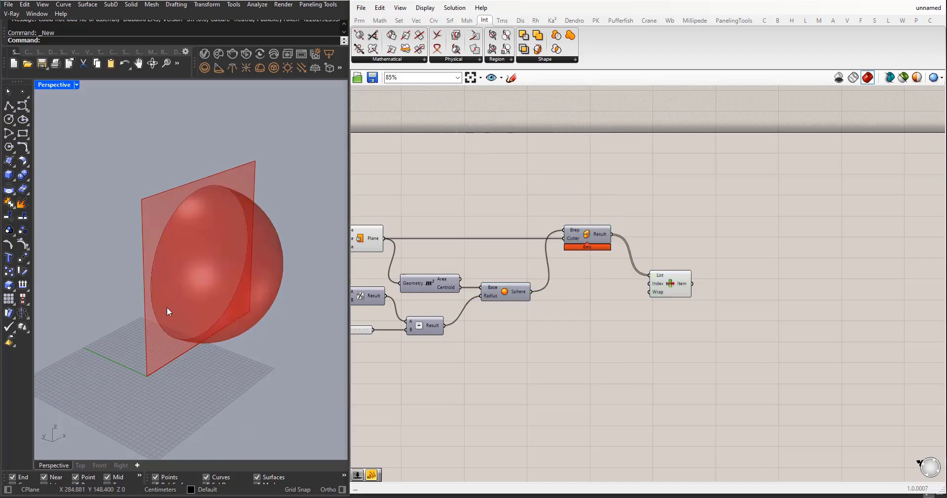
# Step: Move the List Item component up beside the Split Brep component so the connecting wire runs straight
pyautogui.moveTo(167, 307); pyautogui.dragTo(119, 288, button='right')
pyautogui.moveTo(671, 284); pyautogui.dragTo(657, 243)
pyautogui.moveTo(561, 283); pyautogui.dragTo(664, 269, button='right')
pyautogui.scroll(-1, 664, 269)
pyautogui.click(664, 274)
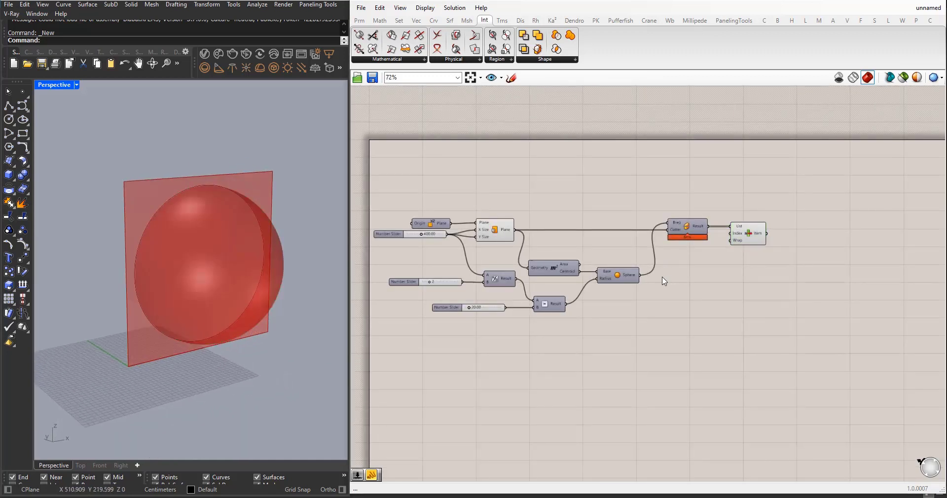
# Step: Group all components of the sphere definition and shift the group slightly to the right
pyautogui.scroll(-2, 666, 282)
pyautogui.scroll(1, 679, 289)
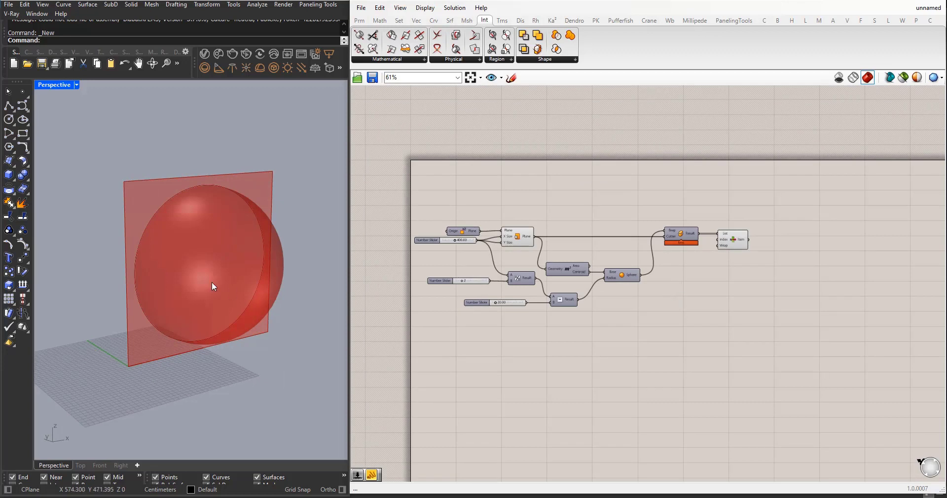
pyautogui.moveTo(212, 283); pyautogui.dragTo(264, 256, button='right')
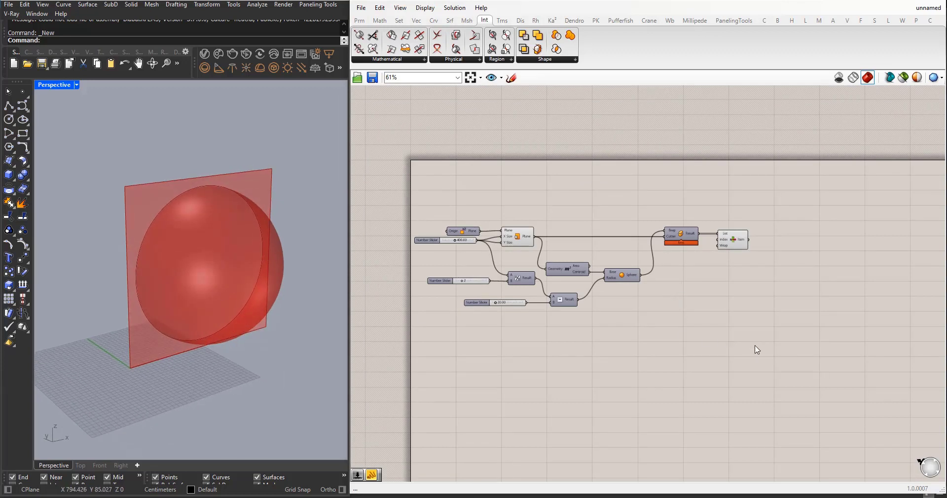
pyautogui.moveTo(774, 361); pyautogui.dragTo(431, 192)
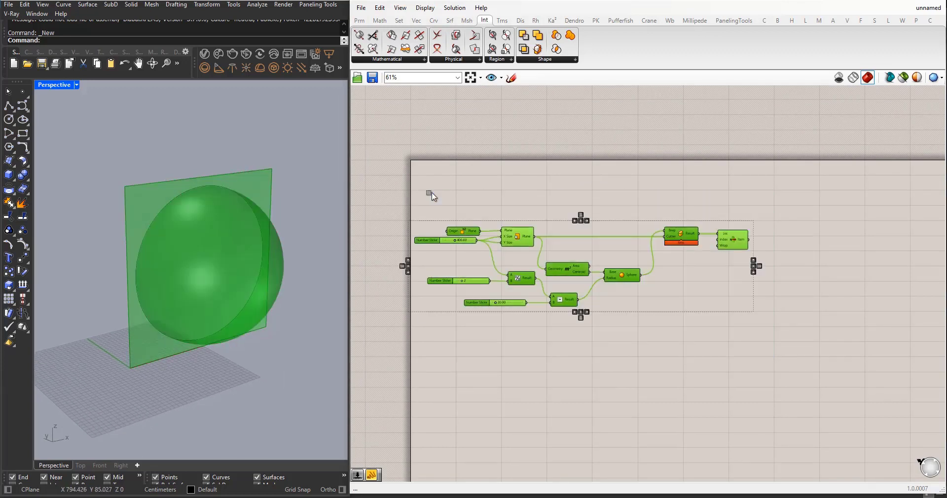
pyautogui.hotkey('ctrl', 'g')
pyautogui.click(431, 192)
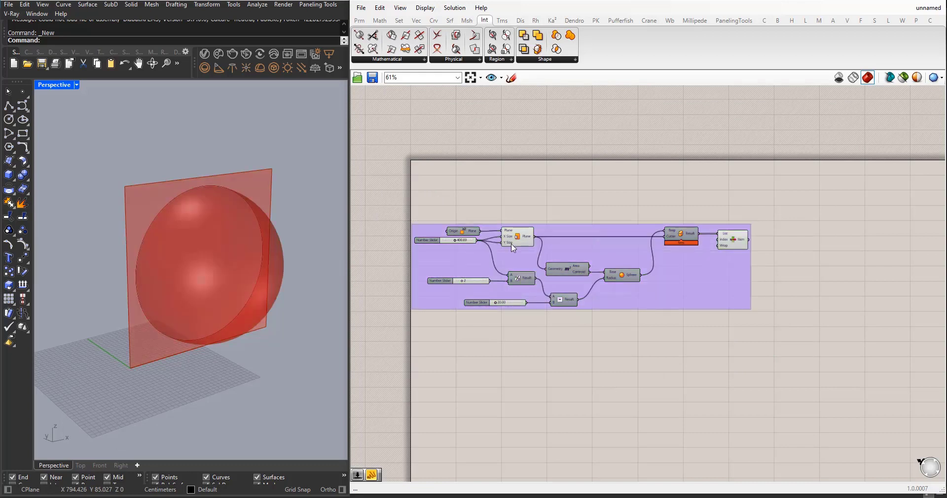
pyautogui.moveTo(567, 232); pyautogui.dragTo(577, 232)
pyautogui.click(577, 212)
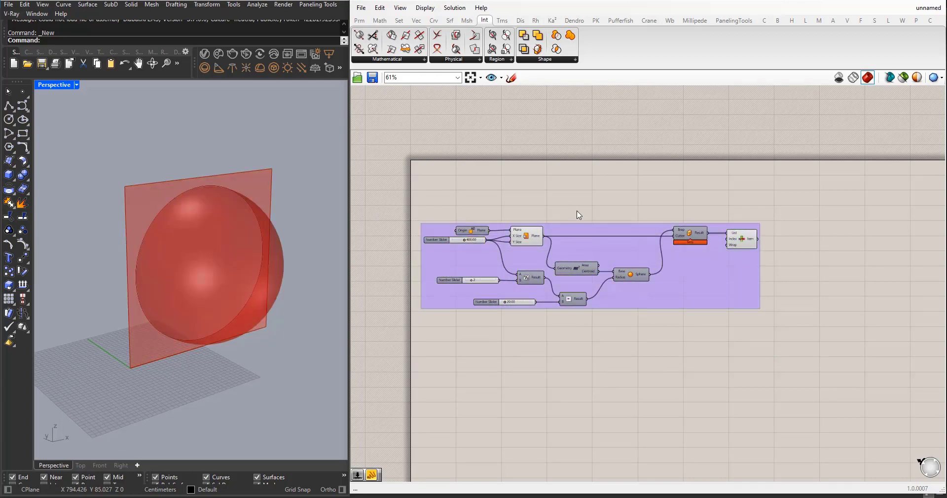
# Step: Add a Scribble note above the group with the text "Base Sphere"
pyautogui.doubleClick(578, 214)
pyautogui.write('scribb')
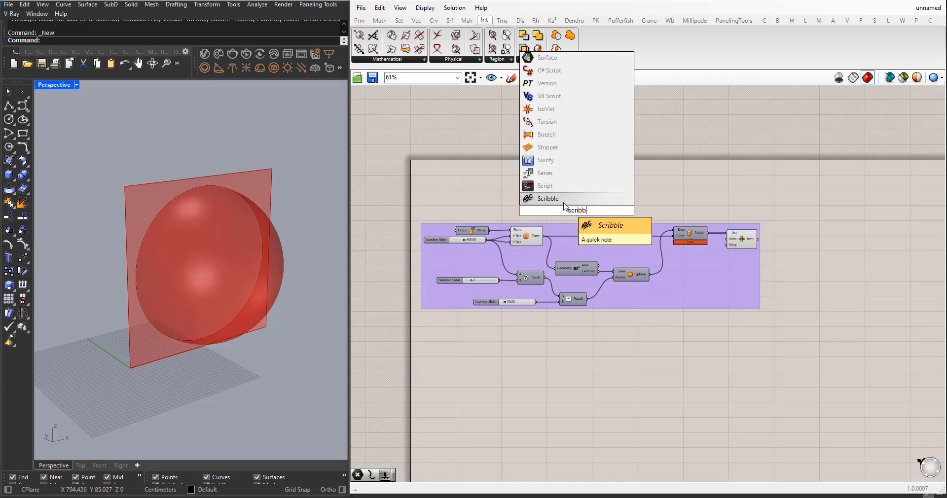
pyautogui.press('Return')
pyautogui.doubleClick(582, 216)
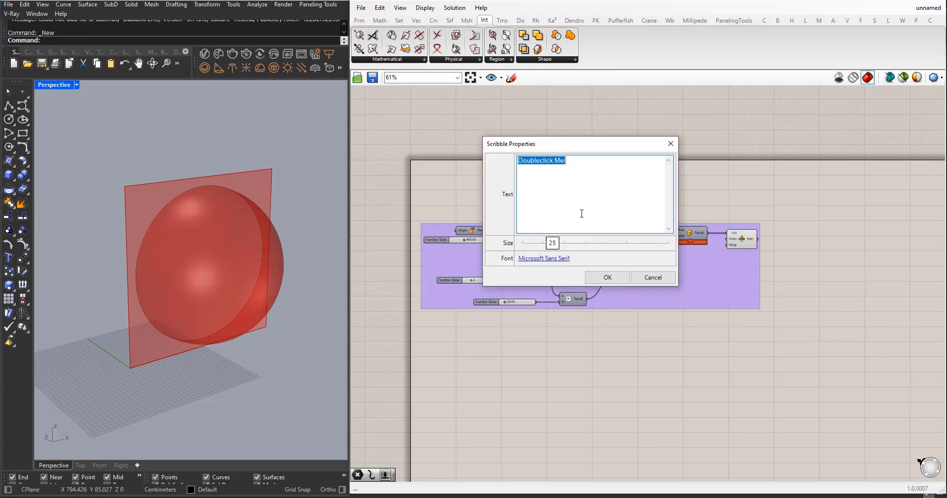
pyautogui.moveTo(572, 166); pyautogui.dragTo(518, 163)
pyautogui.write('Base Sphere')
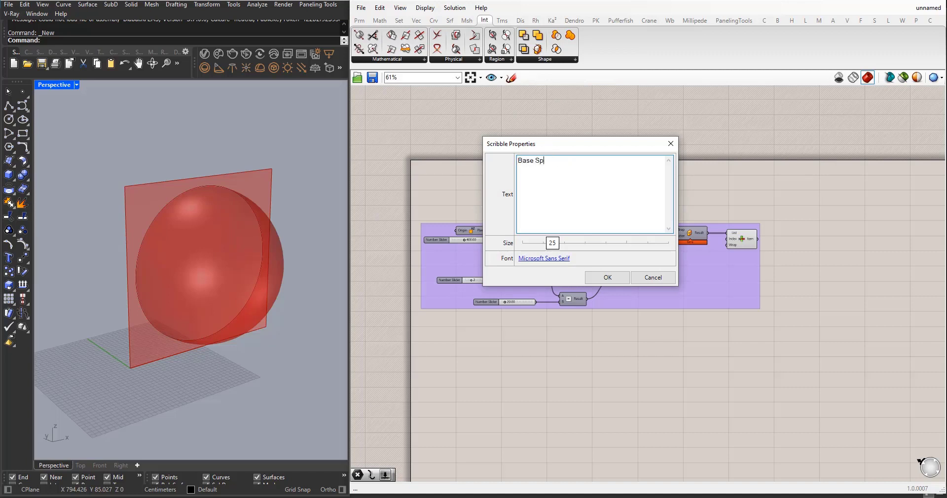
pyautogui.click(607, 277)
# Step: Add the "Base Sphere" note to the component group
pyautogui.scroll(-2, 638, 282)
pyautogui.scroll(5, 562, 221)
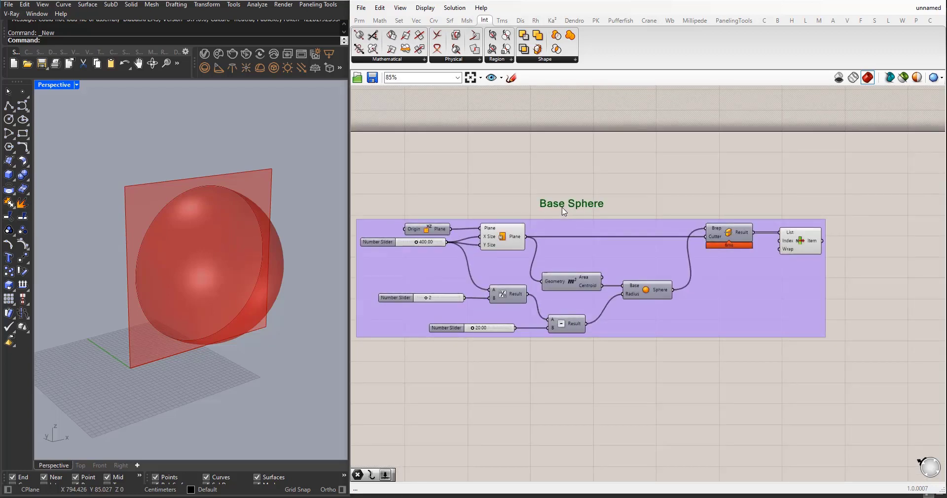
pyautogui.rightClick(561, 225)
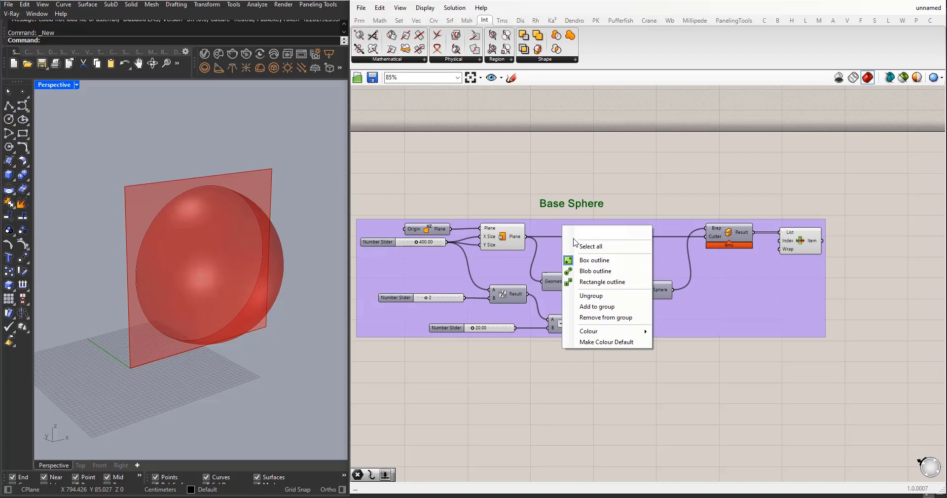
pyautogui.click(591, 308)
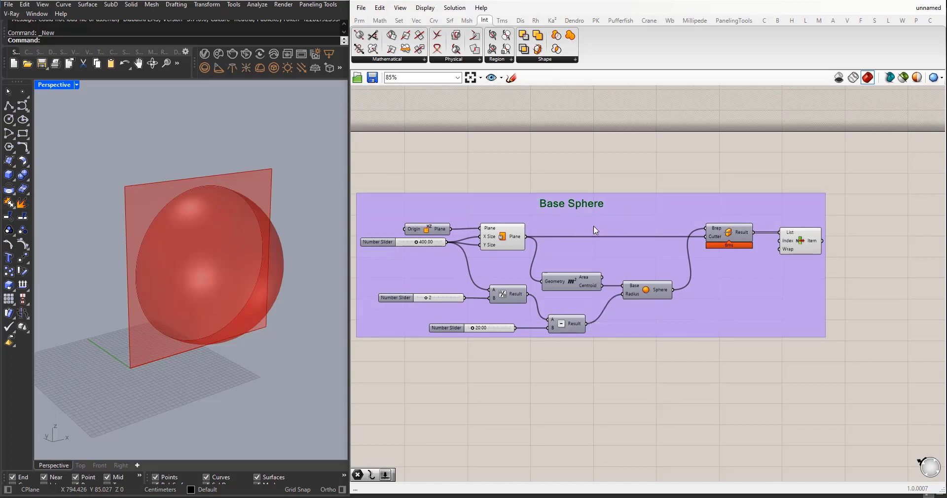
# Step: Move the whole Base Sphere group further down the canvas
pyautogui.scroll(-3, 615, 241)
pyautogui.click(624, 289)
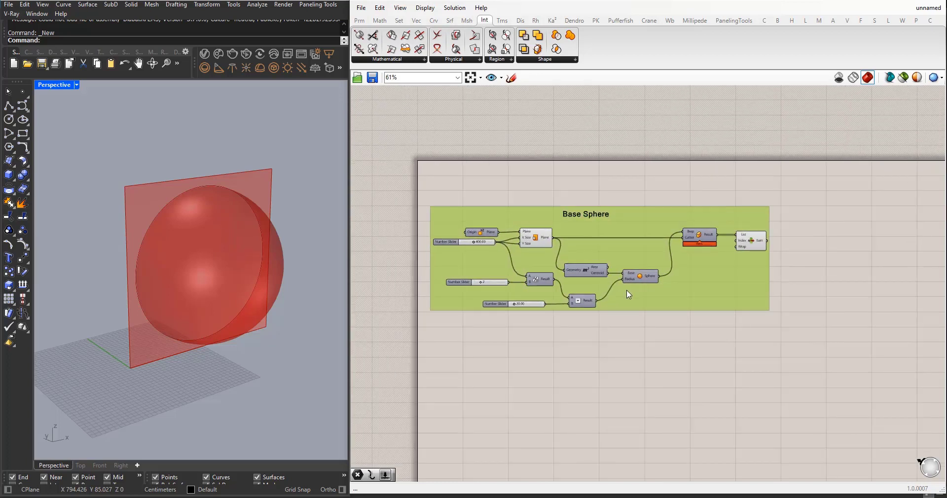
pyautogui.scroll(-5, 494, 217)
pyautogui.scroll(4, 636, 249)
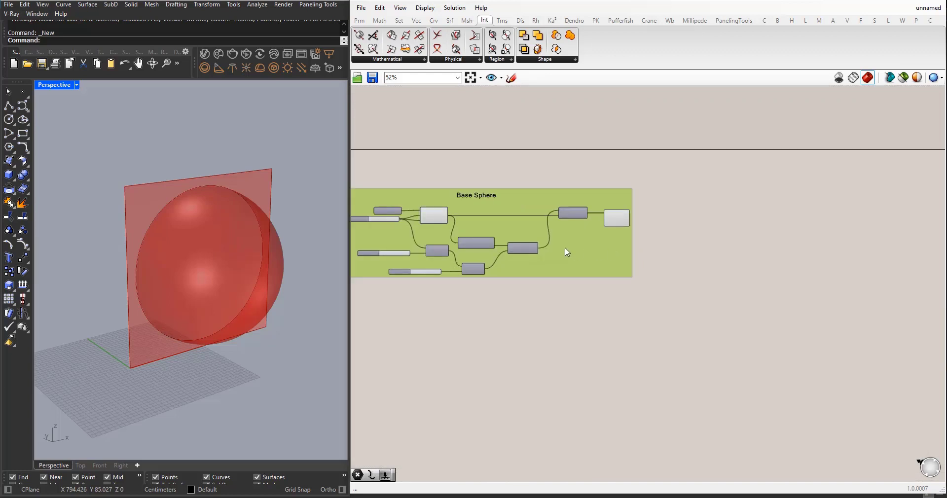
pyautogui.moveTo(564, 247); pyautogui.dragTo(590, 309)
pyautogui.scroll(-3, 561, 262)
pyautogui.scroll(4, 628, 275)
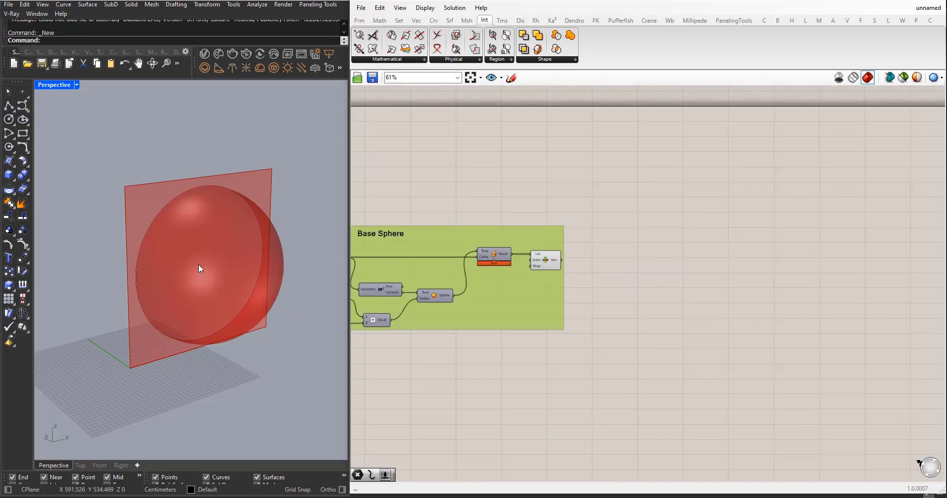
# Step: Add a Scale NU component outside the Base Sphere group and wire the List Item output into its Geometry input
pyautogui.moveTo(198, 264); pyautogui.dragTo(138, 276, button='right')
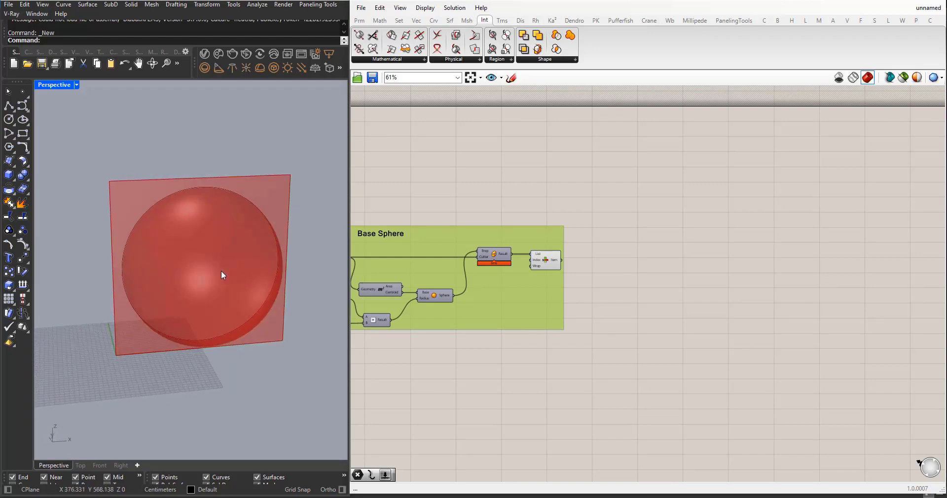
pyautogui.moveTo(181, 268)
pyautogui.mouseDown(button='right')
pyautogui.moveTo(290, 266)
pyautogui.moveTo(184, 266)
pyautogui.moveTo(192, 266)
pyautogui.mouseUp(button='right')
pyautogui.doubleClick(628, 304)
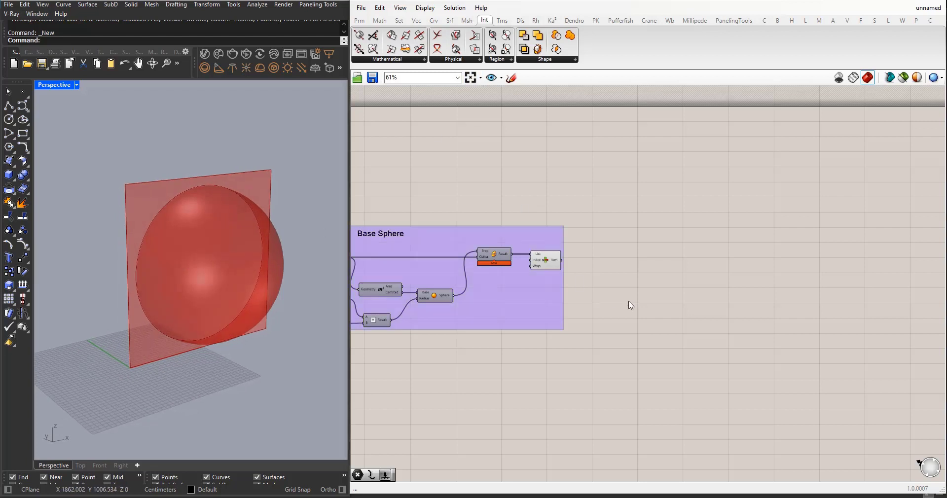
pyautogui.write('s')
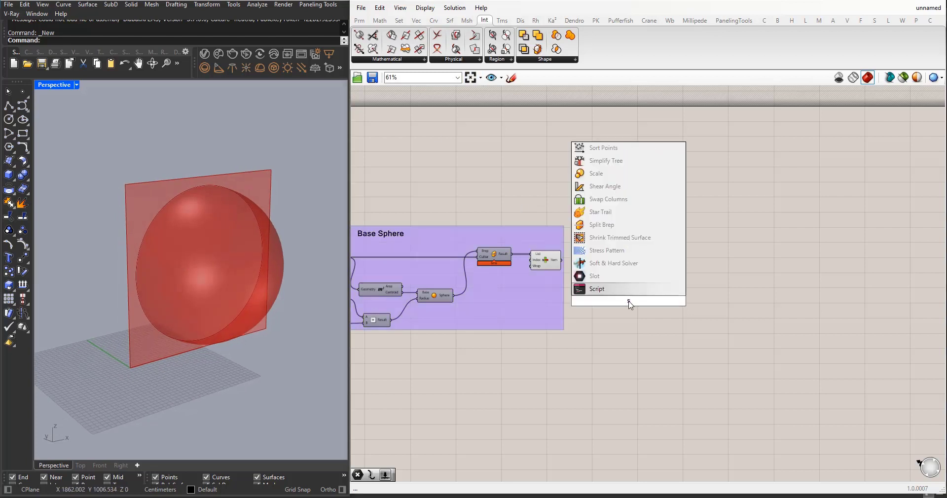
pyautogui.write('cale')
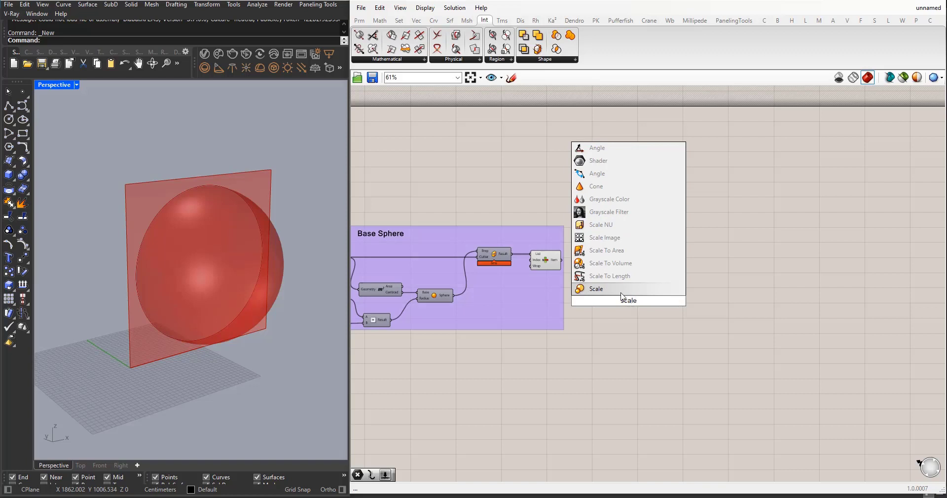
pyautogui.click(616, 226)
pyautogui.scroll(3, 621, 274)
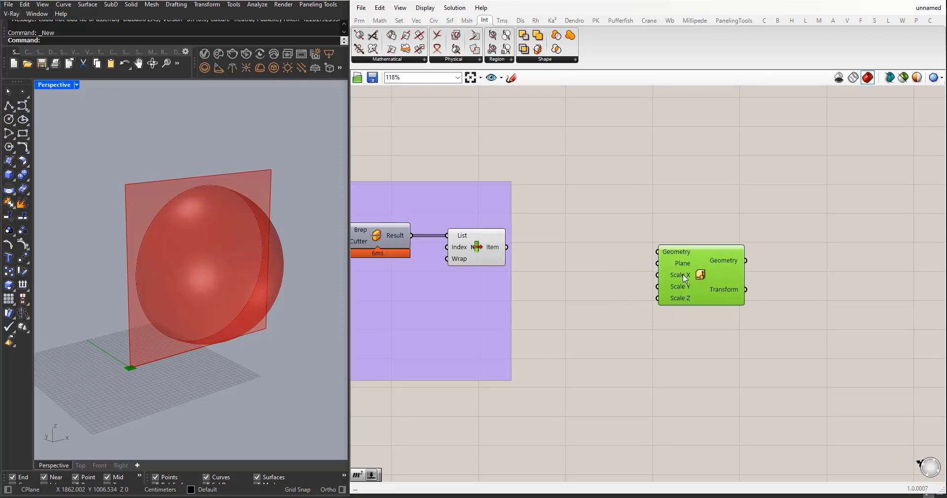
pyautogui.moveTo(705, 277); pyautogui.dragTo(707, 277)
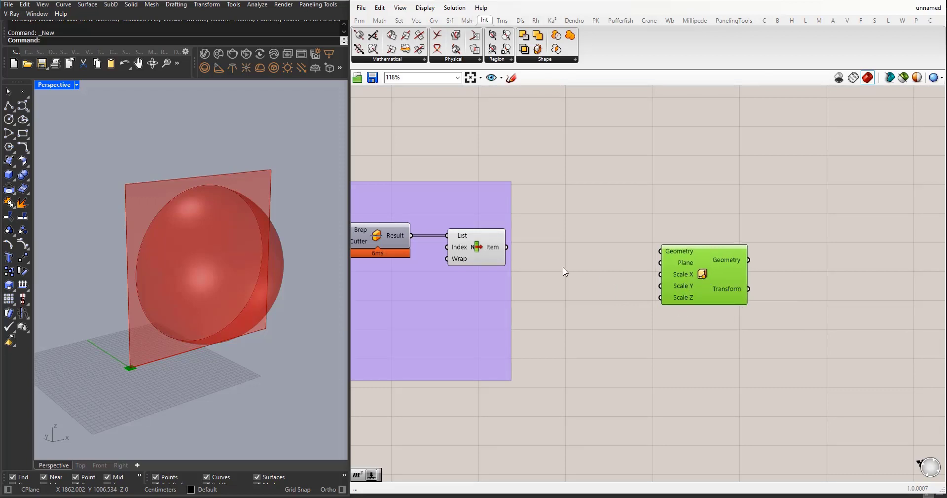
pyautogui.moveTo(506, 247); pyautogui.dragTo(670, 250)
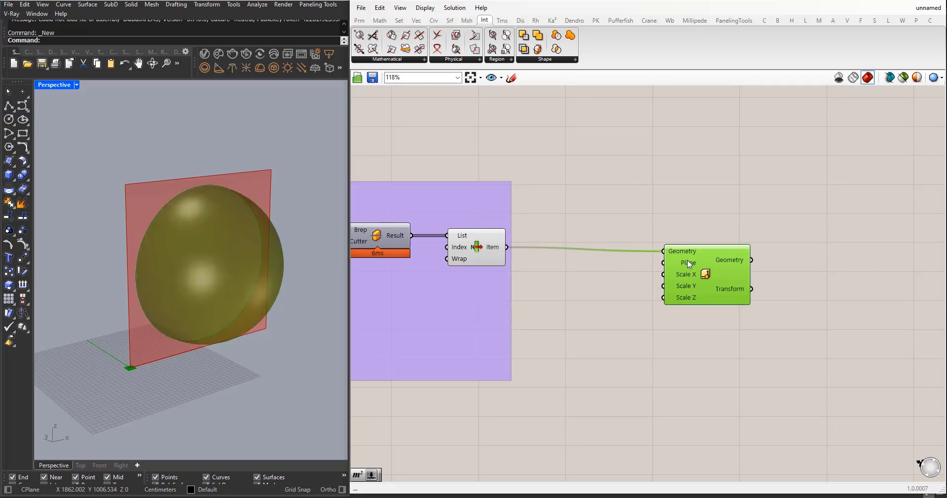
# Step: Move the Sphere component down below the Area component and wire the Area's Centroid into the Plane input of Scale NU
pyautogui.scroll(-3, 777, 267)
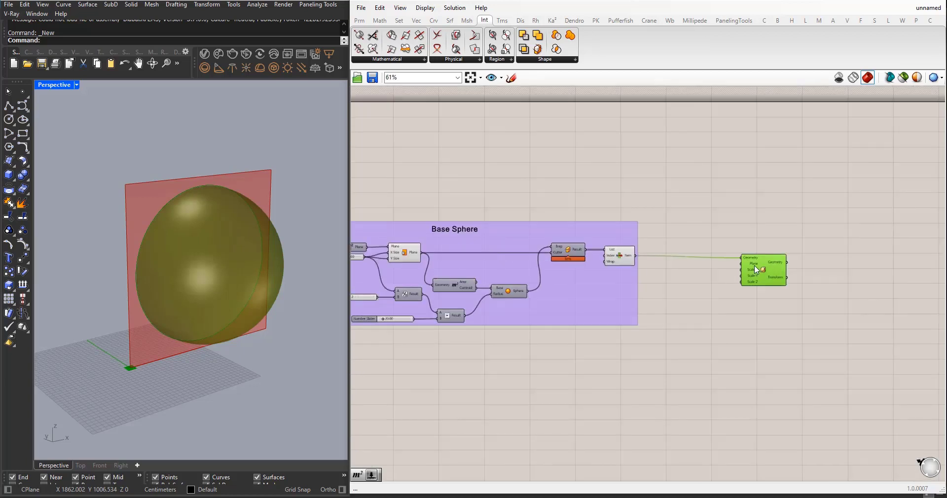
pyautogui.scroll(3, 753, 265)
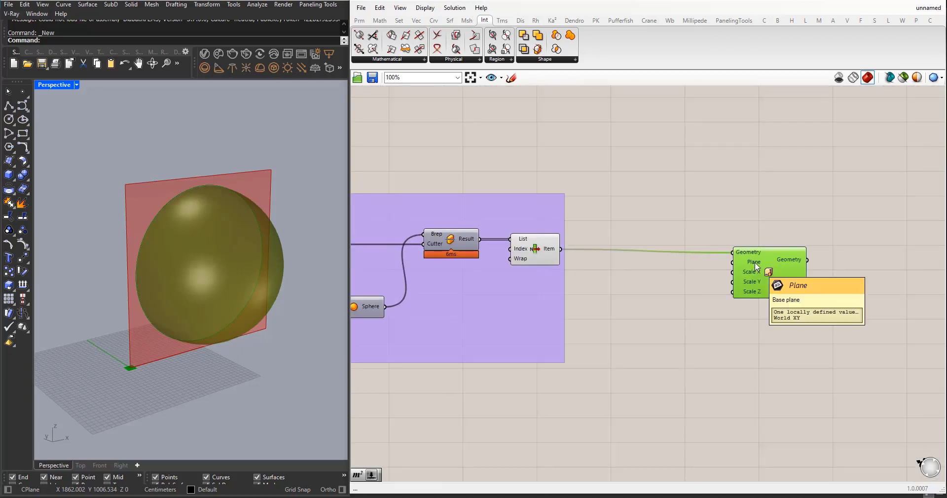
pyautogui.scroll(-3, 756, 269)
pyautogui.scroll(3, 429, 277)
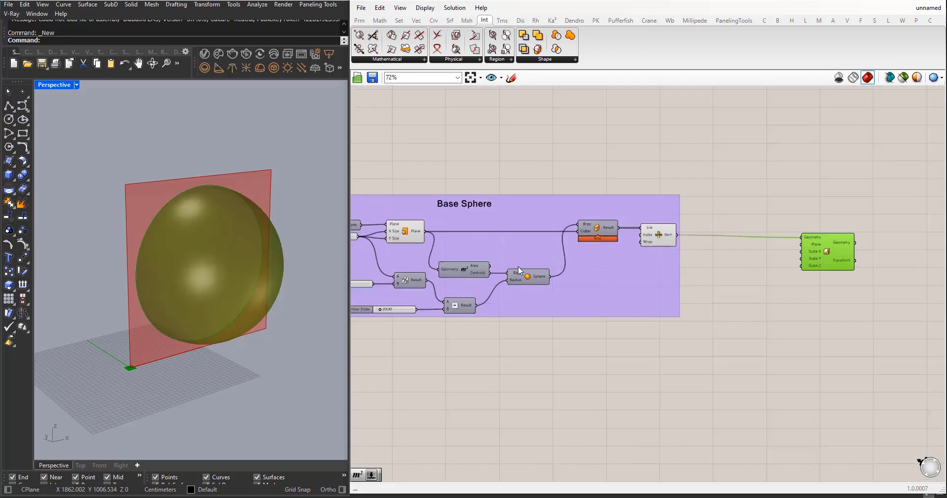
pyautogui.click(525, 308)
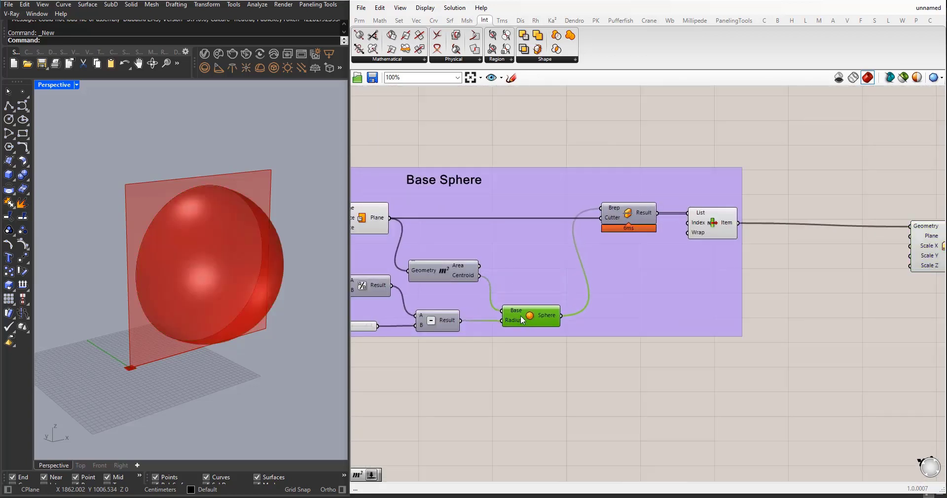
pyautogui.scroll(-3, 434, 282)
pyautogui.scroll(2, 466, 280)
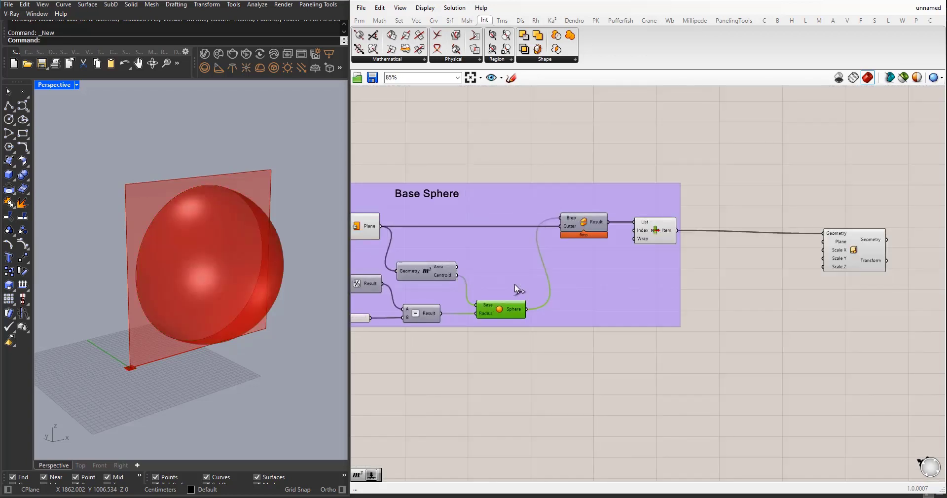
pyautogui.moveTo(458, 275); pyautogui.dragTo(820, 242)
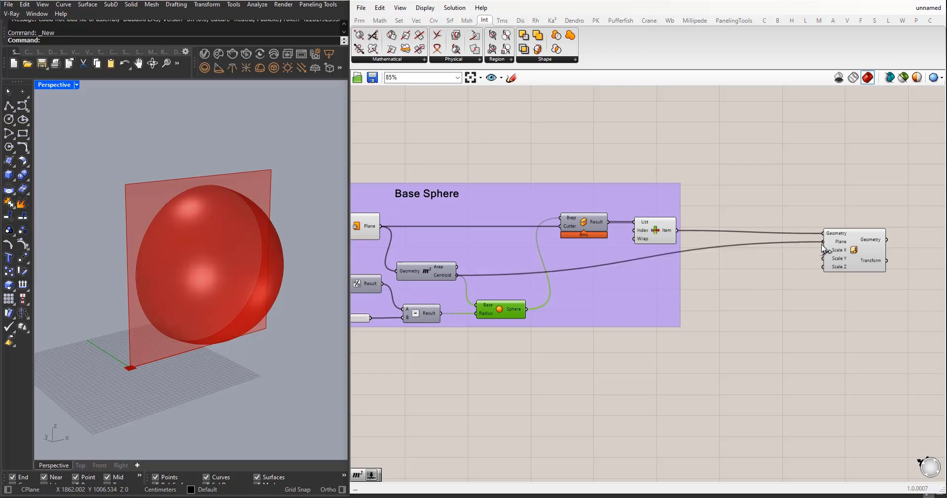
# Step: Turn off the preview of the List Item component
pyautogui.scroll(-3, 509, 256)
pyautogui.scroll(3, 694, 277)
pyautogui.moveTo(587, 297); pyautogui.dragTo(501, 182)
pyautogui.middleClick(526, 194)
pyautogui.click(558, 164)
pyautogui.click(577, 223)
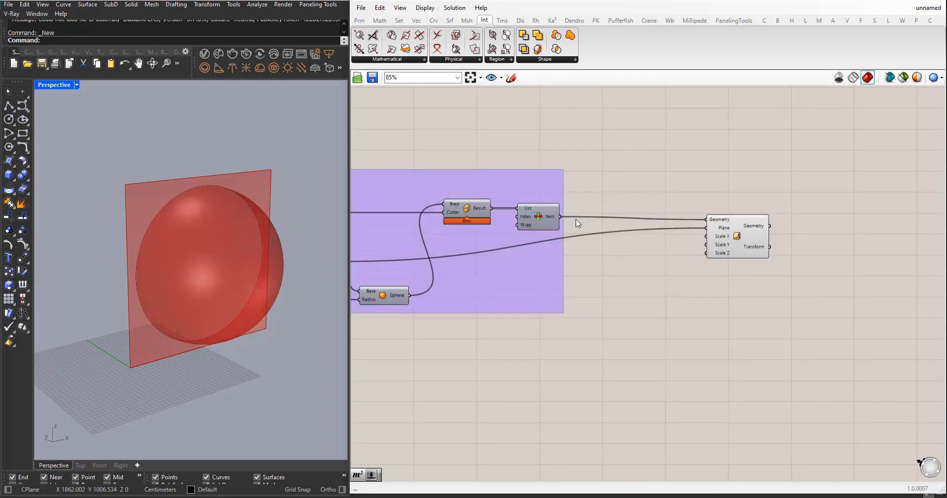
# Step: Reposition the Scale NU component slightly in the free space beside the Base Sphere group
pyautogui.scroll(-1, 580, 221)
pyautogui.scroll(1, 679, 263)
pyautogui.moveTo(721, 240)
pyautogui.mouseDown()
pyautogui.moveTo(753, 238)
pyautogui.moveTo(705, 242)
pyautogui.mouseUp()
pyautogui.click(645, 265)
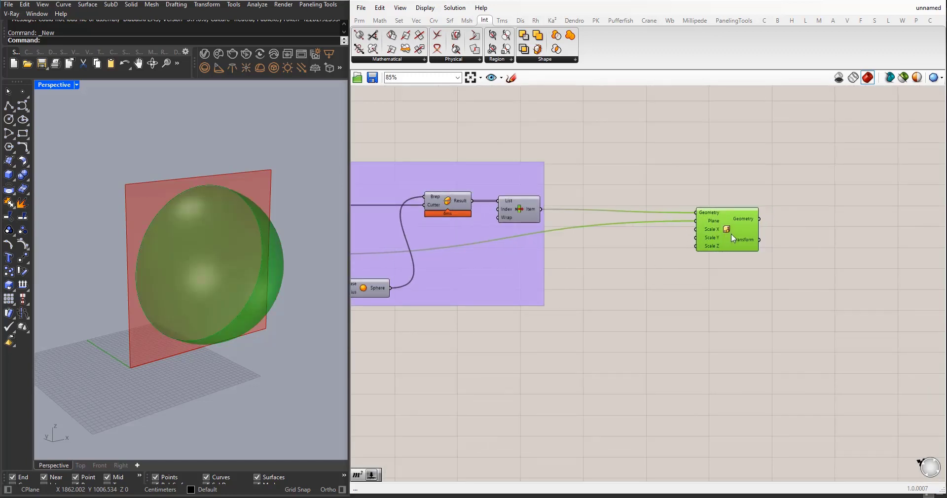
# Step: Add a number slider ranging from 0.01 to 1.00 beside Scale NU and wire it into the Scale X input
pyautogui.click(626, 306)
pyautogui.doubleClick(624, 302)
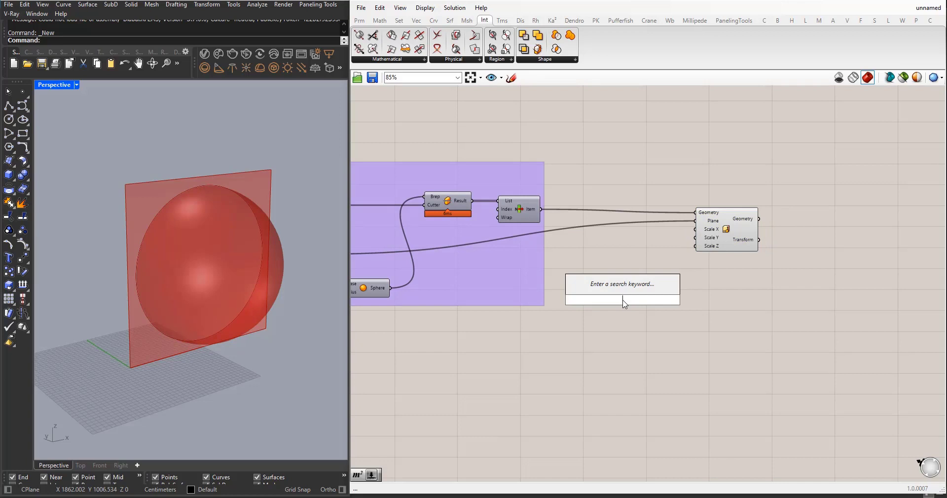
pyautogui.write('0.01')
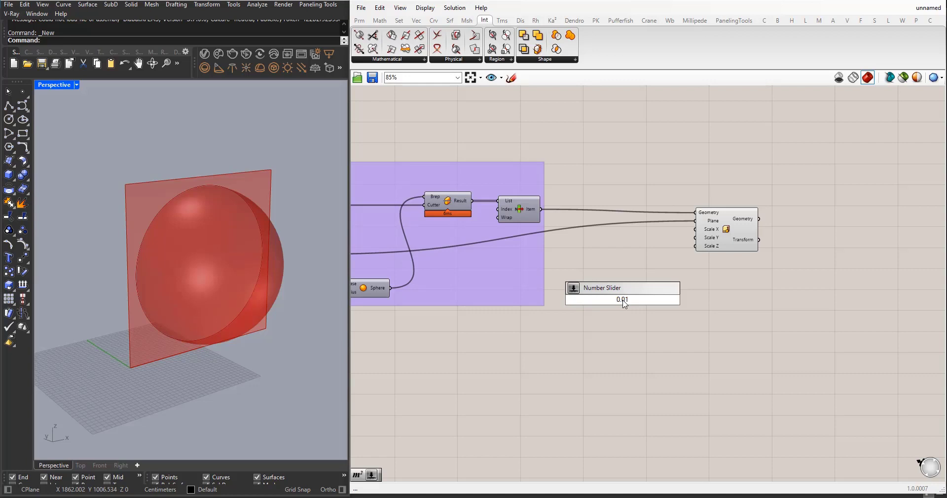
pyautogui.write('<1.')
pyautogui.press('Return')
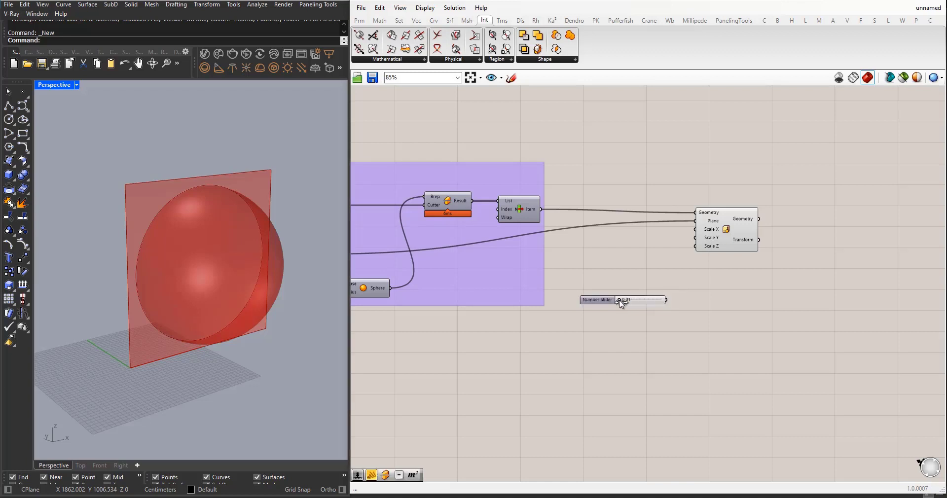
pyautogui.moveTo(595, 300); pyautogui.dragTo(592, 233)
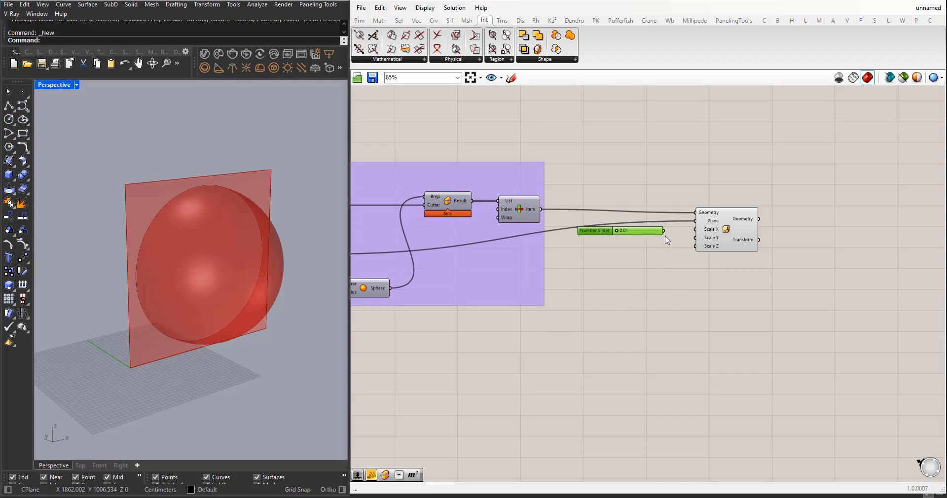
pyautogui.moveTo(664, 231); pyautogui.dragTo(695, 229)
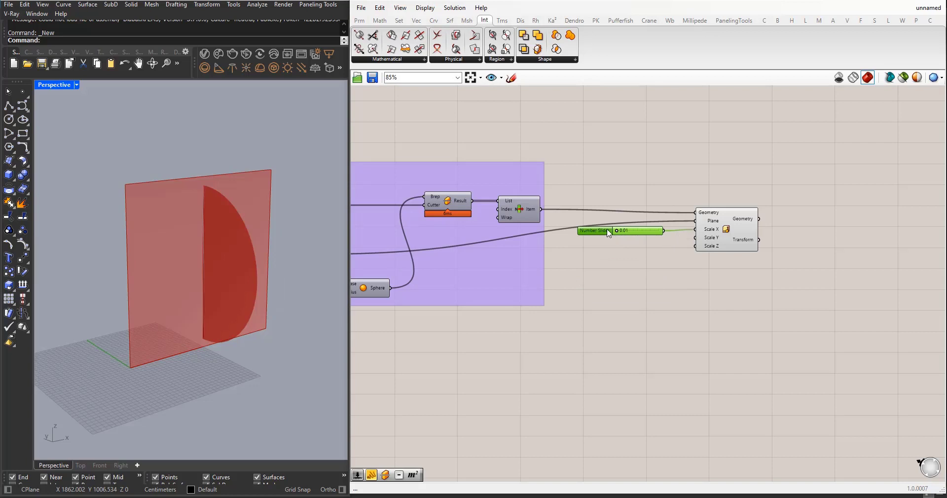
pyautogui.moveTo(607, 230); pyautogui.dragTo(618, 229)
# Step: Set the Scale X slider to 1.00 and duplicate it twice, wiring the copies into Scale Y and Scale Z
pyautogui.moveTo(235, 281); pyautogui.dragTo(212, 279, button='right')
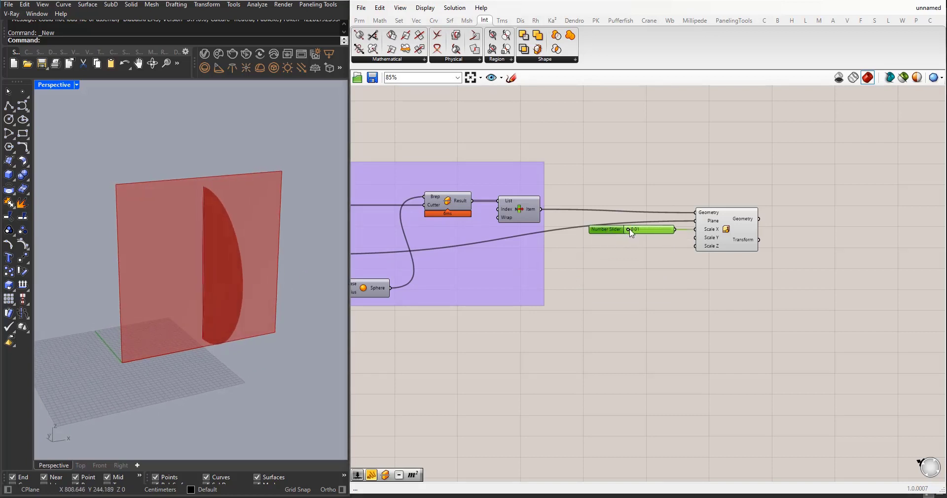
pyautogui.moveTo(630, 229); pyautogui.dragTo(668, 229)
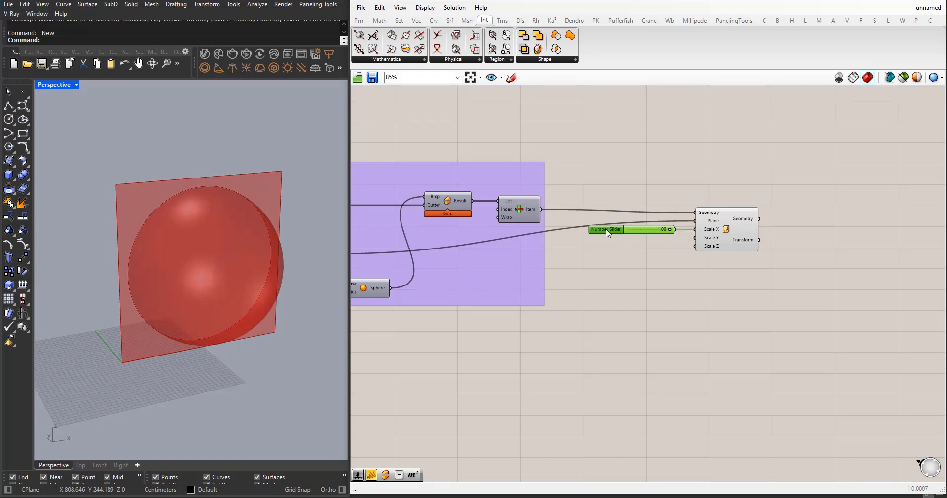
pyautogui.keyDown('alt'); pyautogui.moveTo(607, 230); pyautogui.dragTo(607, 241); pyautogui.keyUp('alt')
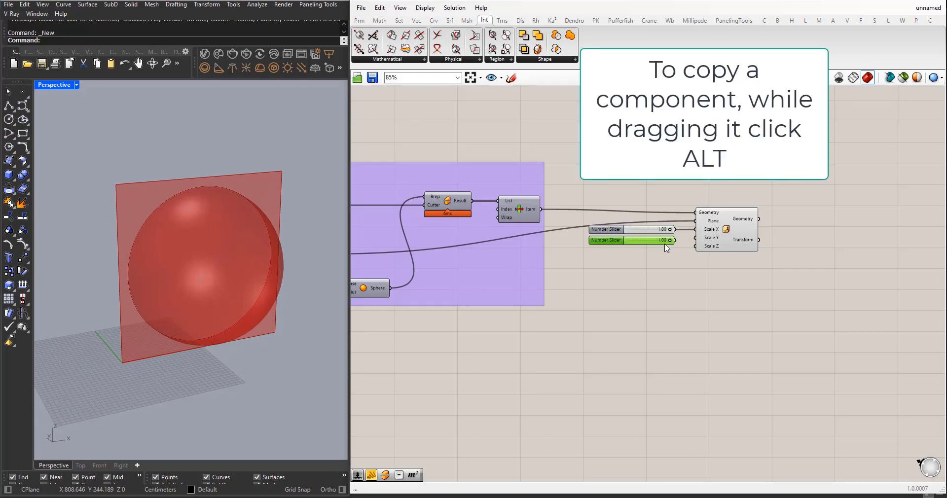
pyautogui.moveTo(670, 240); pyautogui.dragTo(696, 238)
pyautogui.keyDown('alt'); pyautogui.moveTo(612, 247); pyautogui.dragTo(616, 257); pyautogui.keyUp('alt')
pyautogui.moveTo(674, 253); pyautogui.dragTo(651, 230)
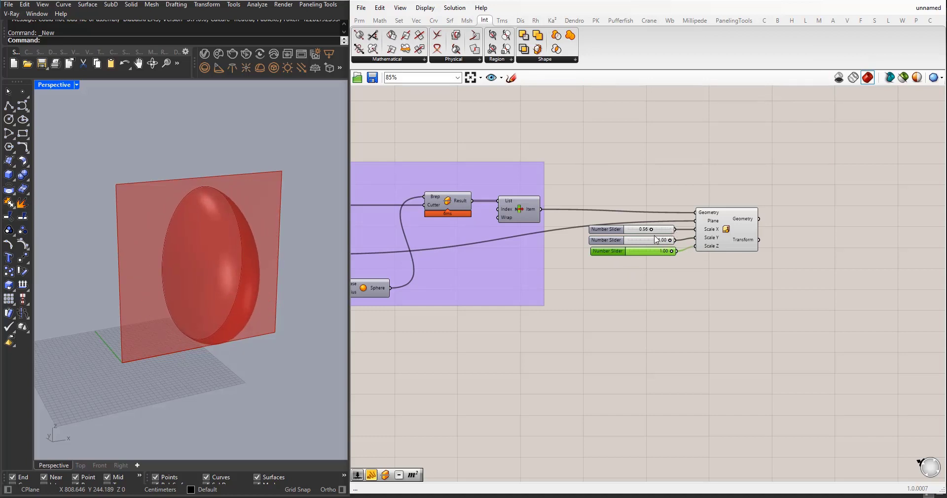
# Step: Set the scale factors of Scale NU to 0.76 in X, 0.63 in Y and 0.84 in Z
pyautogui.moveTo(250, 260); pyautogui.dragTo(292, 247, button='right')
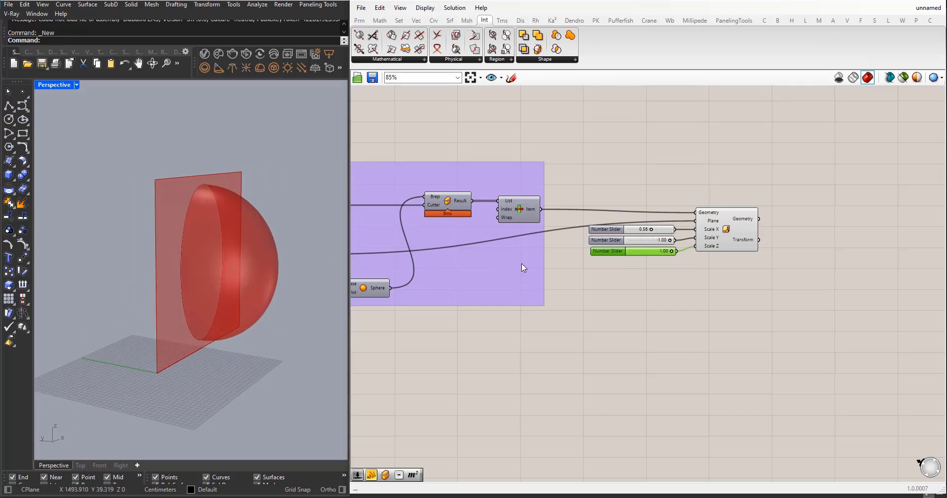
pyautogui.moveTo(667, 242)
pyautogui.mouseDown()
pyautogui.moveTo(646, 241)
pyautogui.moveTo(649, 252)
pyautogui.moveTo(666, 251)
pyautogui.mouseUp()
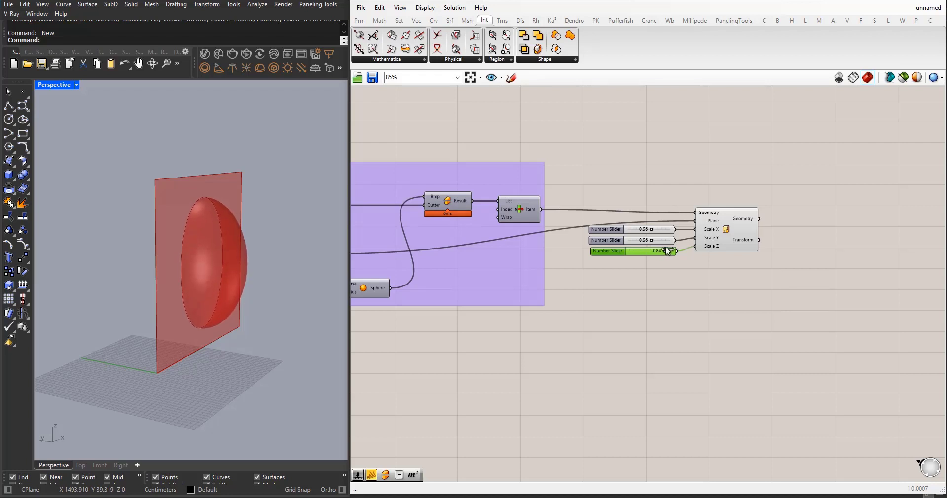
pyautogui.moveTo(259, 251); pyautogui.dragTo(189, 251, button='right')
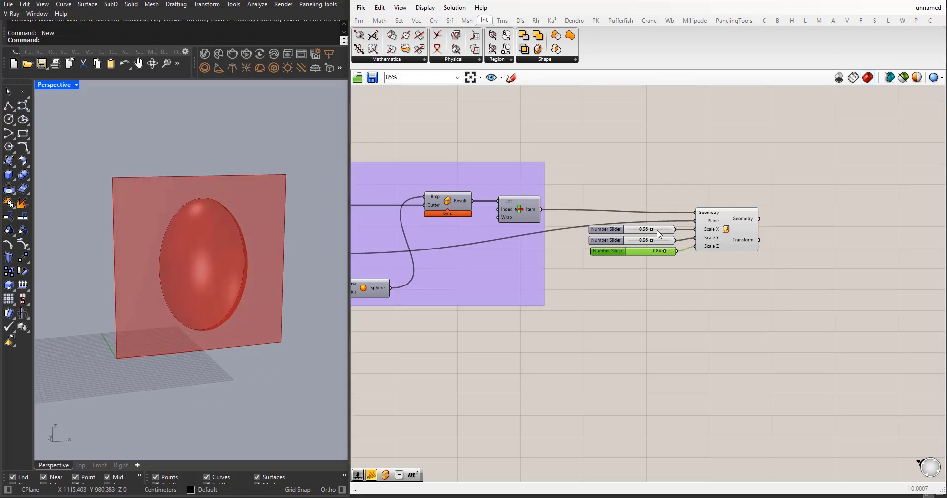
pyautogui.moveTo(651, 240); pyautogui.dragTo(661, 230)
pyautogui.moveTo(171, 239); pyautogui.dragTo(245, 255, button='right')
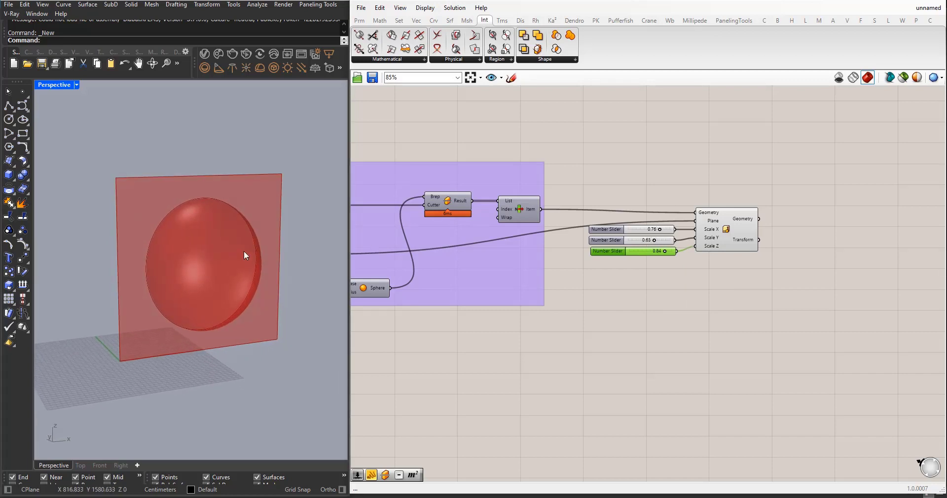
# Step: Align the three scale factor sliders with each other in one column
pyautogui.moveTo(629, 287); pyautogui.dragTo(583, 169)
pyautogui.click(632, 220)
pyautogui.scroll(-2, 558, 204)
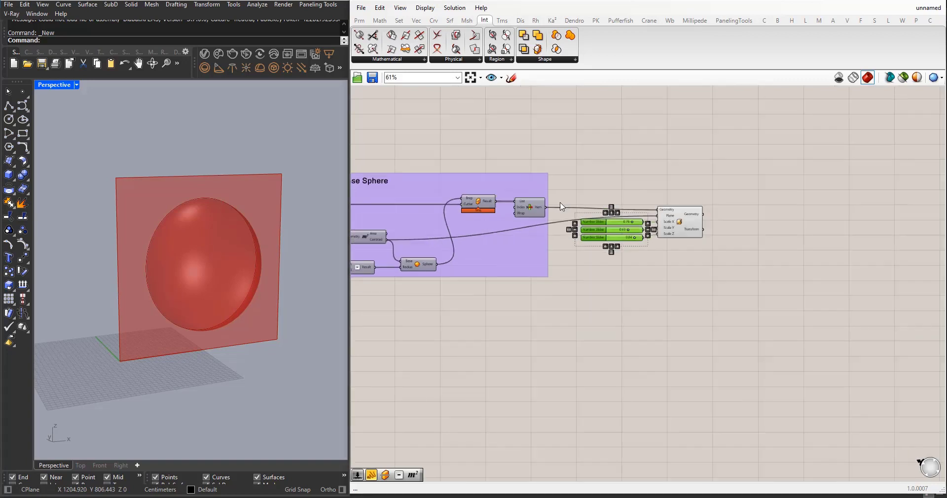
pyautogui.scroll(1, 644, 251)
pyautogui.click(646, 256)
# Step: Add a Bounding Box component below Scale NU and wire the scaled Geometry output into its Content input
pyautogui.moveTo(162, 268); pyautogui.dragTo(182, 280, button='right')
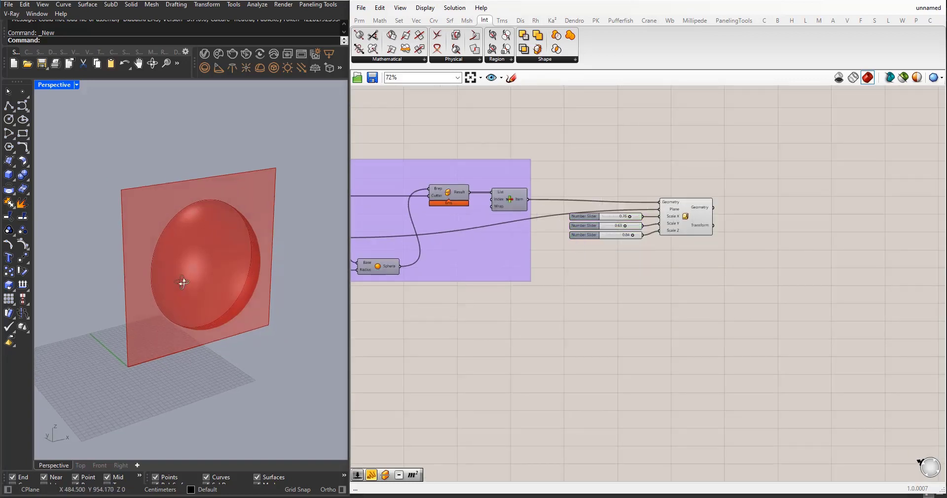
pyautogui.scroll(-3, 559, 241)
pyautogui.scroll(3, 651, 255)
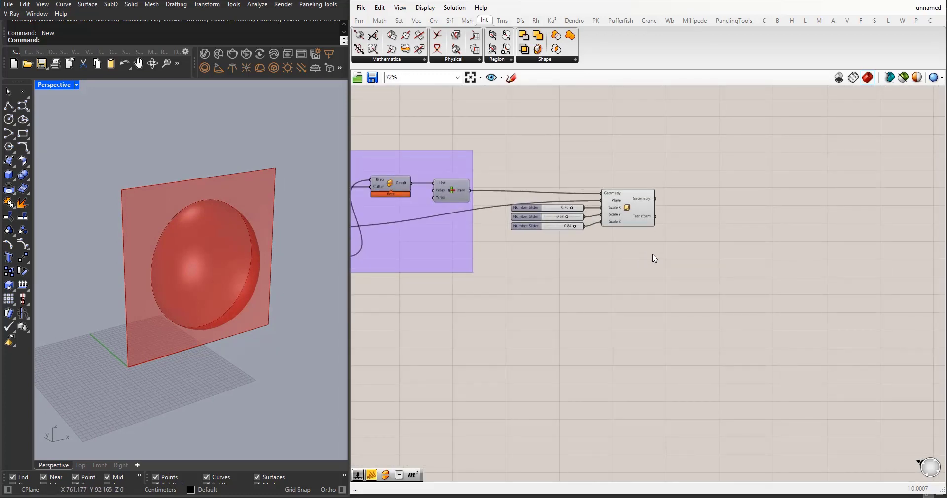
pyautogui.moveTo(190, 266); pyautogui.dragTo(205, 271, button='right')
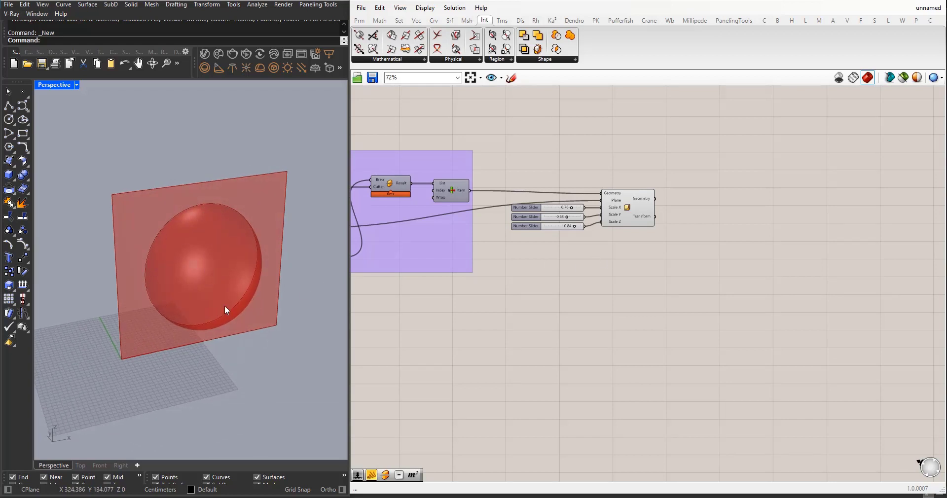
pyautogui.doubleClick(735, 291)
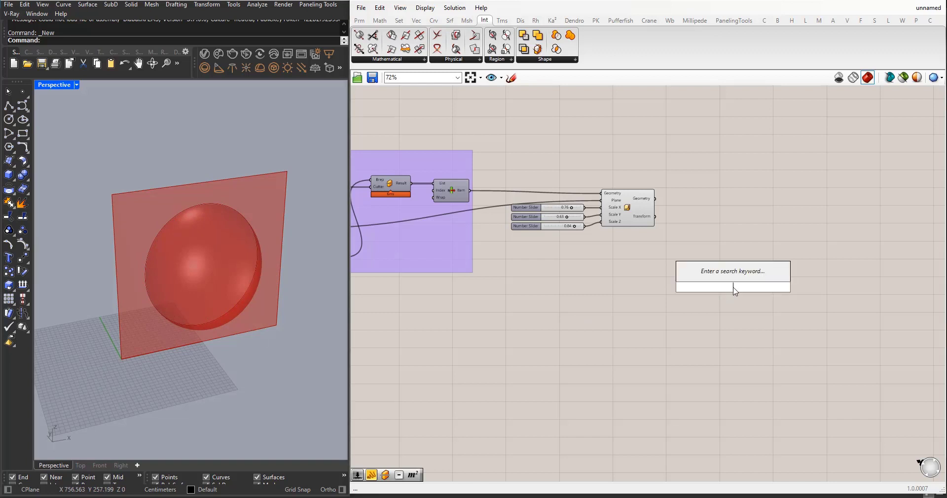
pyautogui.write('bound')
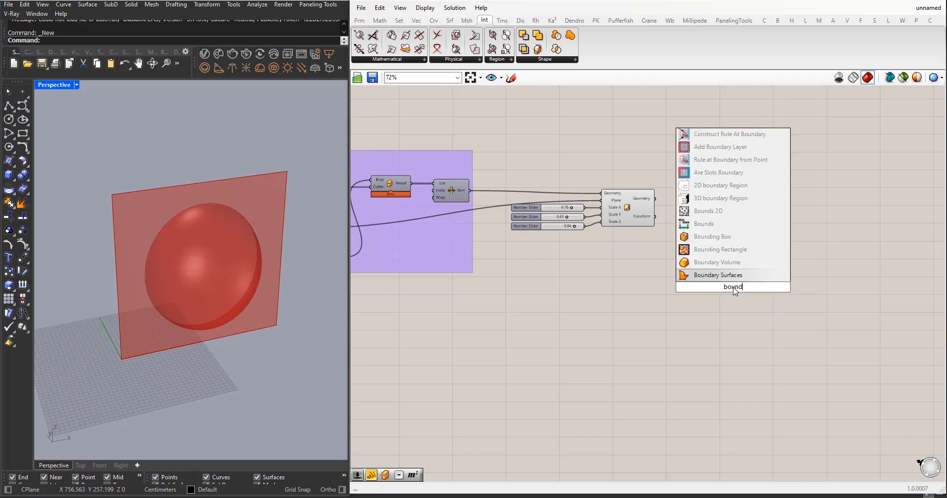
pyautogui.click(714, 238)
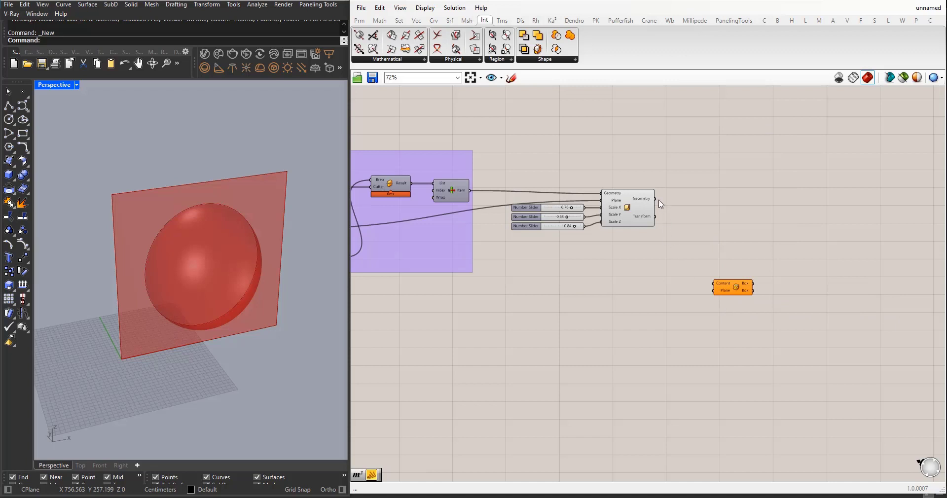
pyautogui.moveTo(656, 199); pyautogui.dragTo(734, 283)
pyautogui.click(659, 293)
pyautogui.moveTo(252, 277); pyautogui.dragTo(269, 263, button='right')
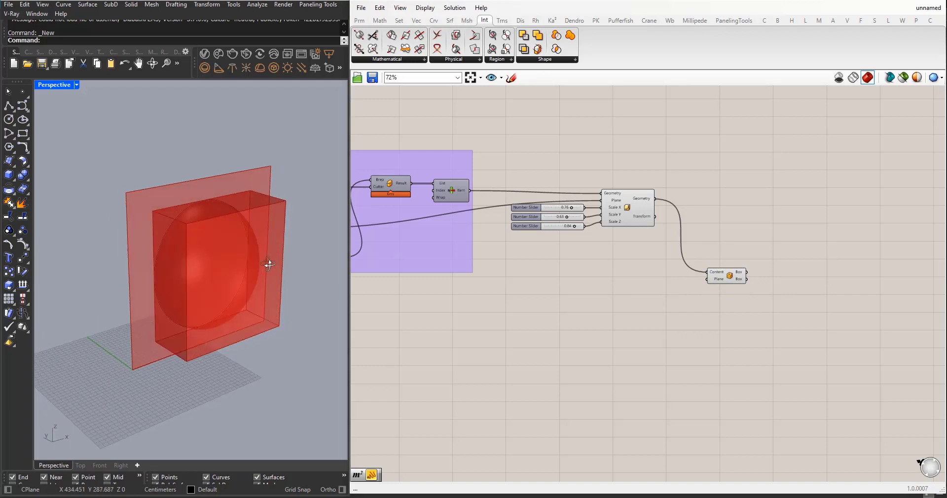
pyautogui.moveTo(734, 282); pyautogui.dragTo(719, 274)
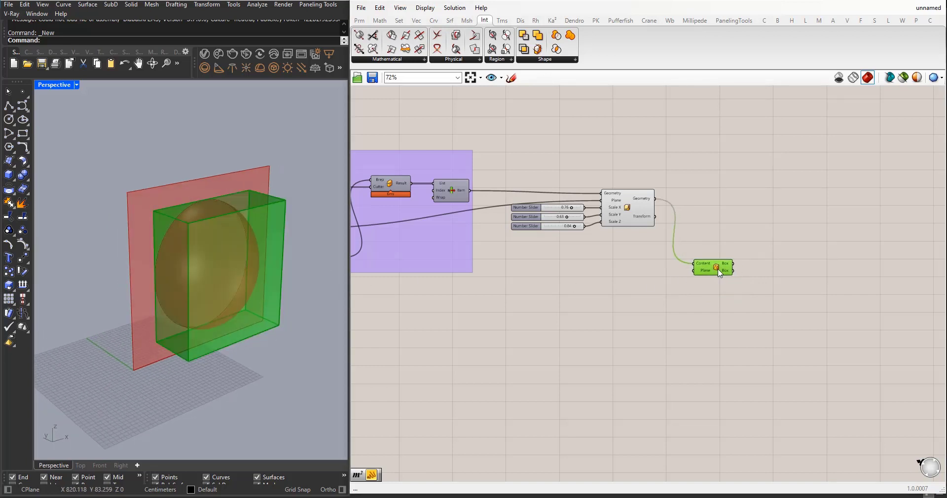
# Step: Set the slider subtracted from the sphere radius in the Base Sphere group to 26.00
pyautogui.moveTo(494, 280); pyautogui.dragTo(695, 284, button='right')
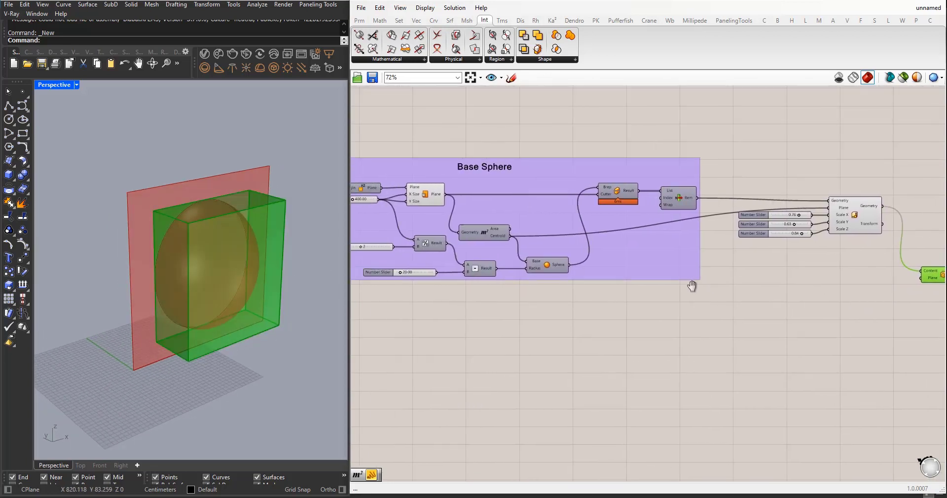
pyautogui.scroll(2, 401, 283)
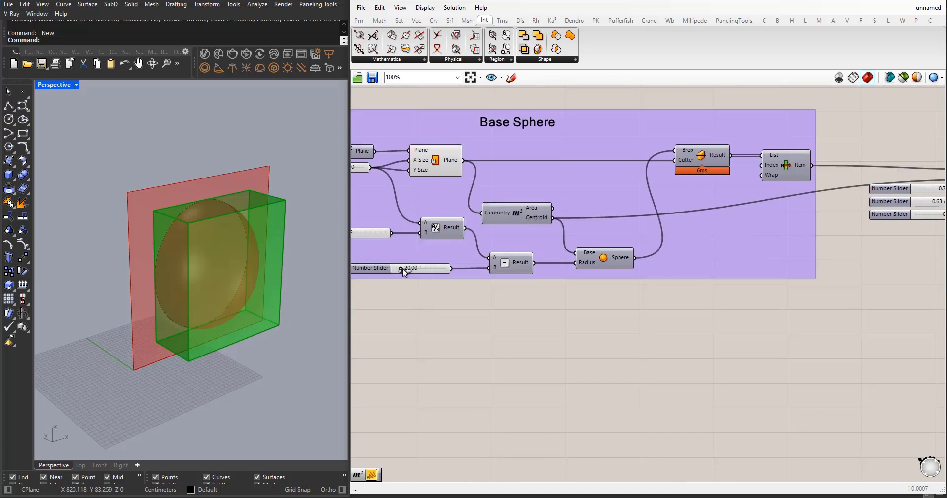
pyautogui.moveTo(402, 268); pyautogui.dragTo(403, 268)
pyautogui.moveTo(429, 296); pyautogui.dragTo(523, 306, button='right')
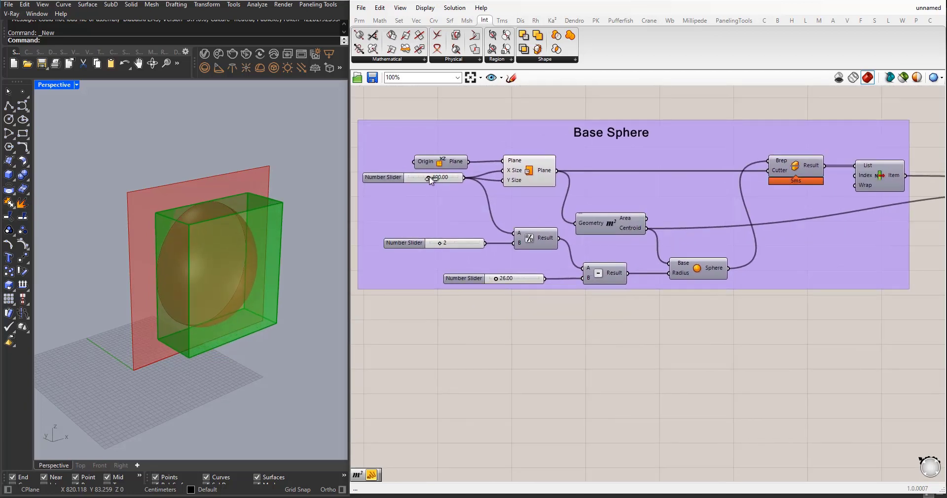
# Step: Try a base plane size of 460.00 and undo that change
pyautogui.moveTo(430, 181); pyautogui.dragTo(433, 180)
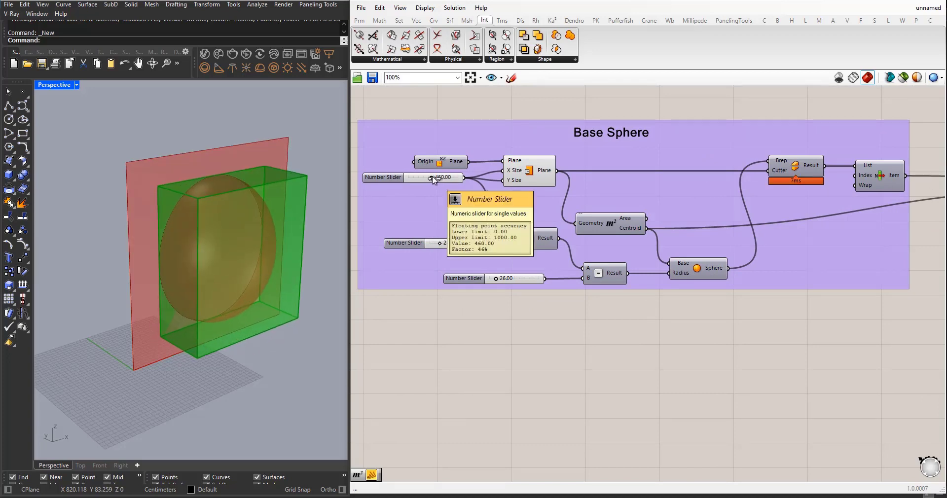
pyautogui.hotkey('ctrl', 'z')
pyautogui.scroll(-7, 486, 247)
pyautogui.scroll(5, 727, 255)
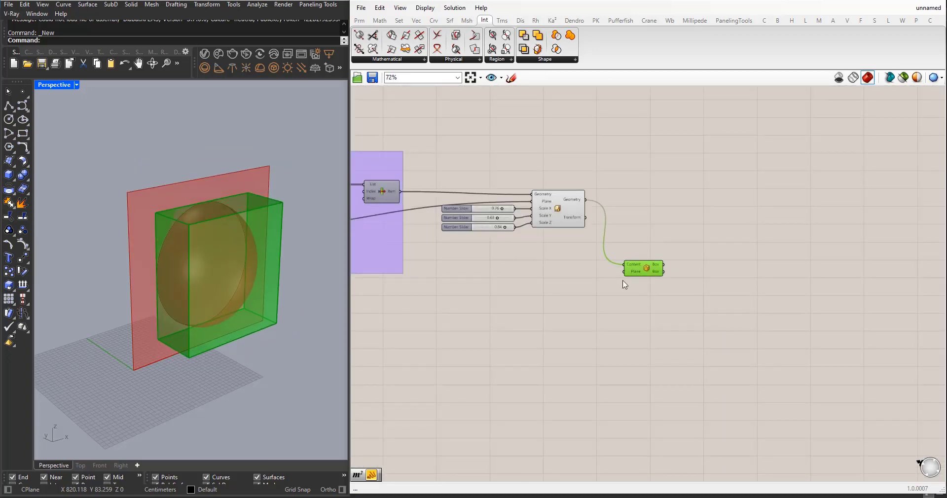
# Step: Examine from several angles how the bounding box encloses the scaled half-sphere in front of the base plane
pyautogui.moveTo(298, 258); pyautogui.dragTo(229, 333, button='right')
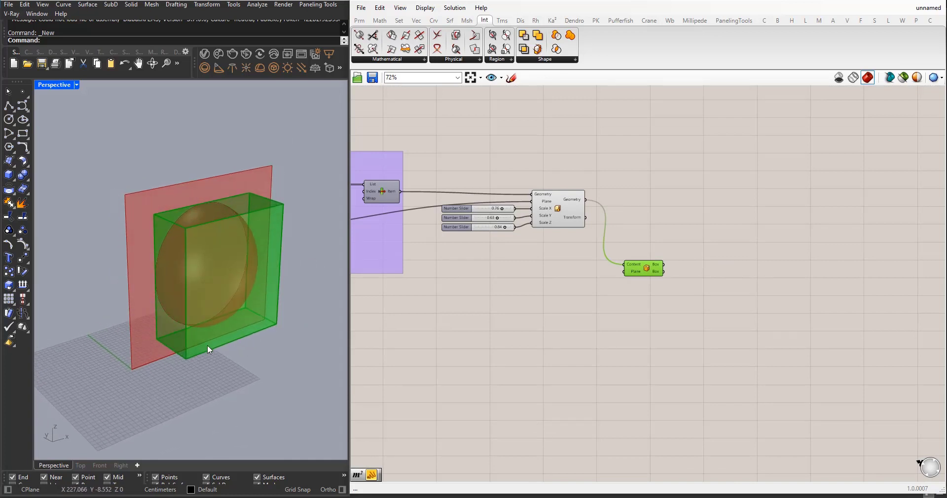
pyautogui.scroll(3, 207, 345)
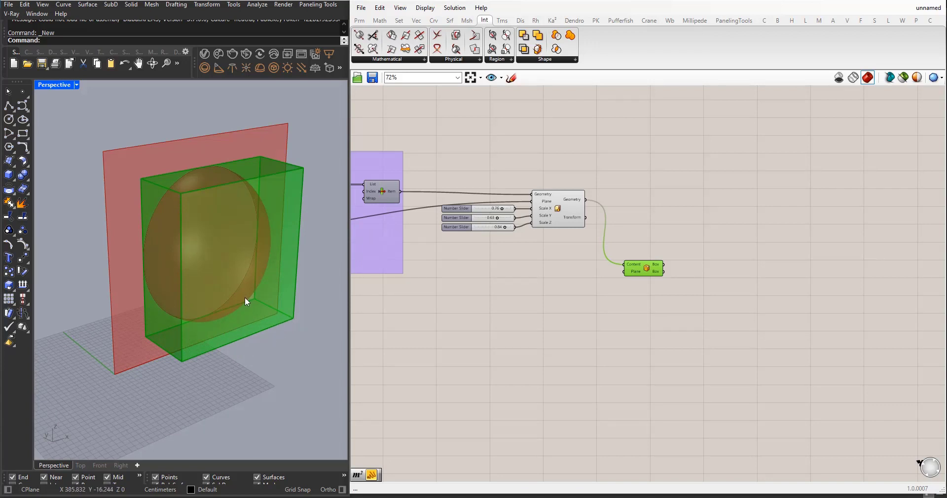
pyautogui.moveTo(245, 296); pyautogui.dragTo(154, 260, button='right')
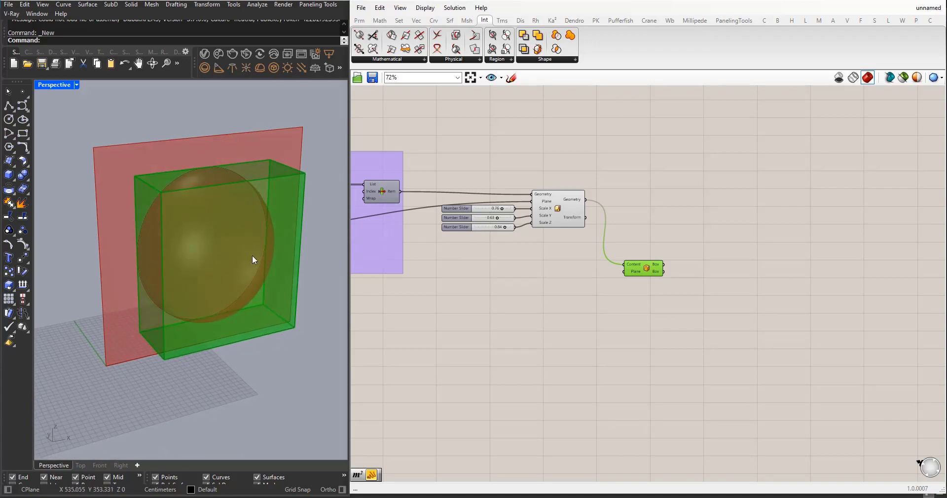
pyautogui.moveTo(252, 255); pyautogui.dragTo(200, 344, button='right')
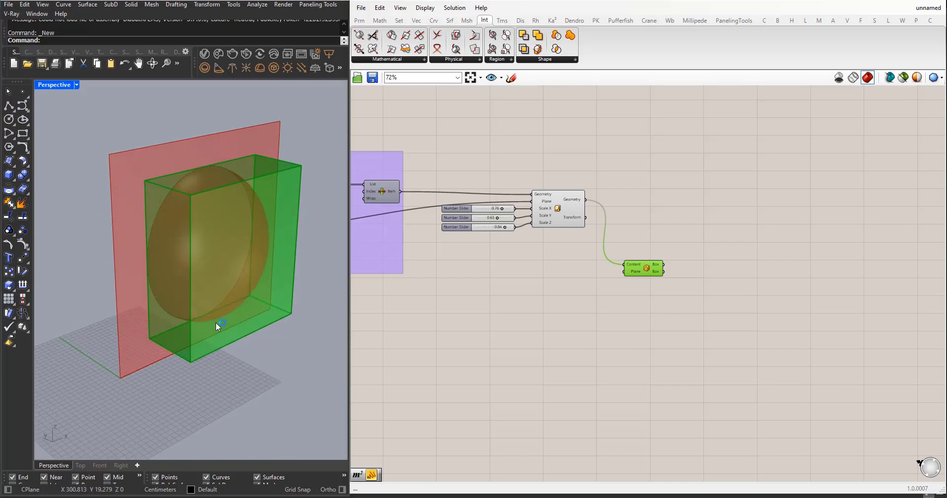
pyautogui.moveTo(216, 323); pyautogui.dragTo(191, 351, button='right')
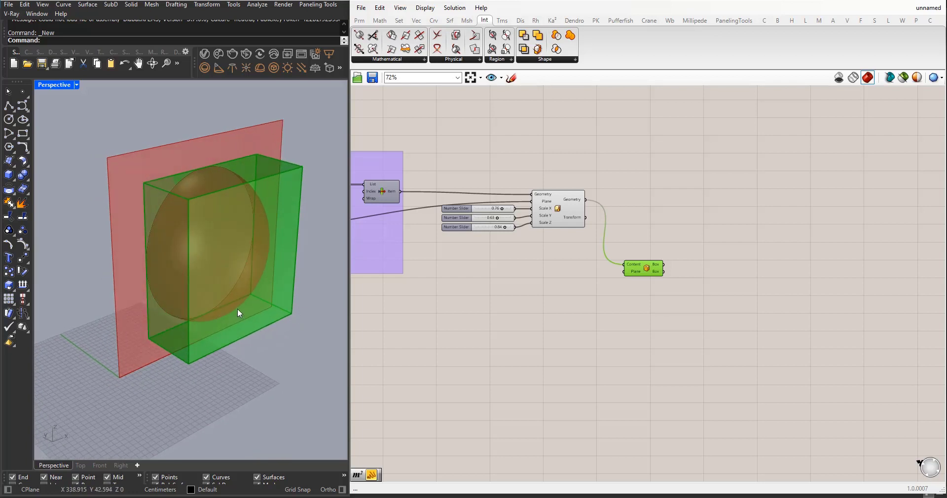
pyautogui.moveTo(416, 291); pyautogui.dragTo(520, 290, button='right')
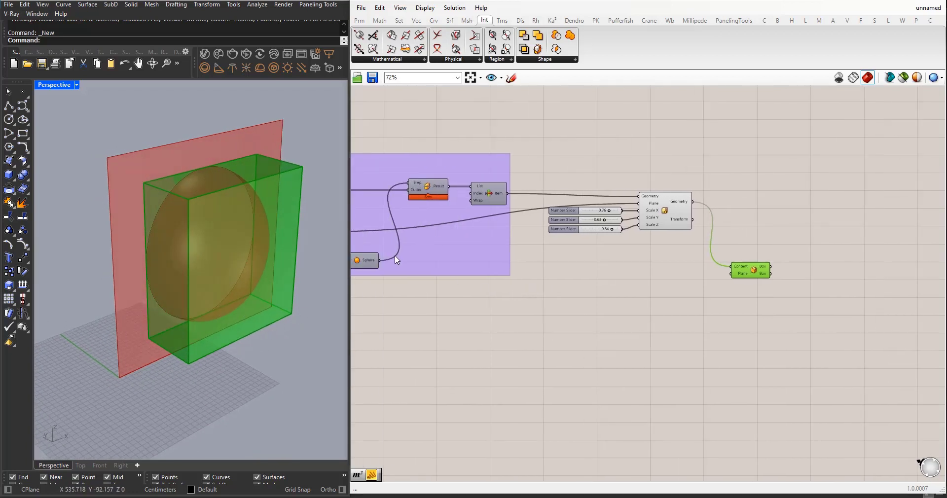
pyautogui.moveTo(296, 269); pyautogui.dragTo(209, 213, button='right')
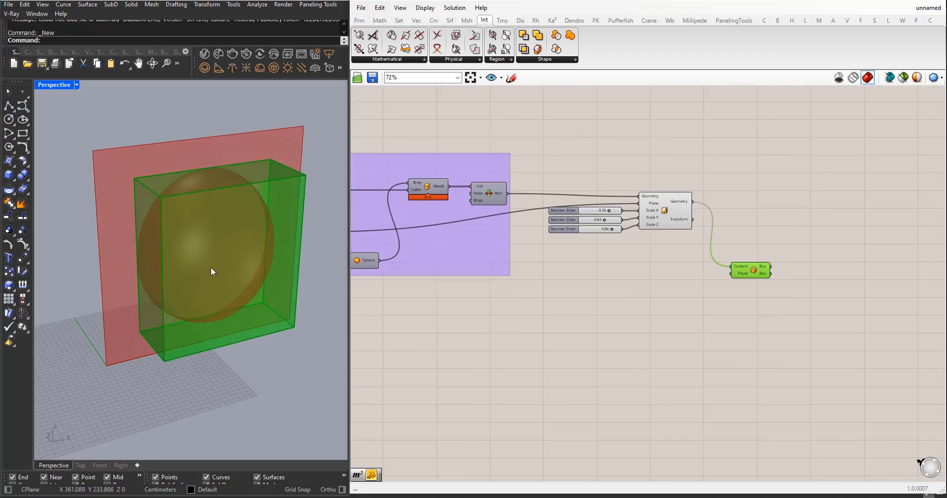
pyautogui.moveTo(221, 260); pyautogui.dragTo(236, 260, button='right')
pyautogui.moveTo(227, 306); pyautogui.dragTo(252, 307, button='right')
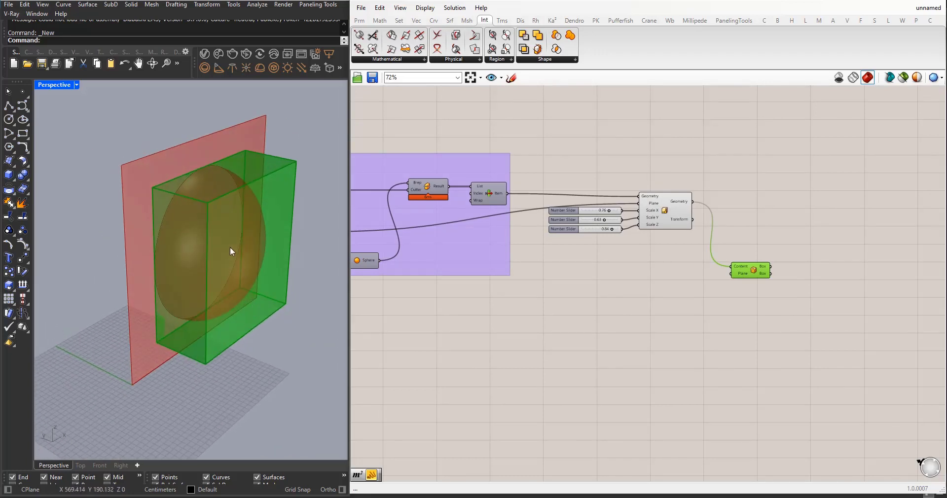
# Step: Reposition the Bounding Box component closer to the Scale NU component
pyautogui.moveTo(227, 254); pyautogui.dragTo(193, 250, button='right')
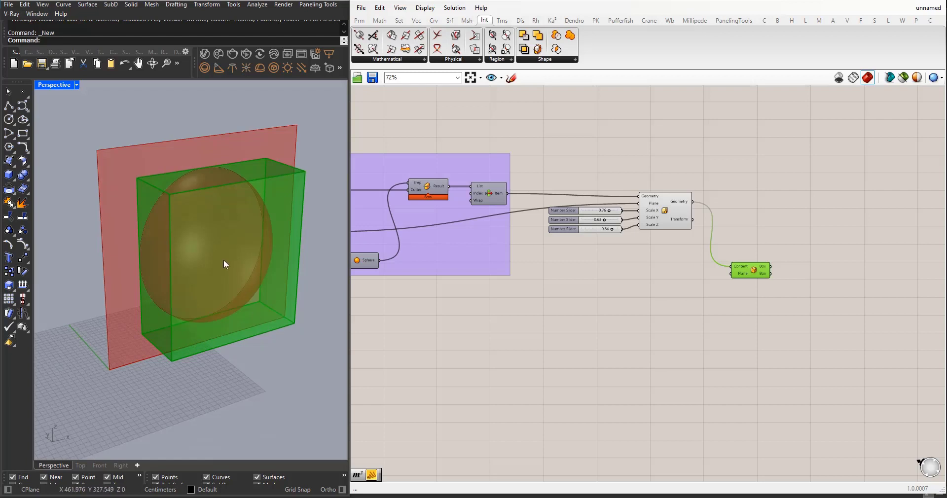
pyautogui.scroll(-2, 484, 299)
pyautogui.scroll(3, 636, 299)
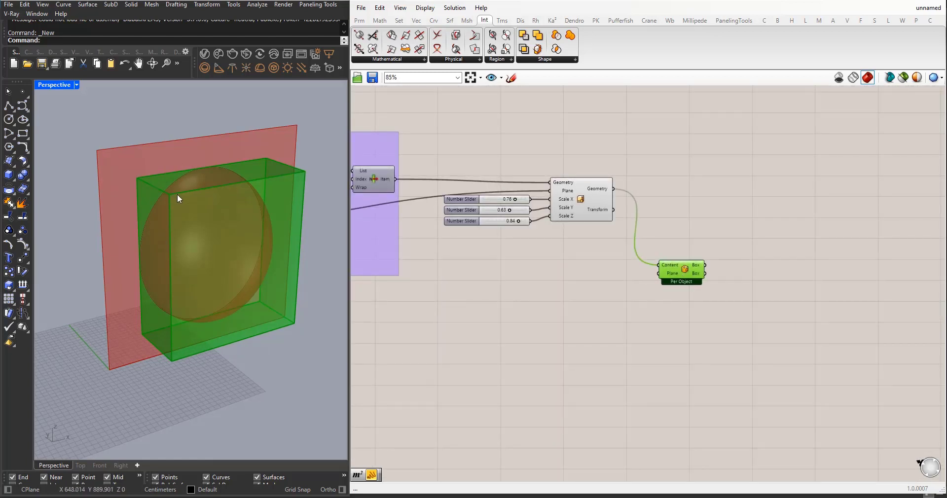
pyautogui.moveTo(689, 274); pyautogui.dragTo(679, 261)
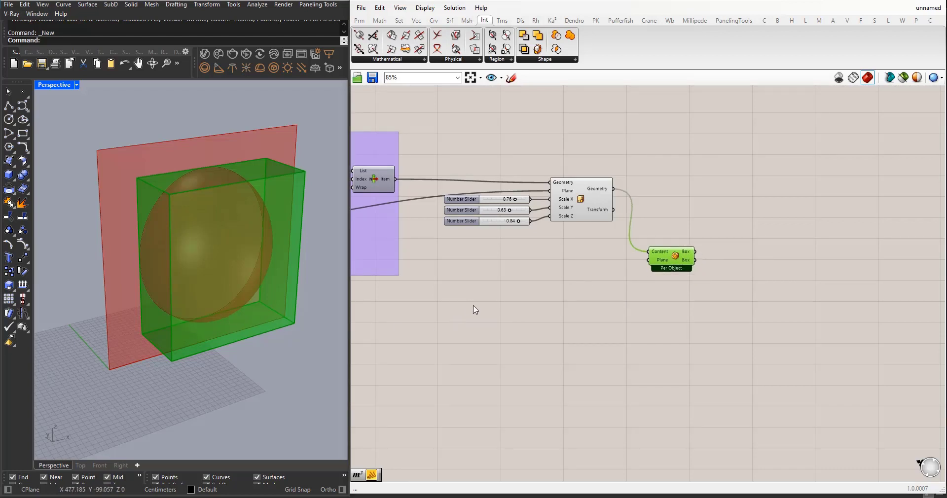
pyautogui.scroll(-2, 511, 293)
pyautogui.scroll(4, 630, 270)
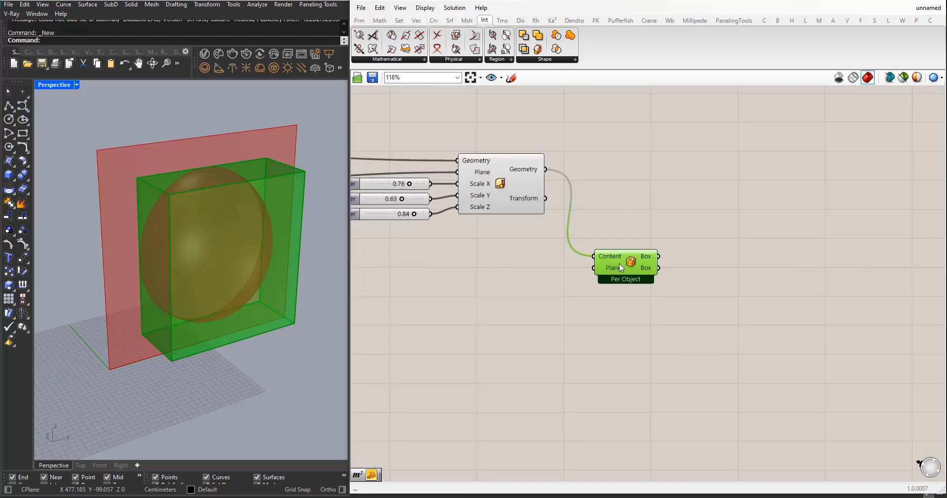
pyautogui.moveTo(621, 265)
pyautogui.mouseDown()
pyautogui.moveTo(631, 210)
pyautogui.moveTo(610, 264)
pyautogui.moveTo(616, 278)
pyautogui.mouseUp()
pyautogui.scroll(-3, 560, 291)
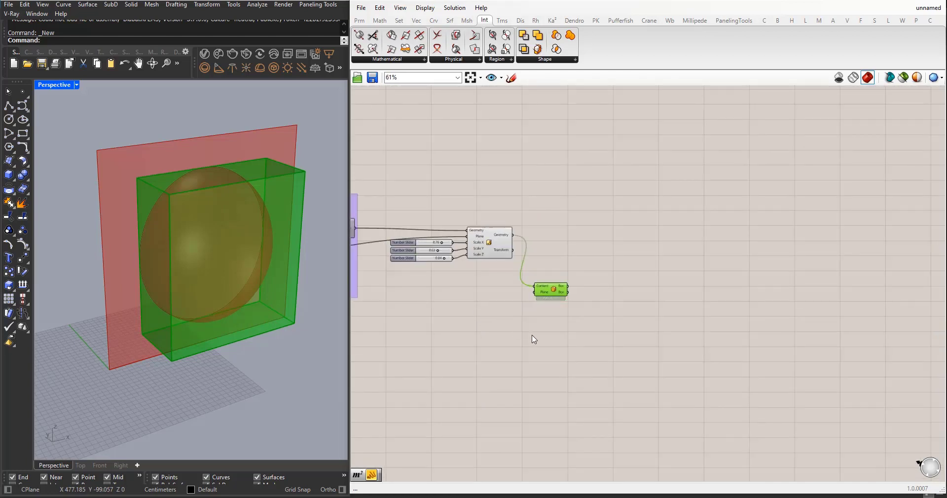
# Step: Add a Deconstruct Brep component beside the Bounding Box and wire the first Box output into its Brep input
pyautogui.doubleClick(537, 339)
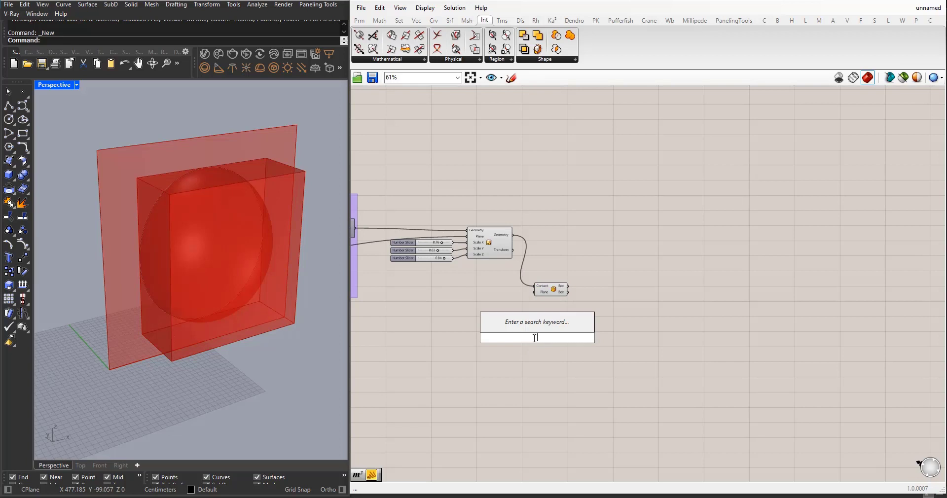
pyautogui.click(450, 21)
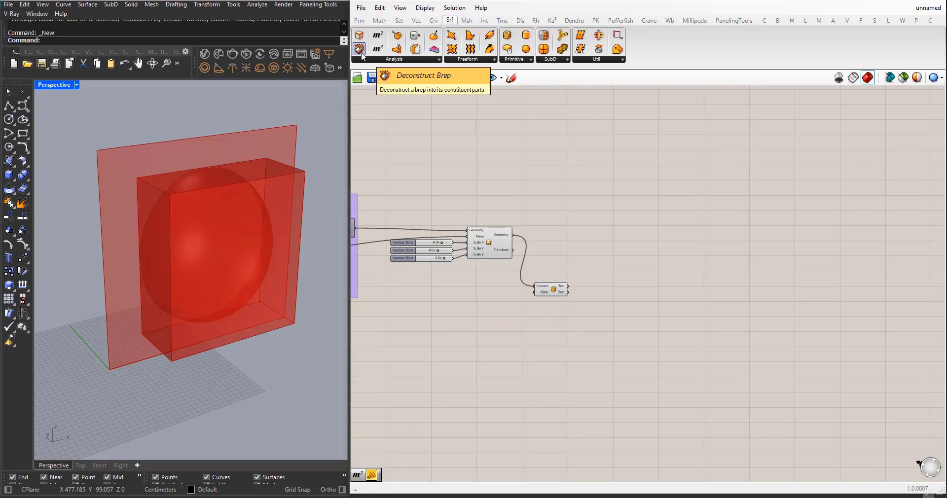
pyautogui.moveTo(619, 298); pyautogui.dragTo(620, 293)
pyautogui.scroll(2, 591, 300)
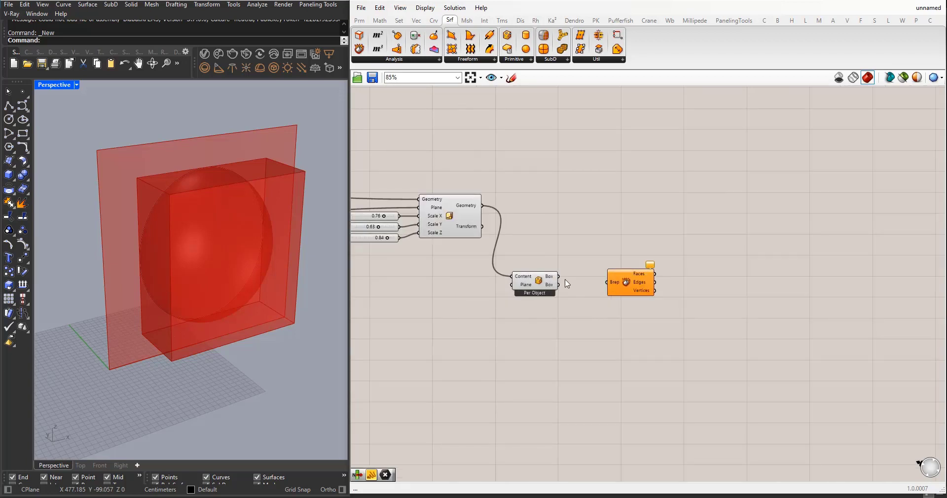
pyautogui.moveTo(561, 280); pyautogui.dragTo(629, 286)
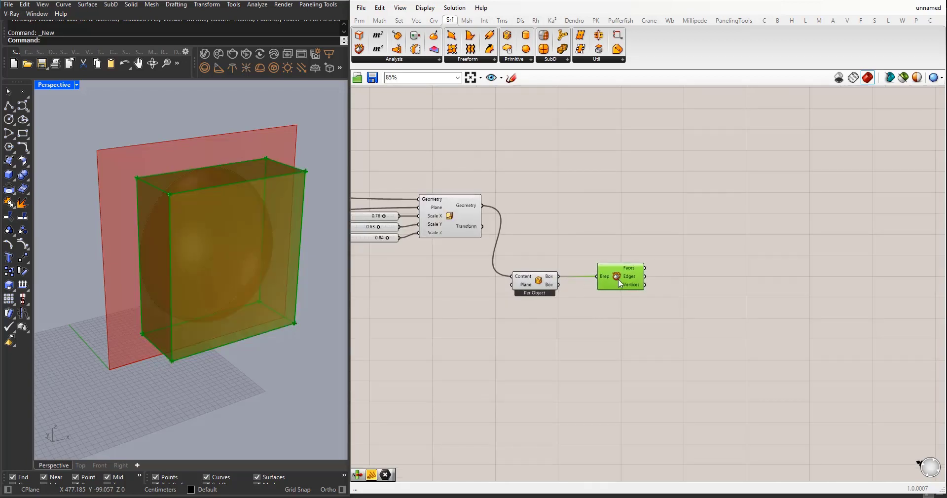
# Step: Turn off the Bounding Box component's preview and line it up with Deconstruct Brep
pyautogui.moveTo(594, 336); pyautogui.dragTo(484, 263)
pyautogui.middleClick(544, 270)
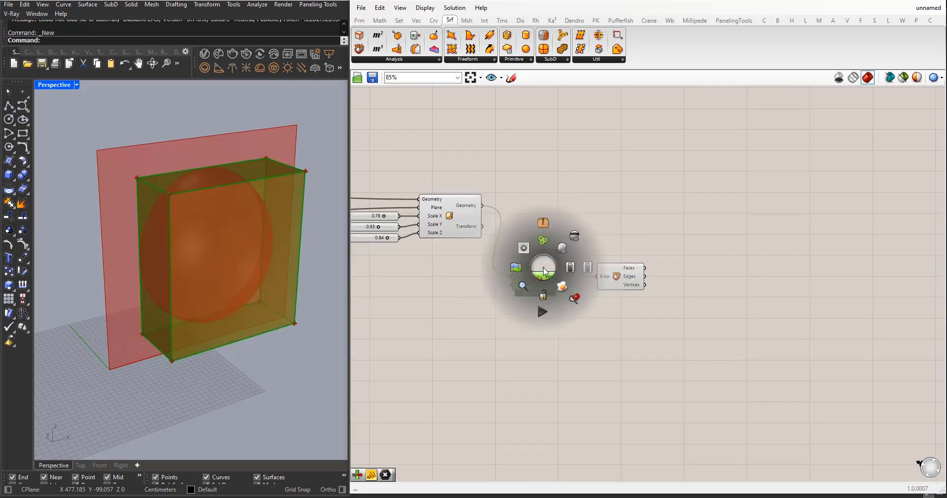
pyautogui.click(570, 236)
pyautogui.scroll(-2, 477, 283)
pyautogui.scroll(2, 520, 297)
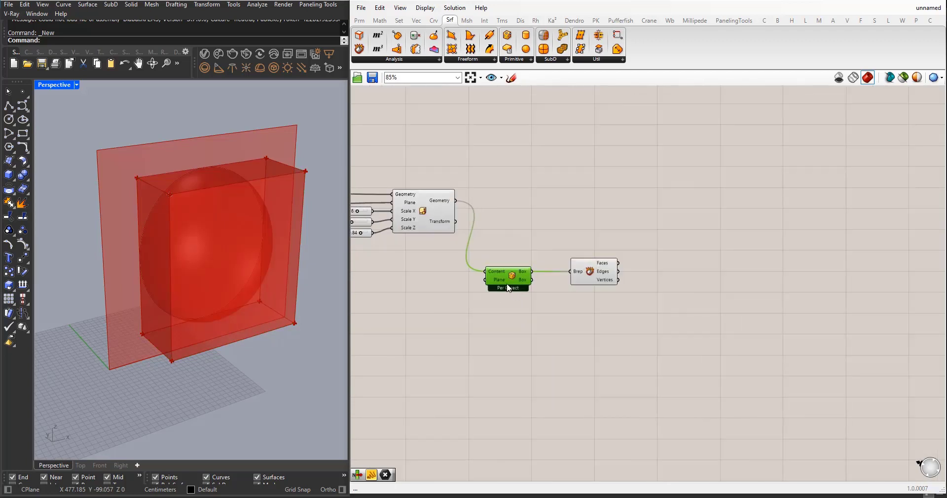
pyautogui.moveTo(508, 287); pyautogui.dragTo(505, 273)
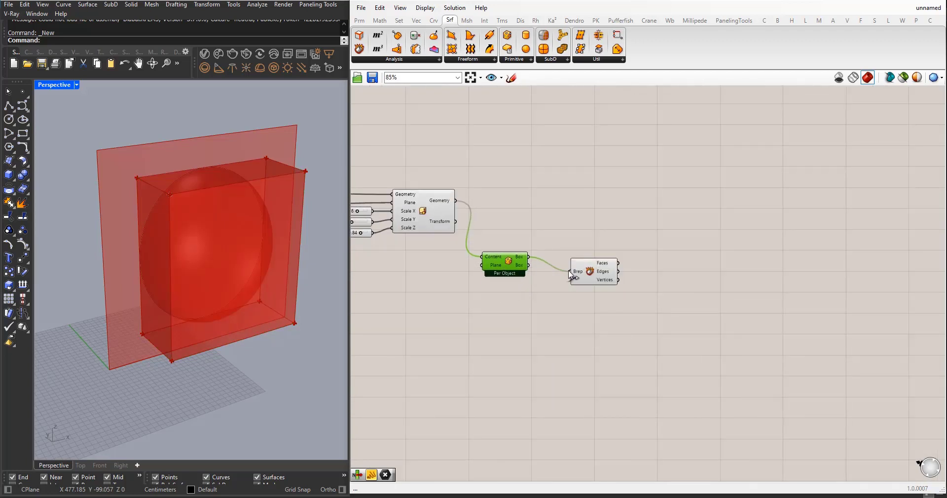
pyautogui.moveTo(600, 271); pyautogui.dragTo(581, 256)
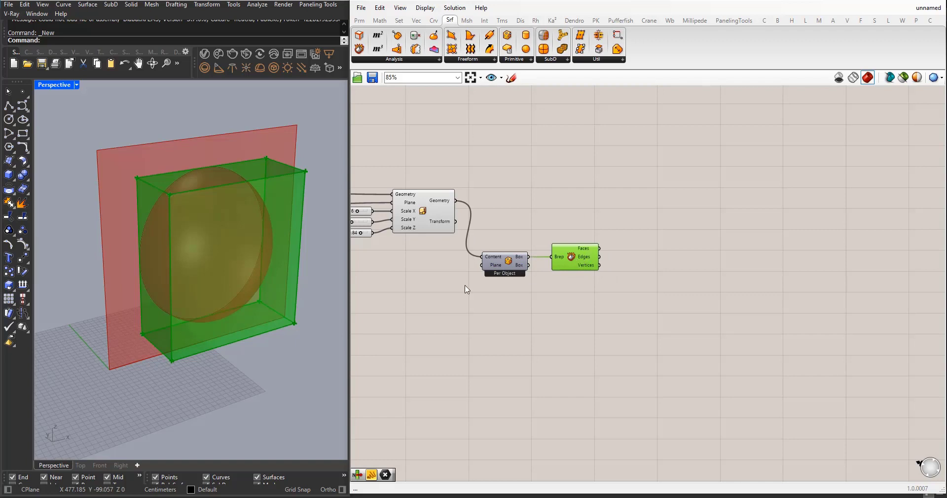
pyautogui.scroll(-2, 466, 290)
pyautogui.scroll(3, 615, 258)
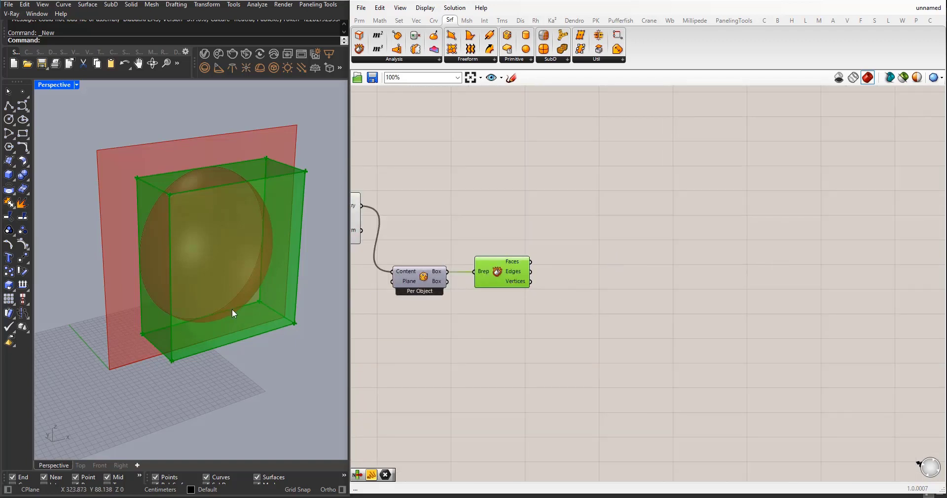
pyautogui.moveTo(232, 309); pyautogui.dragTo(259, 313, button='right')
pyautogui.click(508, 330)
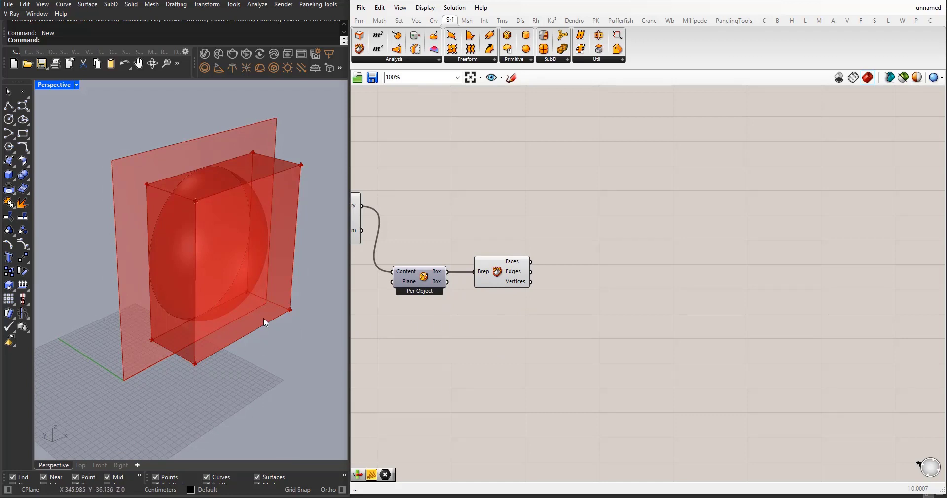
pyautogui.moveTo(264, 318)
pyautogui.mouseDown(button='right')
pyautogui.moveTo(239, 323)
pyautogui.moveTo(247, 316)
pyautogui.mouseUp(button='right')
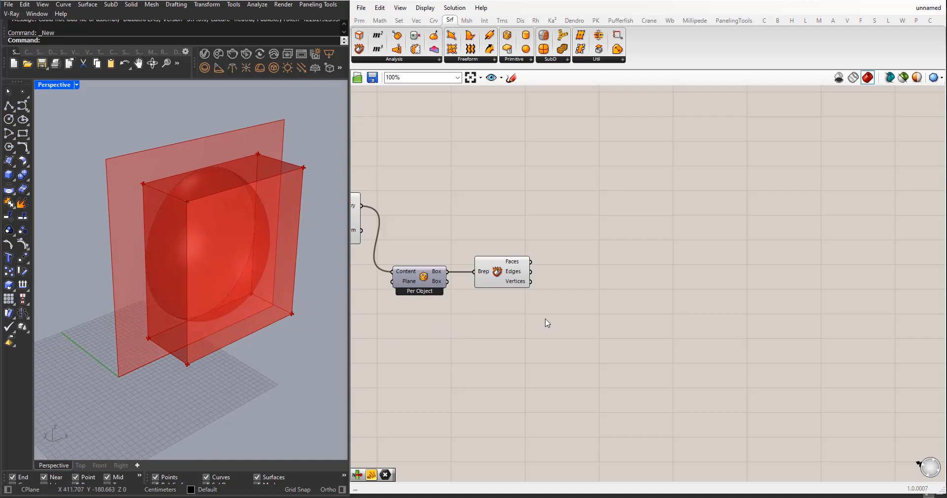
# Step: Add a List Item component, wire the Deconstruct Brep Vertices output into its List input, and inspect the picked box corner
pyautogui.doubleClick(591, 315)
pyautogui.write('list')
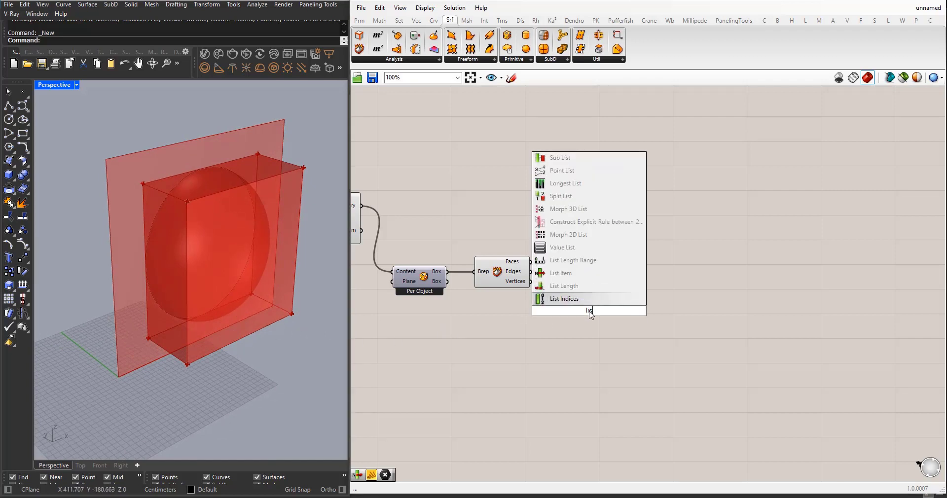
pyautogui.write(' i')
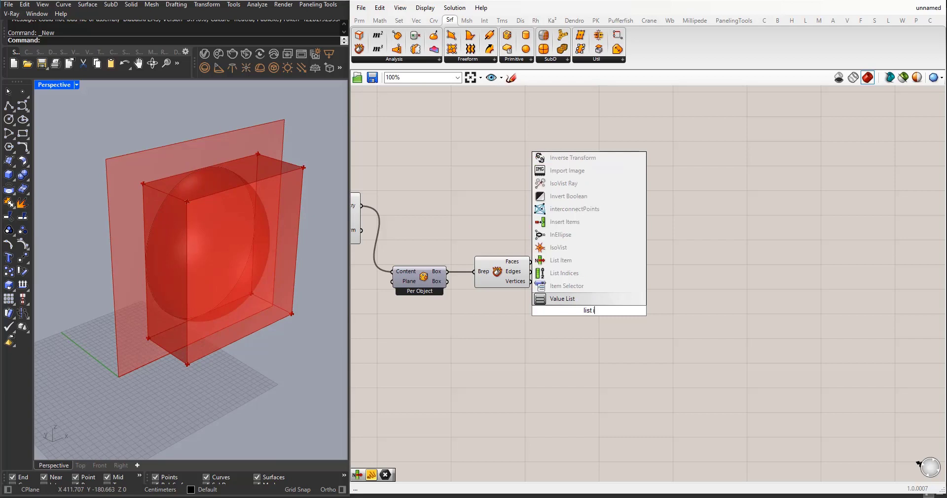
pyautogui.write('tem')
pyautogui.click(586, 299)
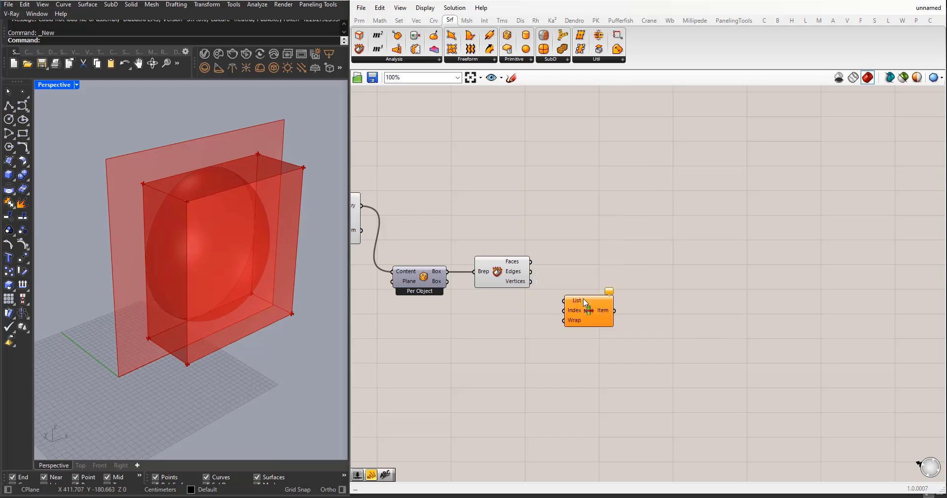
pyautogui.moveTo(530, 281); pyautogui.dragTo(606, 294)
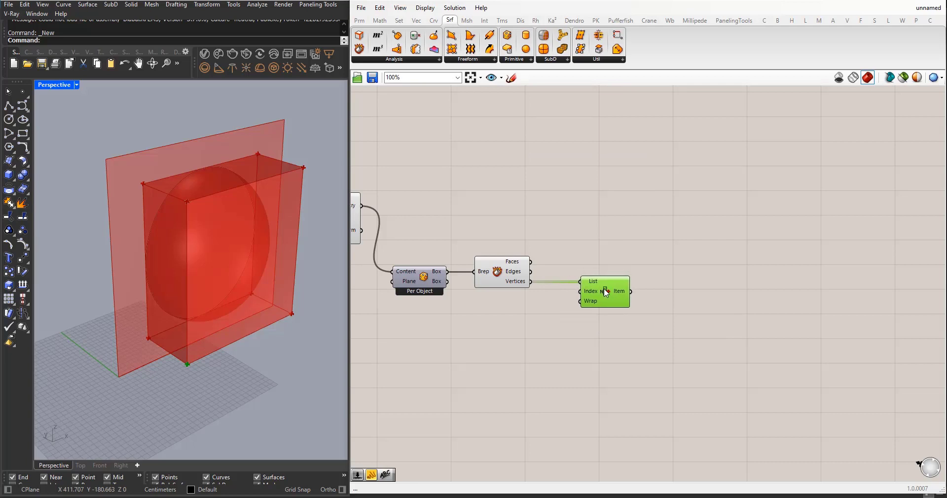
pyautogui.scroll(6, 182, 364)
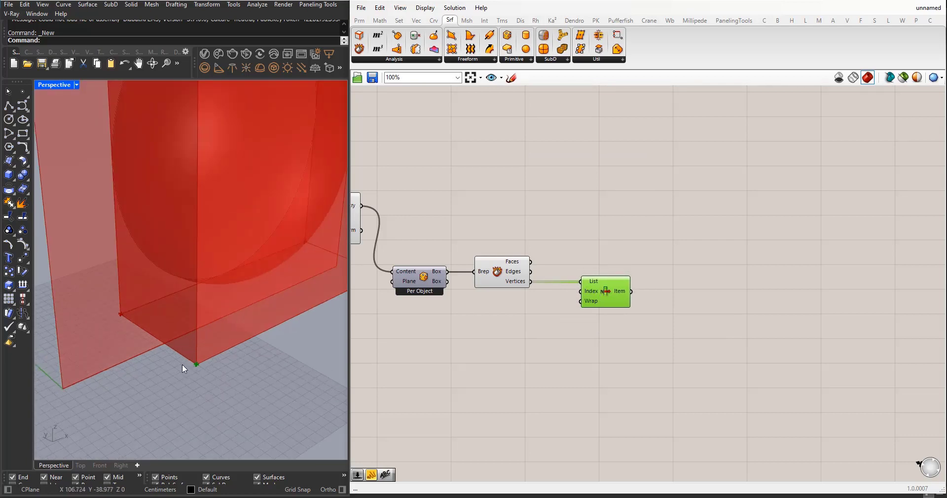
pyautogui.scroll(-6, 194, 365)
pyautogui.scroll(2, 291, 319)
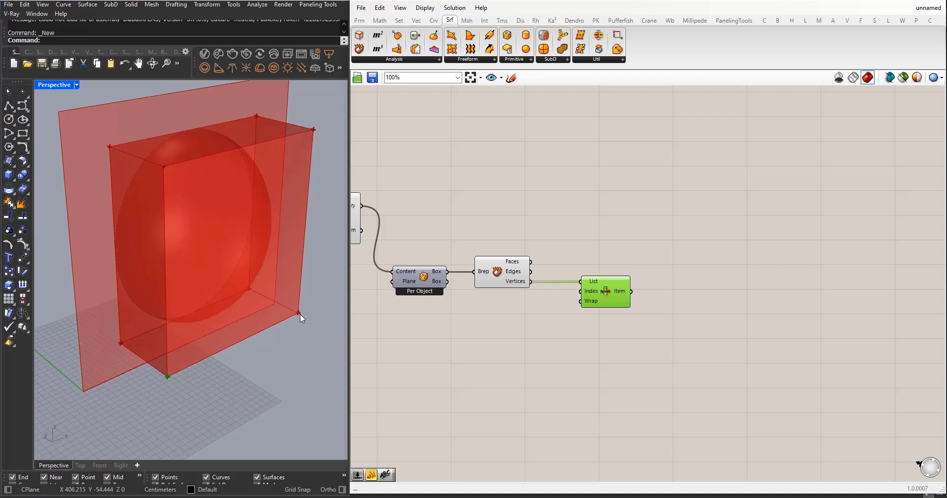
# Step: Add a number slider, wire it into the List Item Index input, try index 1 and set it back to 0
pyautogui.doubleClick(534, 318)
pyautogui.write('0')
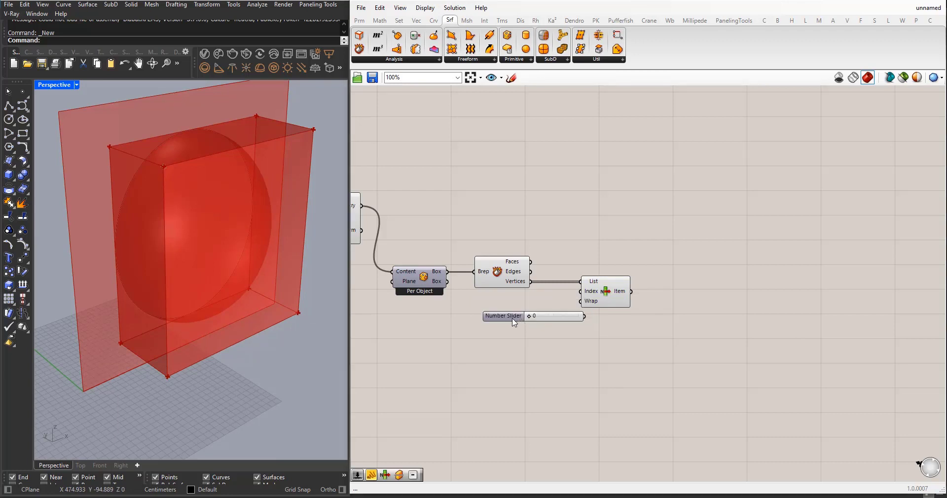
pyautogui.press('Return')
pyautogui.moveTo(557, 318); pyautogui.dragTo(608, 295)
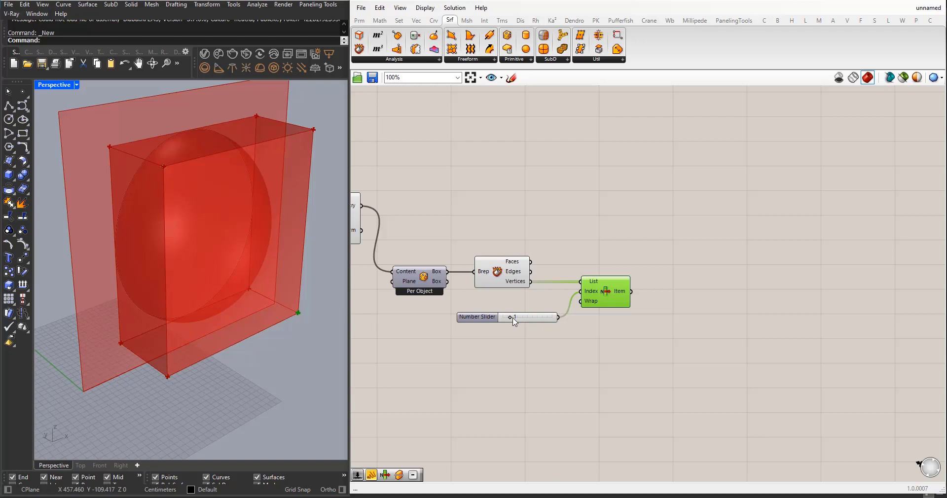
pyautogui.moveTo(513, 318); pyautogui.dragTo(494, 309)
# Step: Duplicate the List Item and its slider just below the originals and wire the copied slider into the copy's Index input
pyautogui.click(615, 300)
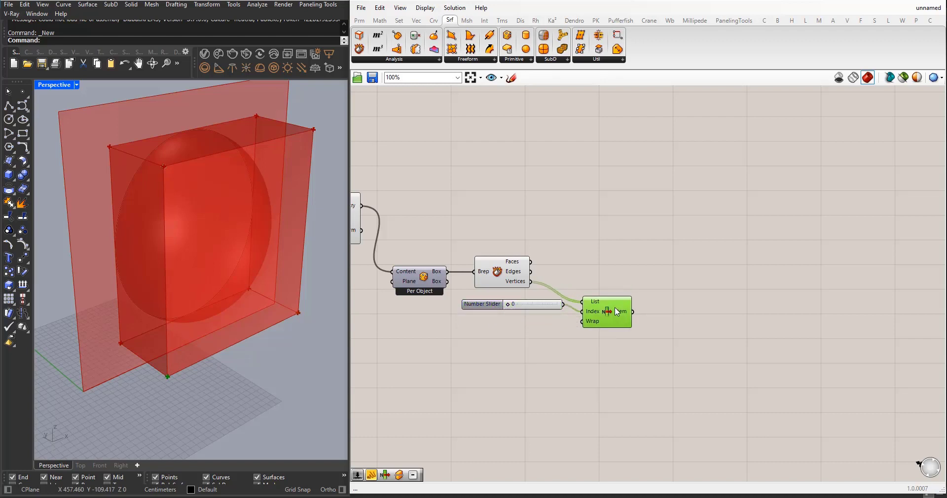
pyautogui.keyDown('alt'); pyautogui.moveTo(615, 323); pyautogui.dragTo(615, 324); pyautogui.keyUp('alt')
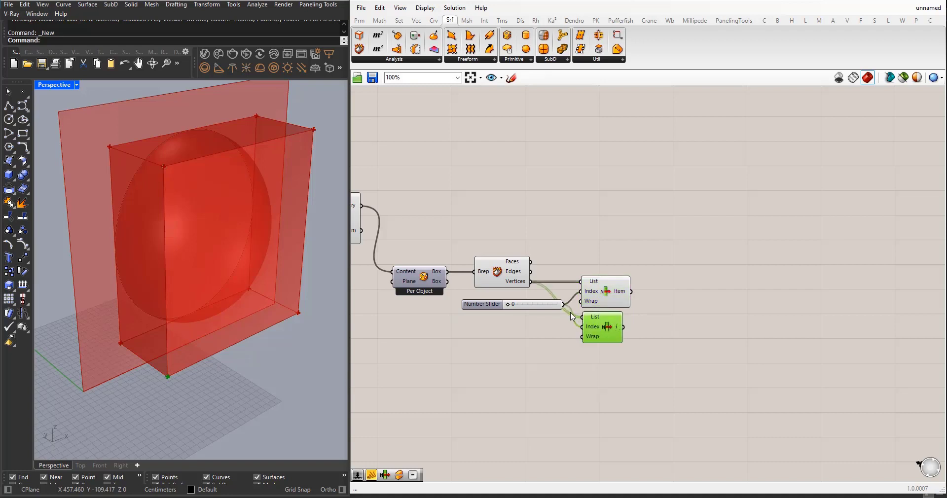
pyautogui.click(501, 307)
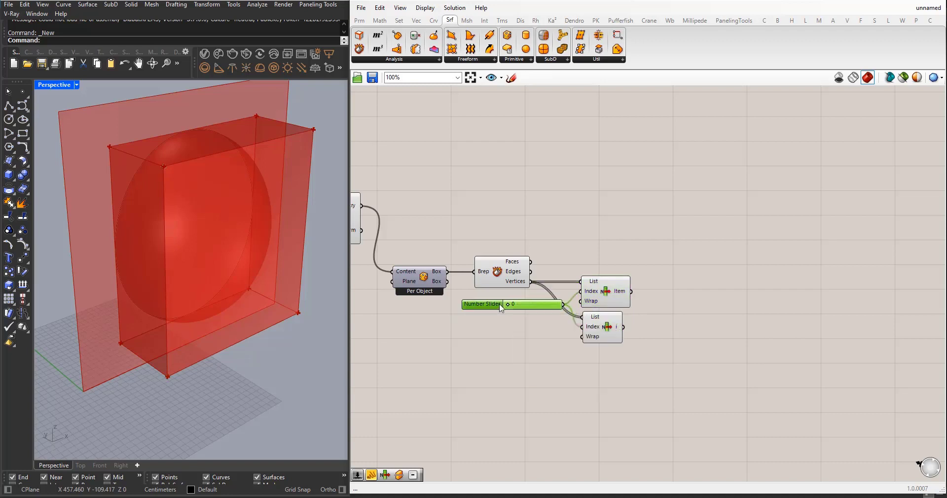
pyautogui.keyDown('alt'); pyautogui.moveTo(501, 307); pyautogui.dragTo(497, 333); pyautogui.keyUp('alt')
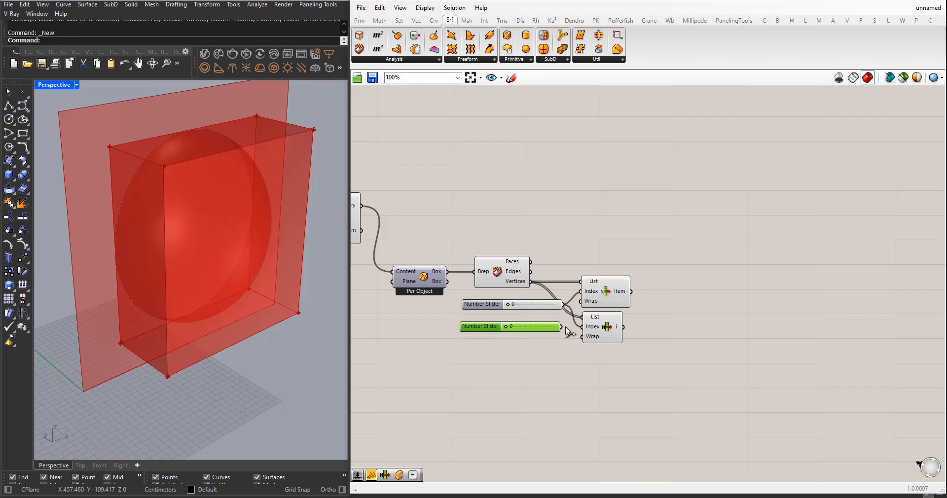
pyautogui.moveTo(563, 327); pyautogui.dragTo(583, 326)
pyautogui.click(582, 355)
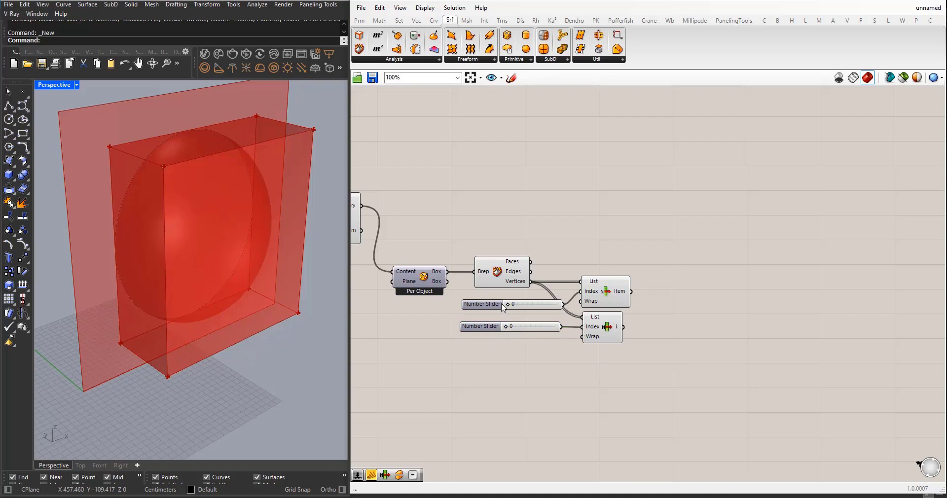
# Step: Space the two List Items and their sliders apart and set the second List Item's index slider to 1
pyautogui.moveTo(502, 304); pyautogui.dragTo(496, 306)
pyautogui.moveTo(619, 303); pyautogui.dragTo(620, 260)
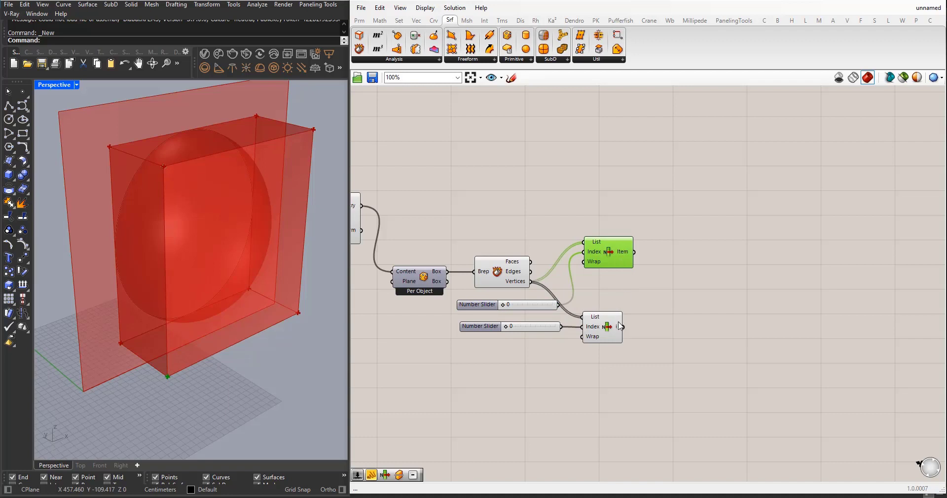
pyautogui.moveTo(609, 330); pyautogui.dragTo(617, 329)
pyautogui.moveTo(485, 330); pyautogui.dragTo(509, 326)
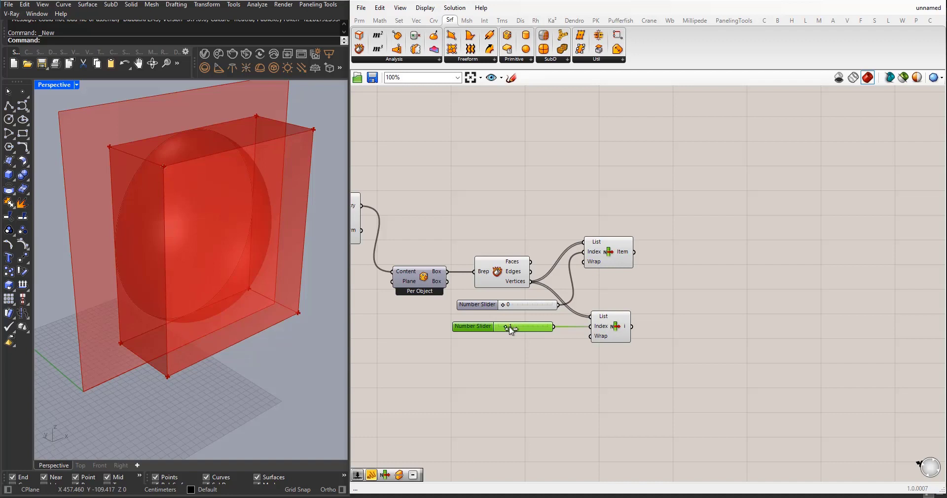
pyautogui.moveTo(693, 381); pyautogui.dragTo(603, 221)
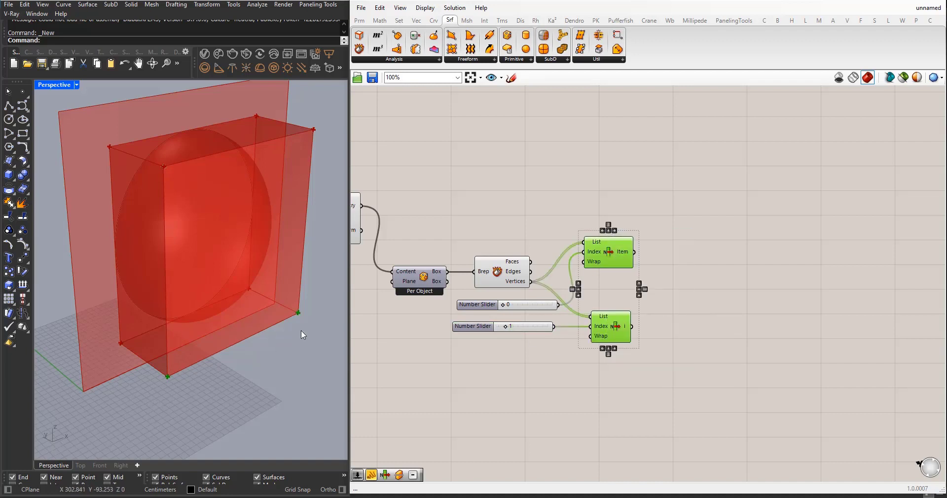
pyautogui.click(517, 353)
# Step: Add a Distance component and place it beside and between the two List Items
pyautogui.doubleClick(697, 353)
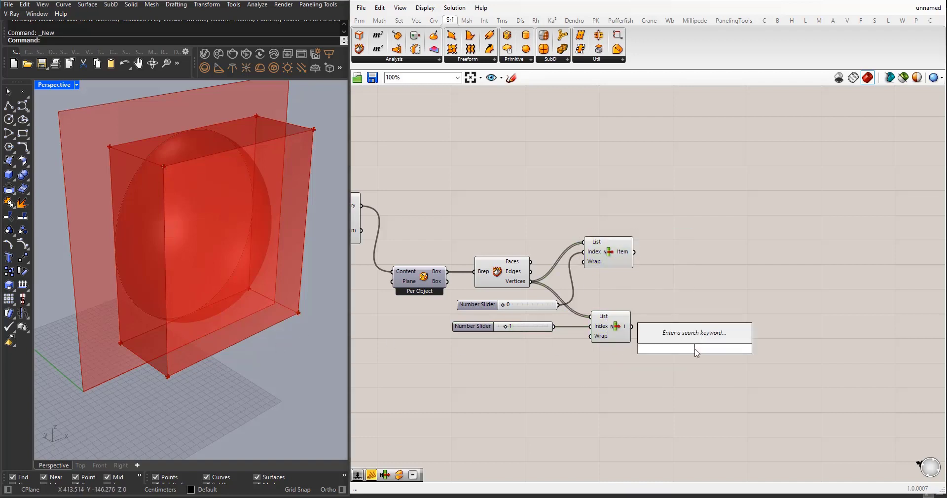
pyautogui.write('dista')
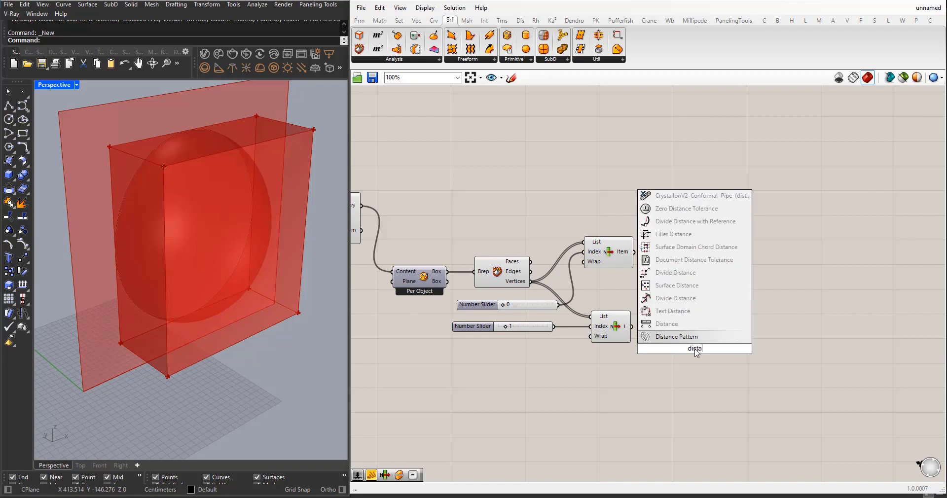
pyautogui.click(688, 348)
pyautogui.moveTo(688, 349); pyautogui.dragTo(687, 298)
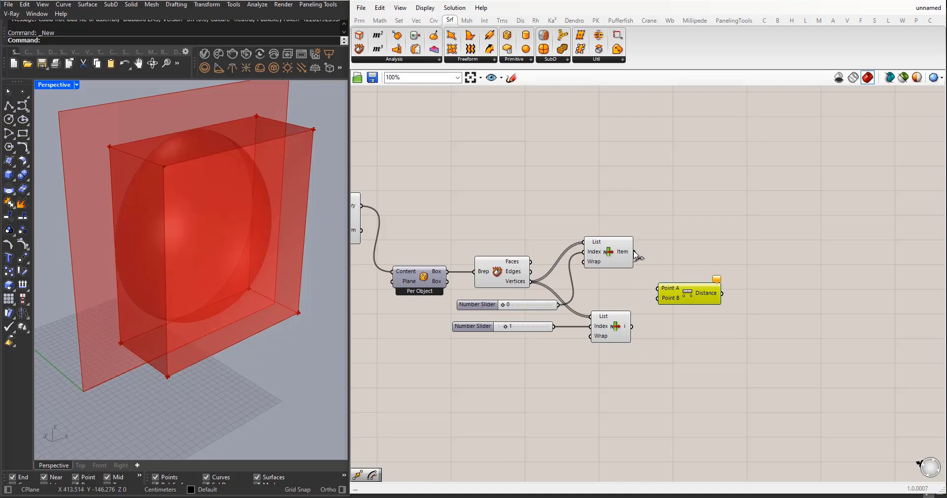
# Step: Wire the first and second List Item outputs into the Distance component's Point A and Point B inputs
pyautogui.moveTo(635, 252); pyautogui.dragTo(660, 288)
pyautogui.moveTo(633, 326); pyautogui.dragTo(658, 298)
pyautogui.moveTo(713, 299)
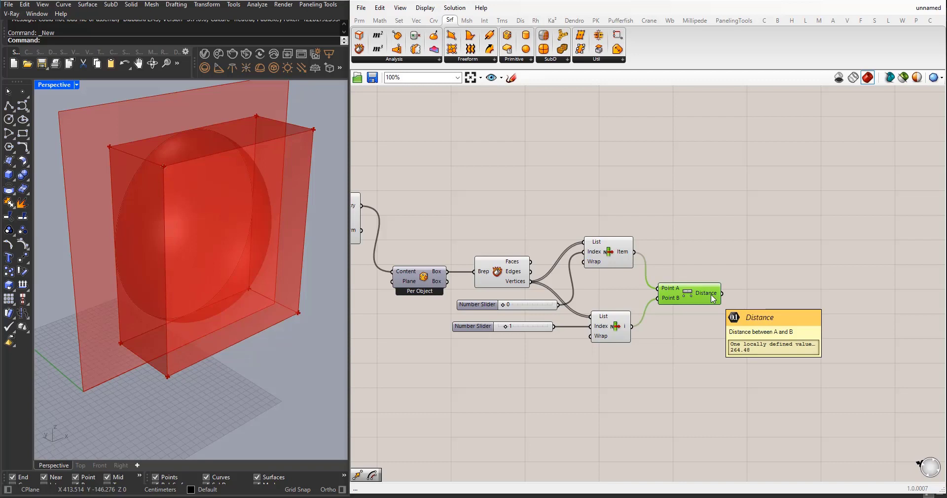
# Step: Adjust the second slider and Deconstruct Brep positions, and move both List Items, their sliders and Distance above Deconstruct Brep
pyautogui.scroll(-3, 633, 315)
pyautogui.scroll(1, 555, 333)
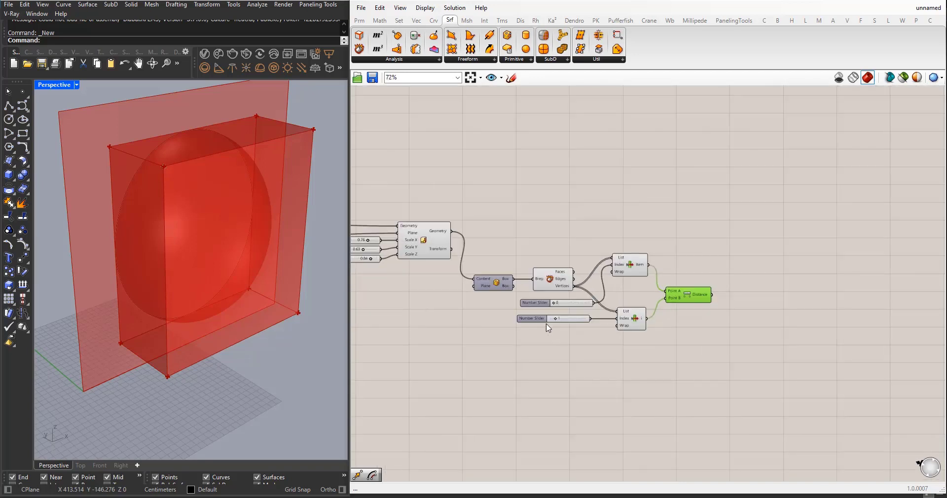
pyautogui.click(537, 319)
pyautogui.moveTo(537, 322); pyautogui.dragTo(541, 323)
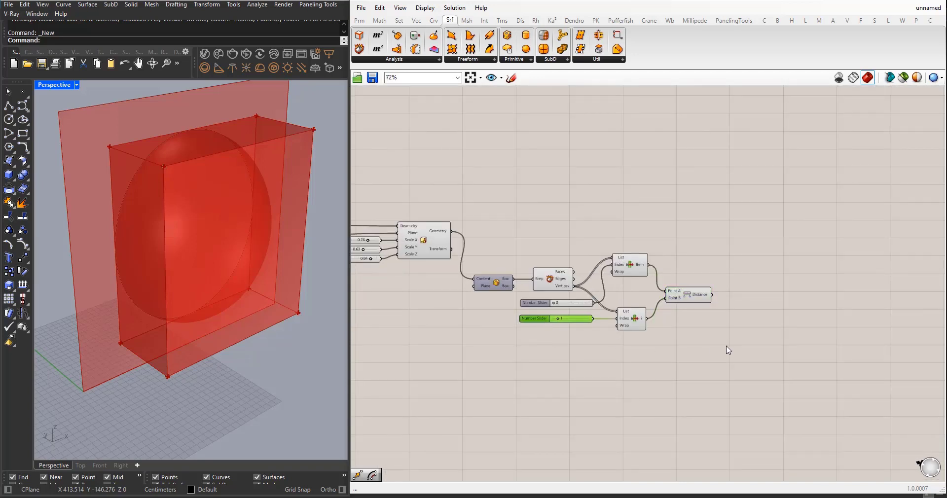
pyautogui.moveTo(726, 345); pyautogui.dragTo(581, 213)
pyautogui.moveTo(546, 271); pyautogui.dragTo(537, 270)
pyautogui.moveTo(694, 360); pyautogui.dragTo(583, 243)
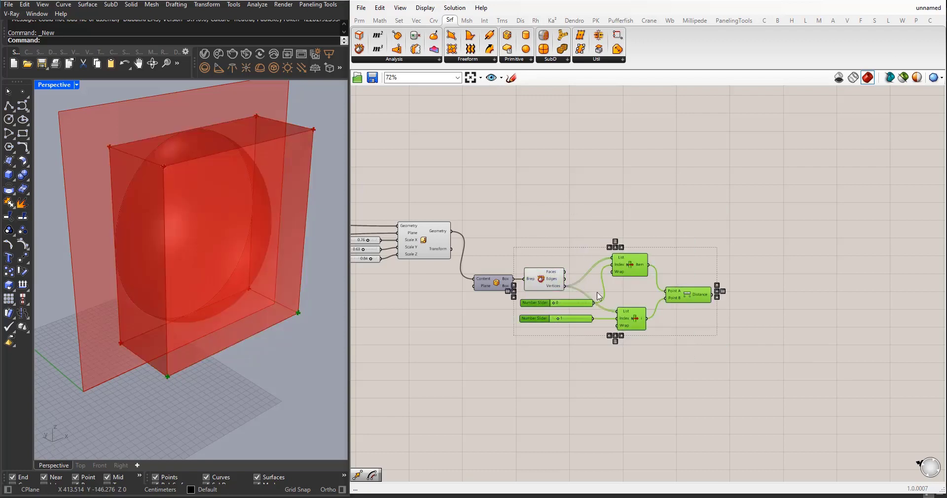
pyautogui.moveTo(632, 269); pyautogui.dragTo(630, 177)
pyautogui.click(674, 251)
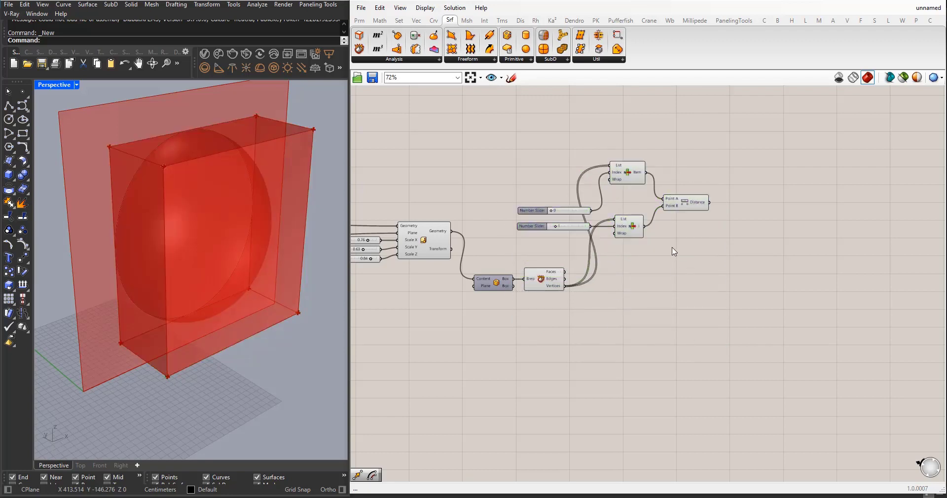
# Step: Group the two List Items, their index sliders and the Distance component
pyautogui.moveTo(708, 235); pyautogui.dragTo(540, 164)
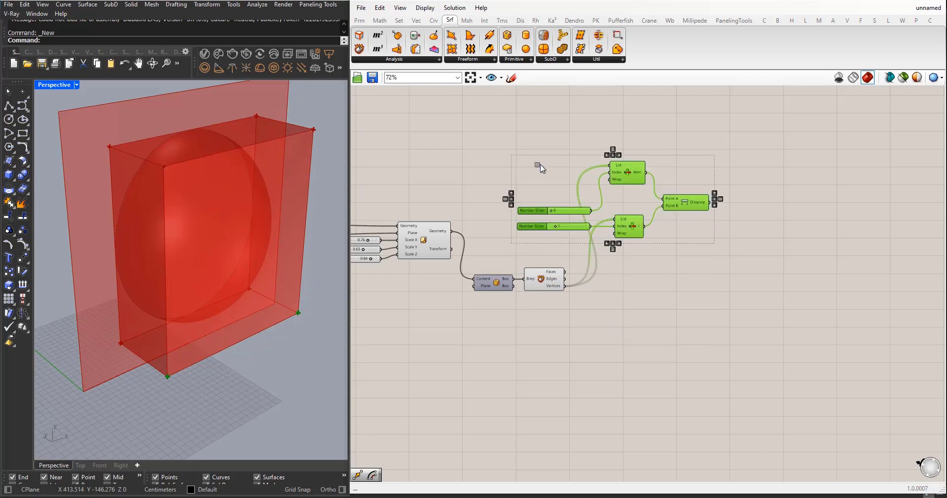
pyautogui.hotkey('ctrl', 'g')
pyautogui.click(516, 160)
# Step: Add a Scribble above the group and set its text to "Horizontal Diameter"
pyautogui.scroll(-2, 567, 237)
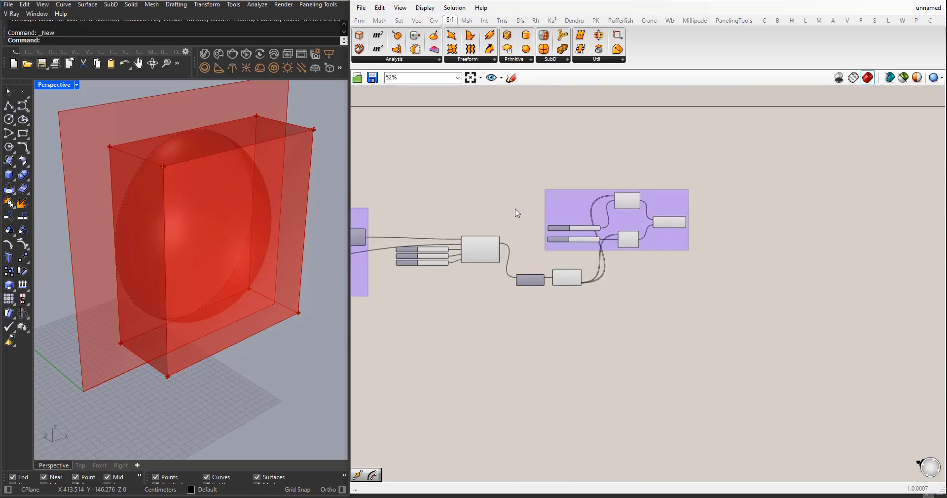
pyautogui.moveTo(514, 209); pyautogui.dragTo(554, 254, button='right')
pyautogui.scroll(4, 582, 232)
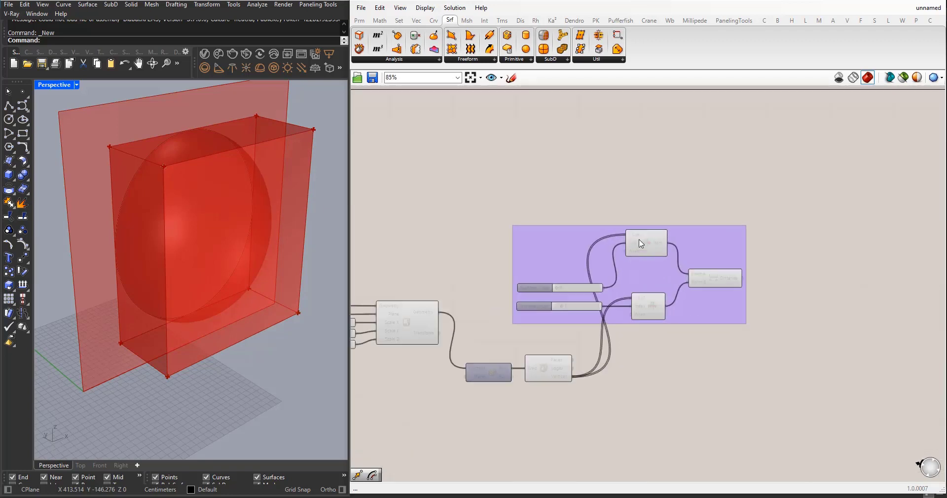
pyautogui.doubleClick(607, 212)
pyautogui.write('scrib')
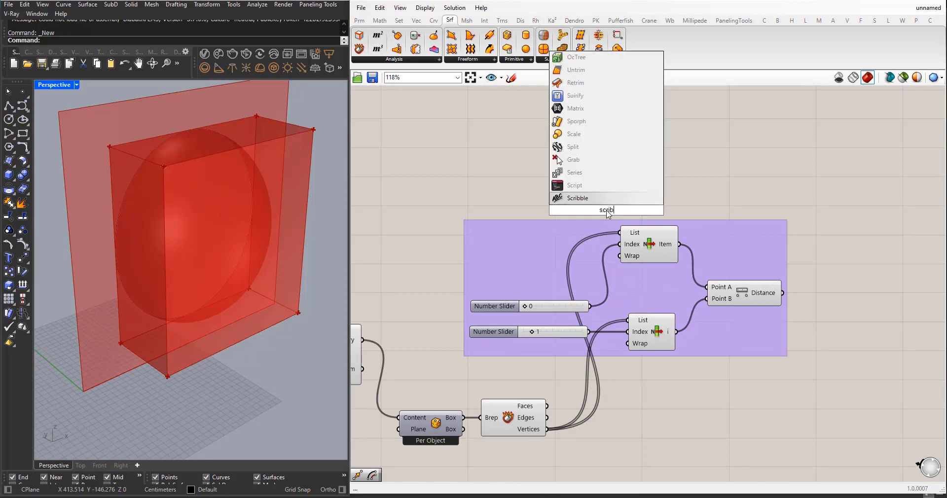
pyautogui.press('Return')
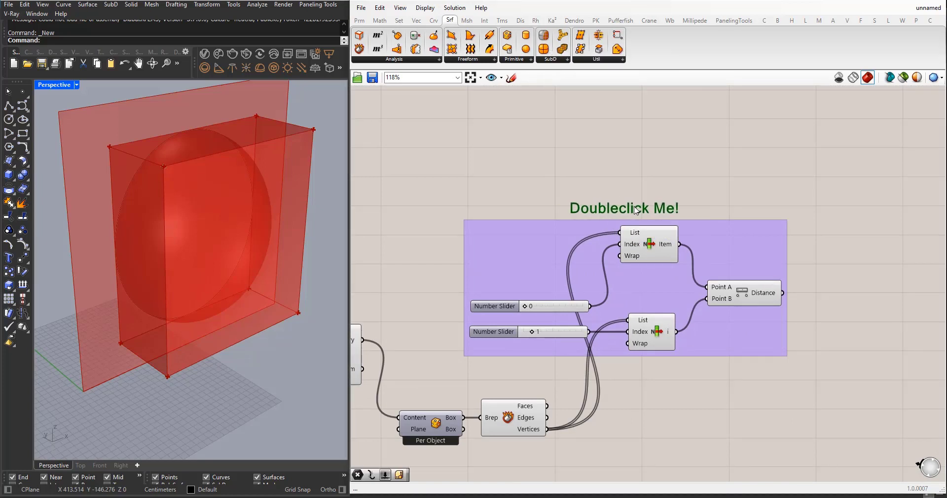
pyautogui.doubleClick(636, 210)
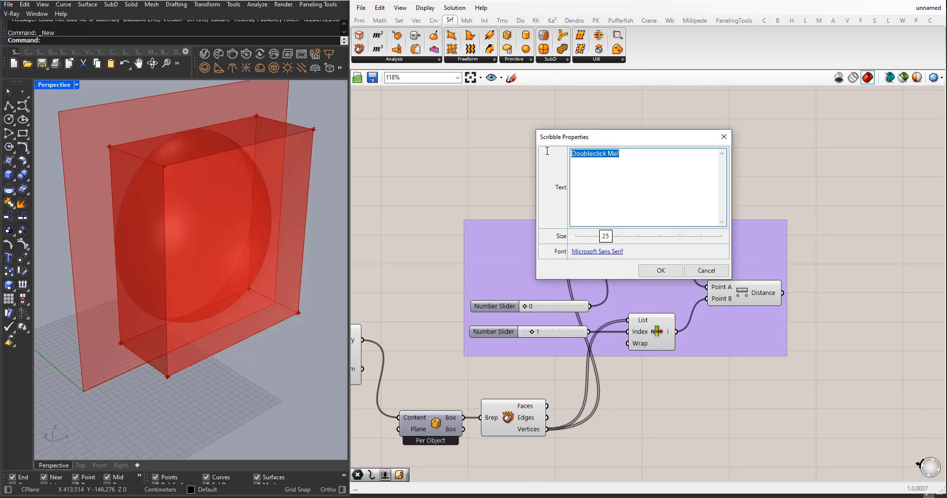
pyautogui.write('Horizontal Diameter')
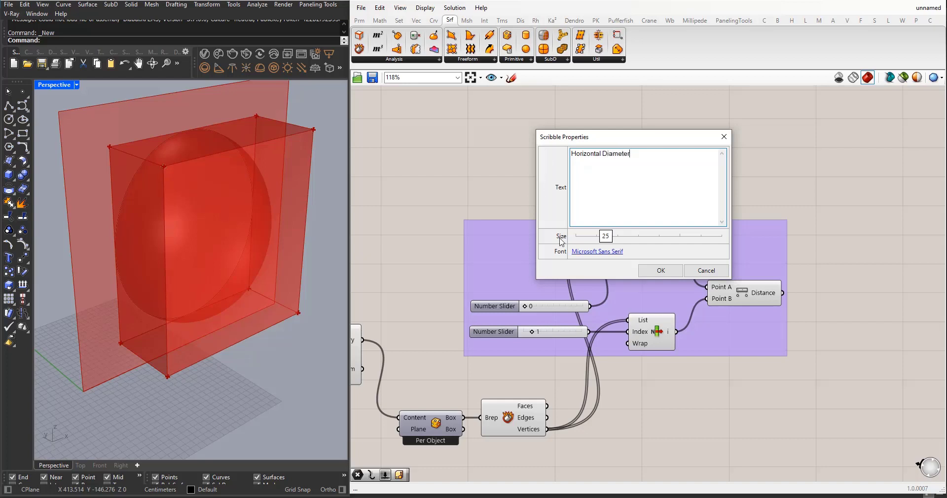
pyautogui.click(660, 271)
# Step: Add another List Item below the group and wire Deconstruct Brep's Vertices output into its List input
pyautogui.scroll(-3, 598, 153)
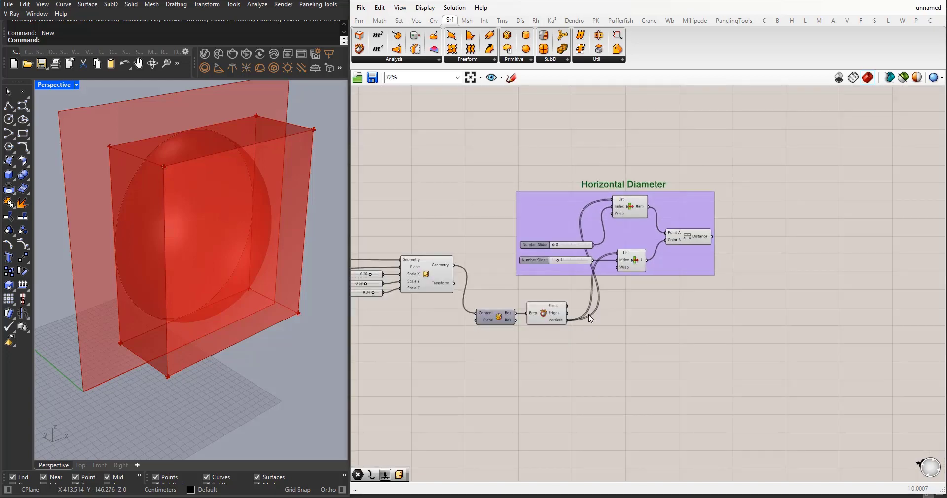
pyautogui.scroll(2, 591, 319)
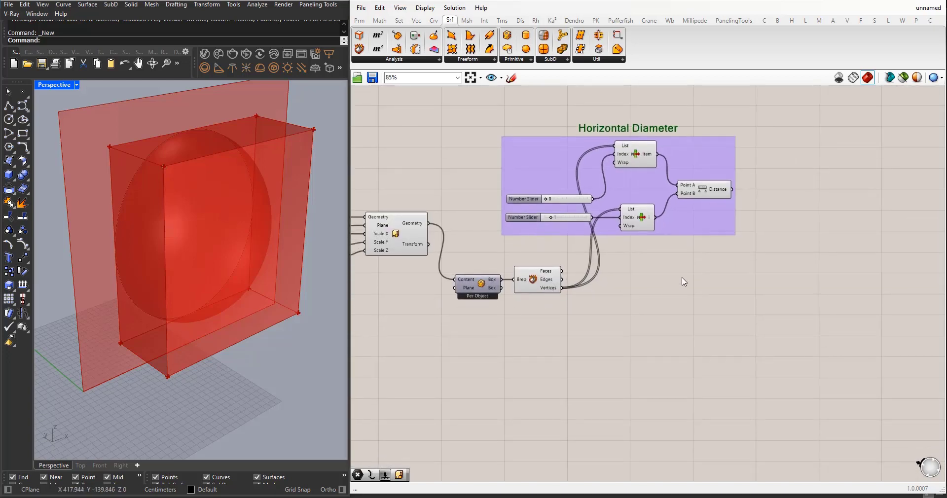
pyautogui.doubleClick(662, 328)
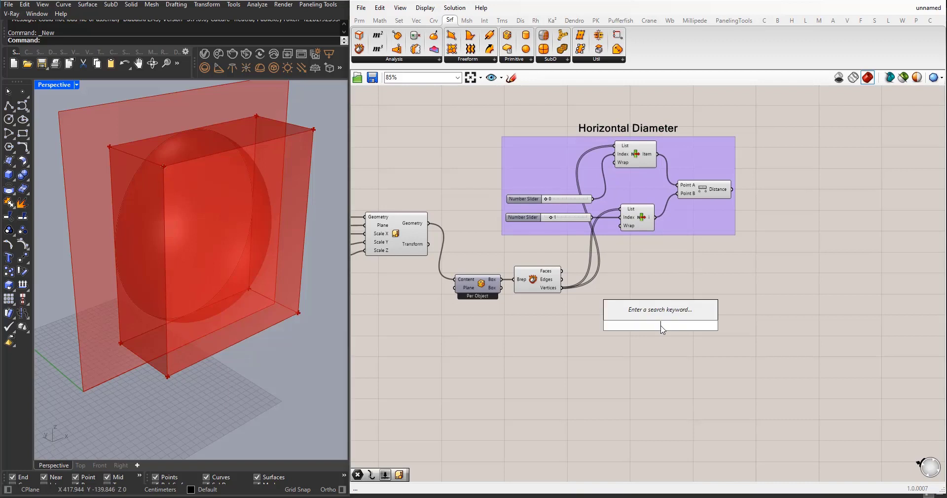
pyautogui.write('list')
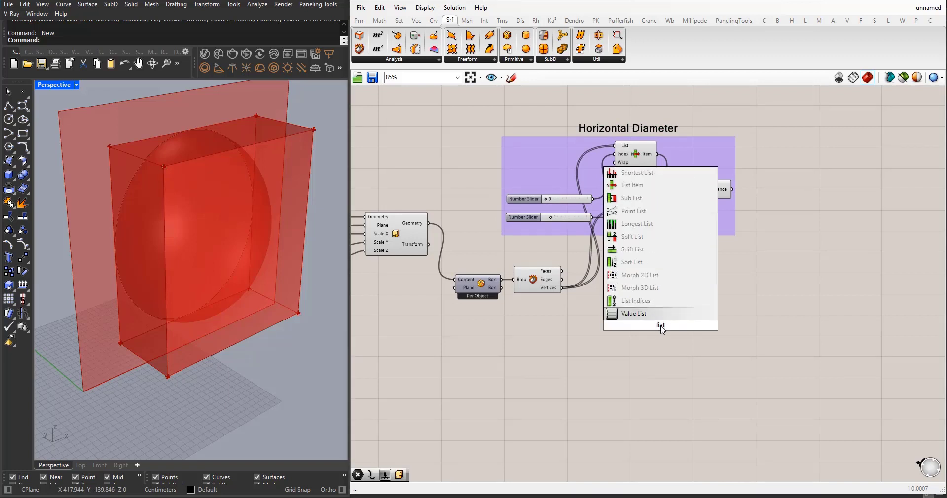
pyautogui.write(' item')
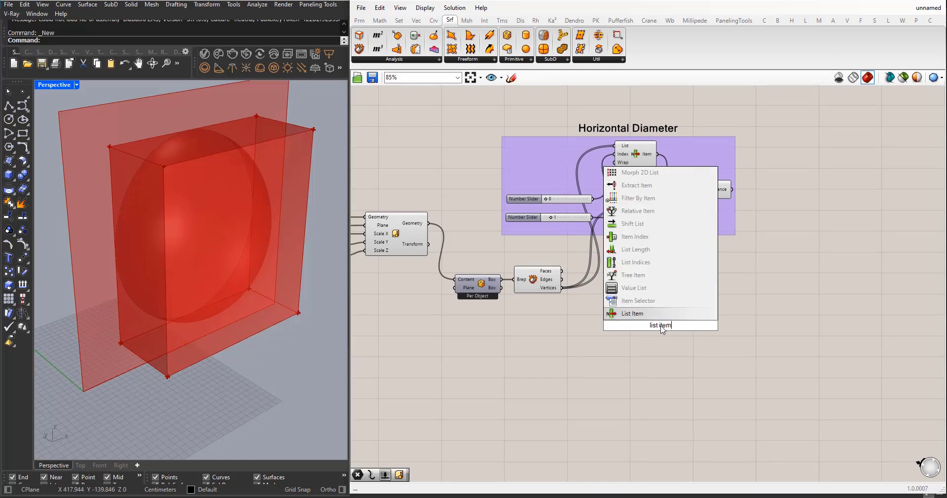
pyautogui.click(631, 314)
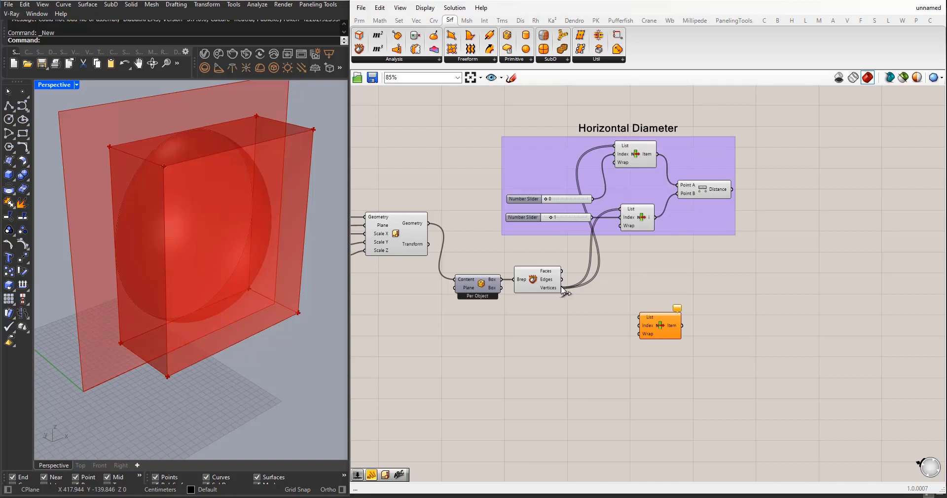
pyautogui.moveTo(562, 288); pyautogui.dragTo(639, 317)
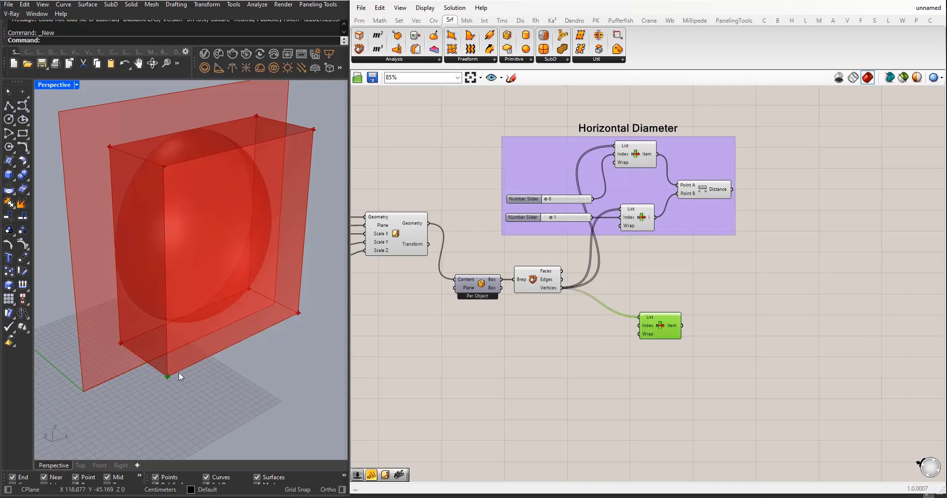
# Step: Add a number slider with value 0 beside the new List Item below the group
pyautogui.moveTo(178, 372); pyautogui.dragTo(190, 375, button='right')
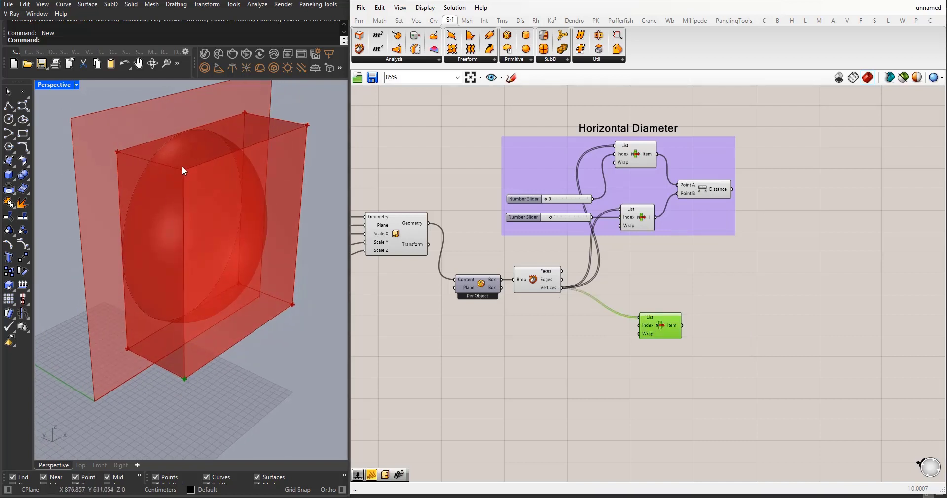
pyautogui.doubleClick(579, 387)
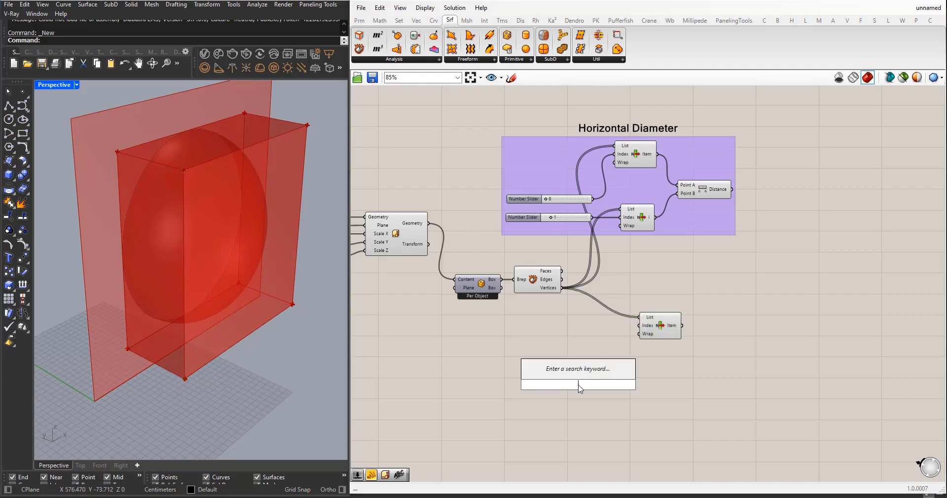
pyautogui.write('0')
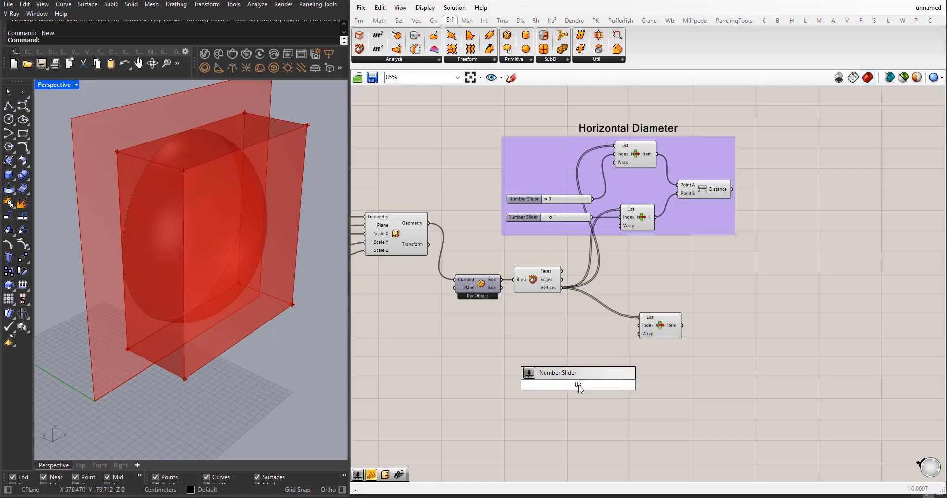
pyautogui.press('Return')
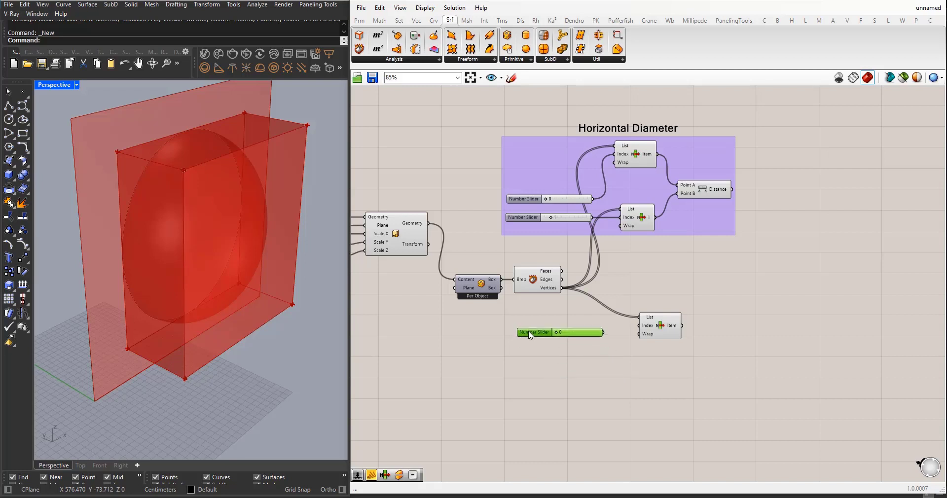
# Step: Connect the loose Number Slider to the Index input of the List Item below the Horizontal Diameter group, keeping its value at 0
pyautogui.scroll(2, 616, 343)
pyautogui.moveTo(612, 331); pyautogui.dragTo(662, 324)
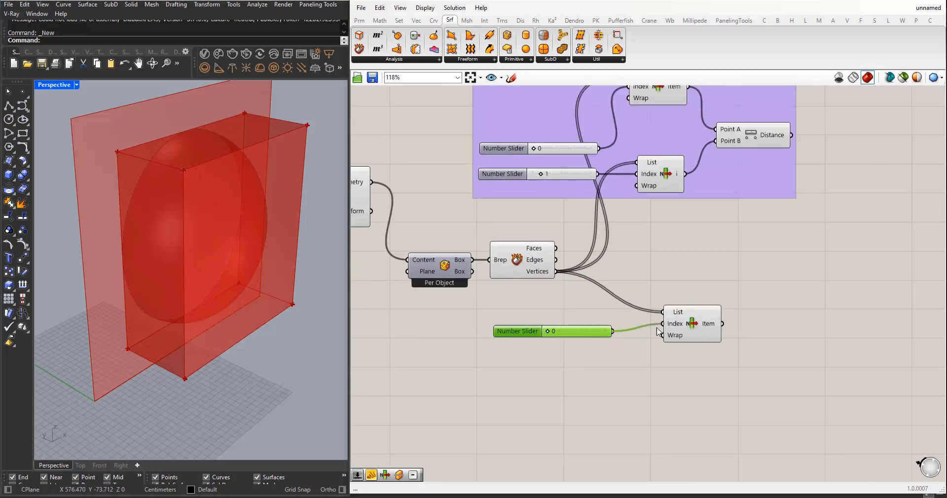
pyautogui.scroll(-2, 195, 351)
pyautogui.click(705, 328)
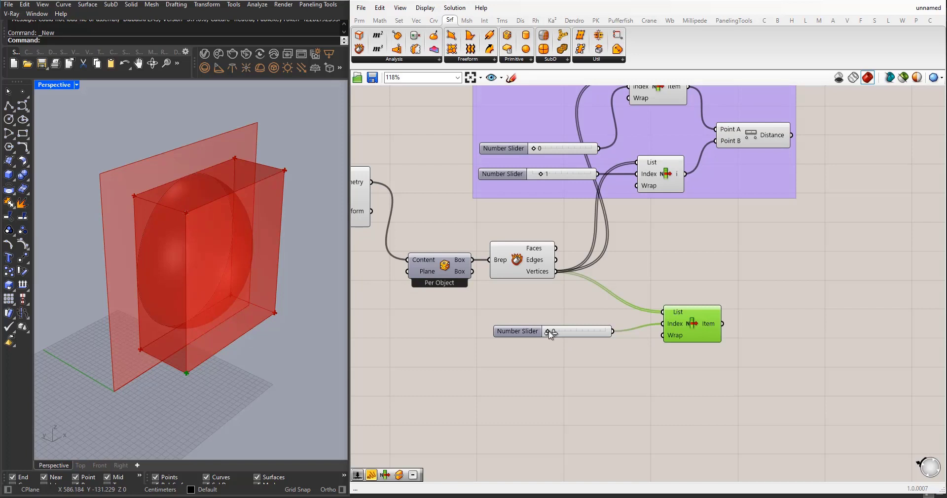
pyautogui.moveTo(549, 331); pyautogui.dragTo(579, 331)
pyautogui.moveTo(580, 334); pyautogui.dragTo(541, 328)
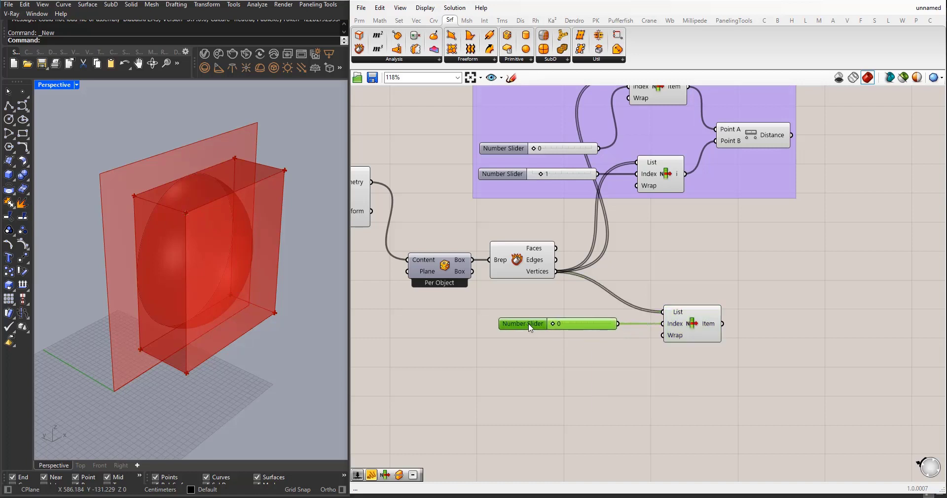
# Step: Duplicate the lower List Item and its Number Slider, and connect the copied slider to the copied List Item's Index input
pyautogui.click(681, 319)
pyautogui.moveTo(680, 317); pyautogui.dragTo(683, 365)
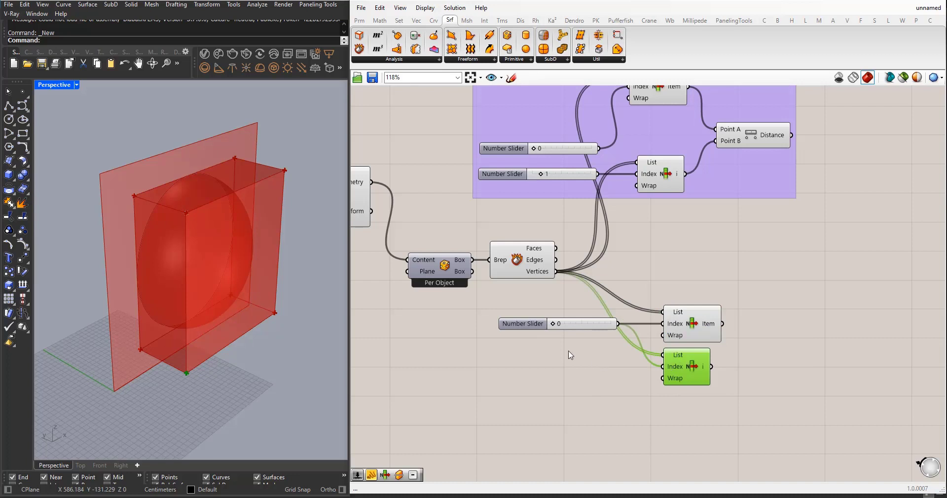
pyautogui.moveTo(542, 325); pyautogui.dragTo(537, 374)
pyautogui.moveTo(621, 372); pyautogui.dragTo(662, 367)
# Step: Align the two lower Number Sliders vertically with each other
pyautogui.moveTo(521, 373); pyautogui.dragTo(489, 306)
pyautogui.click(542, 397)
pyautogui.press('Delete')
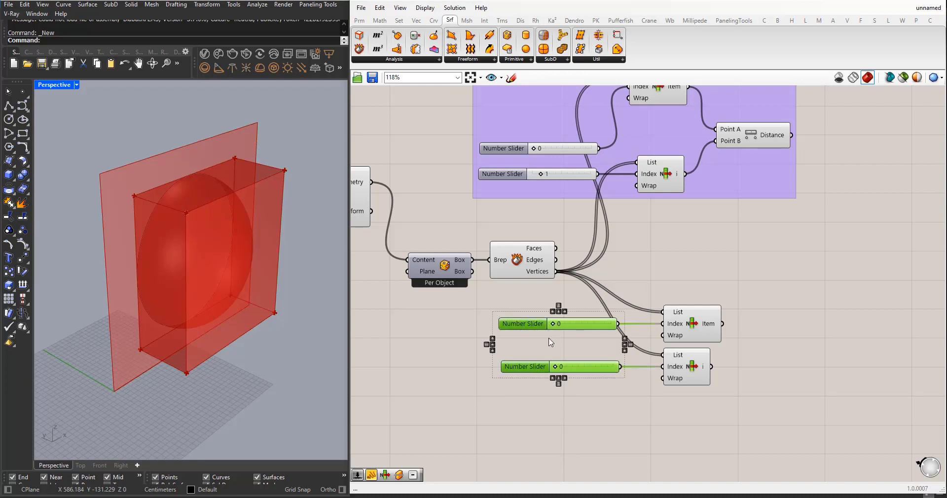
pyautogui.click(558, 311)
pyautogui.click(501, 299)
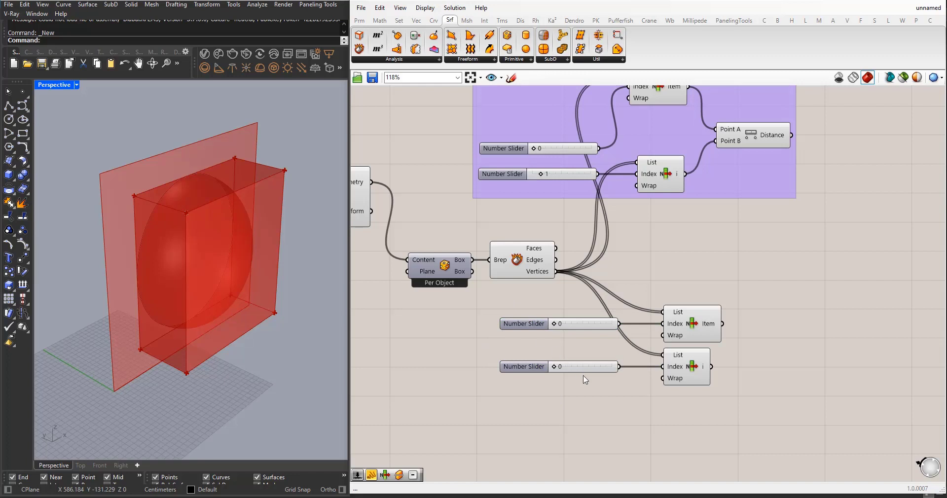
# Step: Set the copied List Item's index slider to 4
pyautogui.click(689, 368)
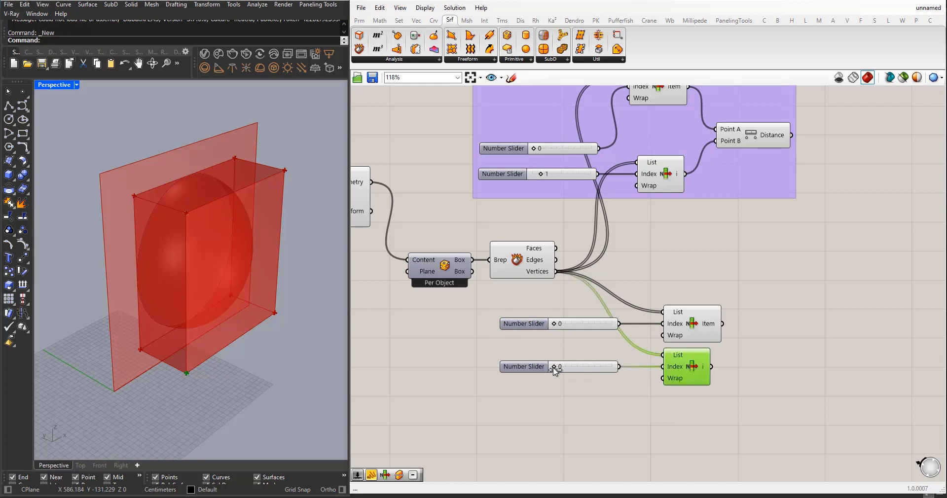
pyautogui.moveTo(554, 371); pyautogui.dragTo(578, 372)
pyautogui.scroll(-1, 572, 338)
pyautogui.moveTo(724, 396); pyautogui.dragTo(633, 278)
pyautogui.click(440, 408)
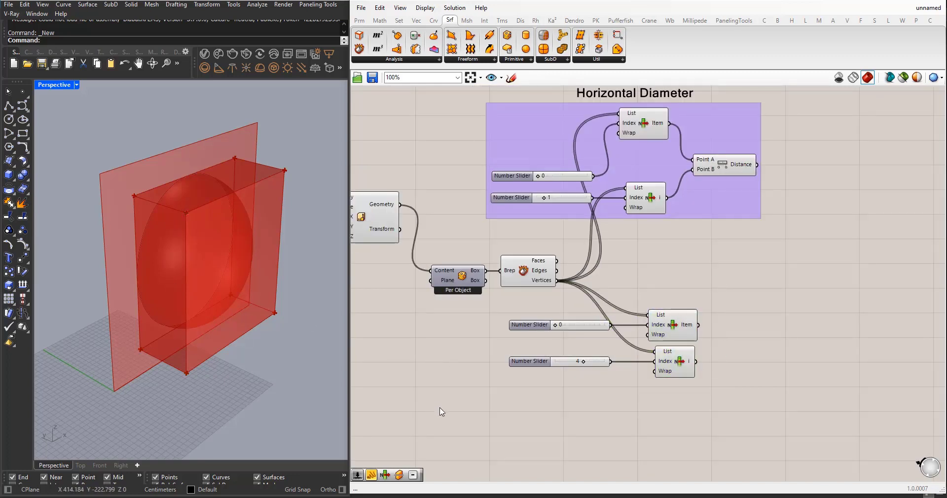
# Step: Copy the Distance component beside the lower List Items and connect their outputs to its Point A and Point B inputs
pyautogui.click(726, 169)
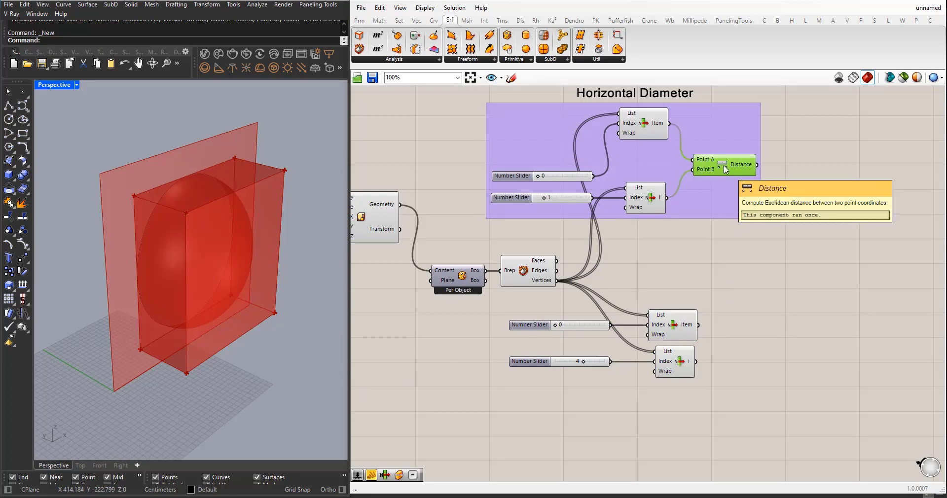
pyautogui.keyDown('alt'); pyautogui.moveTo(725, 170); pyautogui.dragTo(762, 342); pyautogui.keyUp('alt')
pyautogui.scroll(2, 762, 342)
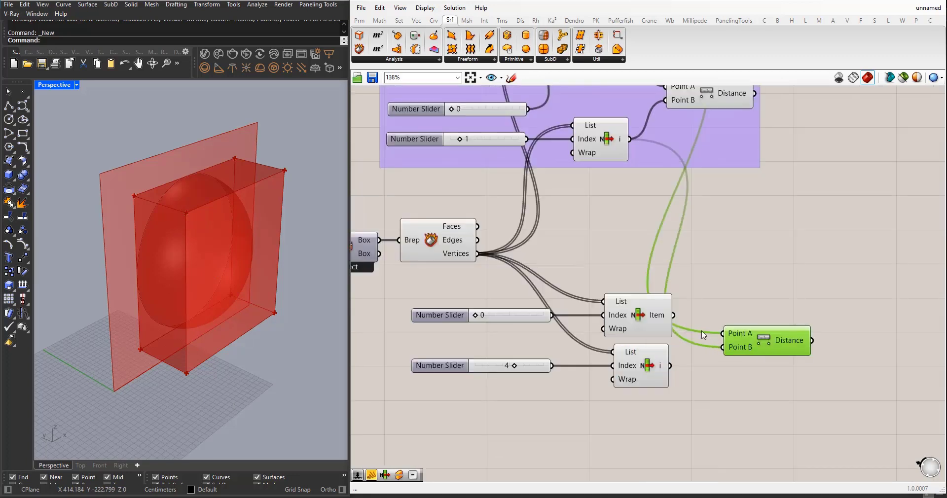
pyautogui.moveTo(674, 316); pyautogui.dragTo(722, 334)
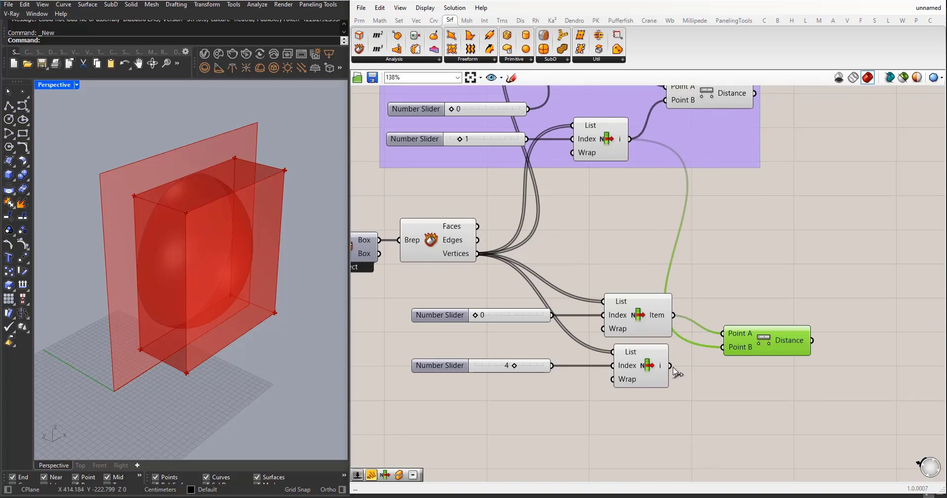
pyautogui.moveTo(671, 365); pyautogui.dragTo(723, 347)
# Step: Move the lower sliders, List Items and Distance component further down together and group them
pyautogui.scroll(-4, 690, 347)
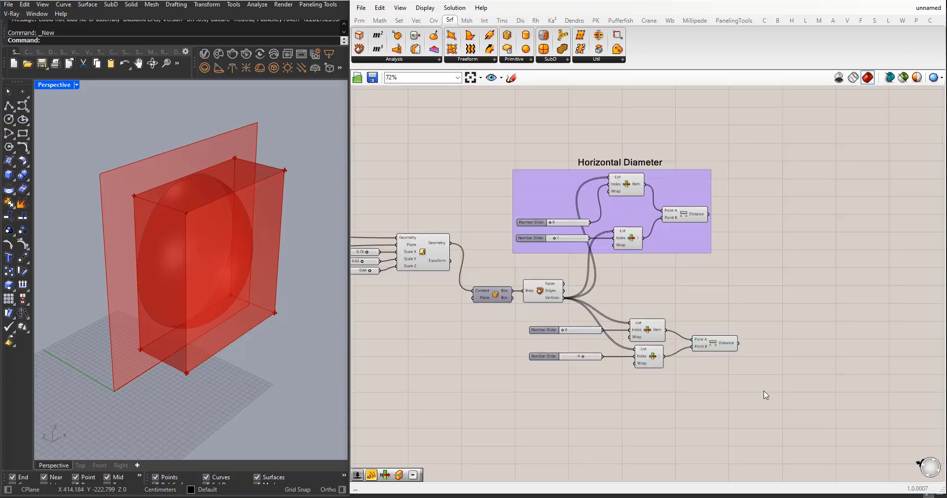
pyautogui.moveTo(765, 395); pyautogui.dragTo(548, 321)
pyautogui.moveTo(653, 333); pyautogui.dragTo(635, 372)
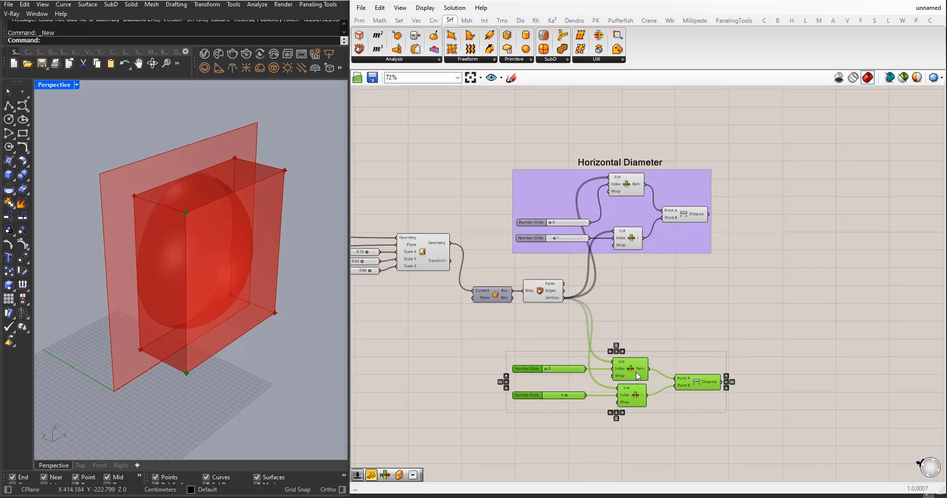
pyautogui.hotkey('ctrl', 'g')
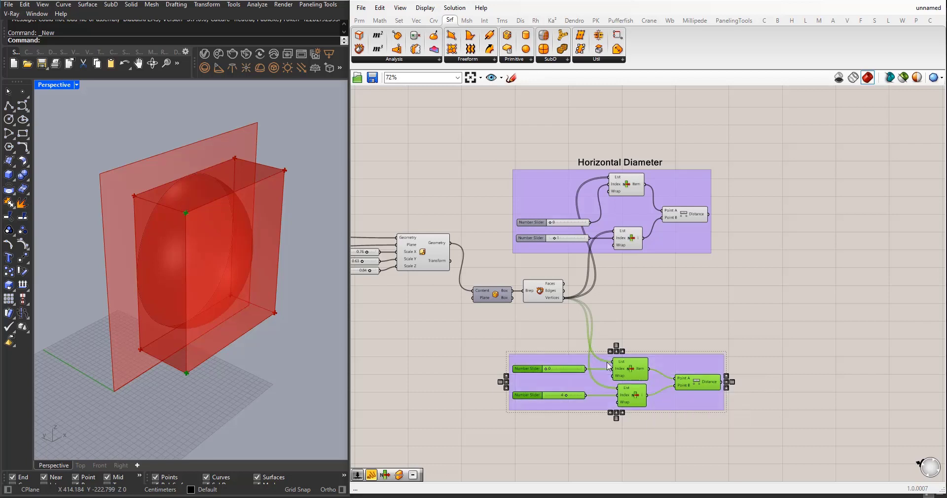
pyautogui.click(535, 339)
# Step: Copy the Horizontal Diameter label above the new group and change its text to "Vertical Diameter"
pyautogui.click(597, 168)
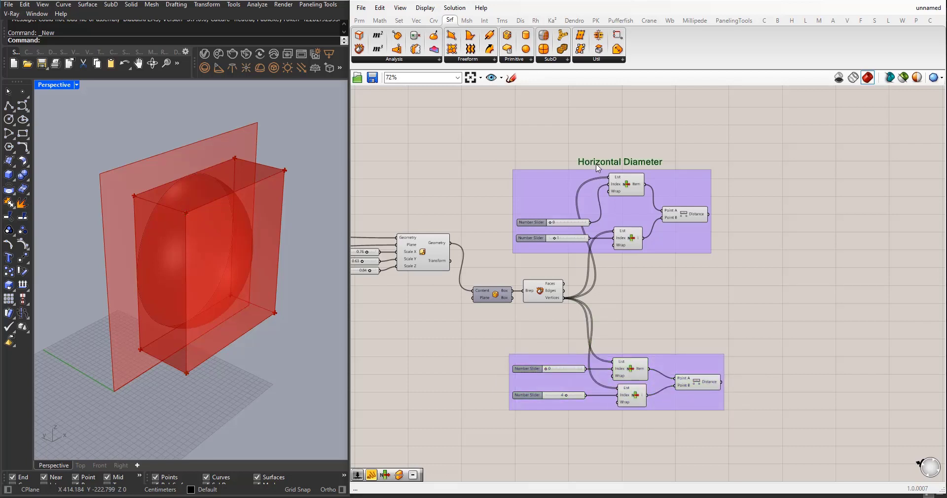
pyautogui.keyDown('alt'); pyautogui.moveTo(598, 169); pyautogui.dragTo(614, 351); pyautogui.keyUp('alt')
pyautogui.doubleClick(615, 350)
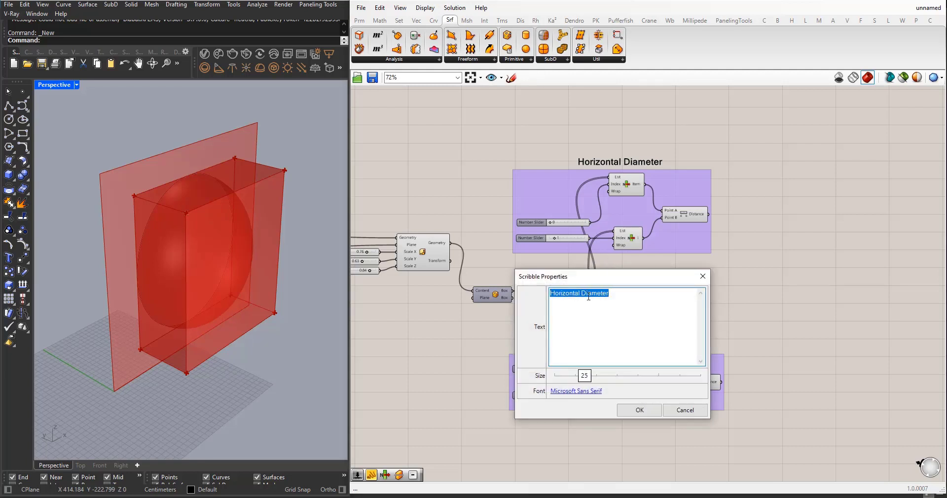
pyautogui.moveTo(579, 295); pyautogui.dragTo(518, 295)
pyautogui.write('Vert')
pyautogui.write('ical')
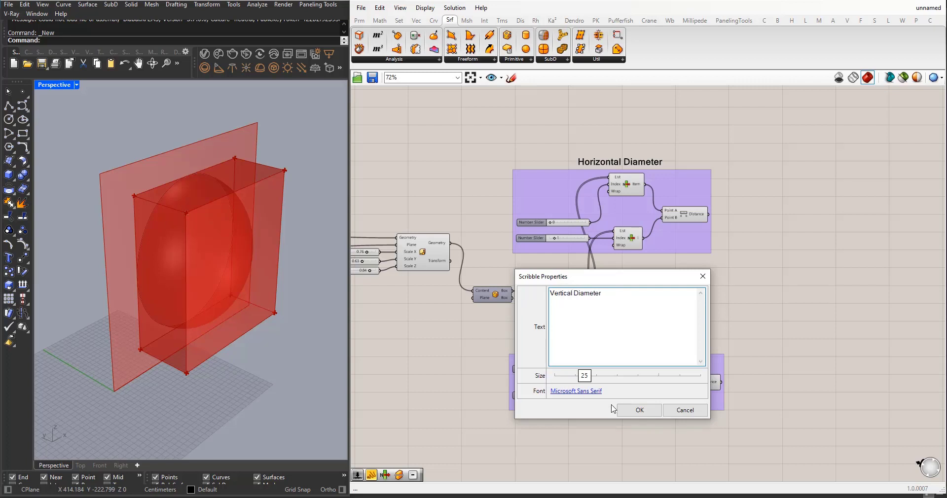
pyautogui.click(637, 411)
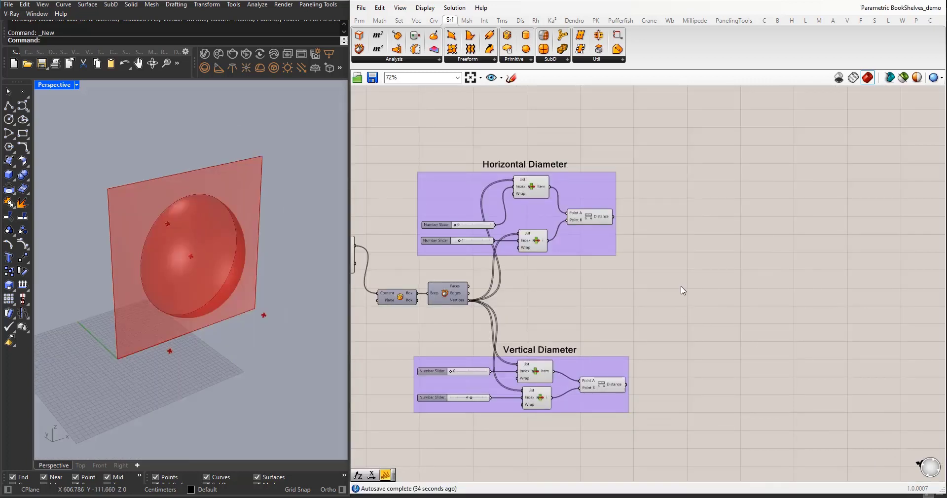
# Step: Add a Contour component beyond the diameter groups and connect the scaled Geometry output to its Shape input
pyautogui.doubleClick(682, 290)
pyautogui.write('contour')
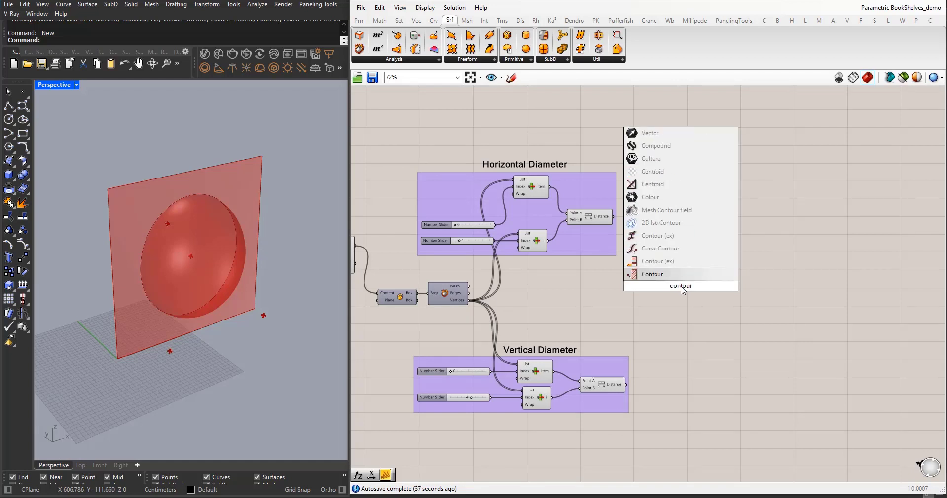
pyautogui.press('Return')
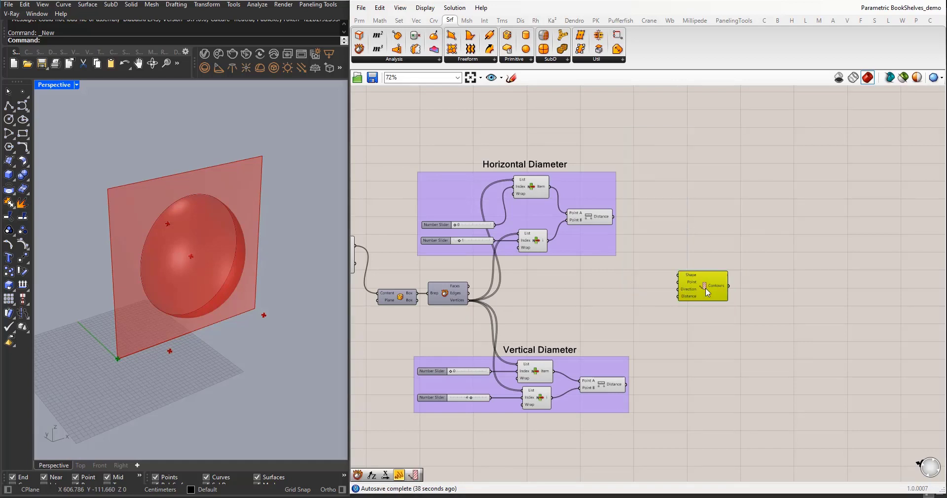
pyautogui.scroll(-2, 706, 284)
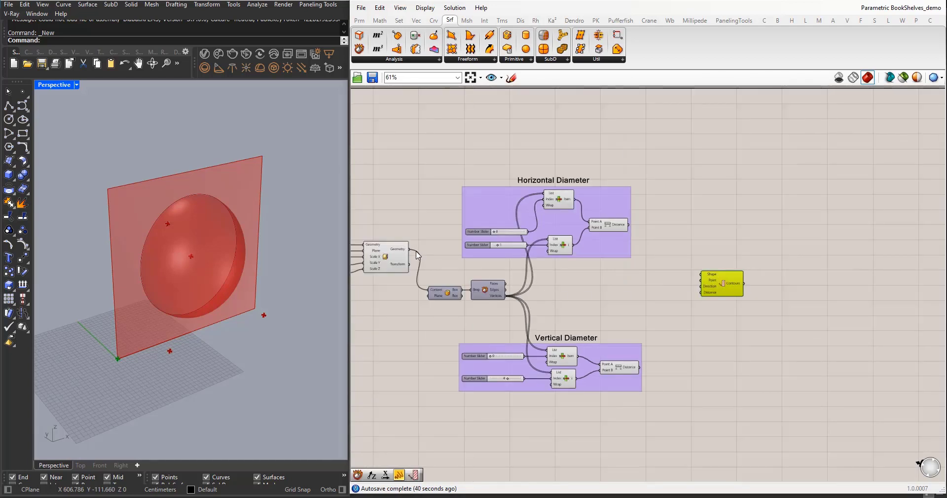
pyautogui.moveTo(410, 250); pyautogui.dragTo(782, 266)
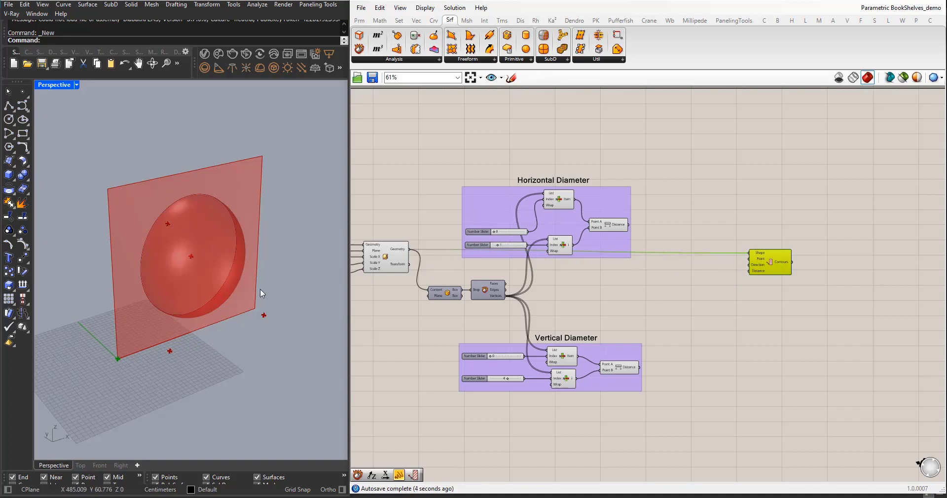
pyautogui.scroll(2, 195, 246)
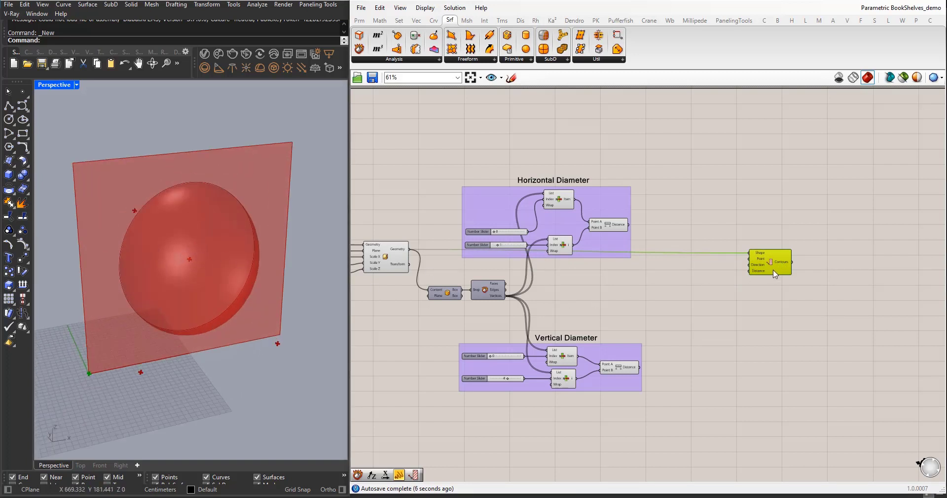
pyautogui.scroll(1, 772, 271)
pyautogui.moveTo(769, 254); pyautogui.dragTo(765, 276)
# Step: Add a Unit X component and connect its Unit vector output to the Contour component's Direction input
pyautogui.scroll(1, 711, 291)
pyautogui.moveTo(300, 300); pyautogui.dragTo(230, 300, button='right')
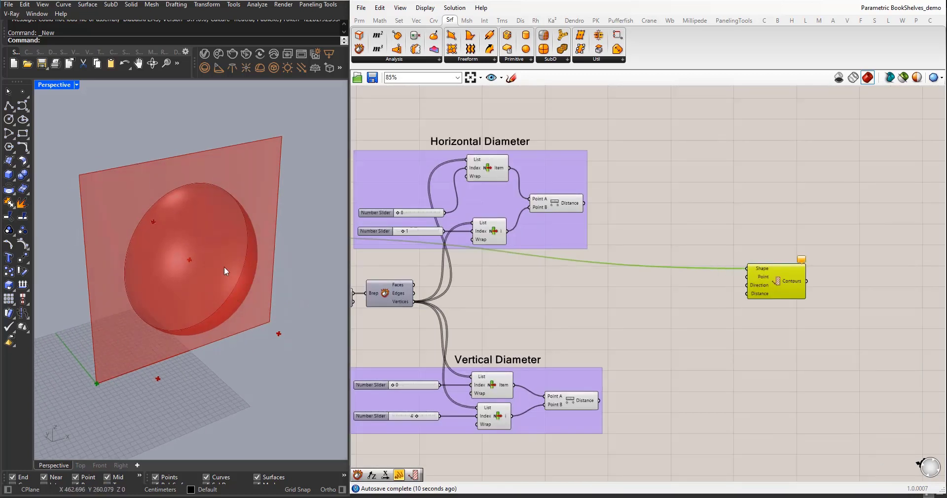
pyautogui.moveTo(224, 266)
pyautogui.mouseDown(button='right')
pyautogui.moveTo(212, 262)
pyautogui.moveTo(219, 256)
pyautogui.mouseUp(button='right')
pyautogui.doubleClick(685, 324)
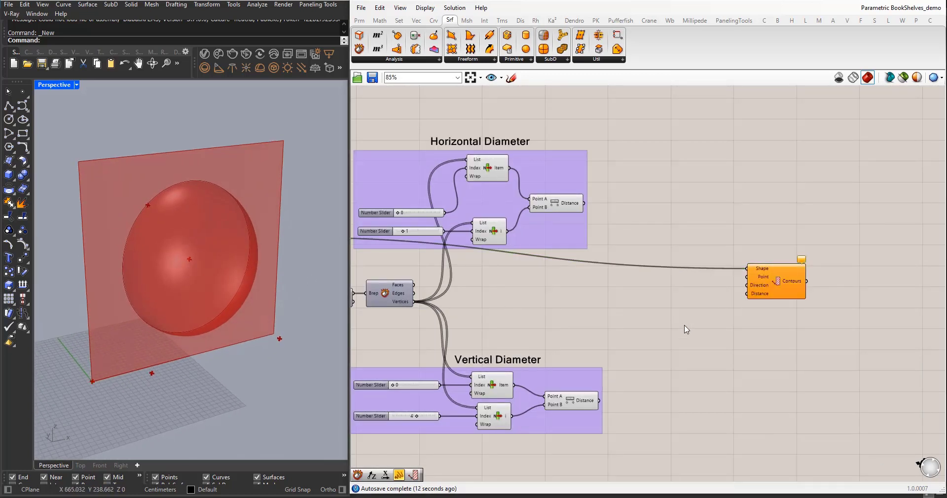
pyautogui.write('x')
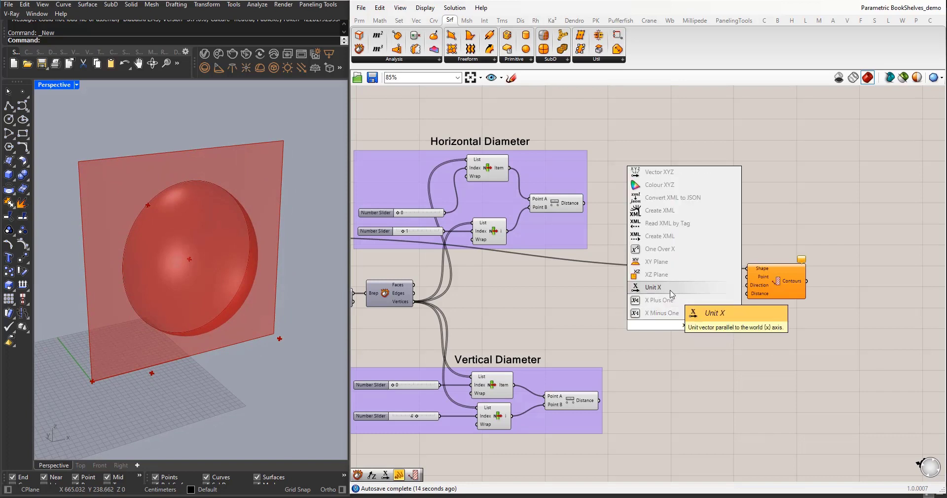
pyautogui.click(653, 287)
pyautogui.moveTo(687, 331); pyautogui.dragTo(746, 285)
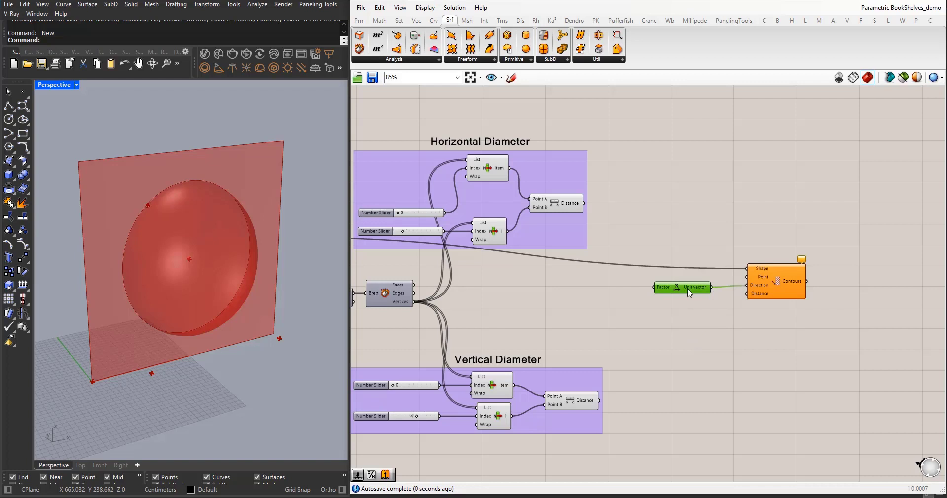
# Step: Line up the Unit X component with Contour and shift both further away from the diameter groups
pyautogui.moveTo(690, 291); pyautogui.dragTo(705, 290)
pyautogui.moveTo(839, 335); pyautogui.dragTo(671, 260)
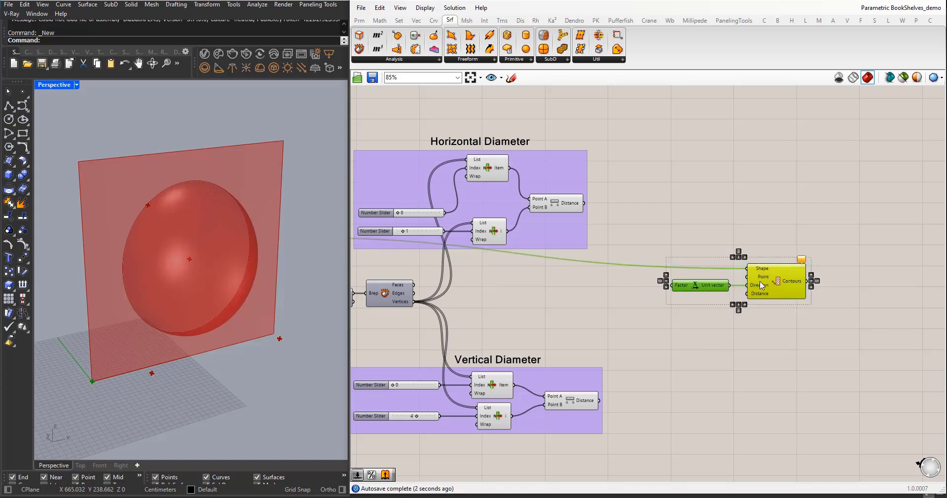
pyautogui.moveTo(759, 281); pyautogui.dragTo(791, 262)
pyautogui.click(789, 283)
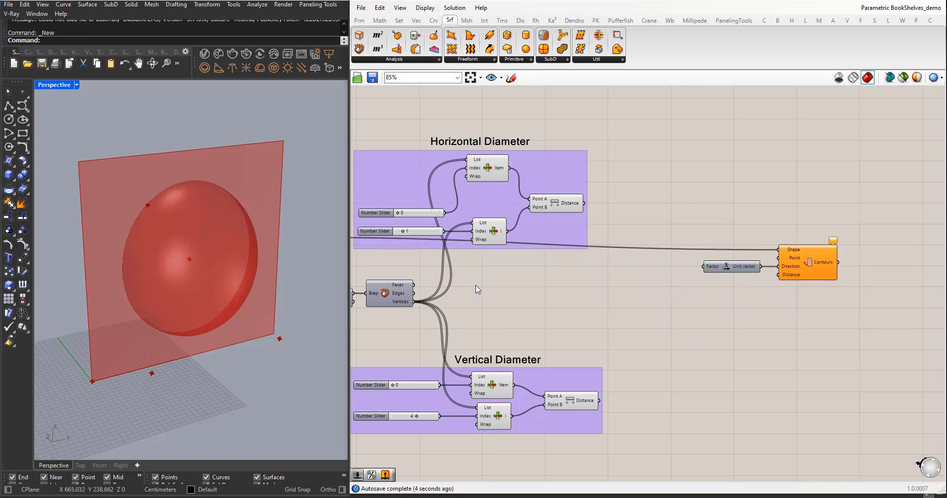
# Step: Add a Division component before the Unit X component and connect the Horizontal Diameter distance to its A input
pyautogui.moveTo(194, 268); pyautogui.dragTo(200, 274, button='right')
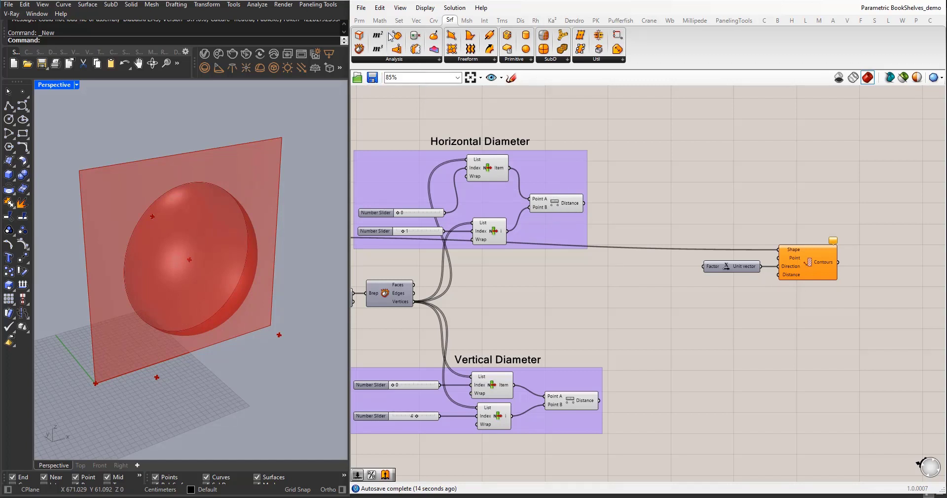
pyautogui.click(380, 21)
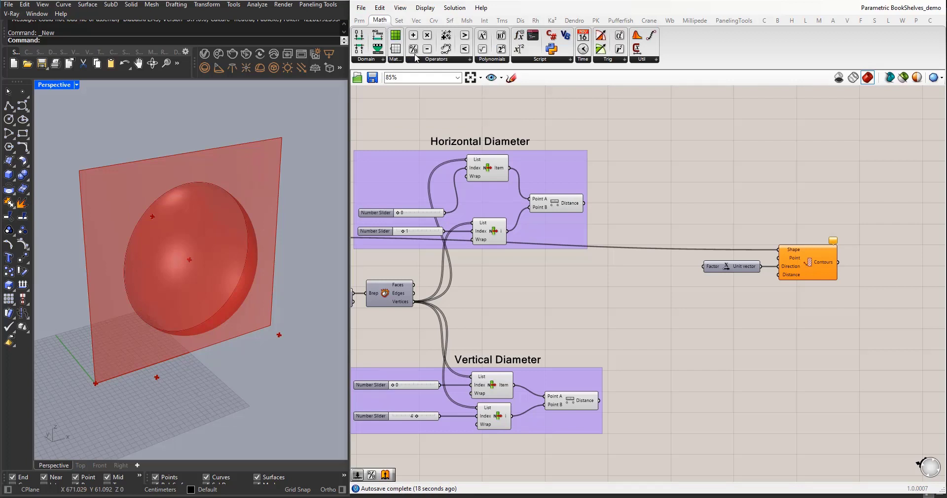
pyautogui.moveTo(415, 58); pyautogui.dragTo(624, 267)
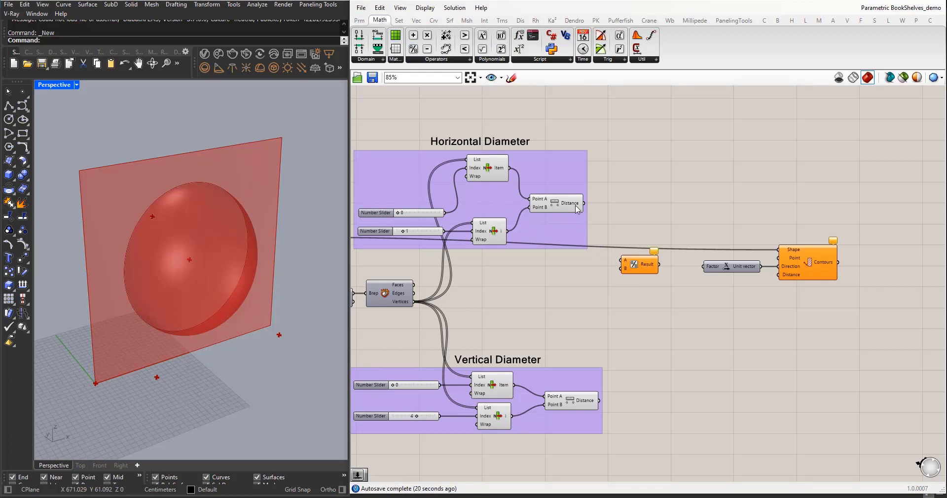
pyautogui.moveTo(584, 202); pyautogui.dragTo(645, 284)
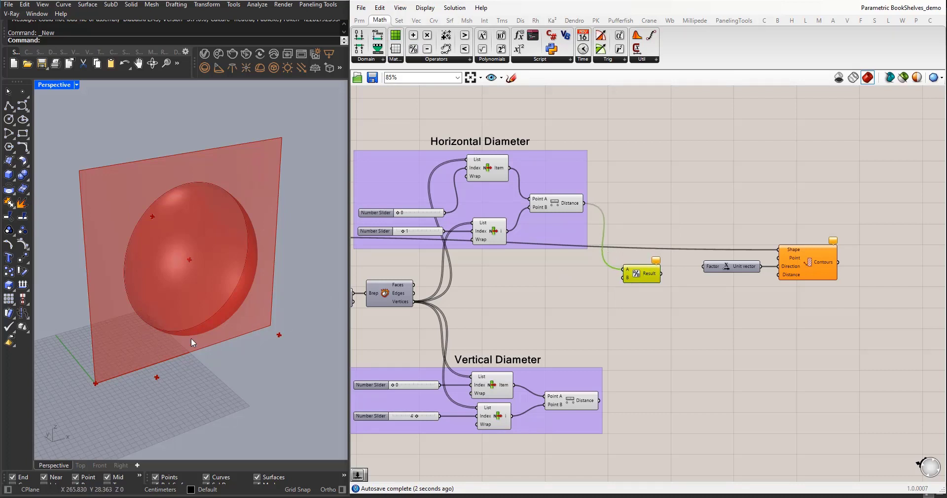
pyautogui.moveTo(209, 299); pyautogui.dragTo(148, 308, button='right')
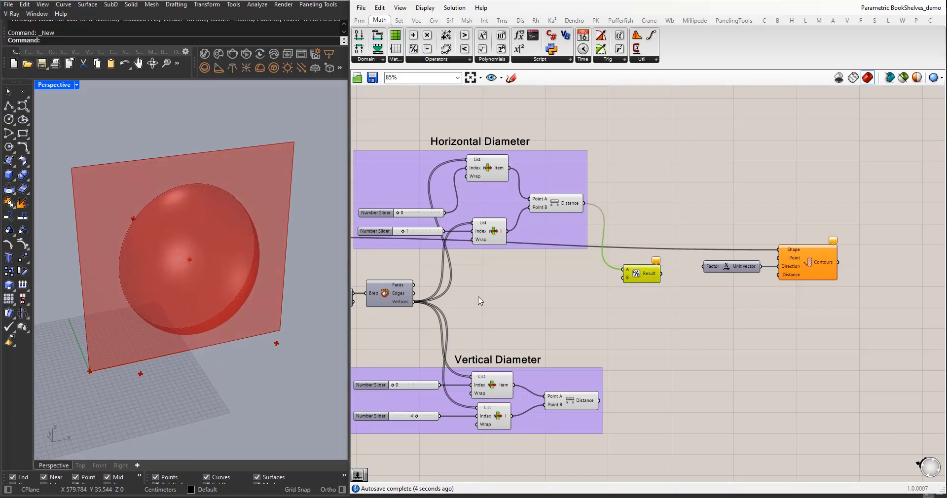
pyautogui.moveTo(640, 281); pyautogui.dragTo(653, 282)
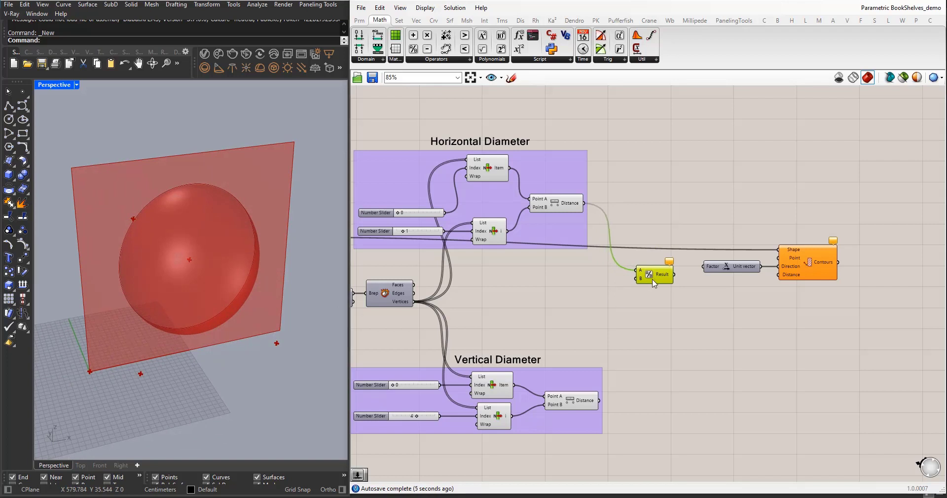
# Step: Add a number slider ranging from 1 to 30 before the Division component and connect it to Division's B input
pyautogui.doubleClick(613, 322)
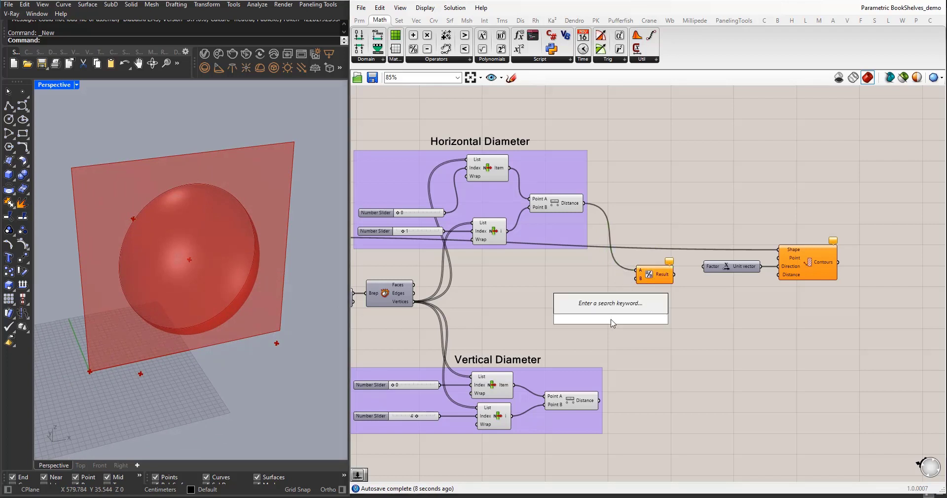
pyautogui.write('1<')
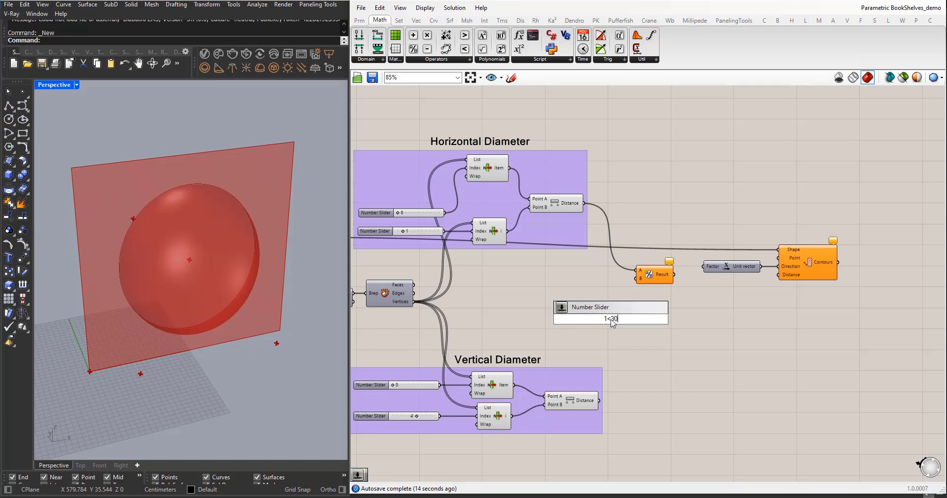
pyautogui.write('30')
pyautogui.press('Return')
pyautogui.moveTo(582, 306); pyautogui.dragTo(555, 279)
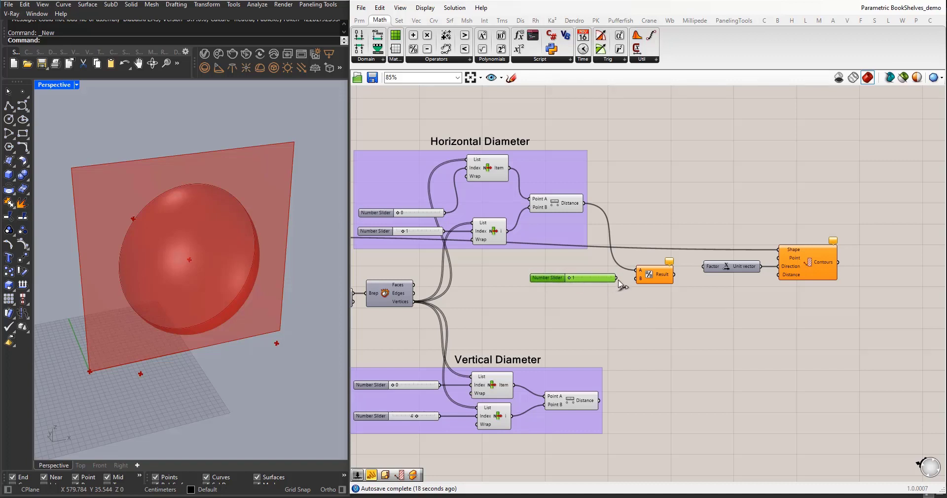
pyautogui.moveTo(616, 278); pyautogui.dragTo(639, 279)
pyautogui.moveTo(554, 284); pyautogui.dragTo(556, 285)
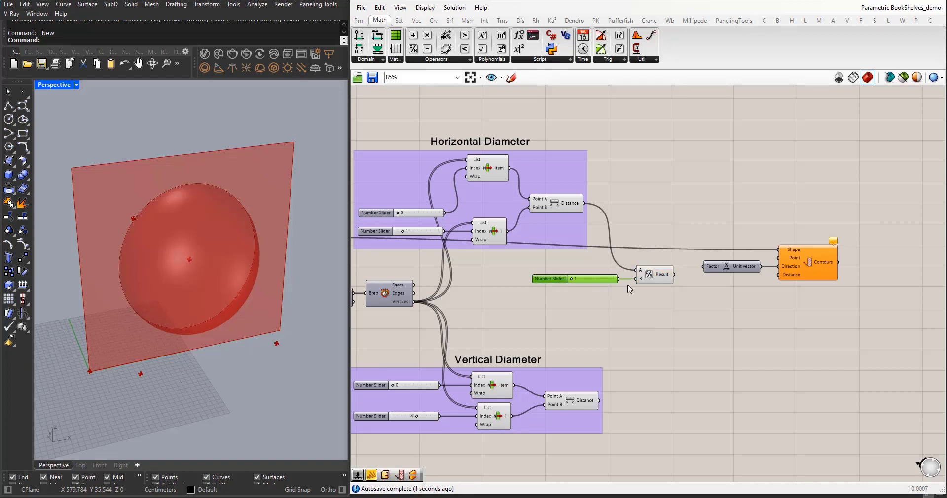
# Step: Connect the Division component's Result output to the Contour component's Distance input and move Division slightly below Unit X
pyautogui.moveTo(720, 305); pyautogui.dragTo(529, 269)
pyautogui.moveTo(661, 276); pyautogui.dragTo(780, 276)
pyautogui.click(675, 301)
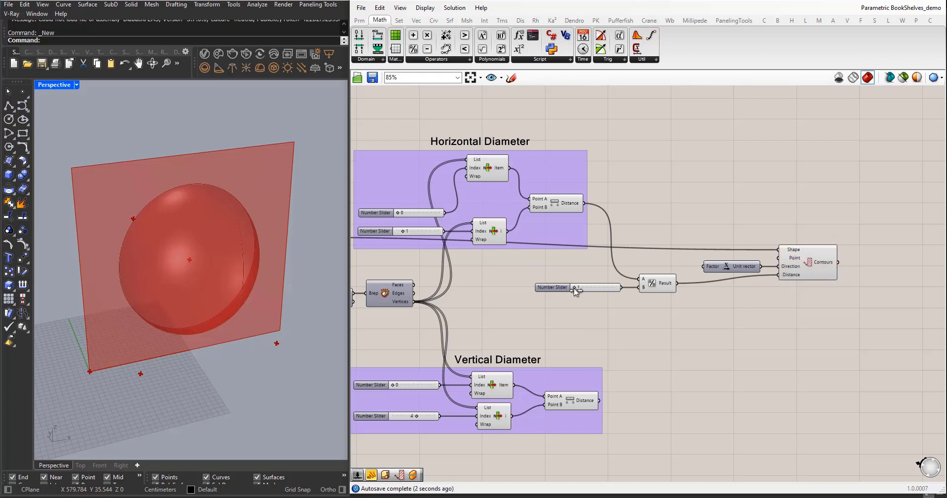
# Step: Set the slider feeding Division's B input to 12 and inspect the contour spacing on the shape
pyautogui.moveTo(575, 289); pyautogui.dragTo(590, 289)
pyautogui.click(806, 264)
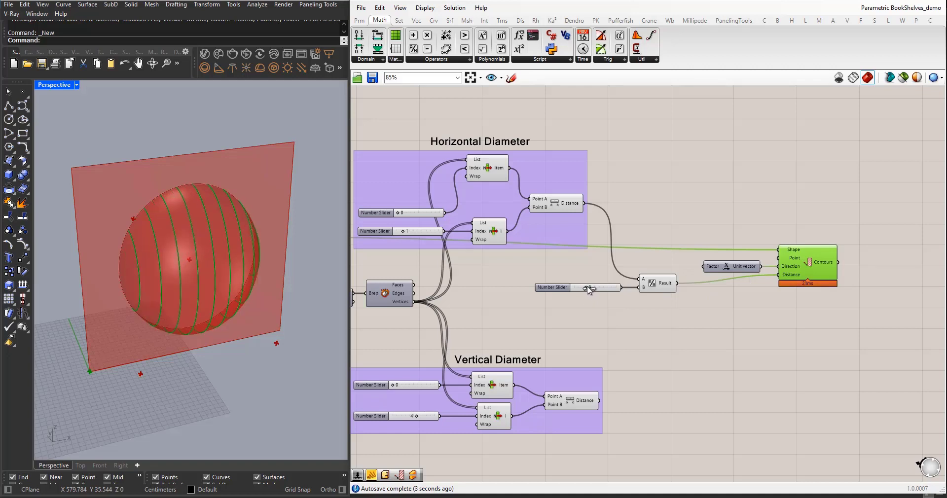
pyautogui.moveTo(207, 277); pyautogui.dragTo(142, 274, button='right')
pyautogui.moveTo(227, 273); pyautogui.dragTo(158, 264, button='right')
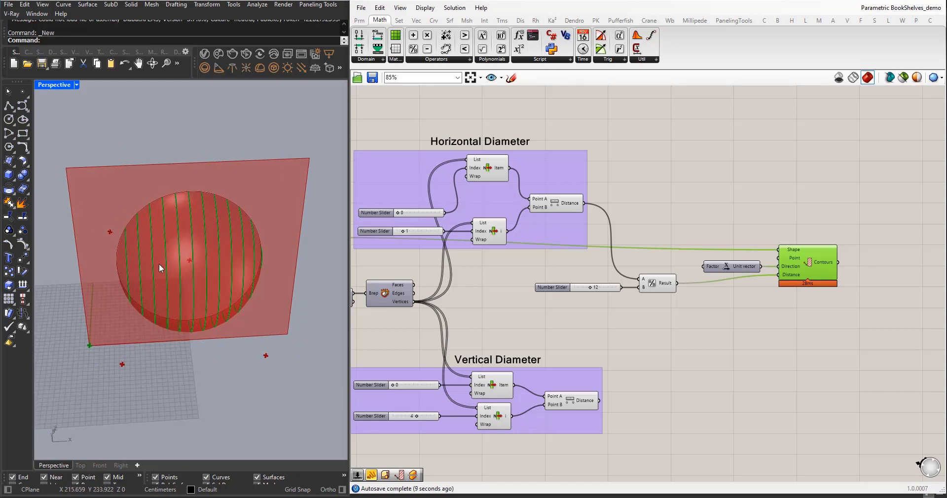
pyautogui.moveTo(230, 268); pyautogui.dragTo(255, 255, button='right')
# Step: Connect the Centroid output of the Area component in the Base Sphere group to the Contour component's Point input
pyautogui.scroll(-7, 846, 310)
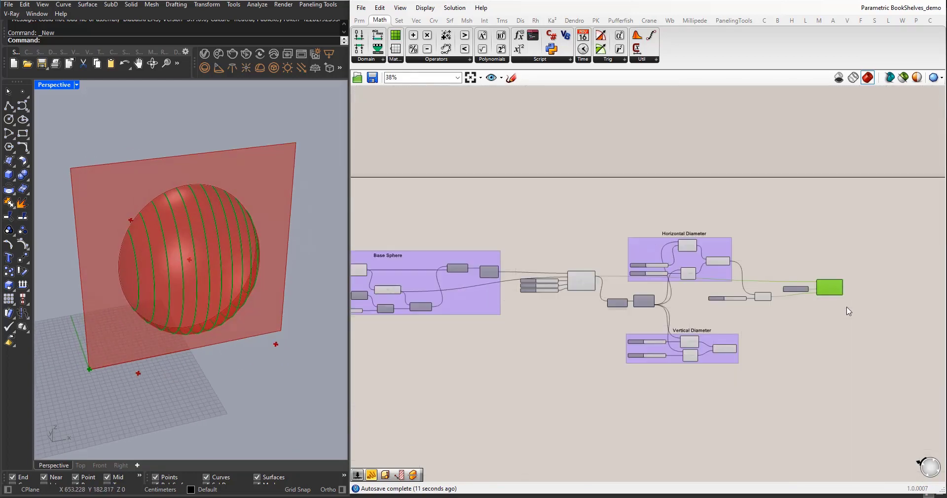
pyautogui.scroll(5, 529, 320)
pyautogui.scroll(2, 523, 308)
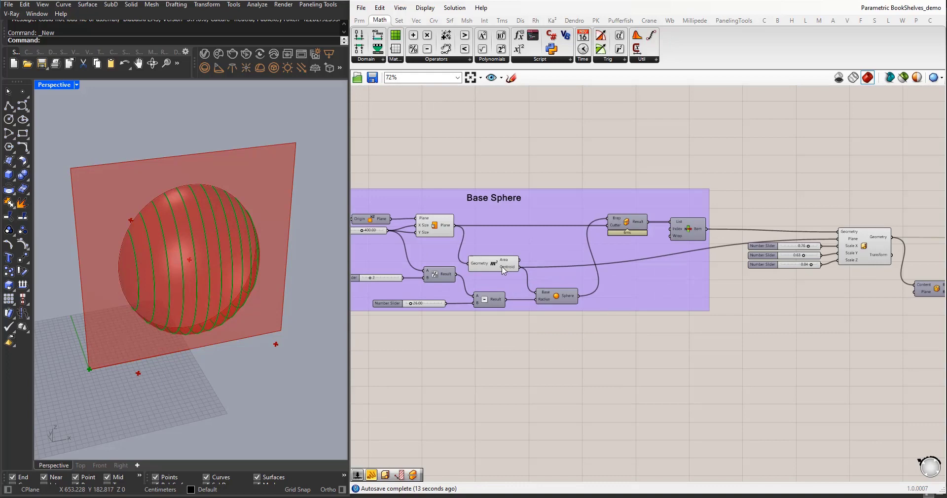
pyautogui.moveTo(520, 267); pyautogui.dragTo(845, 235)
pyautogui.scroll(-7, 457, 259)
pyautogui.scroll(12, 835, 275)
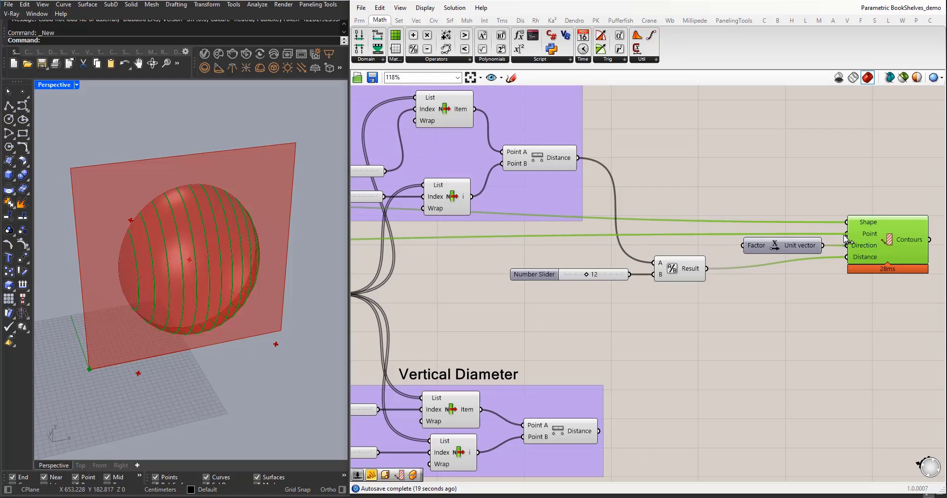
# Step: Check the contours in the model and set the slider feeding Division's B input to 9
pyautogui.moveTo(226, 220); pyautogui.dragTo(182, 218, button='right')
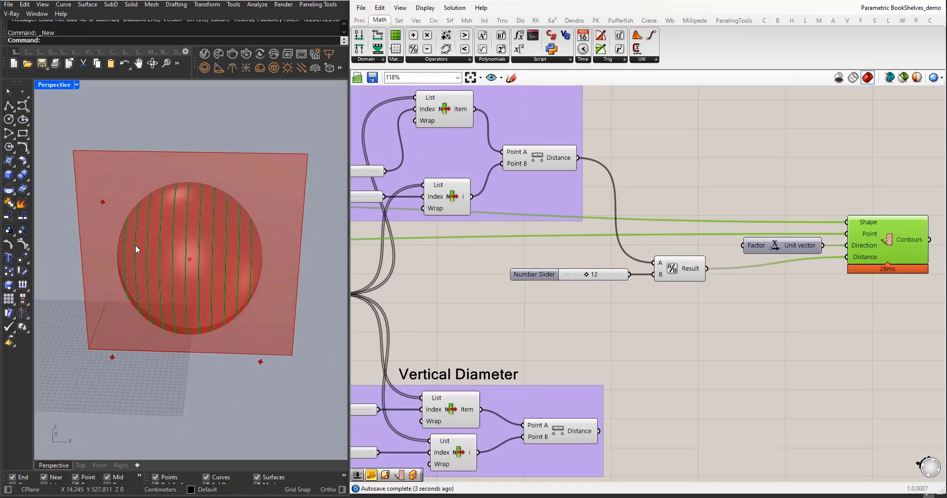
pyautogui.moveTo(138, 249); pyautogui.dragTo(161, 249, button='right')
pyautogui.moveTo(587, 274); pyautogui.dragTo(580, 275)
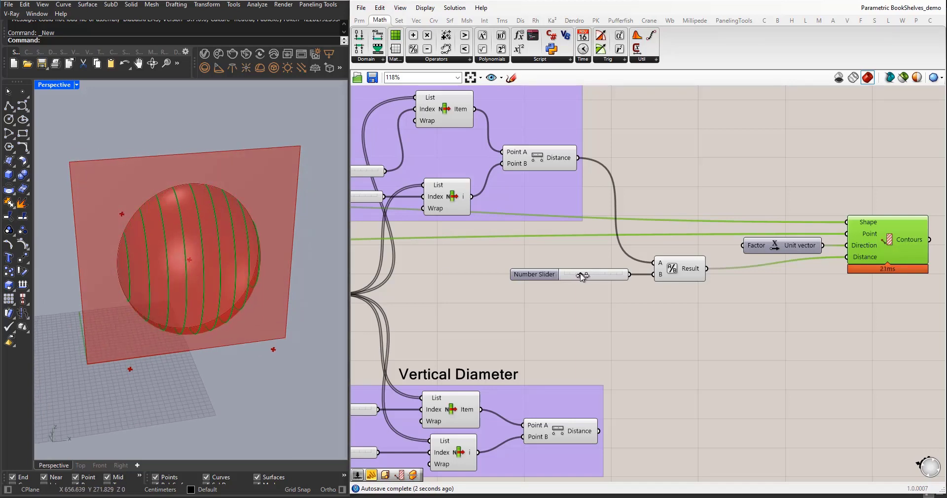
# Step: Turn off the preview of the scale component so only its contour curves are displayed with the plane
pyautogui.scroll(-3, 582, 276)
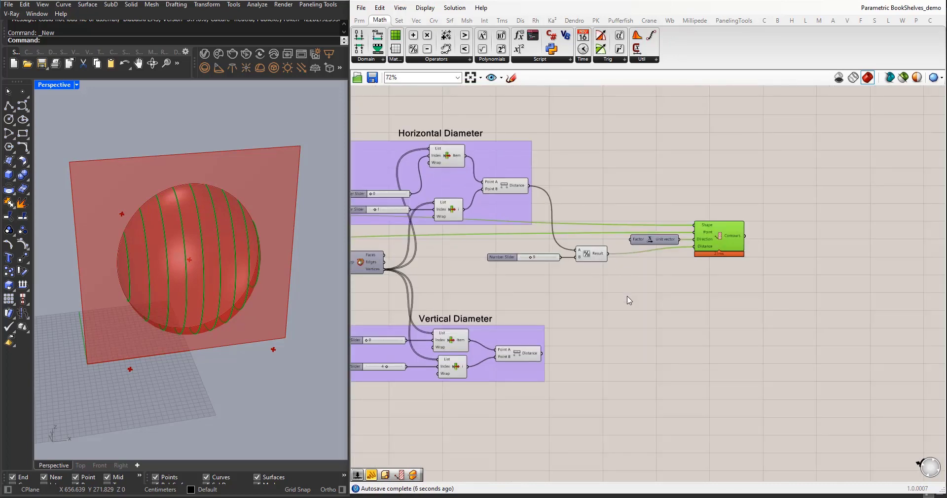
pyautogui.scroll(-4, 786, 296)
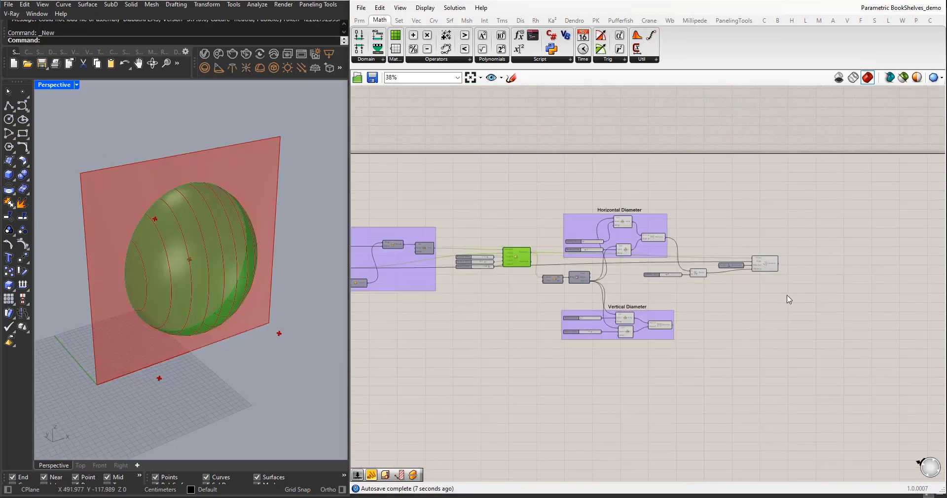
pyautogui.scroll(4, 564, 264)
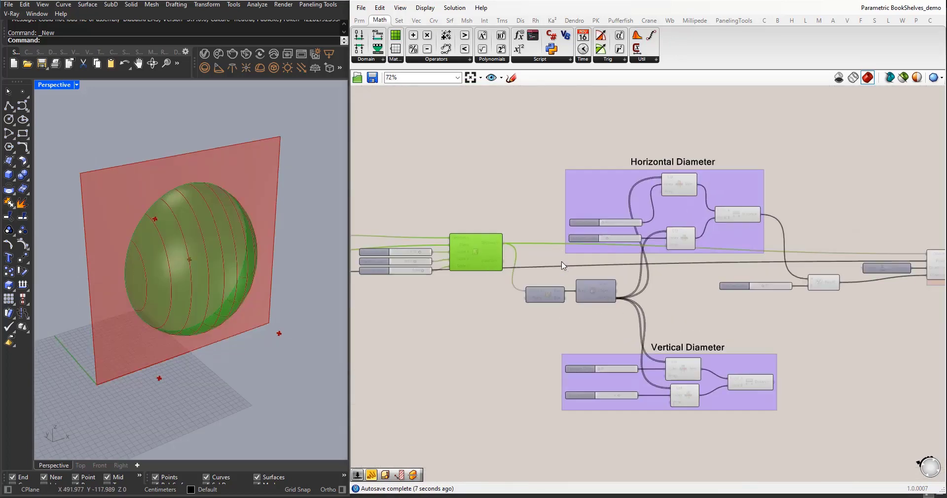
pyautogui.moveTo(493, 333); pyautogui.dragTo(497, 317)
pyautogui.moveTo(483, 285); pyautogui.dragTo(478, 281)
pyautogui.click(477, 236)
pyautogui.middleClick(476, 235)
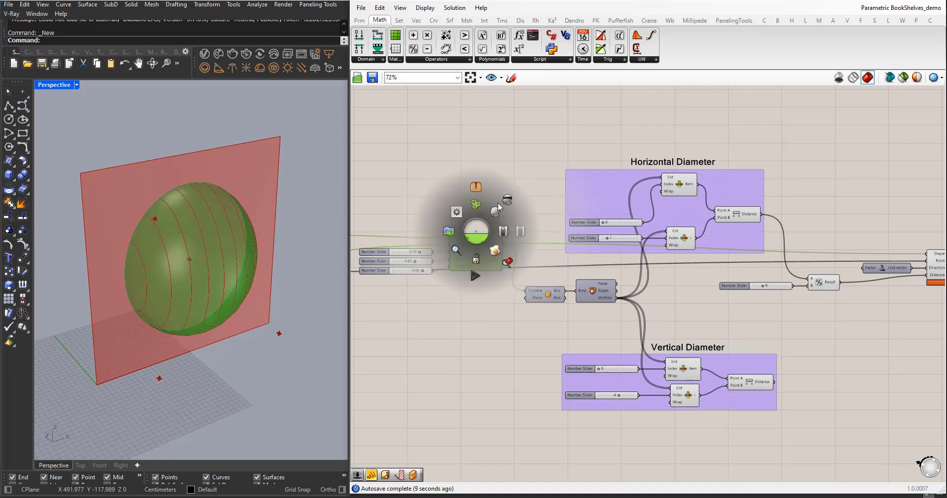
pyautogui.click(498, 202)
# Step: Add a Close Curve component after Contour and connect the Contours output to its Curve input
pyautogui.scroll(-4, 486, 289)
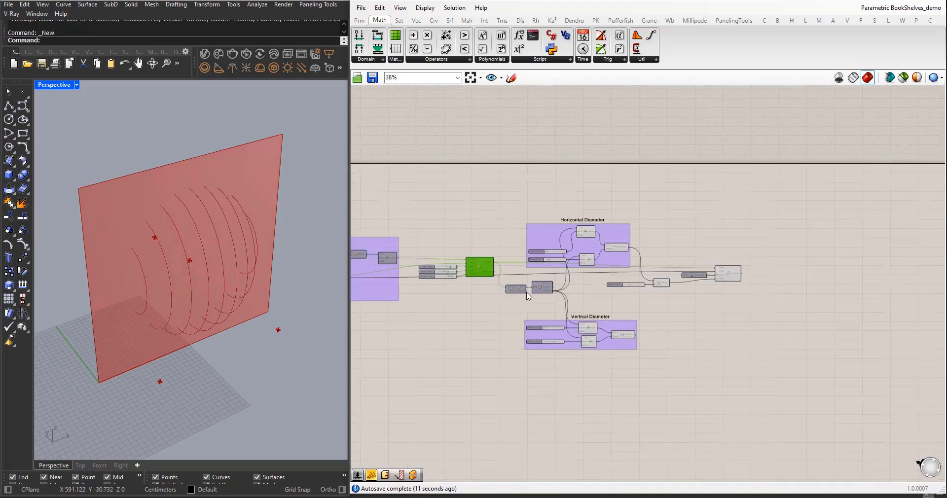
pyautogui.scroll(5, 789, 296)
pyautogui.scroll(1, 660, 293)
pyautogui.moveTo(220, 251); pyautogui.dragTo(214, 242, button='right')
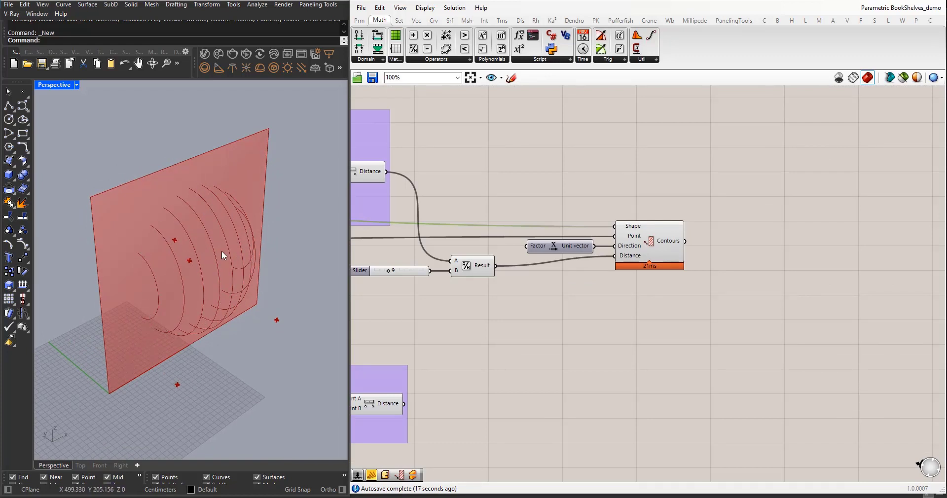
pyautogui.moveTo(222, 255); pyautogui.dragTo(210, 232, button='right')
pyautogui.scroll(3, 499, 291)
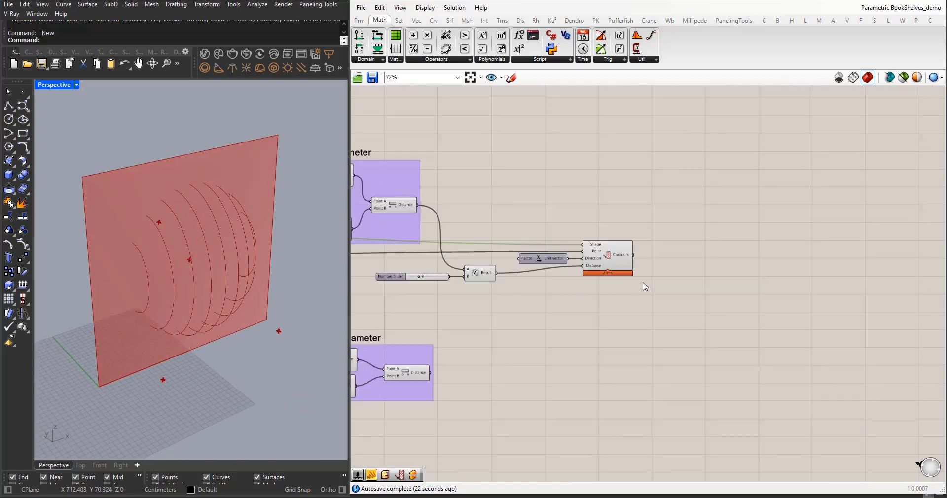
pyautogui.doubleClick(698, 291)
pyautogui.write('c')
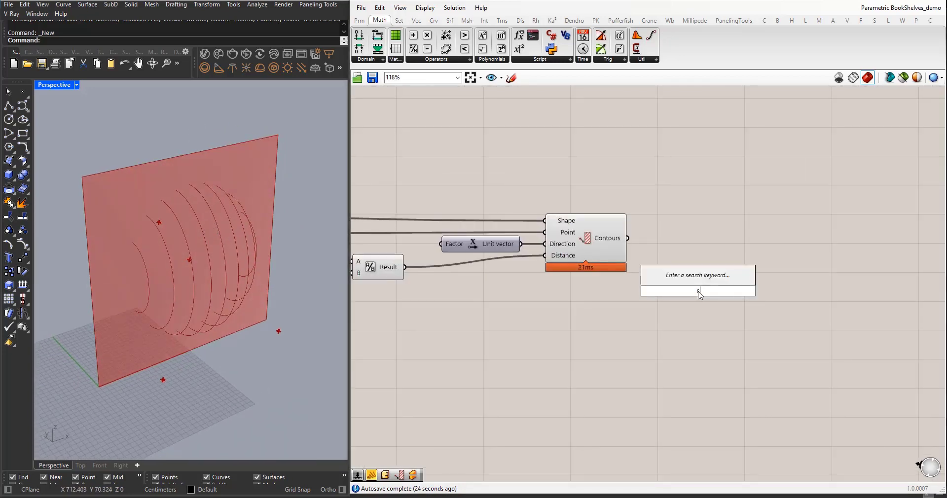
pyautogui.write('lose')
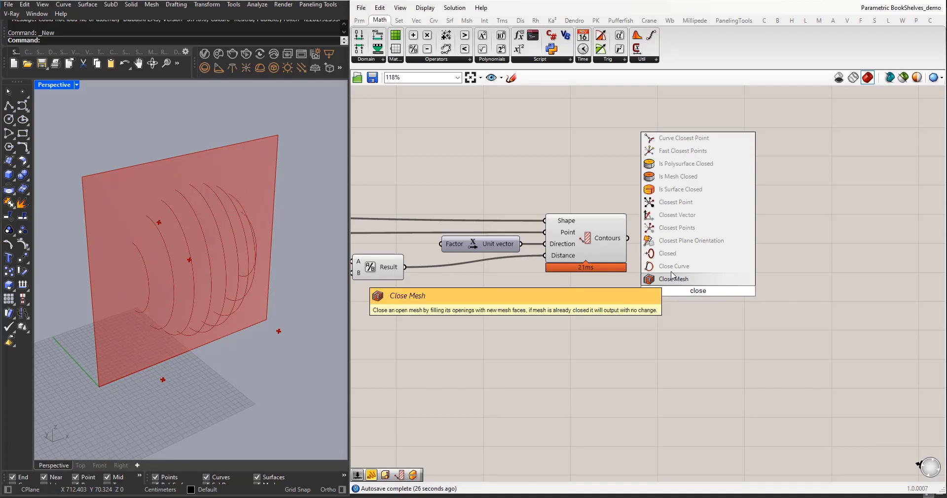
pyautogui.click(690, 268)
pyautogui.moveTo(628, 239); pyautogui.dragTo(672, 269)
# Step: Turn off the preview of the Contour component and inspect the closed curves in the model
pyautogui.click(589, 254)
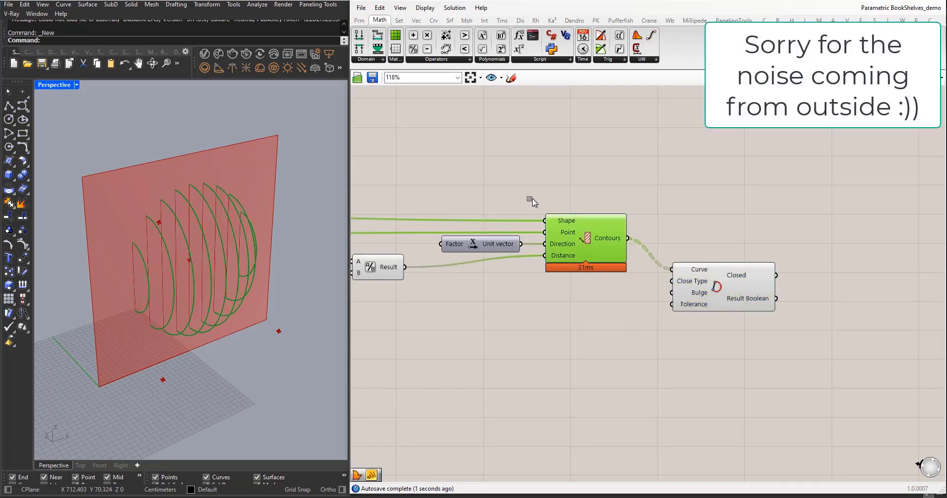
pyautogui.press('space')
pyautogui.click(609, 315)
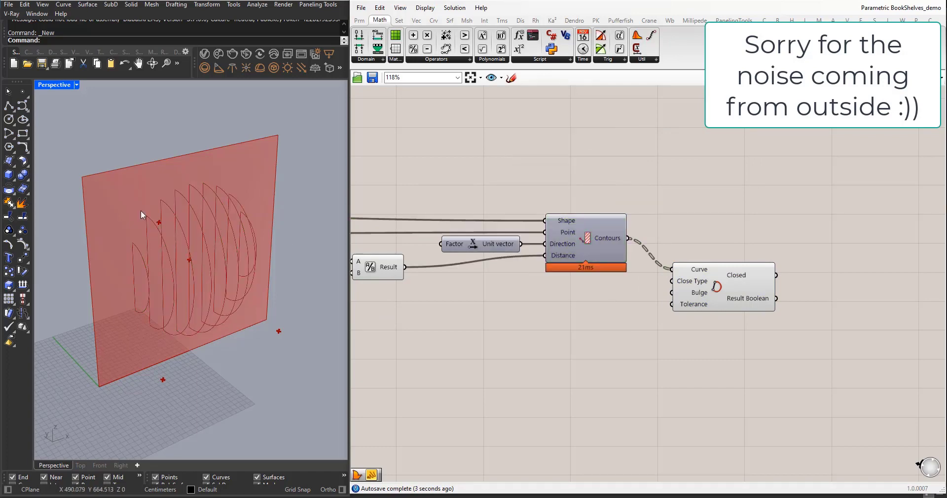
pyautogui.moveTo(141, 210); pyautogui.dragTo(188, 218, button='right')
# Step: Move the Close Curve component up to line its Curve input up with the Contours output
pyautogui.moveTo(729, 294); pyautogui.dragTo(729, 263)
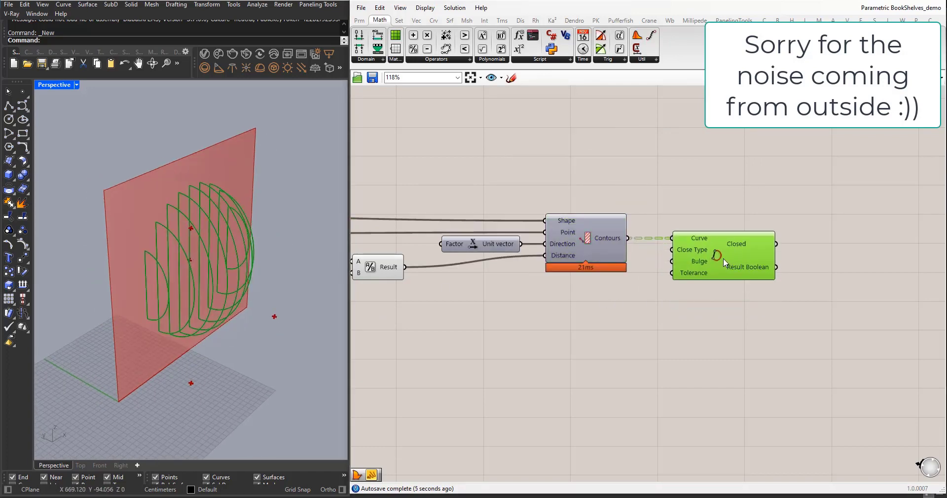
pyautogui.scroll(3, 724, 263)
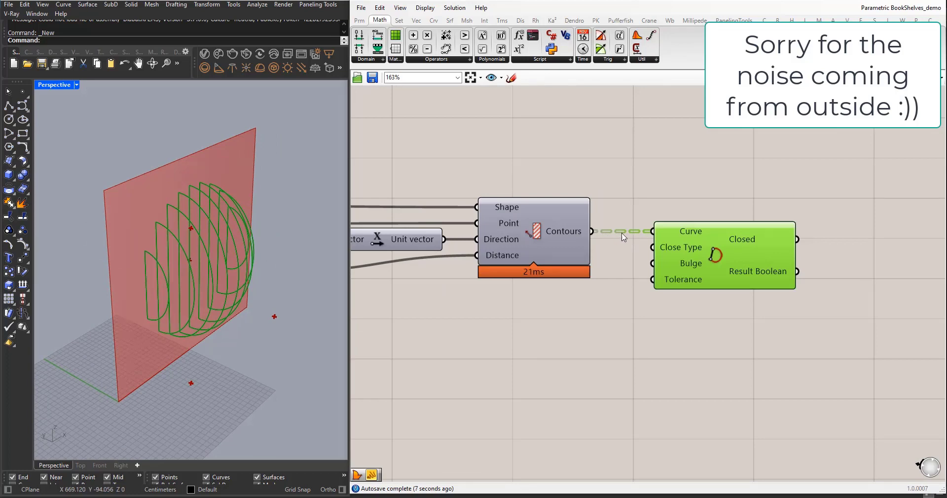
pyautogui.scroll(-3, 527, 282)
# Step: Add a Panel after Close Curve, connect the Closed output to it, and enlarge it to read the data structure
pyautogui.doubleClick(778, 296)
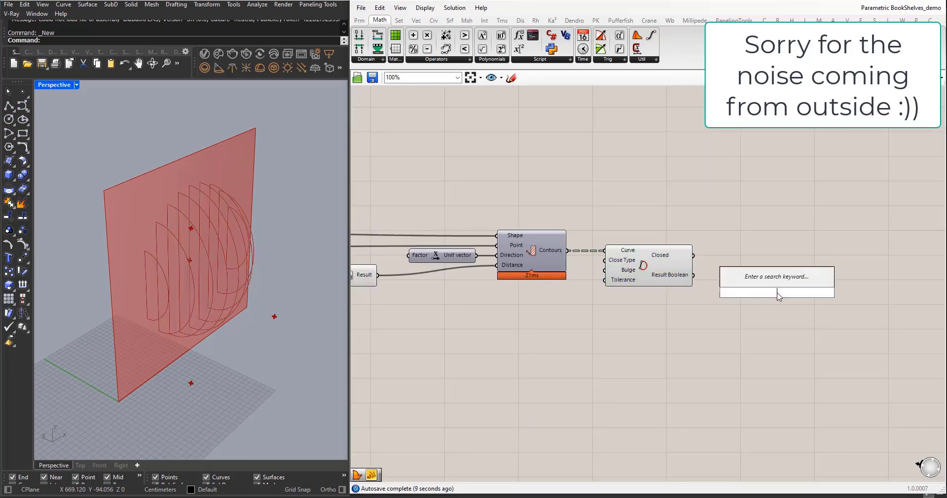
pyautogui.write('panel')
pyautogui.press('Return')
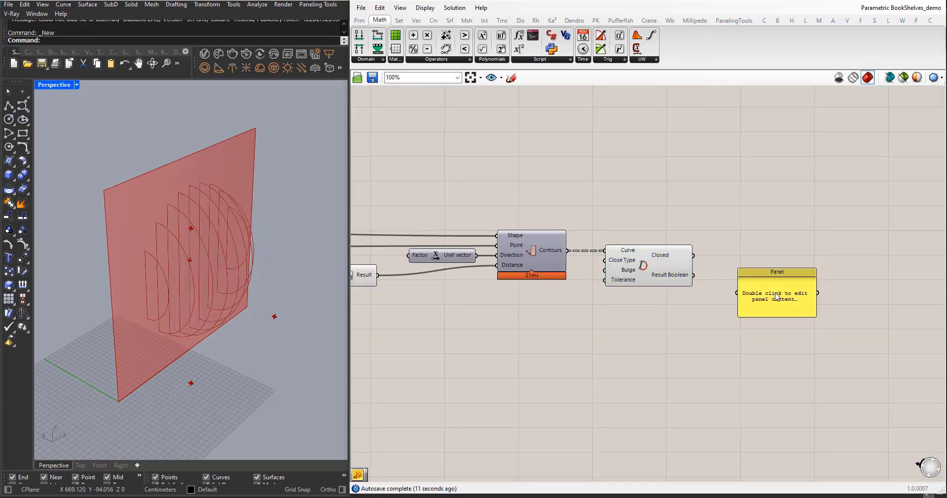
pyautogui.moveTo(693, 256); pyautogui.dragTo(771, 146)
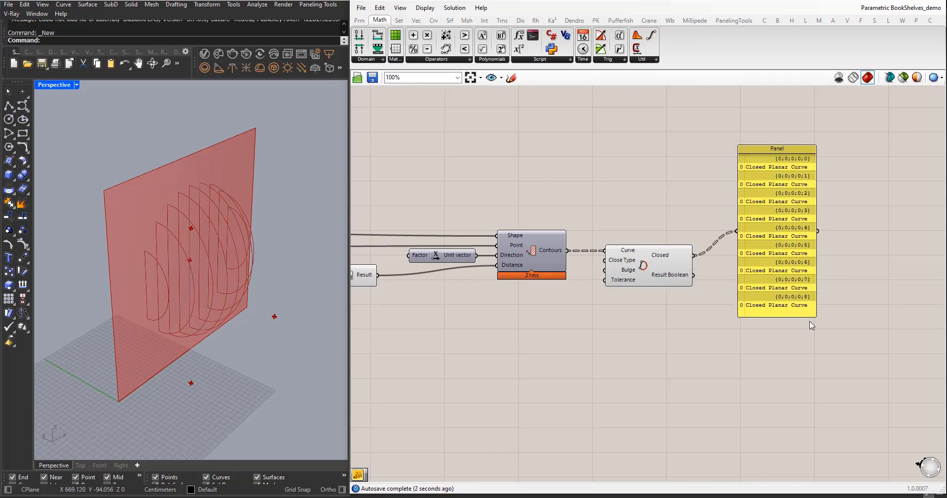
pyautogui.moveTo(814, 316); pyautogui.dragTo(840, 345)
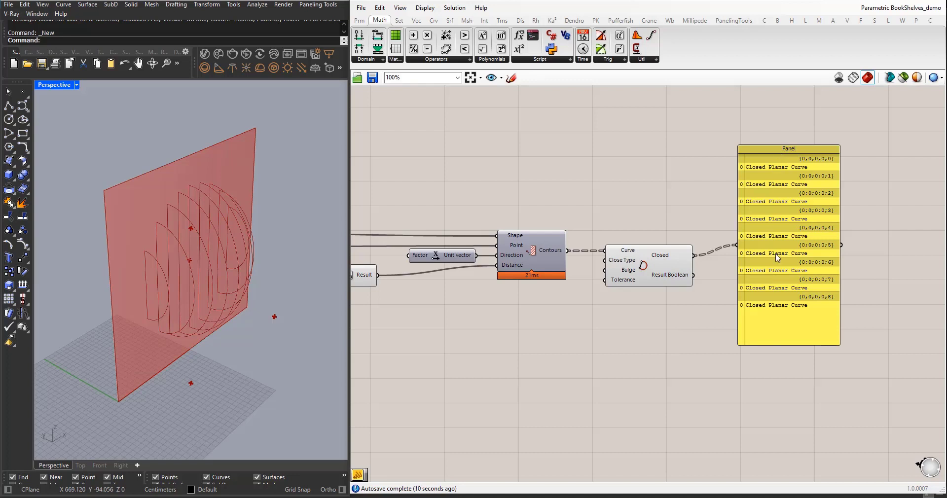
# Step: Flatten the Curve input of the Close Curve component and delete the panel attached to its Closed output
pyautogui.rightClick(629, 254)
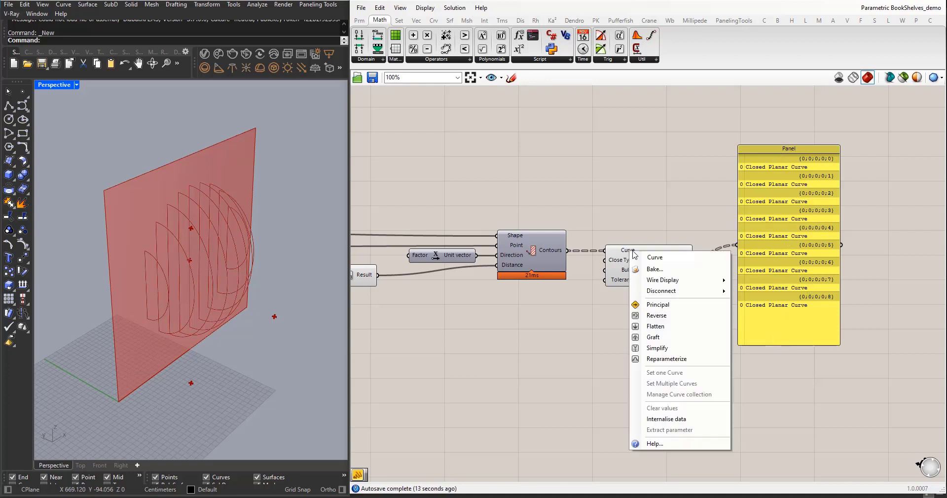
pyautogui.click(655, 327)
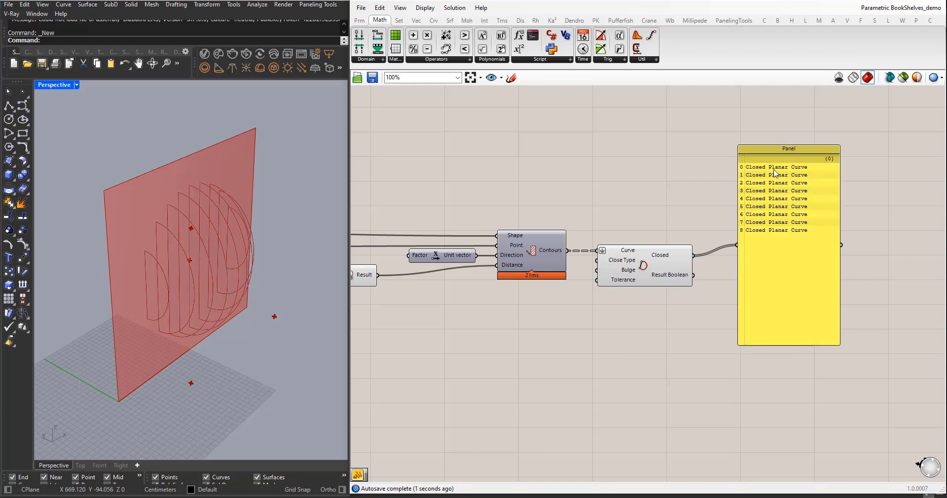
pyautogui.click(785, 262)
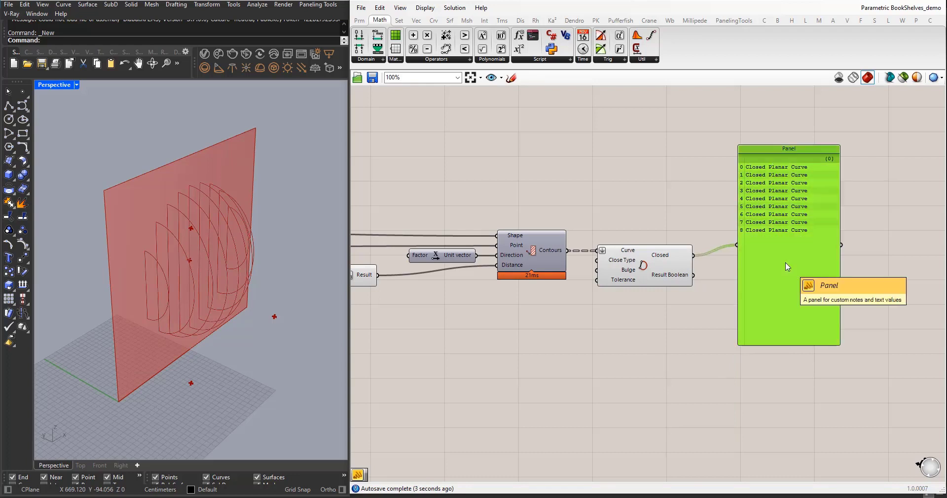
pyautogui.press('Delete')
pyautogui.moveTo(642, 266); pyautogui.dragTo(648, 265)
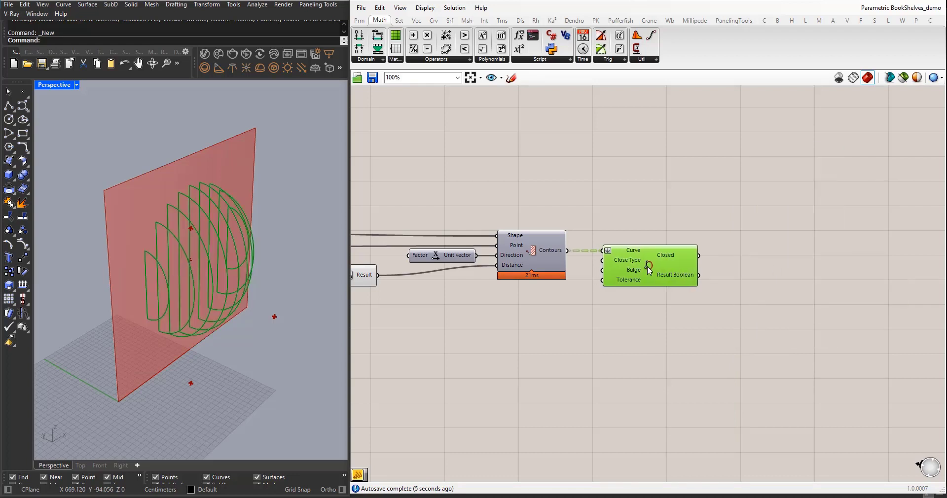
# Step: Add an Extrude component after Close Curve and connect the Closed output to its Base input
pyautogui.scroll(-1, 493, 301)
pyautogui.moveTo(232, 300)
pyautogui.mouseDown(button='right')
pyautogui.moveTo(240, 296)
pyautogui.moveTo(231, 301)
pyautogui.mouseUp(button='right')
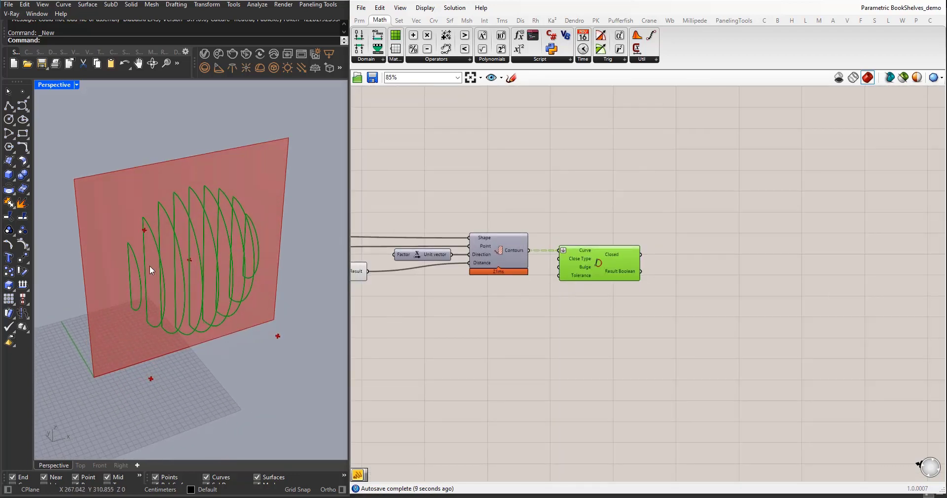
pyautogui.doubleClick(715, 304)
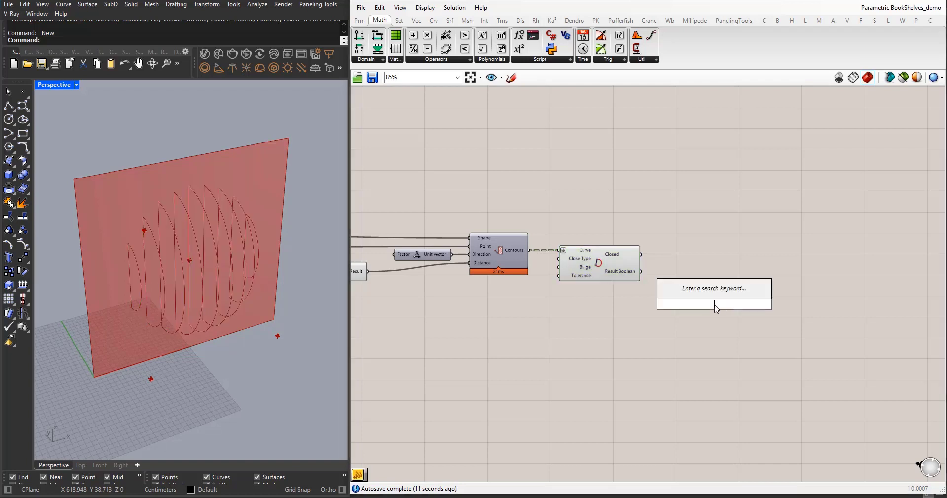
pyautogui.write('extrude')
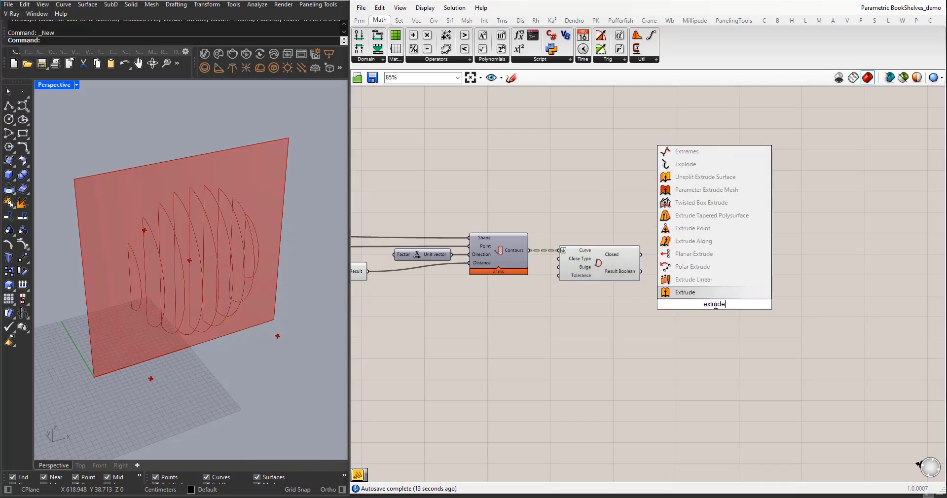
pyautogui.press('Return')
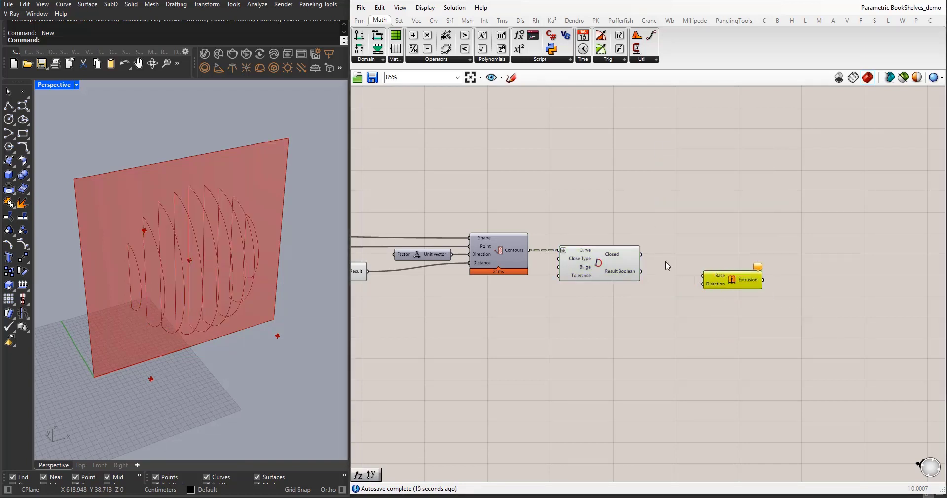
pyautogui.moveTo(641, 255); pyautogui.dragTo(706, 297)
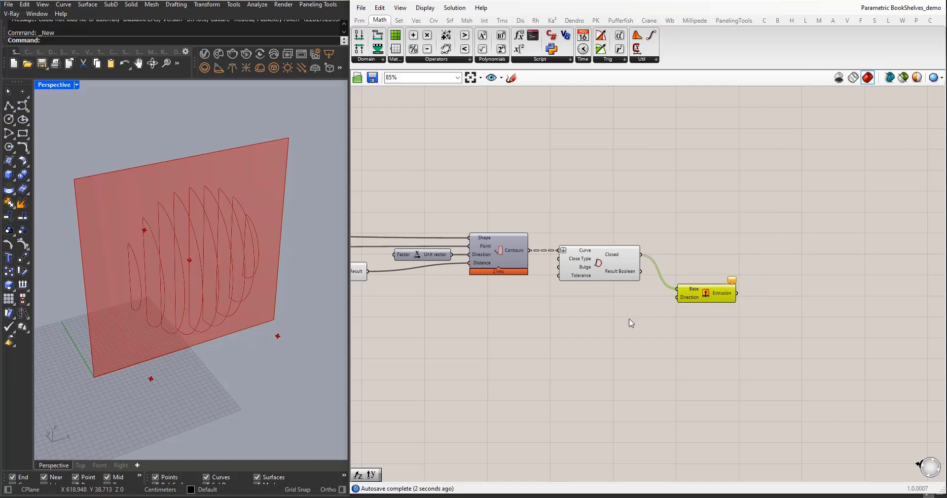
# Step: Add a Unit X vector component, connect it to the Direction input of Extrude, and line the two up
pyautogui.moveTo(207, 297); pyautogui.dragTo(229, 303, button='right')
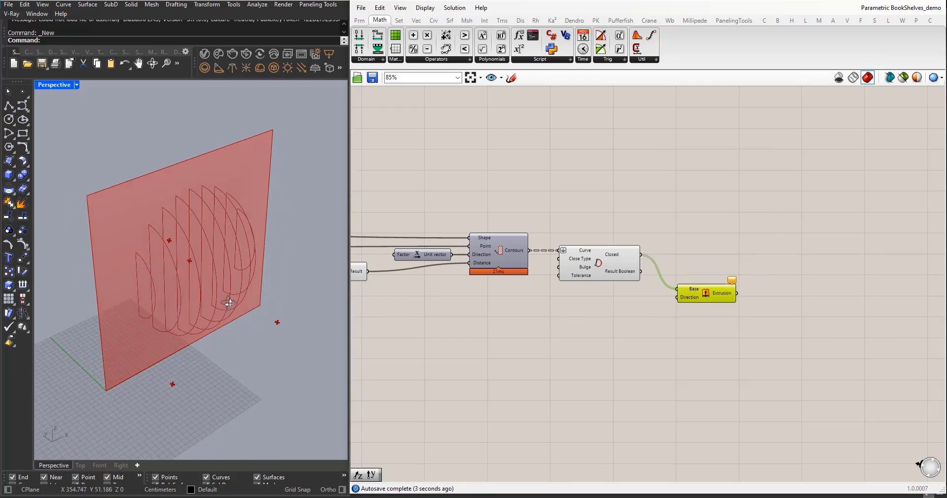
pyautogui.doubleClick(615, 340)
pyautogui.write('x')
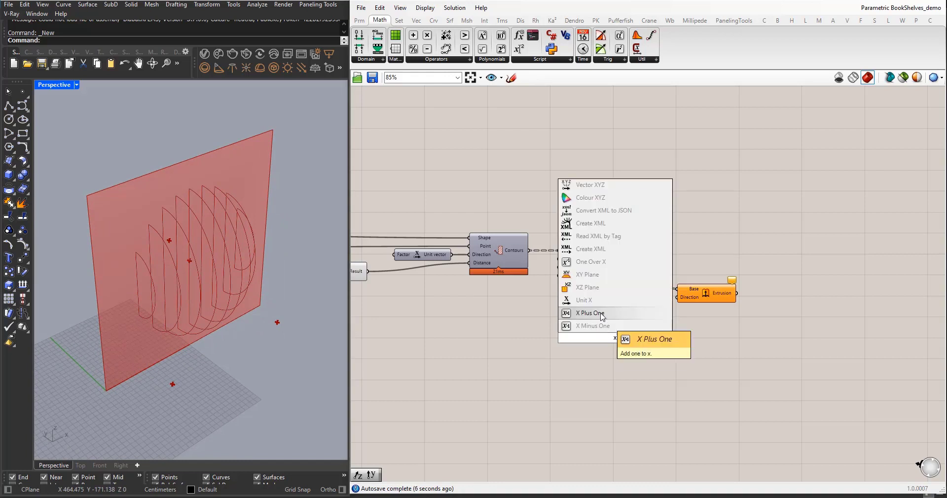
pyautogui.click(605, 303)
pyautogui.click(613, 335)
pyautogui.moveTo(613, 337); pyautogui.dragTo(678, 297)
pyautogui.moveTo(619, 305); pyautogui.dragTo(633, 302)
# Step: Add a number slider of 2.00, connect it to the Factor input of the new Unit X, and check the extrusion
pyautogui.doubleClick(546, 356)
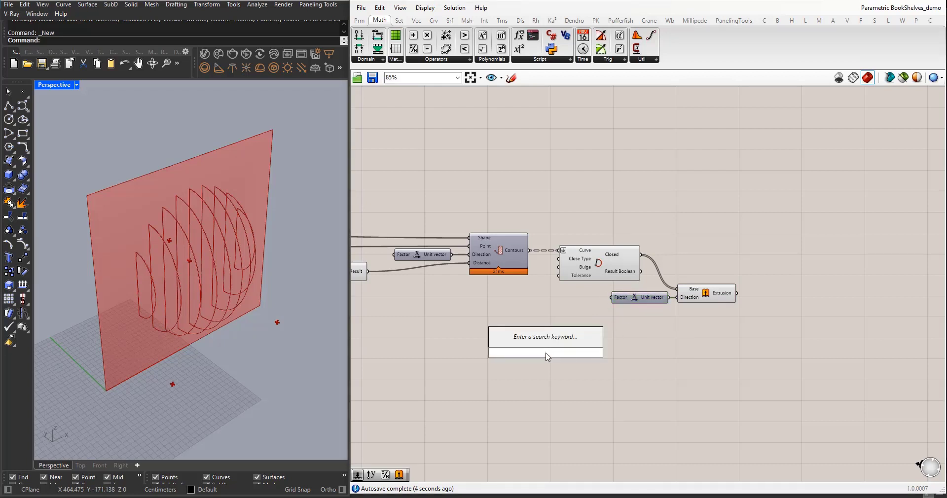
pyautogui.write('2')
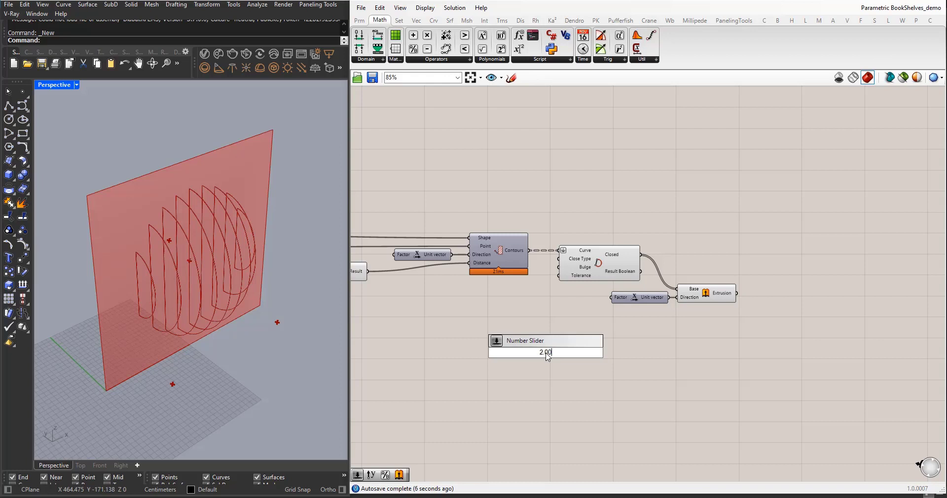
pyautogui.press('Return')
pyautogui.moveTo(531, 305); pyautogui.dragTo(530, 304)
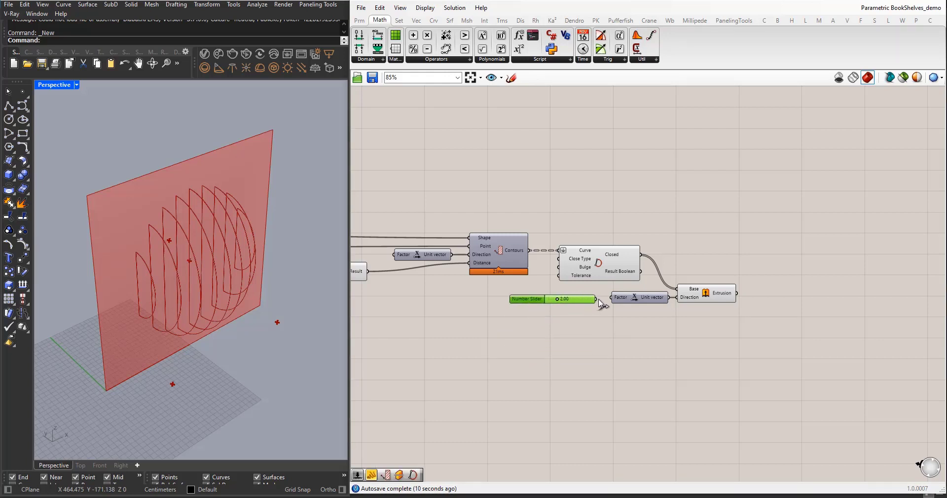
pyautogui.moveTo(599, 301); pyautogui.dragTo(543, 302)
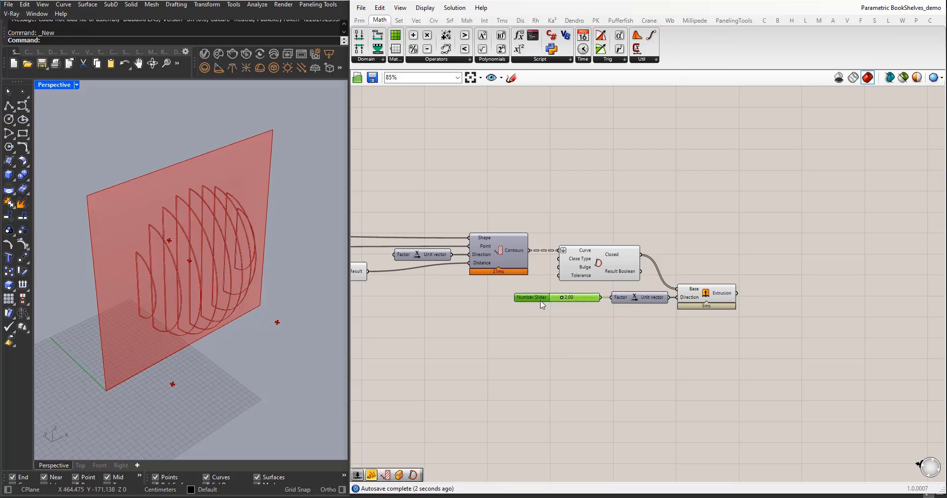
pyautogui.scroll(3, 245, 259)
pyautogui.scroll(5, 173, 196)
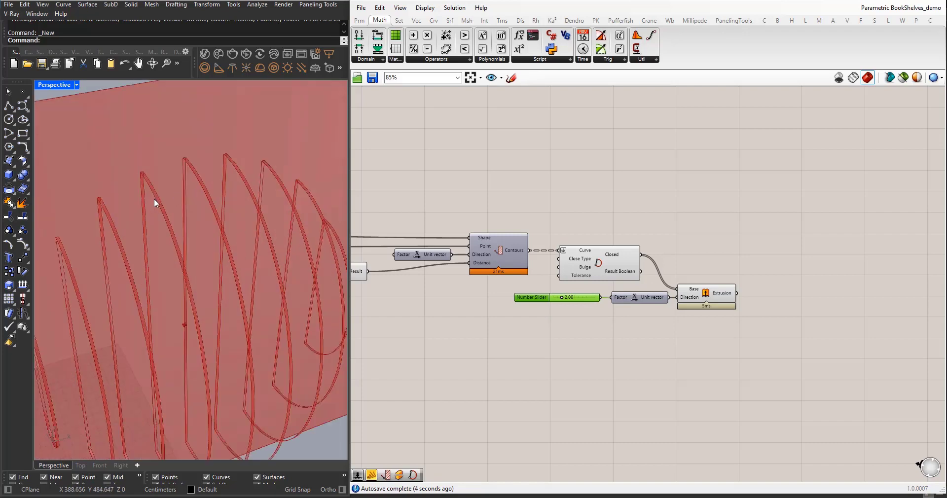
pyautogui.scroll(-3, 130, 200)
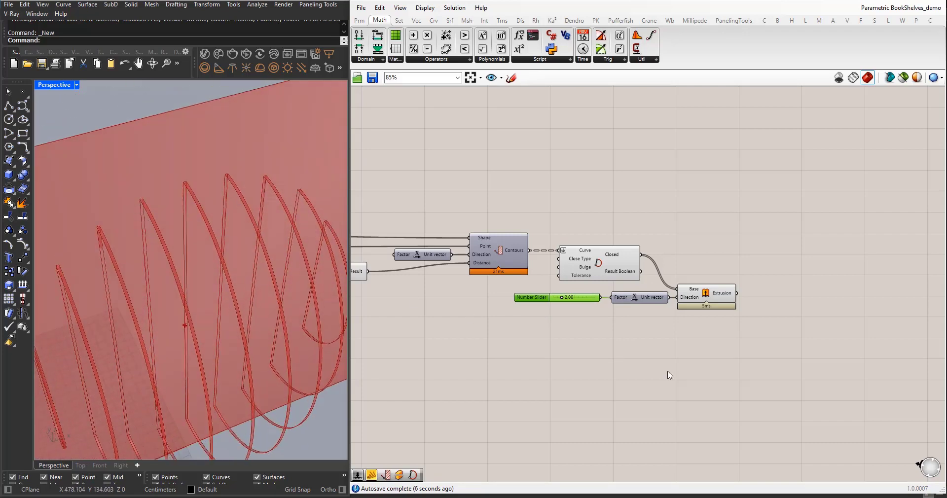
# Step: Duplicate the Extrude component with its connections below the original and move the slider and Unit X between the two
pyautogui.click(732, 346)
pyautogui.moveTo(743, 351); pyautogui.dragTo(622, 292)
pyautogui.click(650, 339)
pyautogui.click(711, 293)
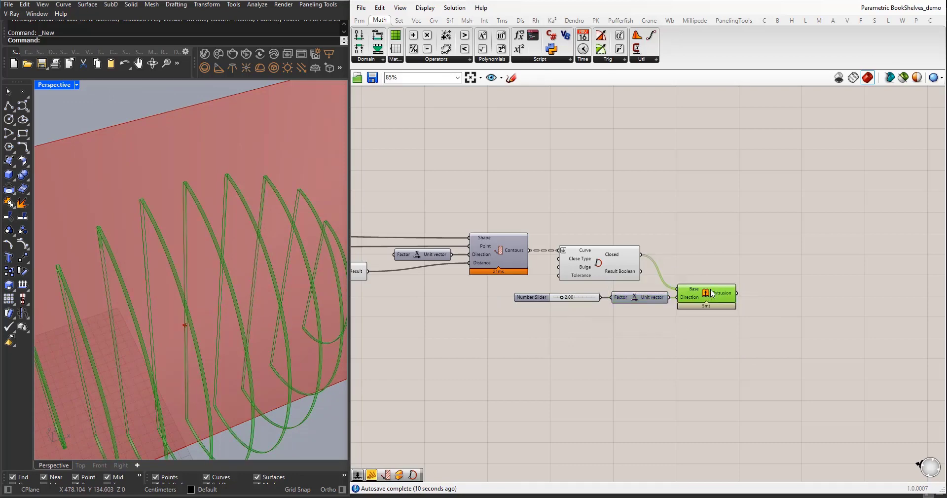
pyautogui.keyDown('alt'); pyautogui.moveTo(712, 293); pyautogui.dragTo(712, 334); pyautogui.keyUp('alt')
pyautogui.click(636, 345)
pyautogui.moveTo(633, 318); pyautogui.dragTo(555, 296)
pyautogui.moveTo(647, 301); pyautogui.dragTo(609, 317)
pyautogui.click(635, 347)
# Step: Reverse the lower Extrude by giving its Direction input the expression -x, and inspect the shelf thickness in the model
pyautogui.scroll(3, 676, 339)
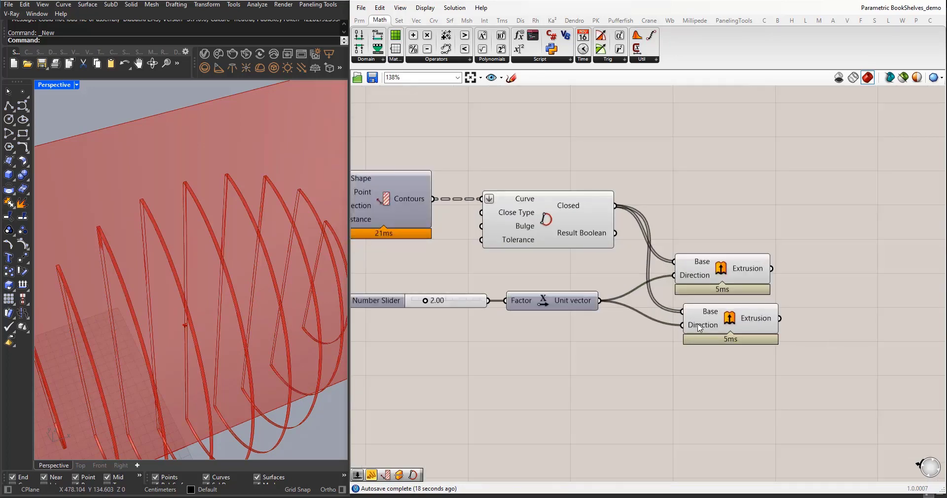
pyautogui.rightClick(696, 325)
pyautogui.moveTo(745, 408)
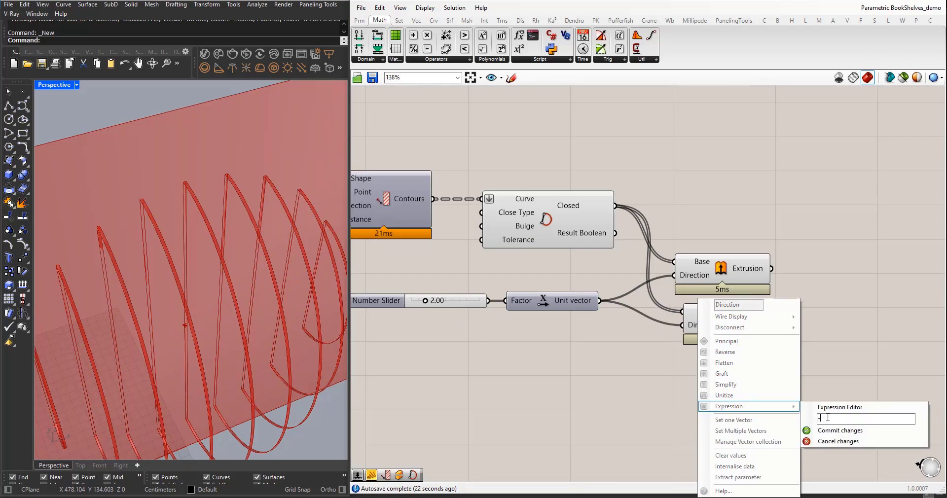
pyautogui.write('-x')
pyautogui.click(840, 430)
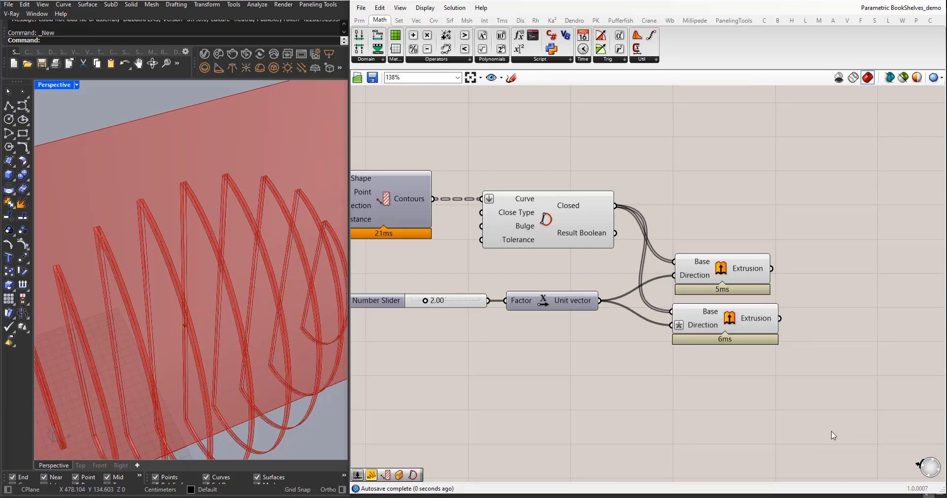
pyautogui.scroll(3, 218, 247)
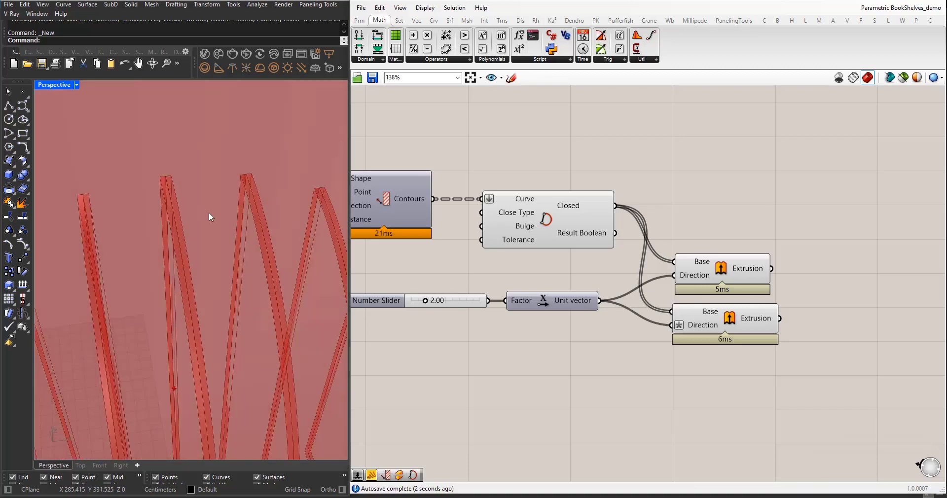
pyautogui.scroll(-3, 513, 321)
pyautogui.scroll(1, 464, 309)
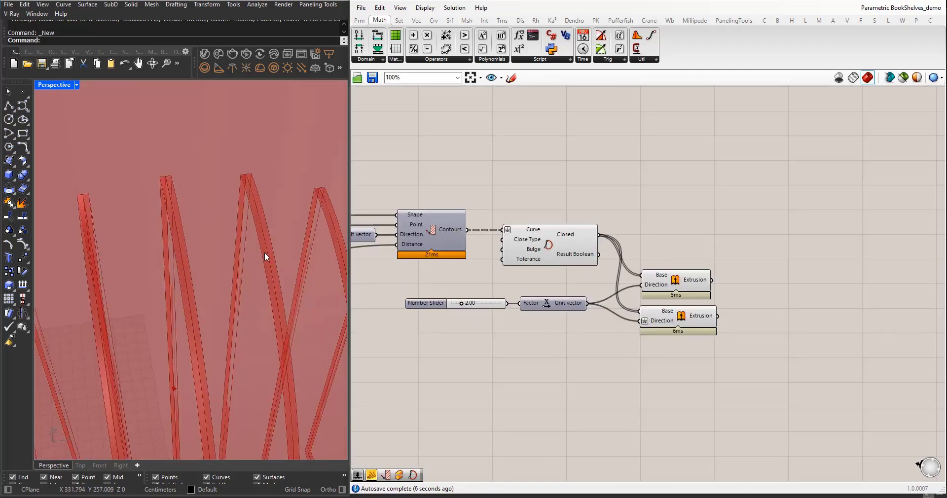
pyautogui.scroll(-2, 264, 259)
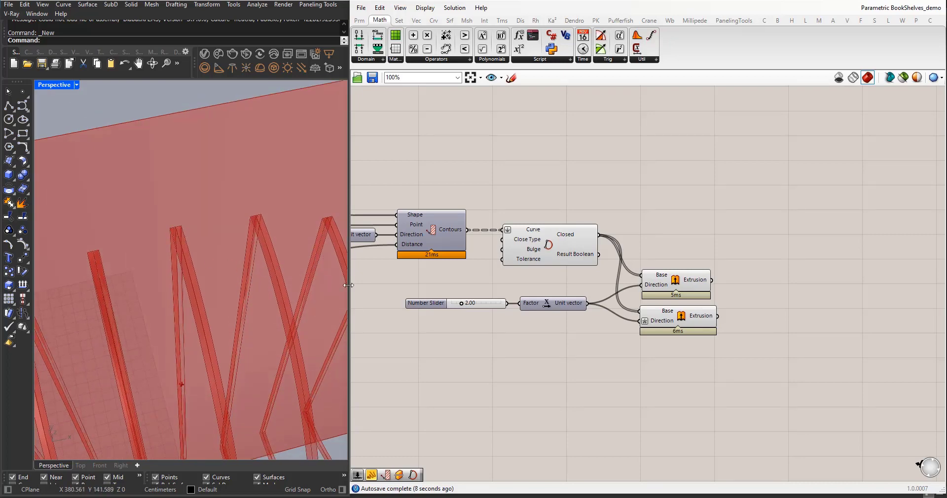
pyautogui.scroll(2, 463, 310)
# Step: Set the extrusion thickness slider to 1.50 and review the thinner shelves in the model
pyautogui.moveTo(462, 301); pyautogui.dragTo(458, 302)
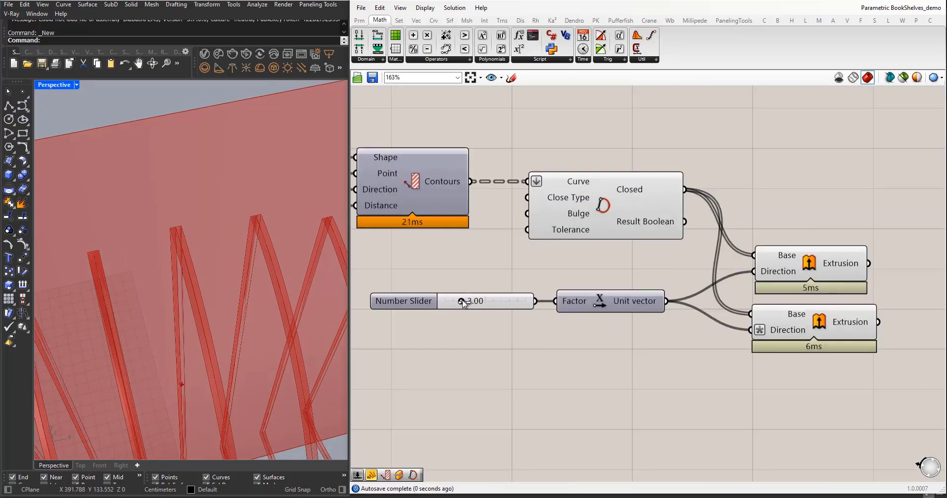
pyautogui.doubleClick(486, 309)
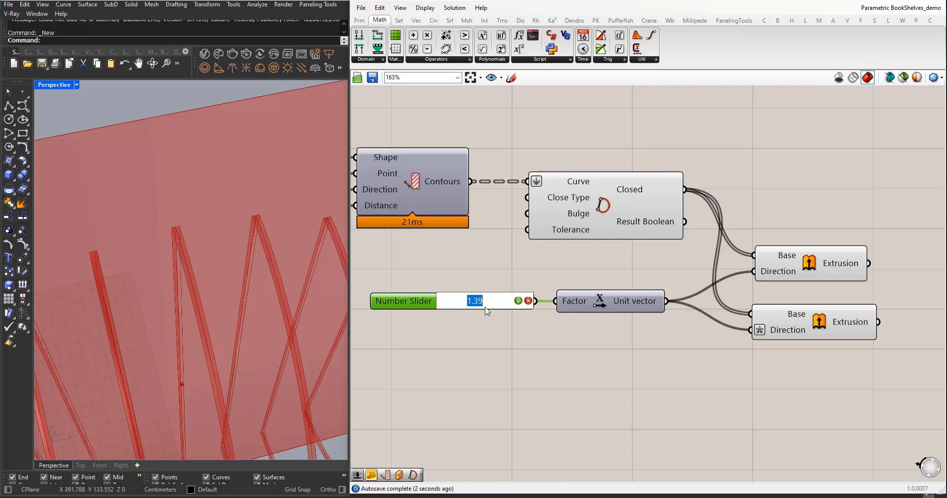
pyautogui.write('1')
pyautogui.click(518, 301)
pyautogui.scroll(-3, 494, 271)
pyautogui.scroll(-4, 239, 232)
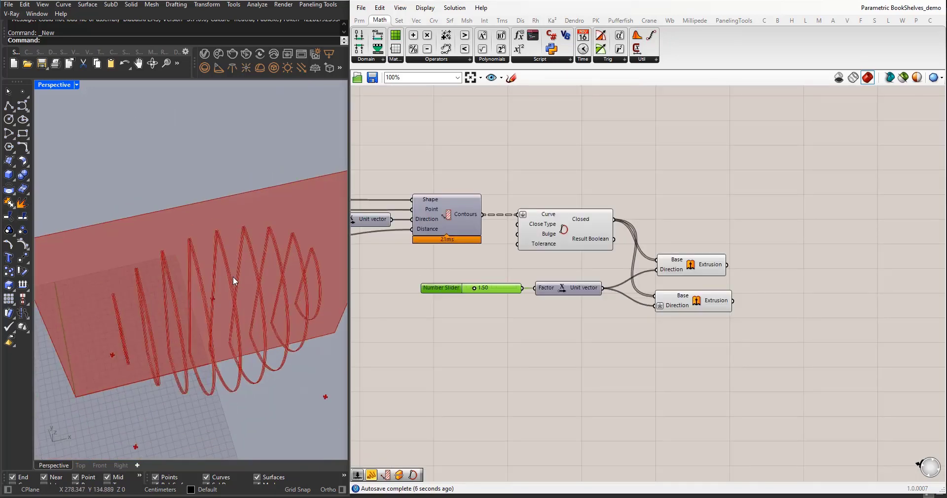
pyautogui.scroll(-2, 523, 238)
pyautogui.scroll(4, 665, 273)
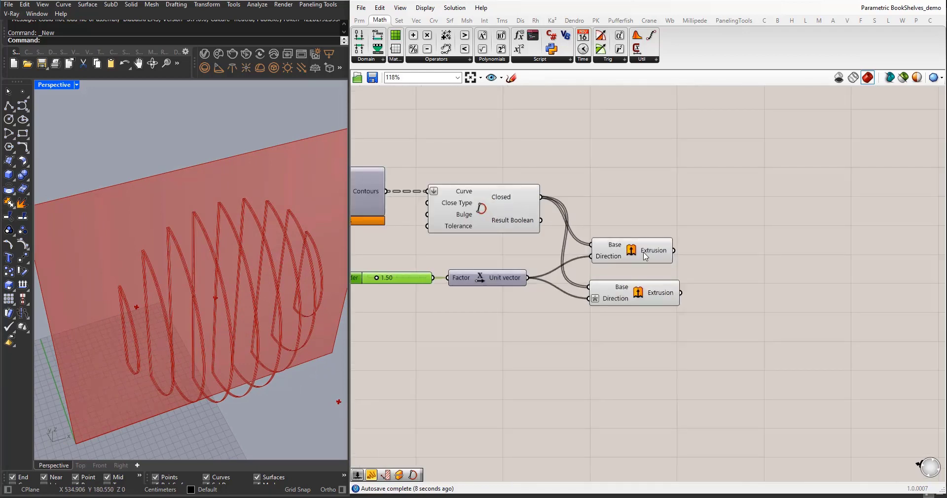
# Step: Align the two Extrude components on a common vertical centre line
pyautogui.click(644, 241)
pyautogui.moveTo(703, 361); pyautogui.dragTo(636, 205)
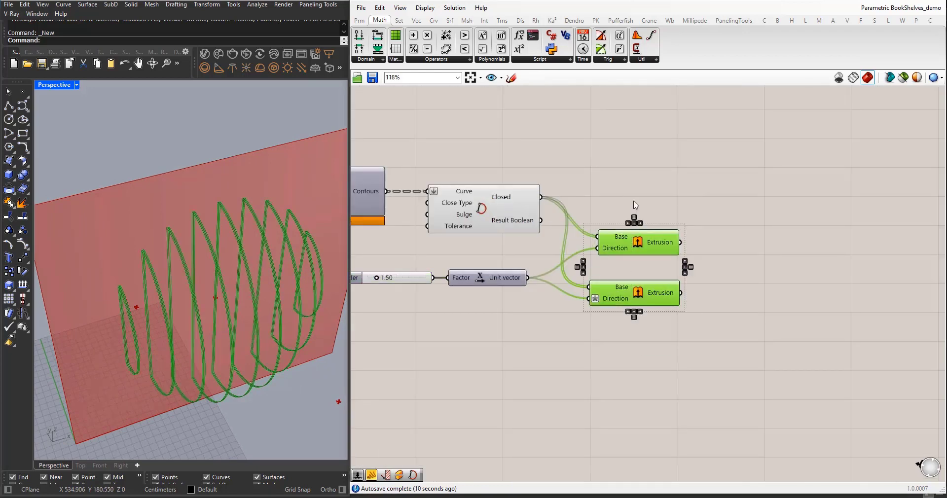
pyautogui.click(634, 223)
pyautogui.click(600, 181)
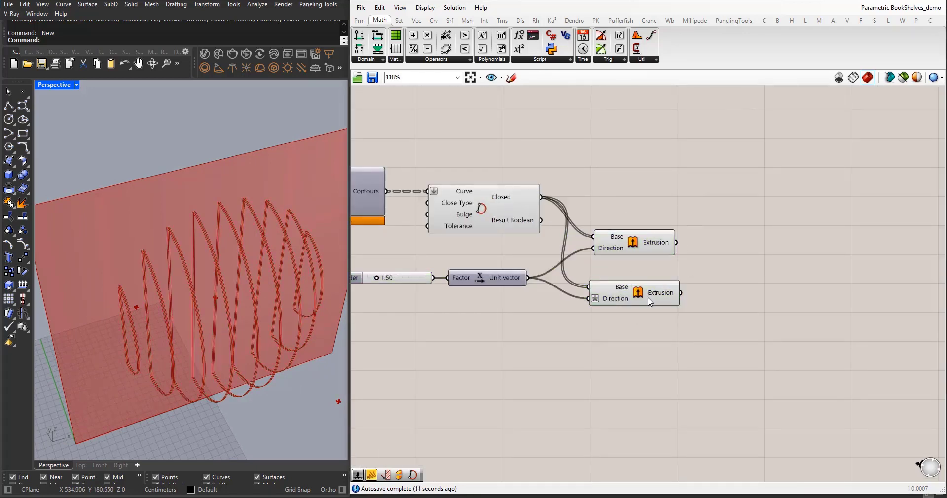
# Step: Add a Brep Join component after the two Extrude components and connect the lower Extrusion output to its Breps input
pyautogui.doubleClick(734, 314)
pyautogui.write('brep')
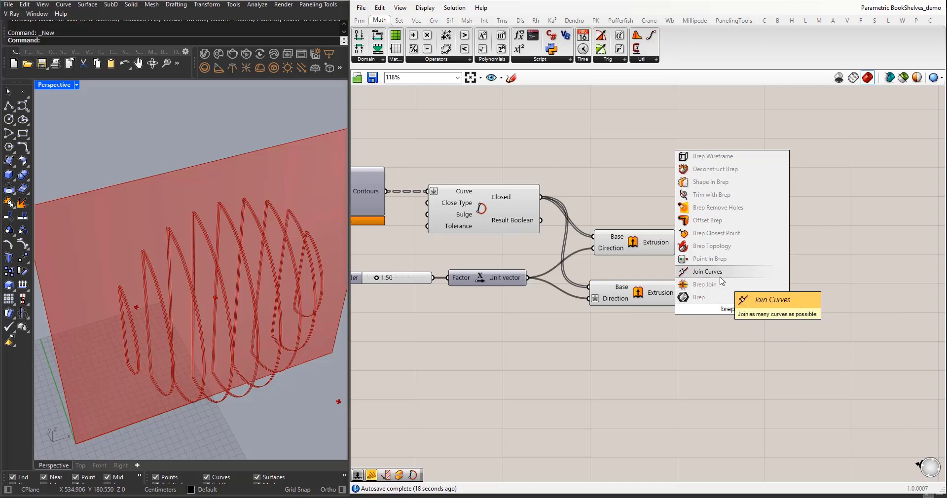
pyautogui.click(725, 291)
pyautogui.moveTo(732, 319); pyautogui.dragTo(735, 275)
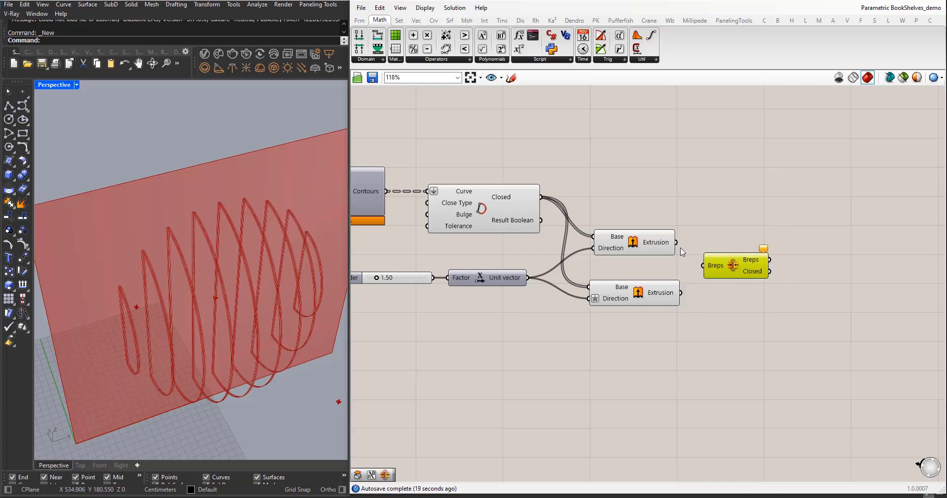
pyautogui.moveTo(676, 242); pyautogui.dragTo(703, 265)
pyautogui.moveTo(685, 298); pyautogui.dragTo(702, 266)
# Step: Turn off the preview of both Extrude components and of the Close Curve and Unit X components
pyautogui.moveTo(682, 335); pyautogui.dragTo(599, 201)
pyautogui.middleClick(599, 201)
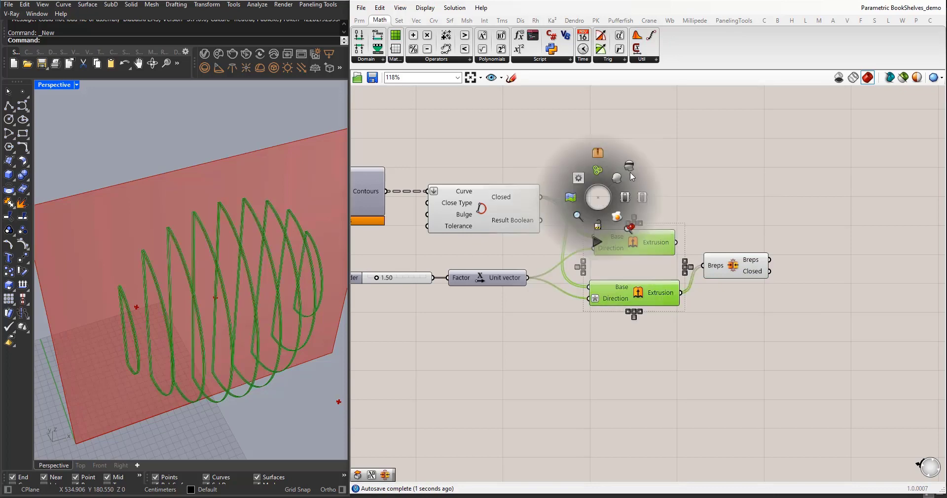
pyautogui.click(630, 170)
pyautogui.moveTo(587, 355); pyautogui.dragTo(438, 162)
pyautogui.middleClick(481, 184)
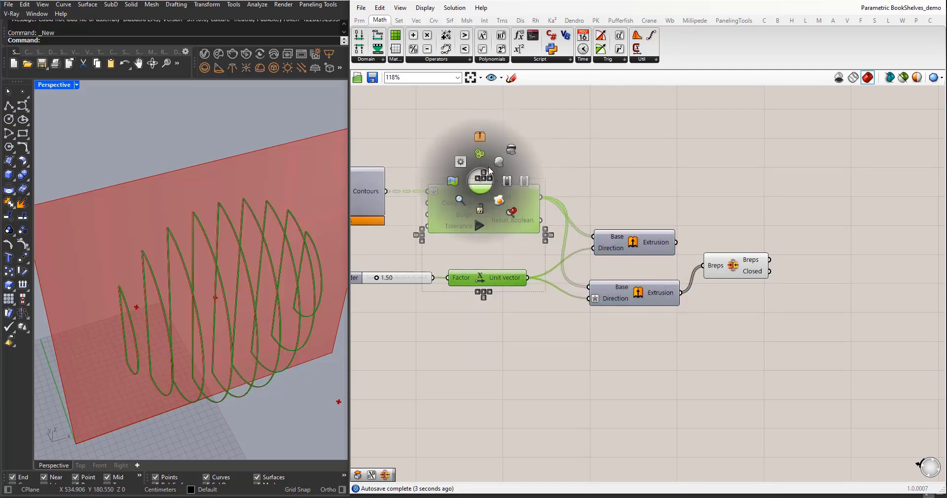
pyautogui.click(512, 152)
# Step: Add the upper Extrusion output to the Breps input of Brep Join while keeping the existing connection
pyautogui.scroll(-2, 507, 157)
pyautogui.scroll(3, 727, 241)
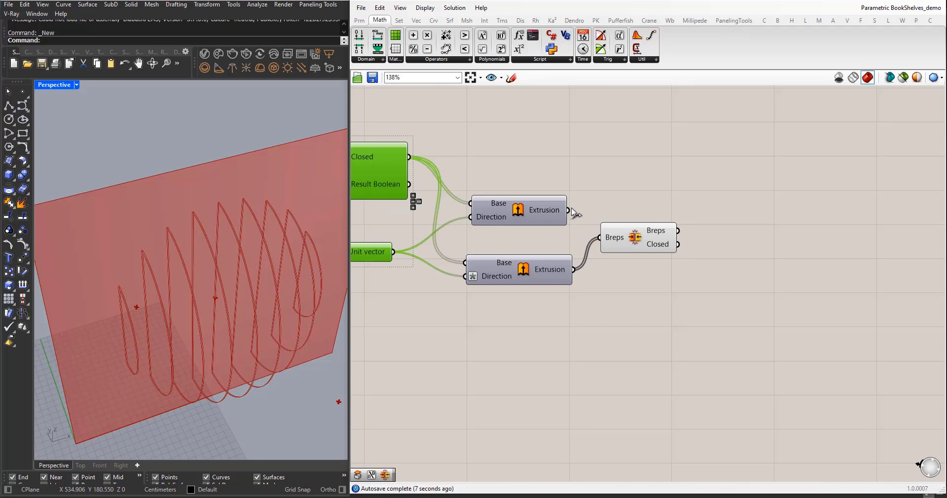
pyautogui.keyDown('shift'); pyautogui.moveTo(569, 210); pyautogui.dragTo(600, 238); pyautogui.keyUp('shift')
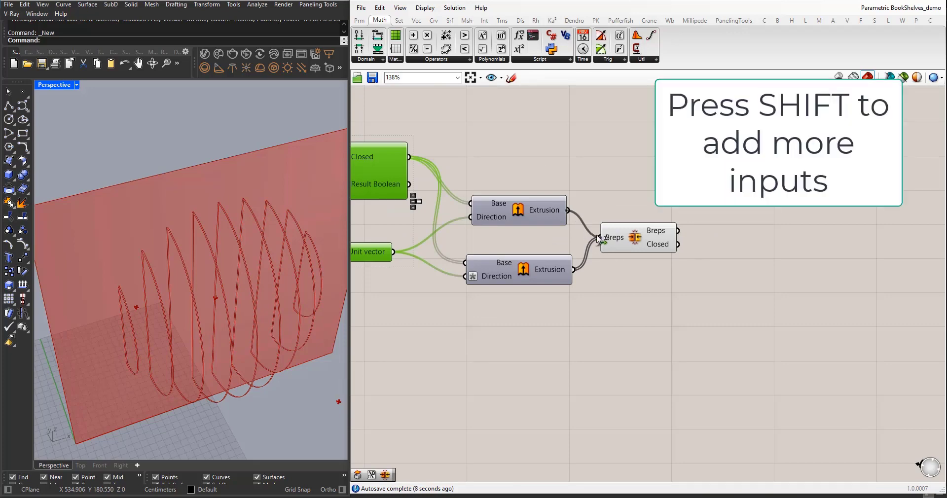
pyautogui.click(635, 296)
pyautogui.click(639, 249)
pyautogui.scroll(-2, 612, 256)
pyautogui.click(676, 287)
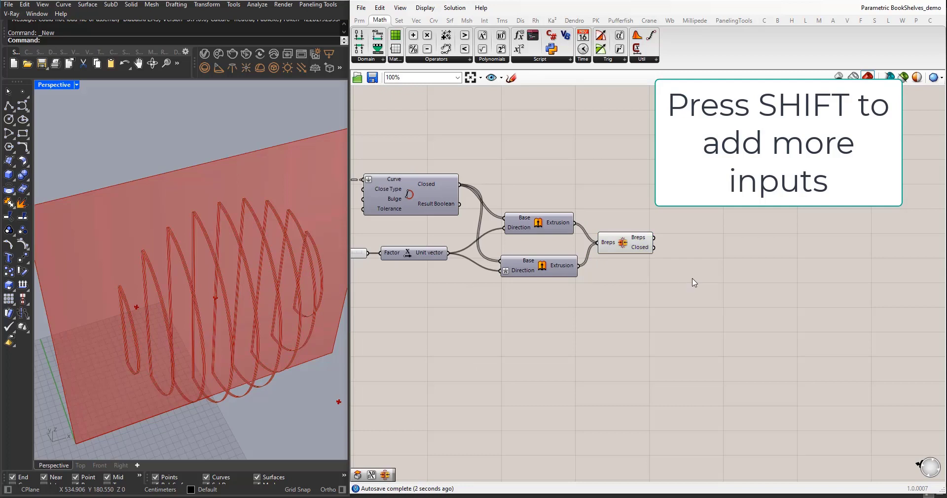
# Step: Add a Cap Holes component after Brep Join and feed it the joined Breps
pyautogui.doubleClick(692, 281)
pyautogui.write('cap')
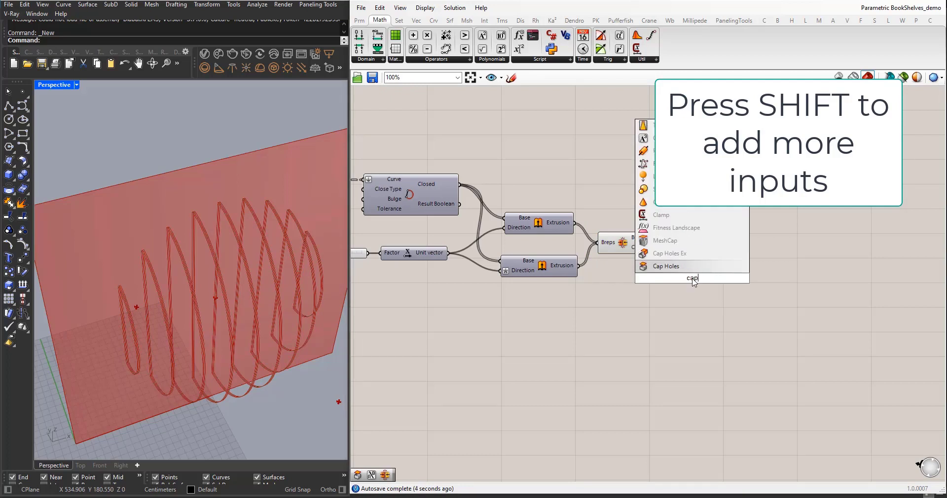
pyautogui.click(675, 266)
pyautogui.moveTo(693, 285); pyautogui.dragTo(699, 244)
# Step: Turn off the preview of the two Extrude components and Brep Join, keeping only the capped result displayed
pyautogui.moveTo(642, 351); pyautogui.dragTo(500, 197)
pyautogui.middleClick(537, 204)
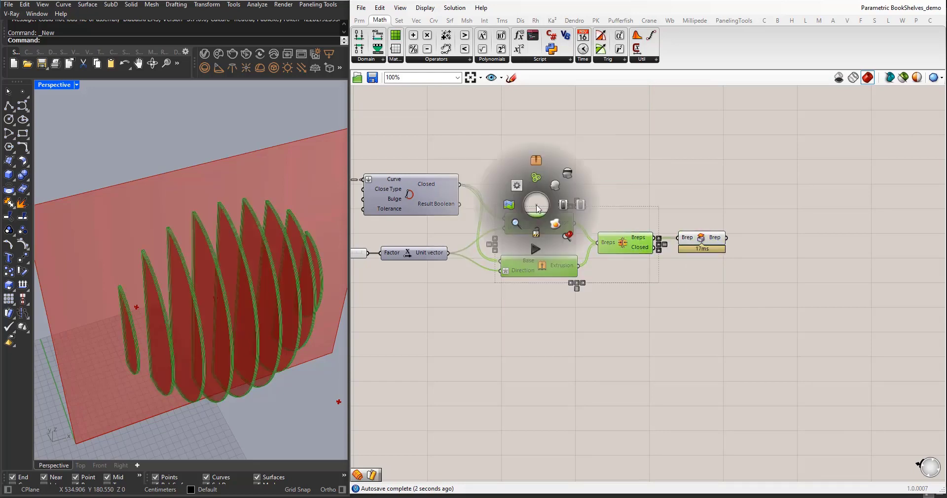
pyautogui.click(572, 176)
pyautogui.click(628, 315)
# Step: Examine the capped shelf profiles in the model along with the Horizontal Diameter and Vertical Diameter groups in the definition
pyautogui.moveTo(168, 293); pyautogui.dragTo(177, 264, button='right')
pyautogui.scroll(-3, 624, 250)
pyautogui.scroll(-2, 623, 250)
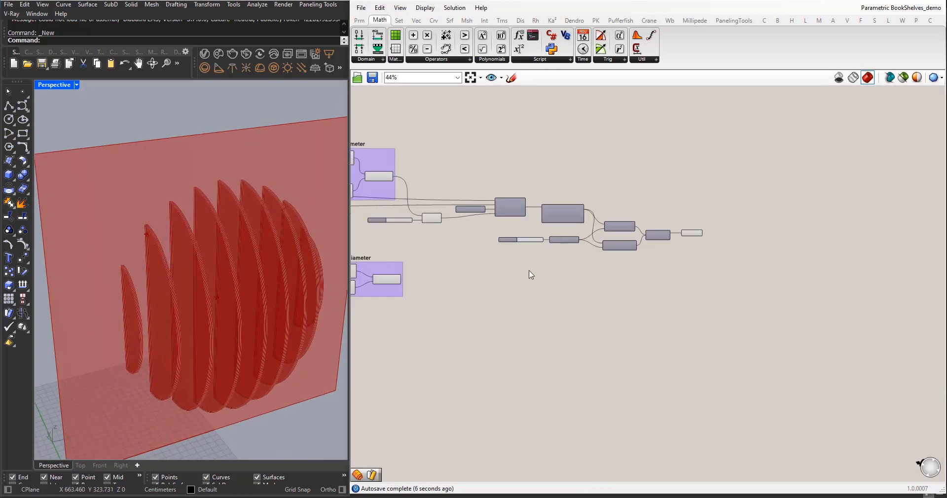
pyautogui.scroll(4, 387, 250)
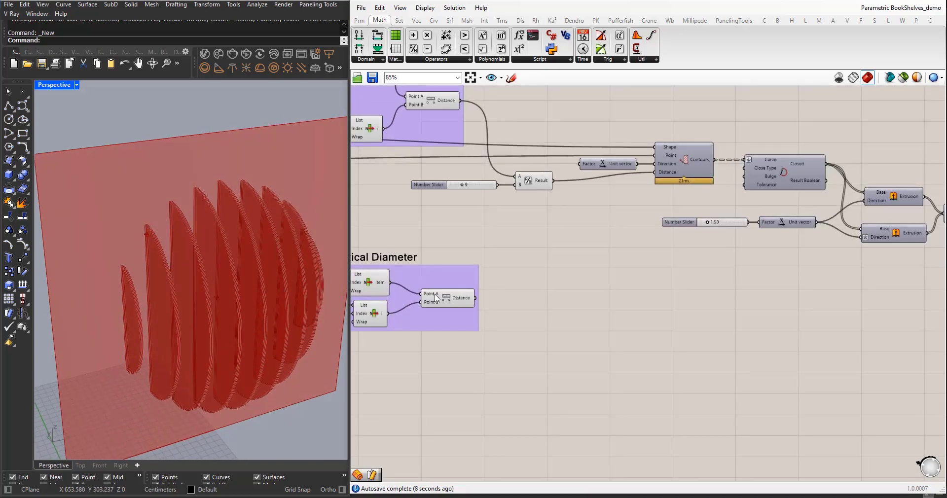
pyautogui.moveTo(420, 272); pyautogui.dragTo(502, 269, button='right')
pyautogui.scroll(-2, 444, 247)
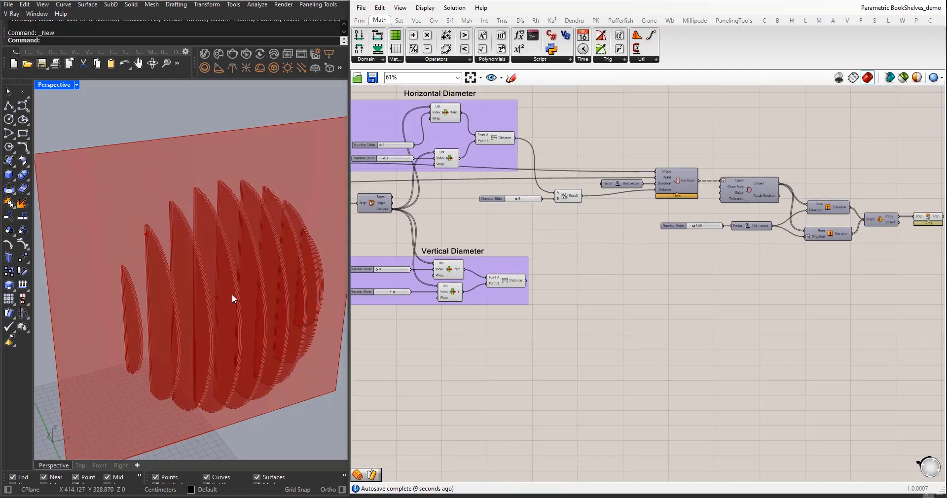
pyautogui.moveTo(232, 294); pyautogui.dragTo(144, 328, button='right')
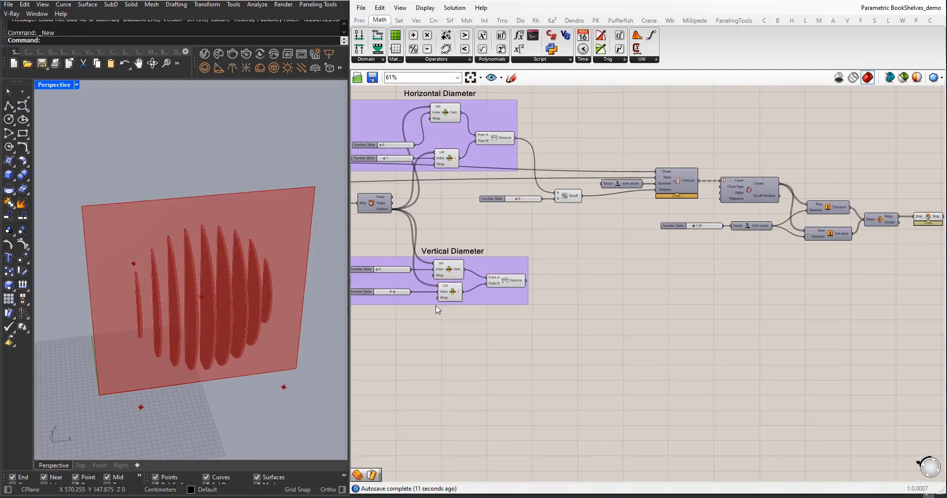
pyautogui.moveTo(436, 305); pyautogui.dragTo(384, 280, button='right')
pyautogui.moveTo(237, 306); pyautogui.dragTo(246, 283, button='right')
# Step: Duplicate the whole component chain from the division and Contour through Cap Holes, placing the copy below the original
pyautogui.moveTo(932, 321); pyautogui.dragTo(479, 144)
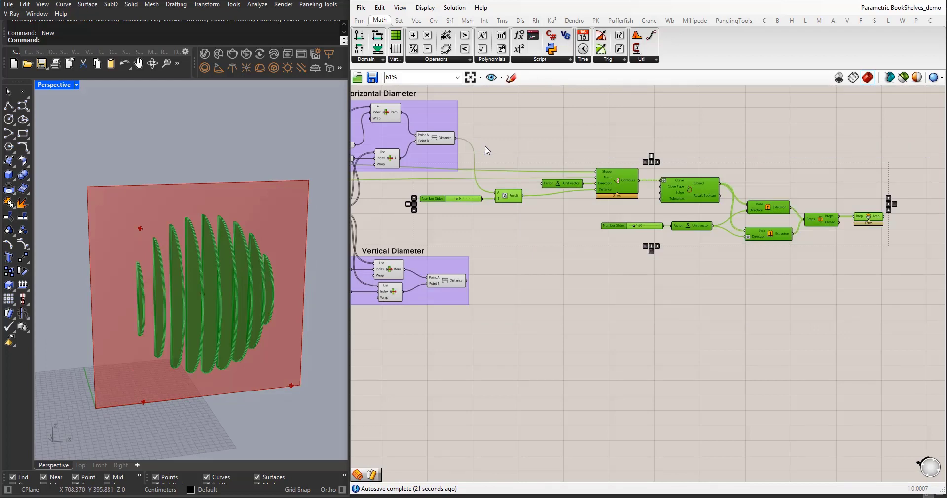
pyautogui.keyDown('alt'); pyautogui.moveTo(632, 187); pyautogui.dragTo(622, 339); pyautogui.keyUp('alt')
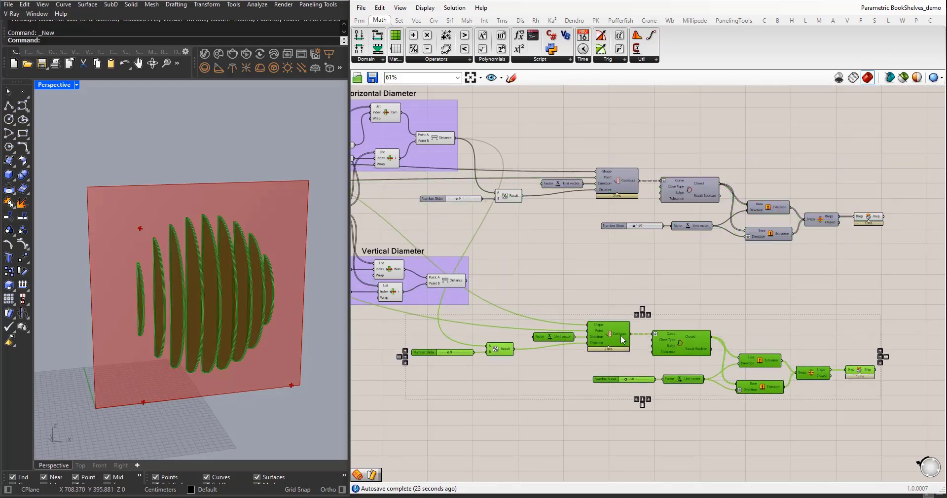
pyautogui.click(607, 287)
# Step: Connect the Vertical Diameter group's Distance output to the A input of the duplicated Division component, replacing its existing connection
pyautogui.scroll(2, 531, 316)
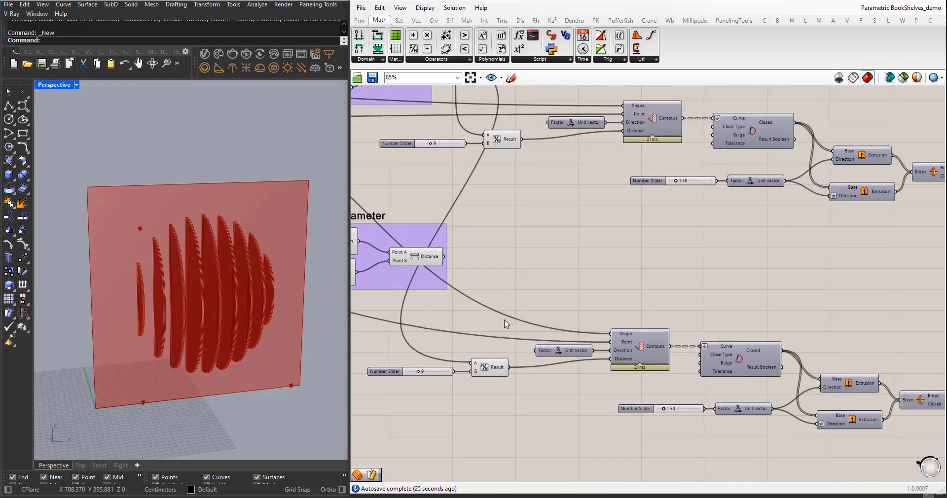
pyautogui.moveTo(446, 259); pyautogui.dragTo(473, 366)
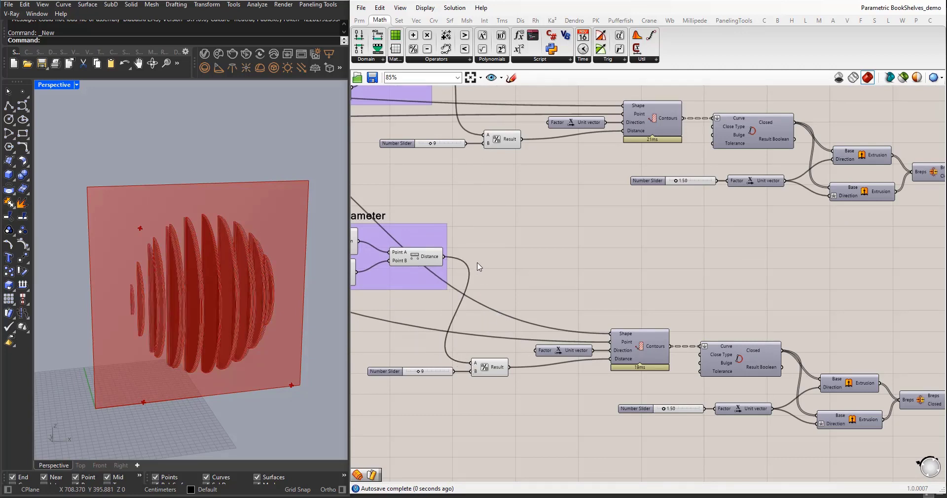
pyautogui.scroll(-4, 481, 268)
pyautogui.scroll(2, 543, 294)
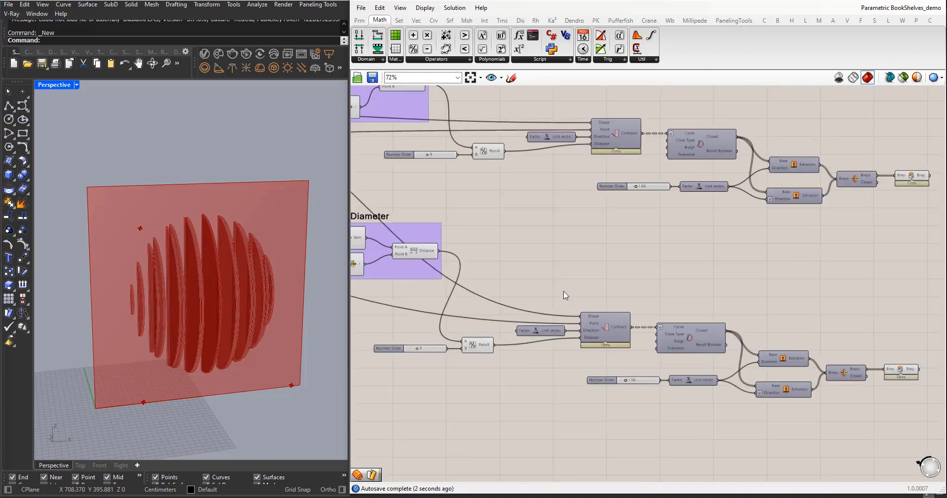
# Step: Replace the Unit X component of the duplicated extrusion with a Unit Y and feed its Factor from the 1.50 slider
pyautogui.moveTo(683, 414); pyautogui.dragTo(572, 387, button='right')
pyautogui.scroll(2, 559, 359)
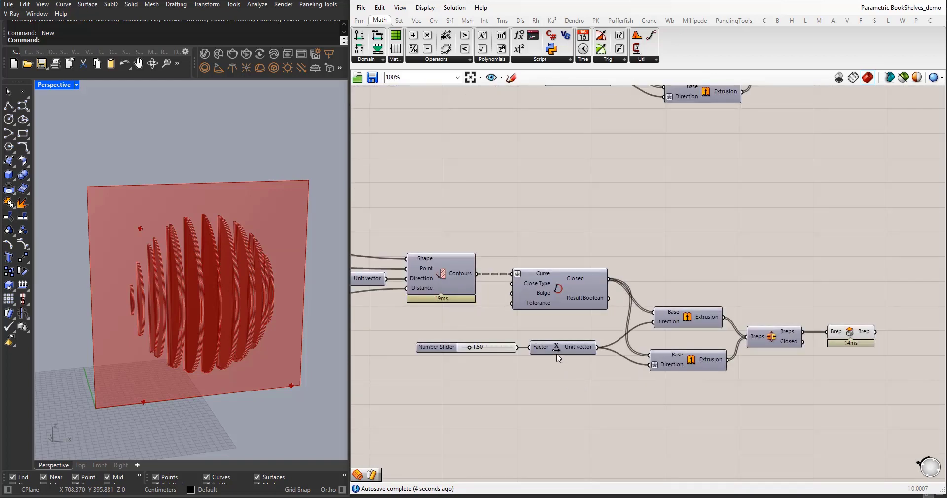
pyautogui.click(557, 352)
pyautogui.press('Delete')
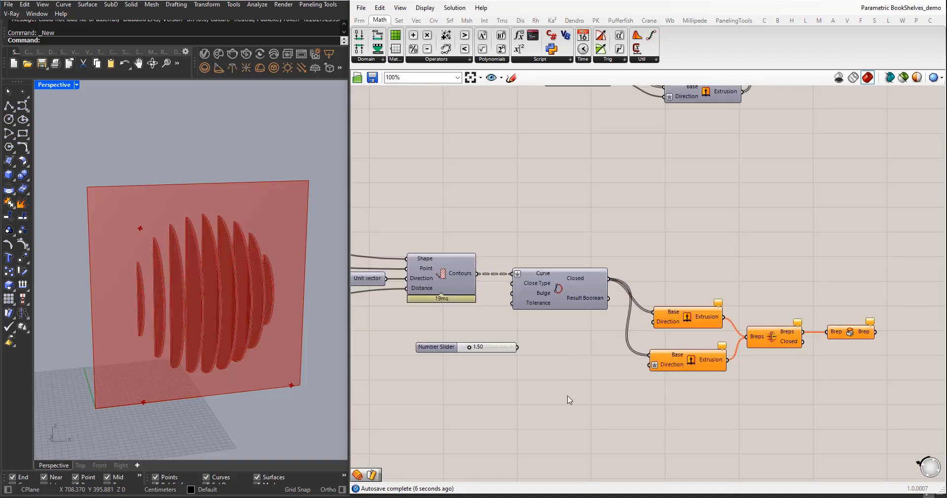
pyautogui.doubleClick(568, 397)
pyautogui.write('y')
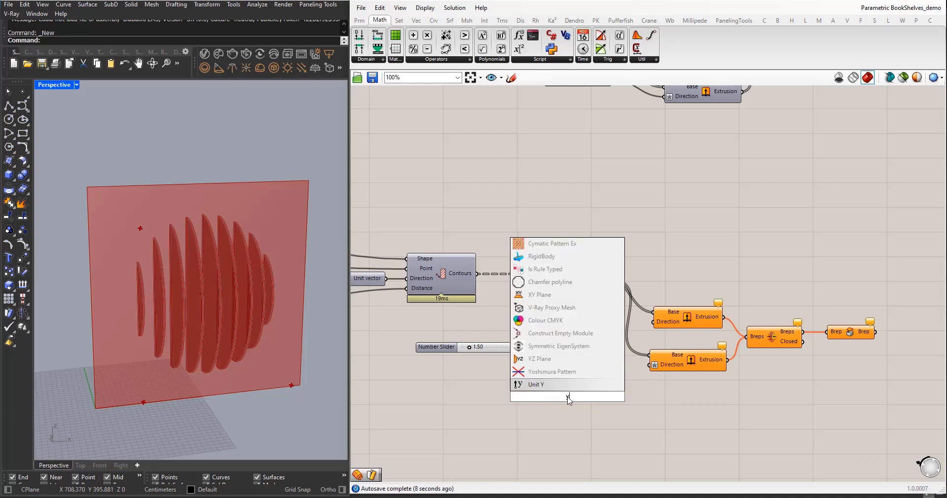
pyautogui.click(561, 385)
pyautogui.moveTo(563, 393); pyautogui.dragTo(539, 347)
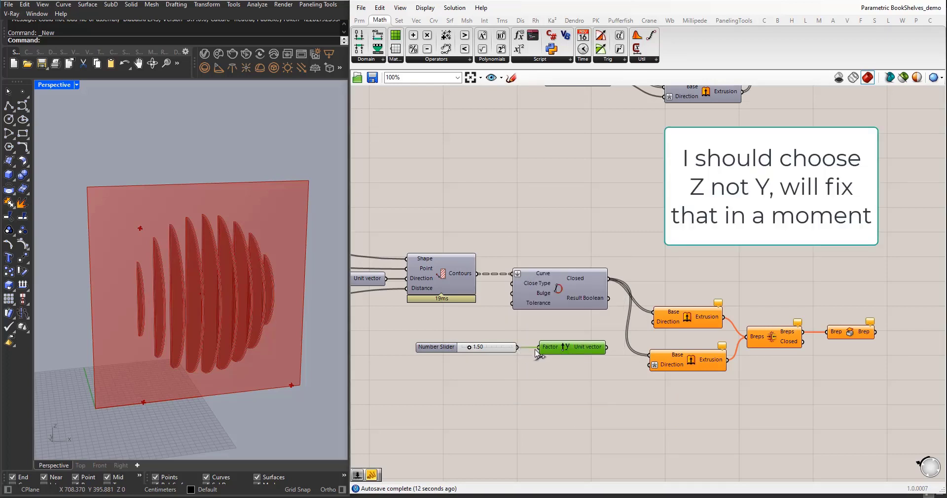
# Step: Connect the Unit Y vector to the Direction inputs of both duplicated Extrude components
pyautogui.moveTo(606, 347); pyautogui.dragTo(652, 322)
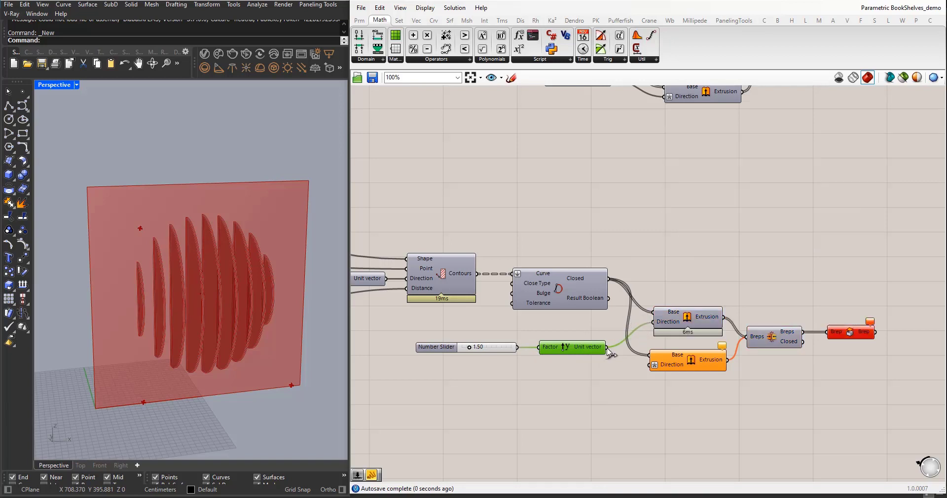
pyautogui.moveTo(607, 348); pyautogui.dragTo(650, 365)
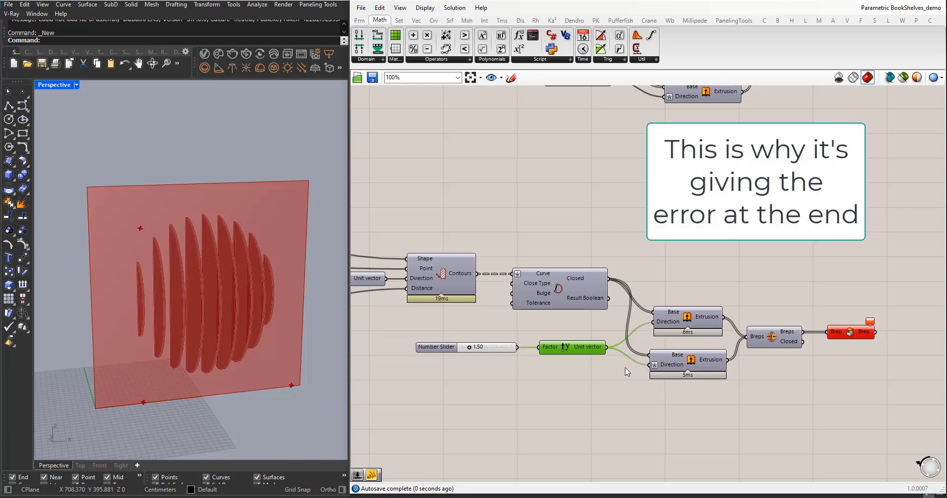
pyautogui.scroll(-1, 599, 361)
pyautogui.moveTo(562, 308); pyautogui.dragTo(560, 309)
pyautogui.click(587, 382)
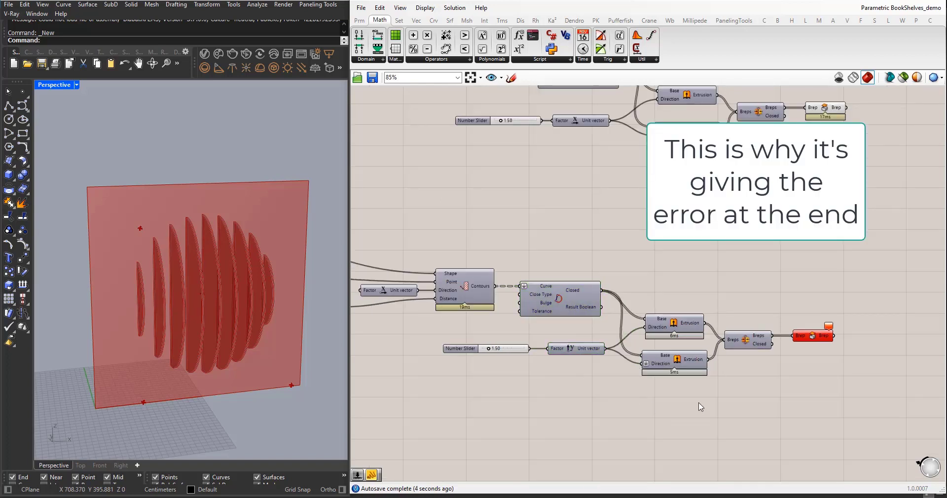
# Step: Replace the Unit X feeding the duplicated Contour component's Direction input with a connected Unit Z component
pyautogui.scroll(3, 592, 341)
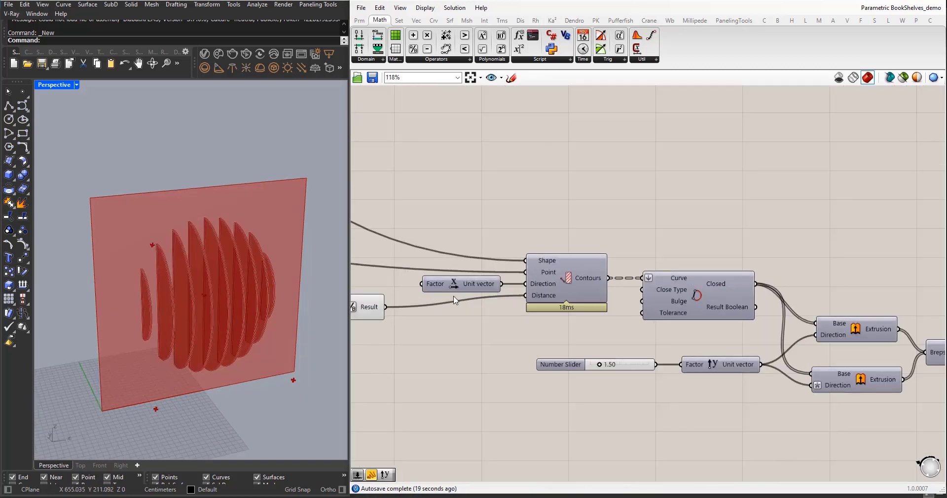
pyautogui.click(464, 286)
pyautogui.press('Delete')
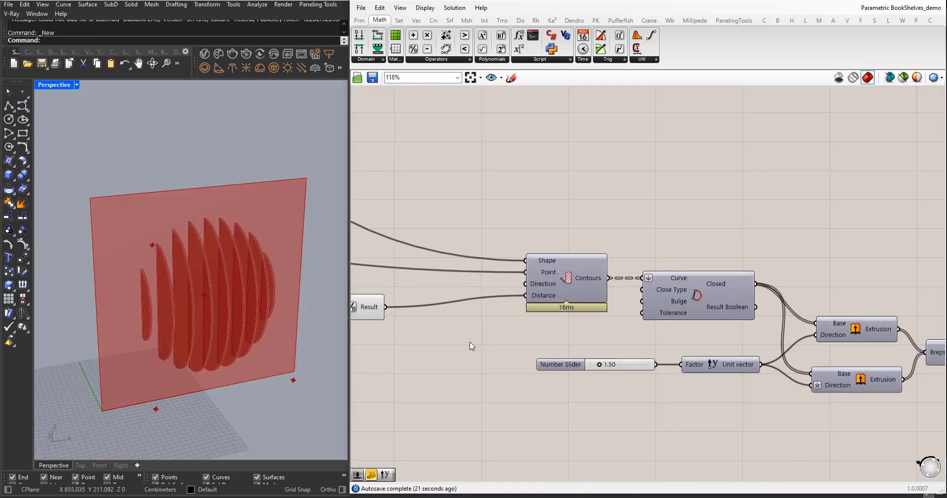
pyautogui.doubleClick(469, 342)
pyautogui.write('z')
pyautogui.press('Return')
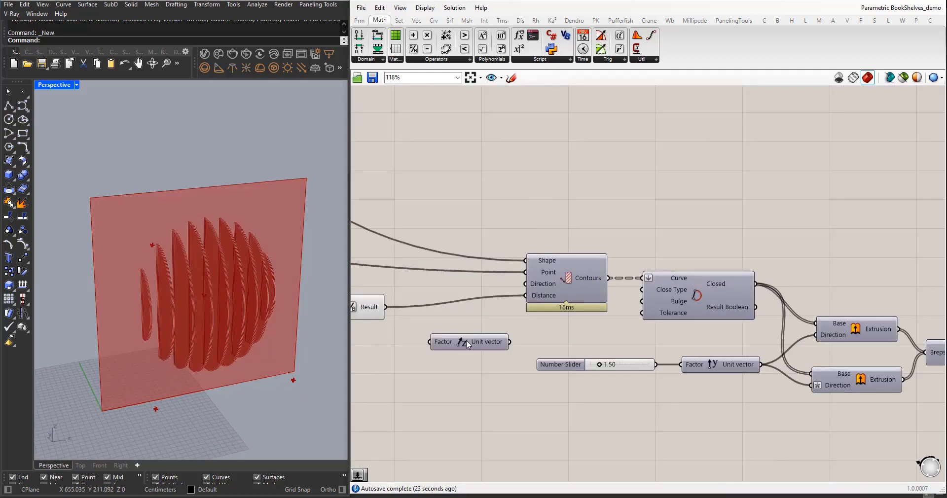
pyautogui.moveTo(466, 340); pyautogui.dragTo(525, 285)
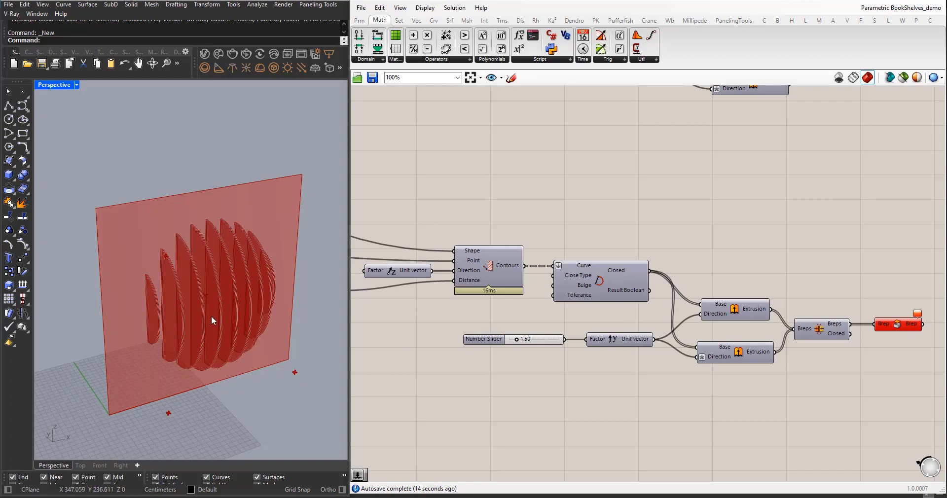
# Step: Replace the Unit Y with a Unit Z driven by the 1.50 slider and connect it to both duplicated Extrude Direction inputs
pyautogui.click(617, 340)
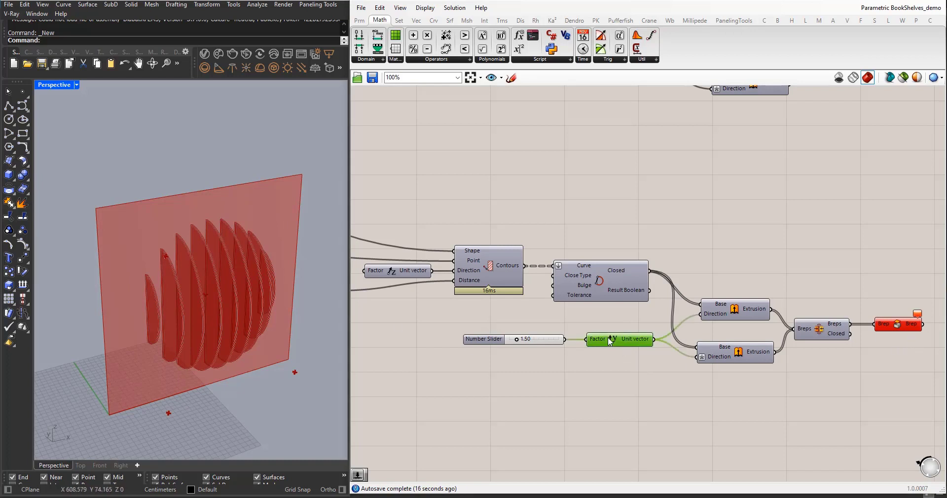
pyautogui.press('Delete')
pyautogui.doubleClick(618, 365)
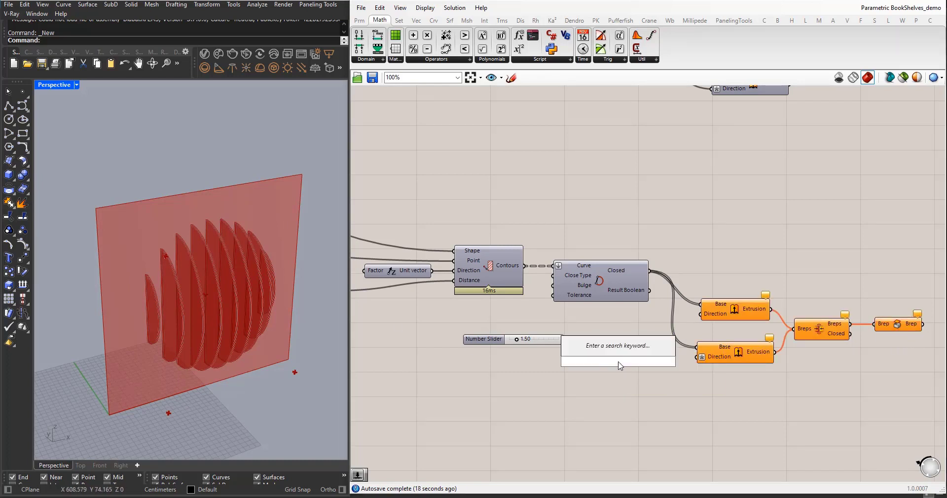
pyautogui.write('z')
pyautogui.click(599, 349)
pyautogui.moveTo(615, 366); pyautogui.dragTo(585, 340)
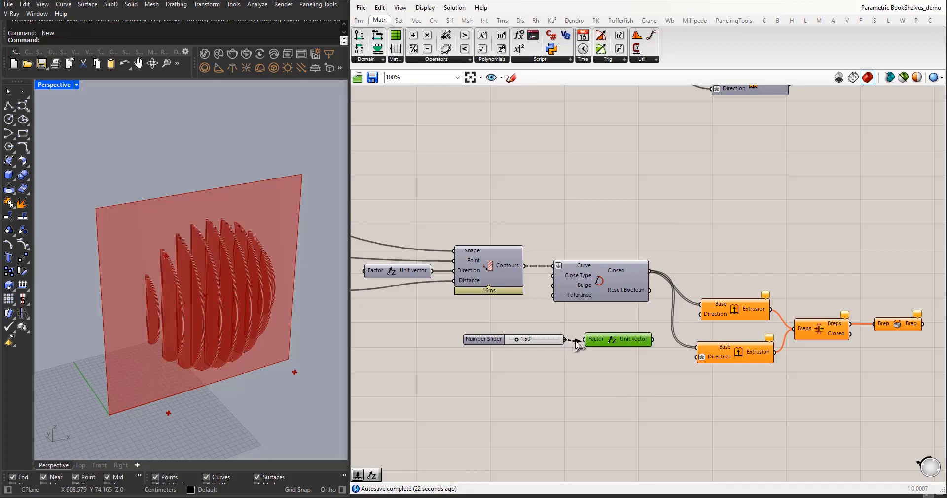
pyautogui.moveTo(652, 339); pyautogui.dragTo(691, 359)
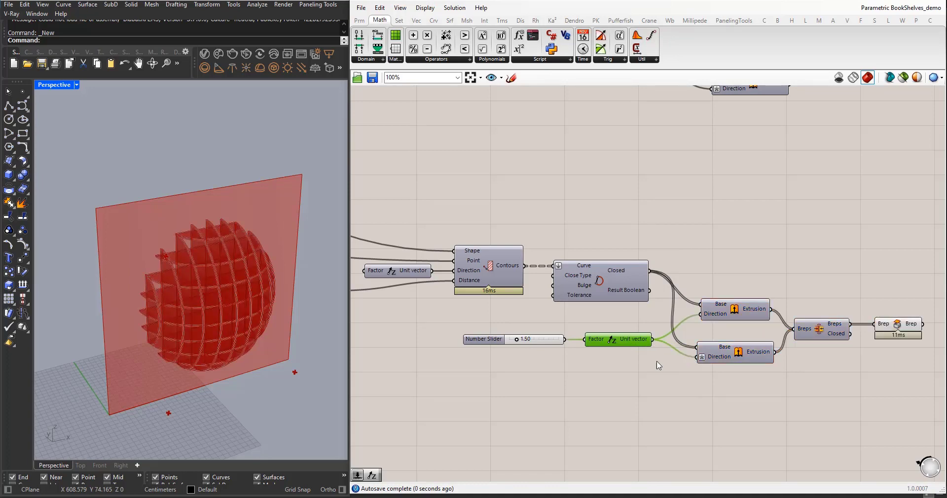
# Step: Examine the intersecting vertical and horizontal shelves against the back plane, and locate the Base Sphere group in the definition
pyautogui.moveTo(231, 283); pyautogui.dragTo(216, 284, button='right')
pyautogui.scroll(-2, 570, 281)
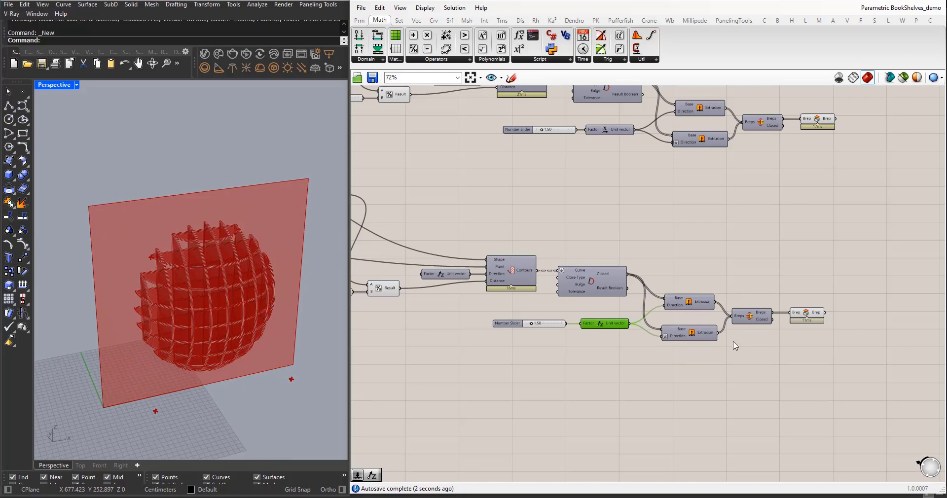
pyautogui.click(685, 318)
pyautogui.moveTo(202, 250)
pyautogui.mouseDown(button='right')
pyautogui.moveTo(211, 217)
pyautogui.moveTo(236, 259)
pyautogui.moveTo(175, 275)
pyautogui.moveTo(171, 244)
pyautogui.moveTo(207, 258)
pyautogui.mouseUp(button='right')
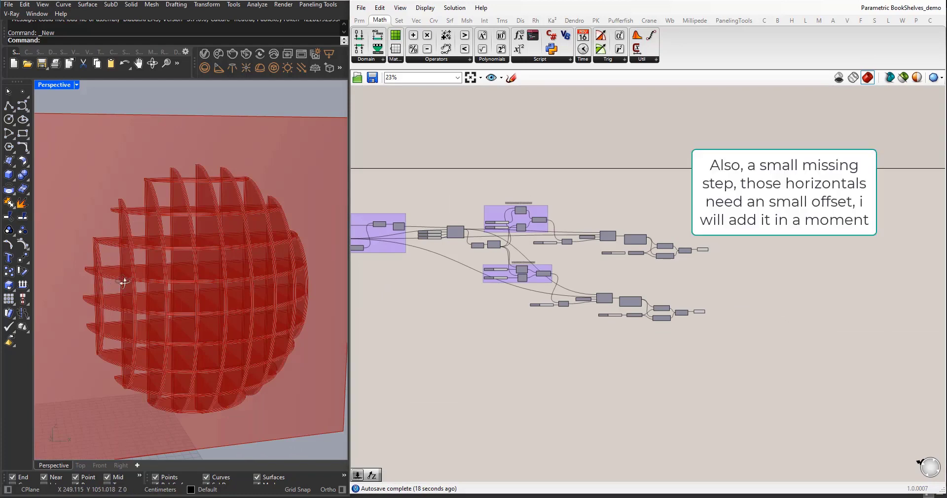
pyautogui.moveTo(121, 279); pyautogui.dragTo(193, 257, button='right')
pyautogui.scroll(-3, 193, 257)
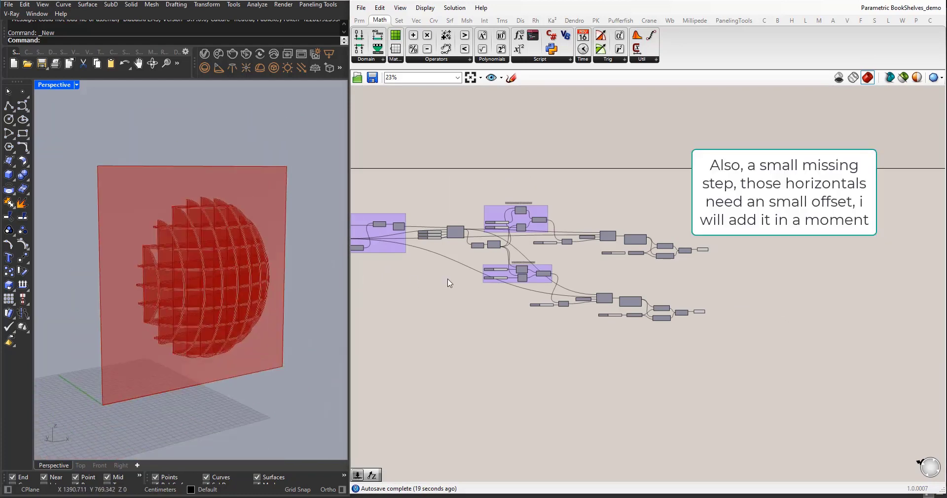
pyautogui.scroll(6, 448, 280)
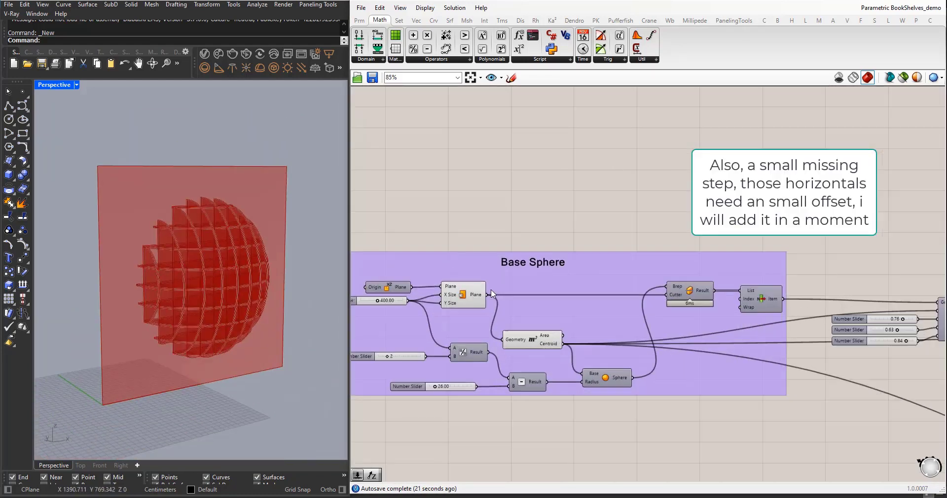
pyautogui.moveTo(236, 287); pyautogui.dragTo(242, 296, button='right')
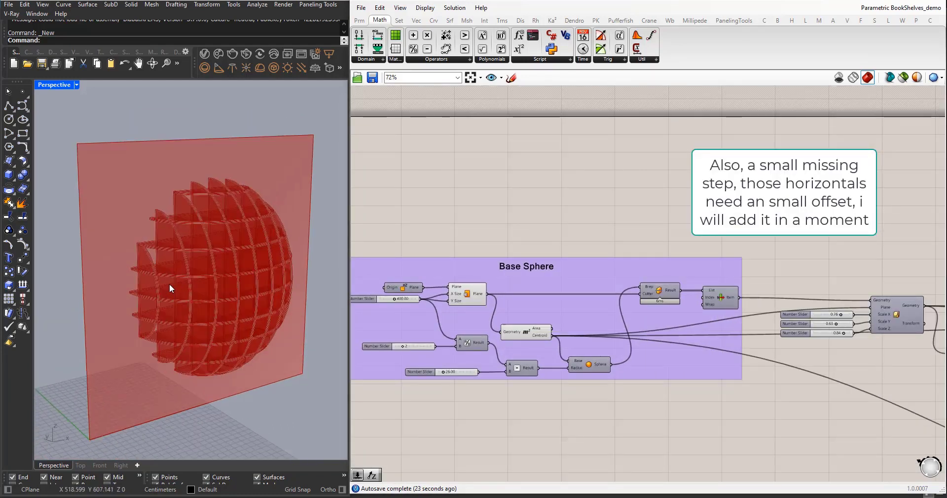
pyautogui.scroll(2, 178, 293)
# Step: Add an Extrude component above the Base Sphere group and connect the plane surface's Plane output to its Base input
pyautogui.doubleClick(555, 223)
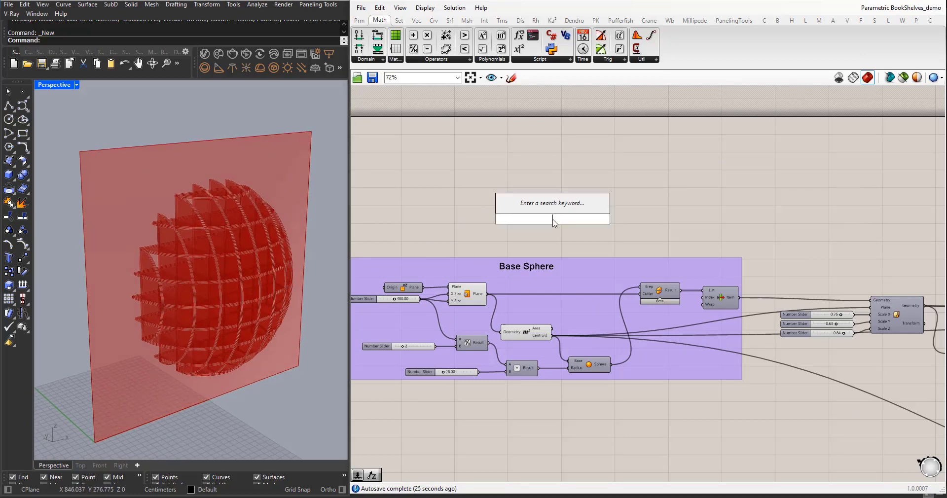
pyautogui.write('extrude')
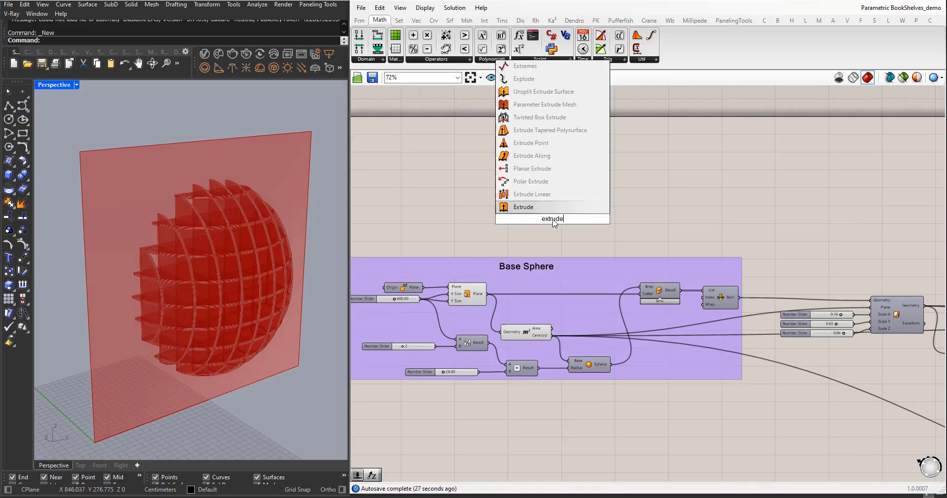
pyautogui.click(555, 207)
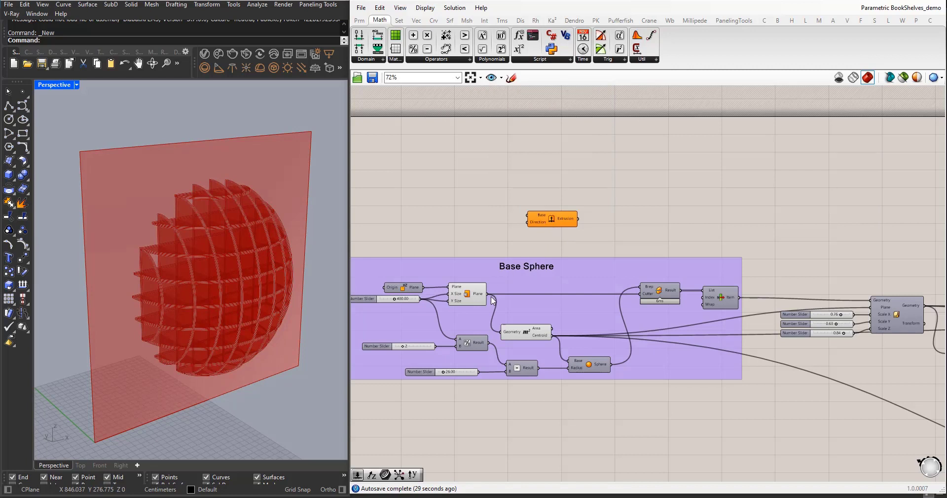
pyautogui.moveTo(486, 294); pyautogui.dragTo(570, 210)
# Step: Add a Unit Y component before the new Extrude component above the Base Sphere group
pyautogui.doubleClick(495, 219)
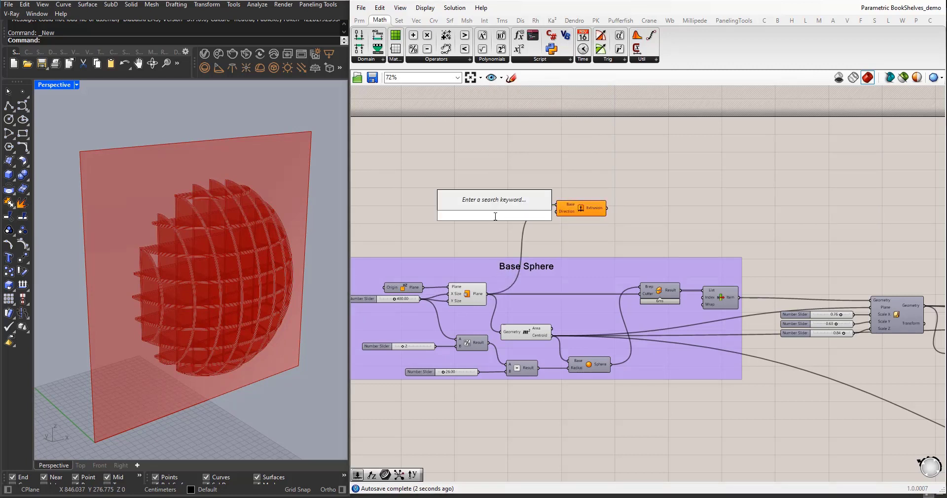
pyautogui.write('y')
pyautogui.click(478, 205)
pyautogui.click(492, 216)
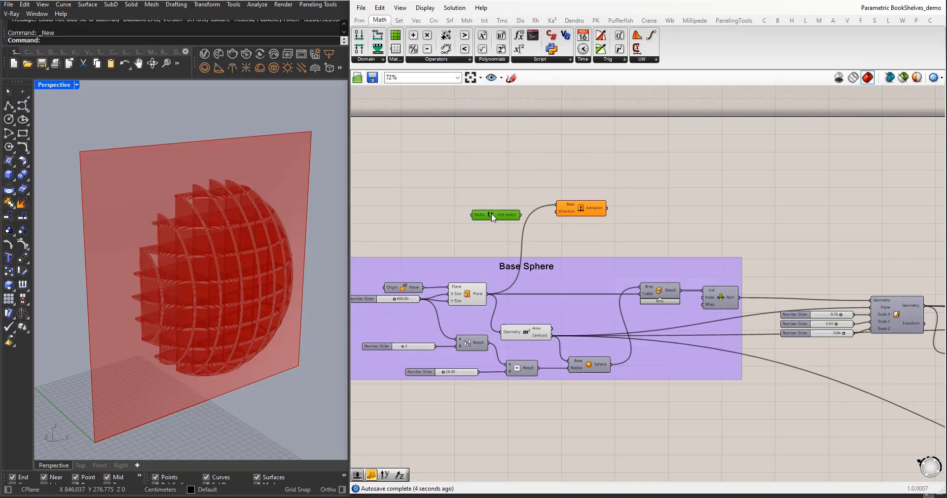
# Step: Connect the Unit Y vector to the new Extrude's Direction input and turn off the plane surface's preview
pyautogui.moveTo(492, 216)
pyautogui.mouseDown()
pyautogui.moveTo(557, 211)
pyautogui.moveTo(503, 211)
pyautogui.mouseUp()
pyautogui.click(468, 291)
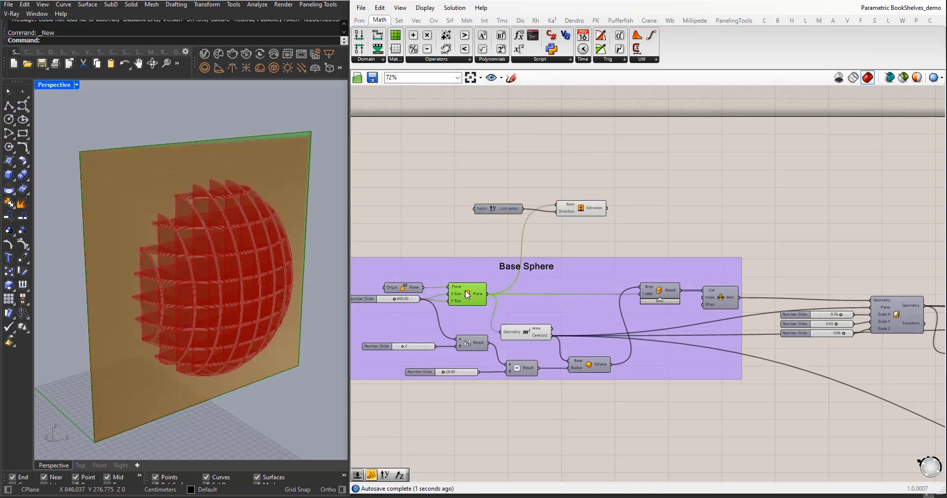
pyautogui.rightClick(475, 292)
pyautogui.click(452, 227)
# Step: Add a number slider with the value 20.00 and connect it to the Unit Y Factor input driving the back panel extrusion
pyautogui.moveTo(489, 220); pyautogui.dragTo(519, 227, button='right')
pyautogui.moveTo(535, 217); pyautogui.dragTo(537, 220)
pyautogui.click(483, 231)
pyautogui.doubleClick(483, 233)
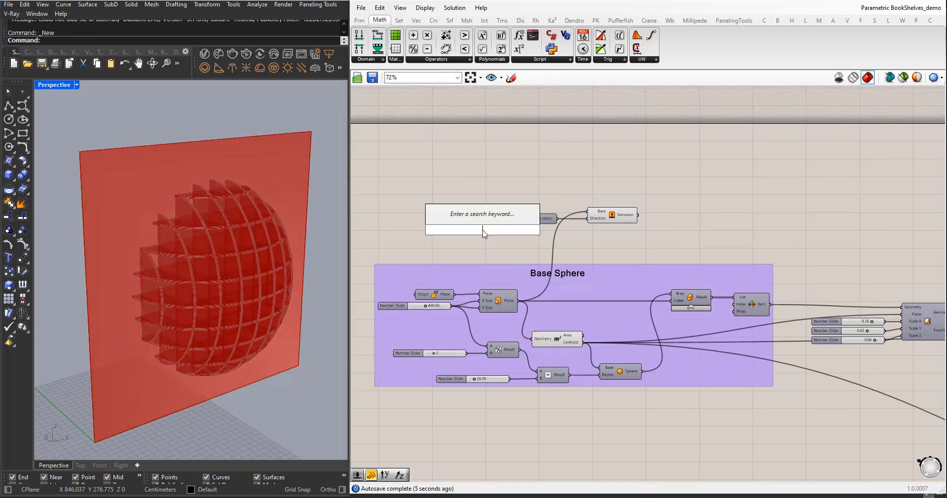
pyautogui.write('20.00')
pyautogui.press('Return')
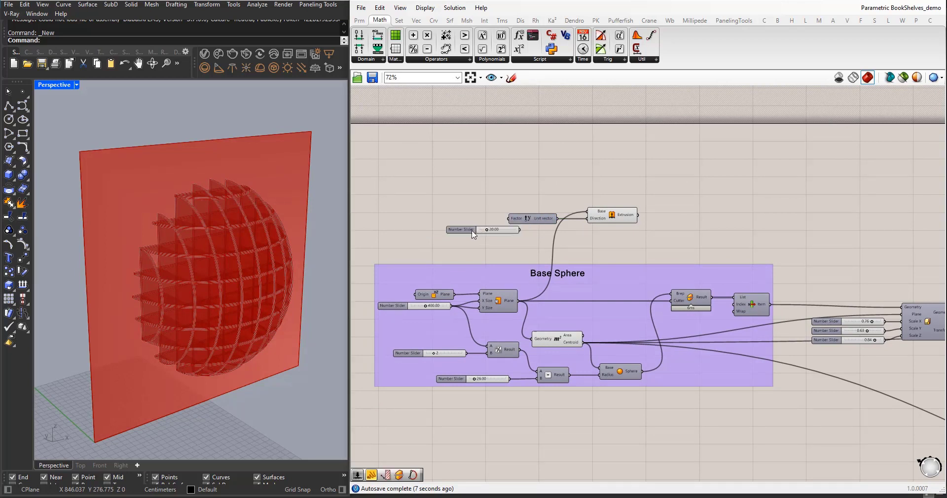
pyautogui.moveTo(461, 226); pyautogui.dragTo(509, 219)
pyautogui.moveTo(446, 223); pyautogui.dragTo(441, 223)
# Step: Examine how the horizontal and vertical shelf edges meet on the curved front of the bookshelf
pyautogui.scroll(-5, 436, 222)
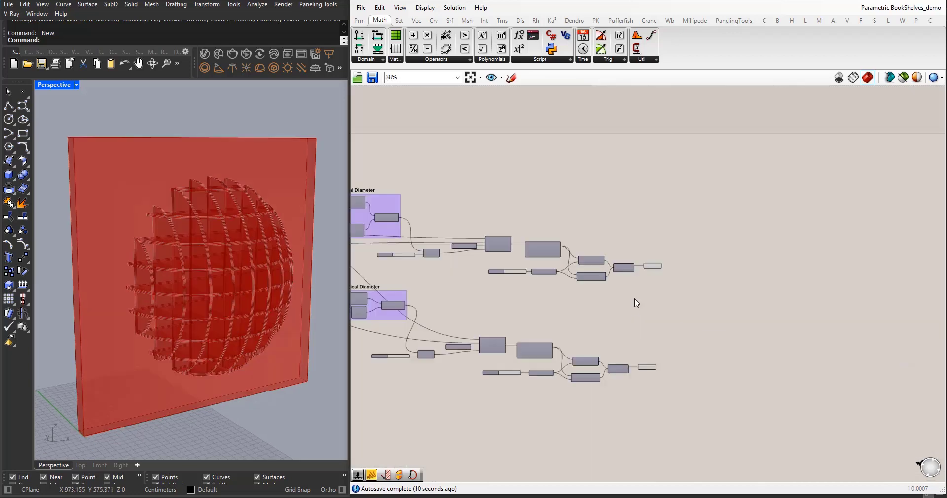
pyautogui.scroll(-2, 684, 290)
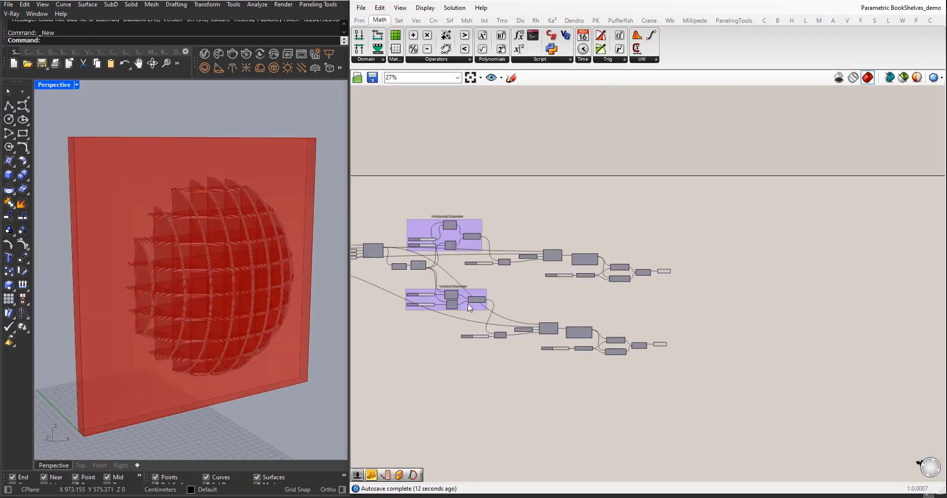
pyautogui.moveTo(229, 274)
pyautogui.mouseDown(button='right')
pyautogui.moveTo(229, 290)
pyautogui.moveTo(210, 283)
pyautogui.moveTo(230, 284)
pyautogui.mouseUp(button='right')
pyautogui.scroll(3, 543, 352)
pyautogui.scroll(7, 214, 258)
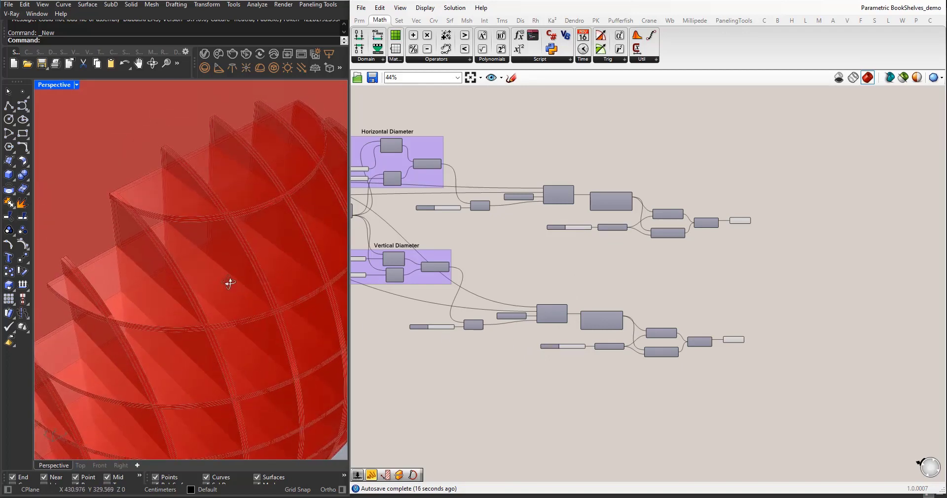
pyautogui.scroll(-2, 218, 329)
pyautogui.scroll(-5, 224, 316)
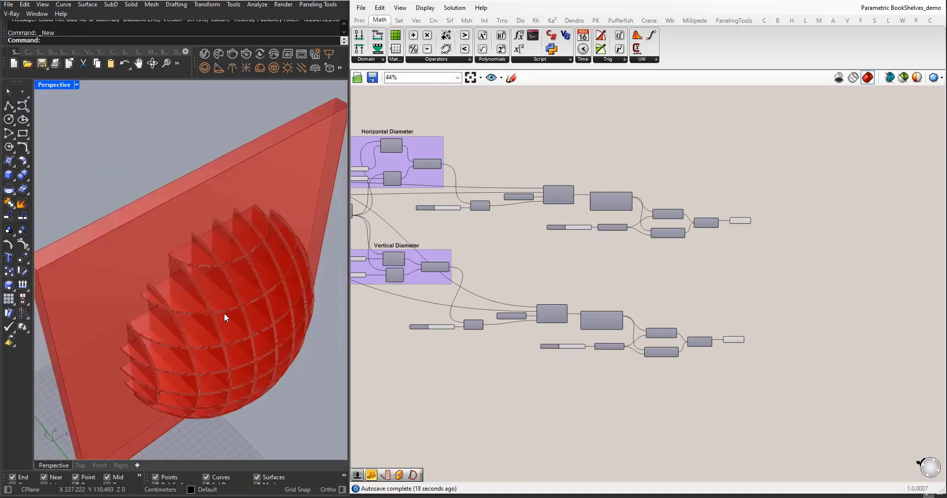
pyautogui.scroll(5, 226, 333)
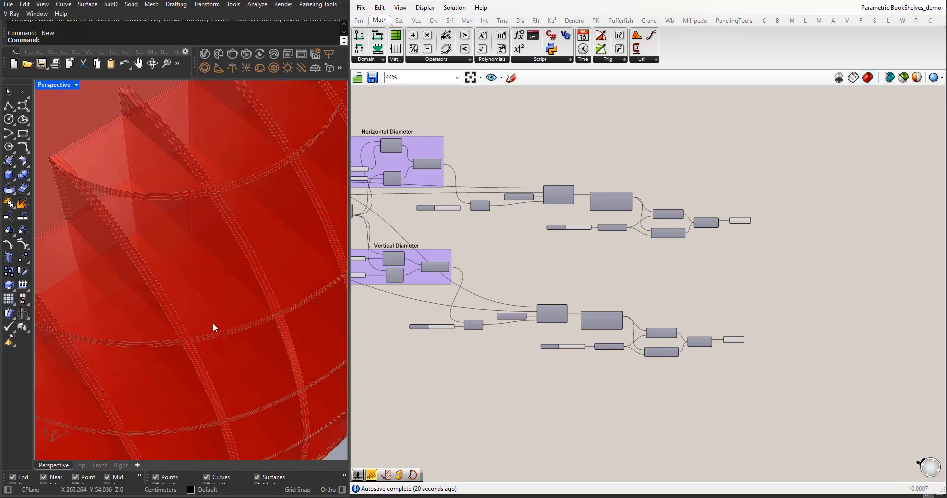
pyautogui.scroll(-5, 212, 324)
# Step: Shift the horizontal shelves' curve-closing, extrusion, join and cap components away from Contours to make room between them
pyautogui.scroll(4, 528, 306)
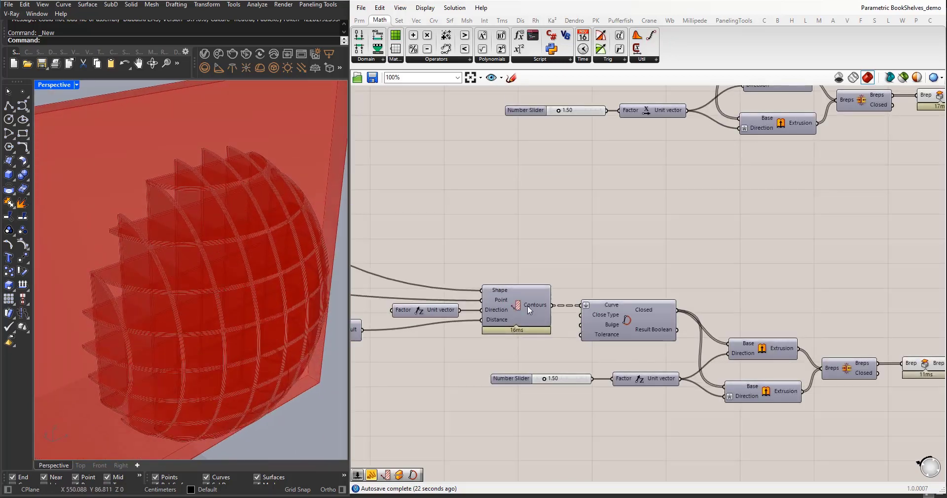
pyautogui.scroll(-2, 522, 303)
pyautogui.scroll(3, 588, 317)
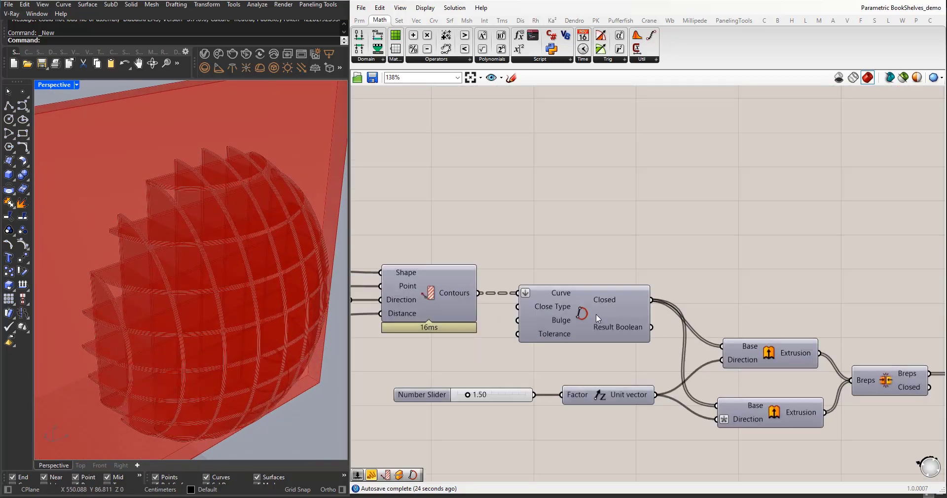
pyautogui.scroll(-3, 542, 310)
pyautogui.scroll(2, 503, 306)
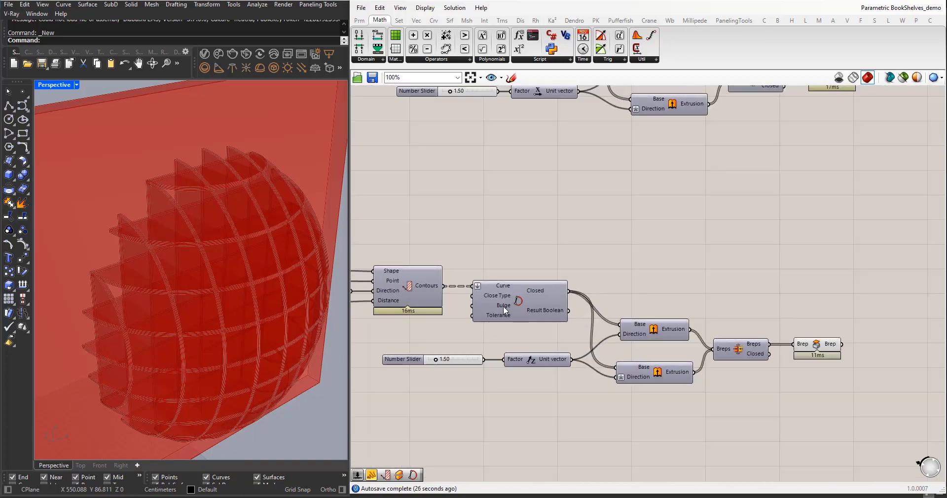
pyautogui.moveTo(844, 418); pyautogui.dragTo(468, 240)
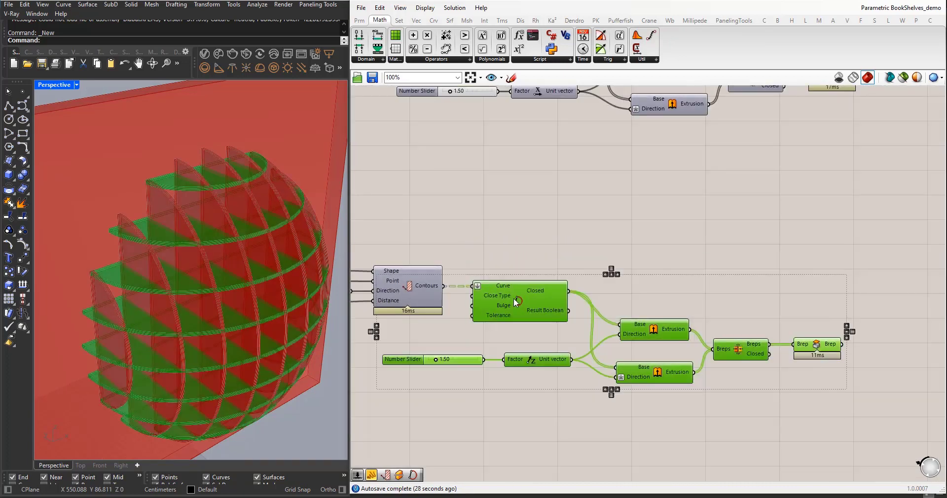
pyautogui.moveTo(523, 300); pyautogui.dragTo(652, 300)
pyautogui.click(487, 256)
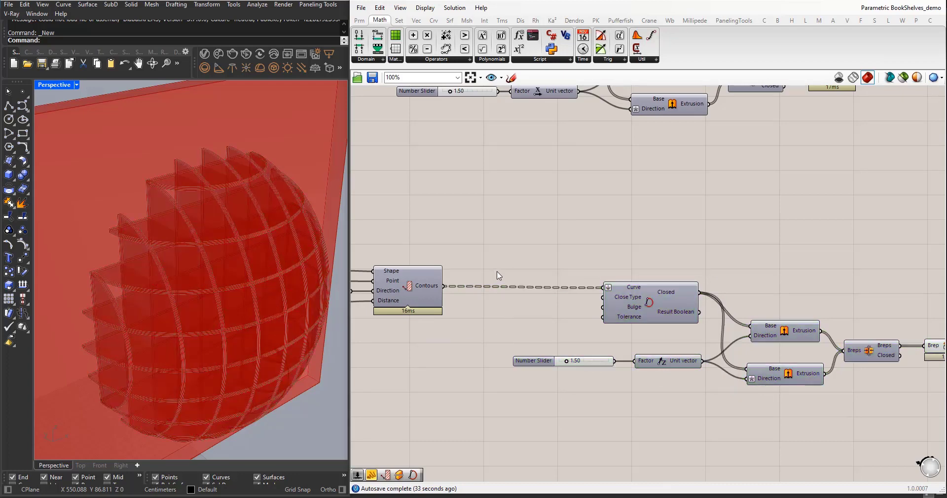
# Step: Add an Offset Curve component and wire it between the horizontal Contours output and the curve-closing component's Curve input
pyautogui.moveTo(197, 296); pyautogui.dragTo(201, 315, button='right')
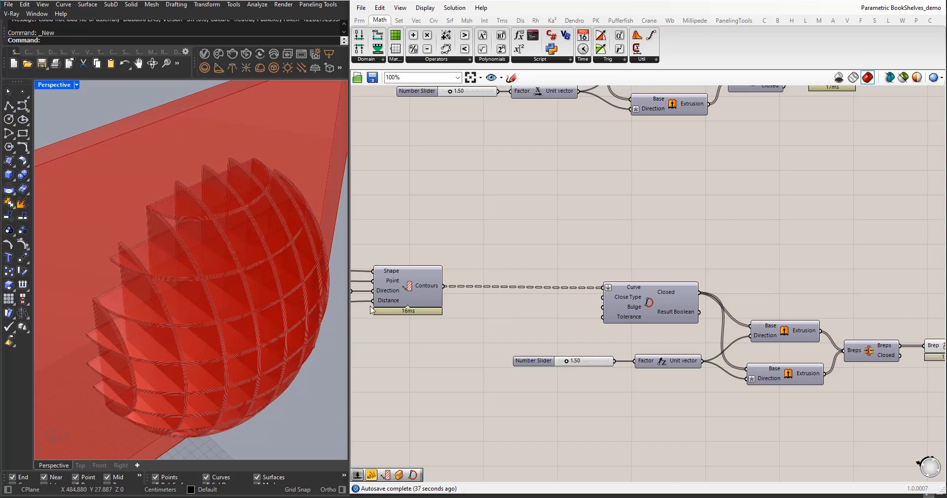
pyautogui.doubleClick(473, 247)
pyautogui.write('offset')
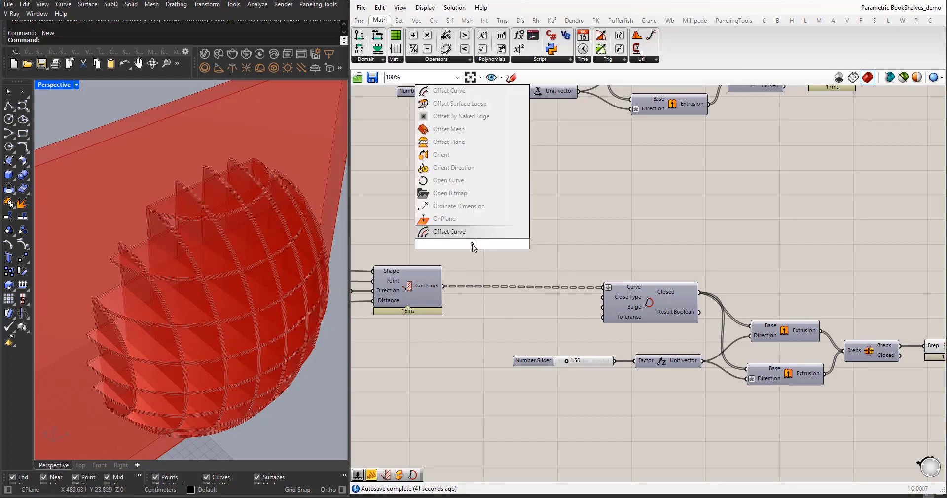
pyautogui.click(447, 219)
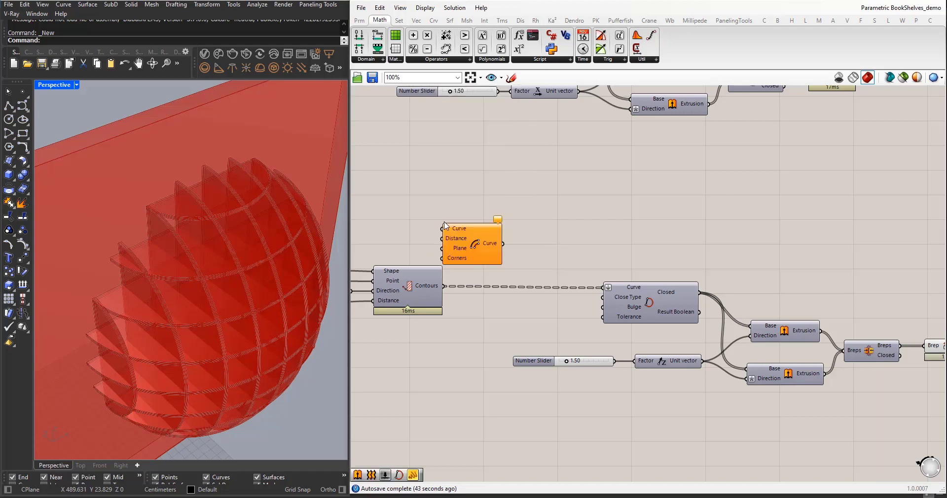
pyautogui.moveTo(443, 291); pyautogui.dragTo(499, 222)
pyautogui.click(463, 219)
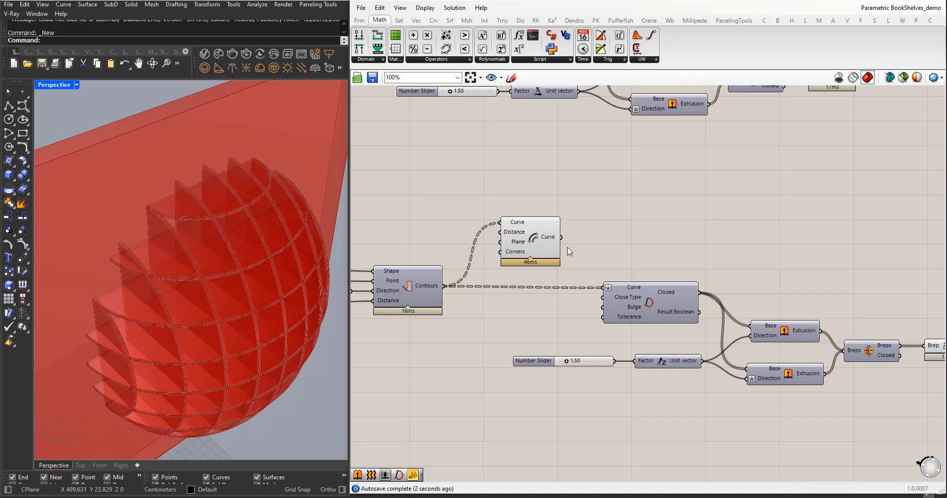
pyautogui.moveTo(568, 260); pyautogui.dragTo(600, 288)
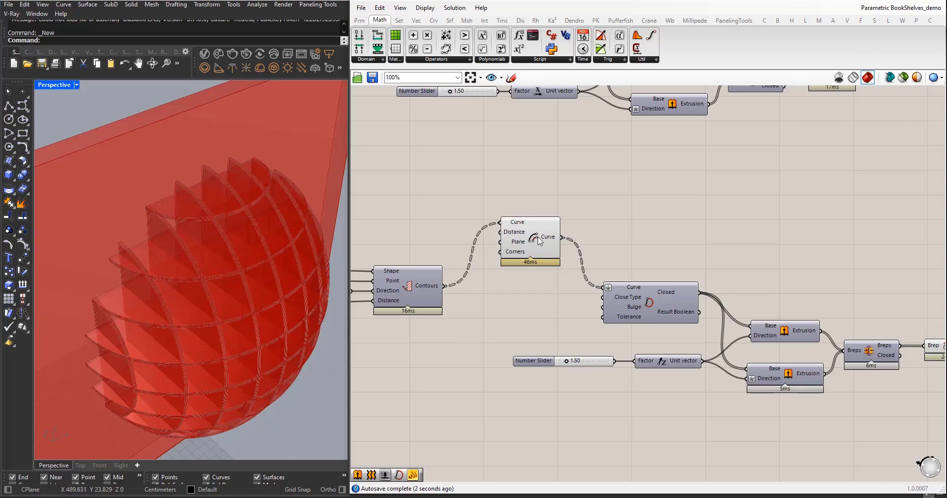
pyautogui.moveTo(538, 241); pyautogui.dragTo(547, 221)
# Step: Create a number slider from 0.01 to 20 and connect it to the Offset Curve's Distance input
pyautogui.doubleClick(458, 218)
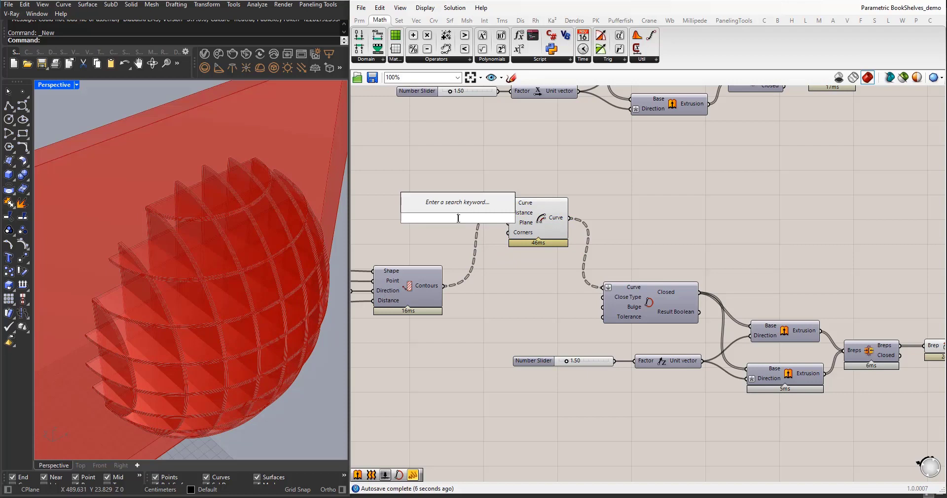
pyautogui.write('0')
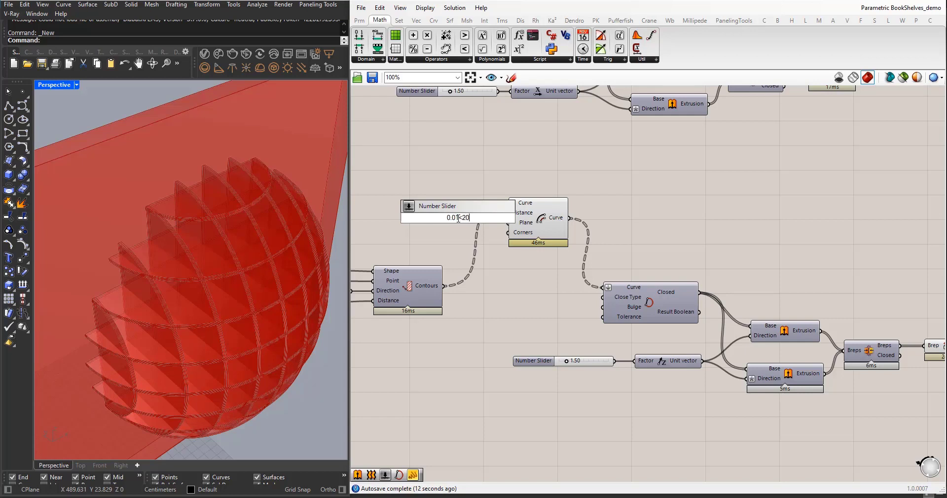
pyautogui.write('.01<20')
pyautogui.press('Return')
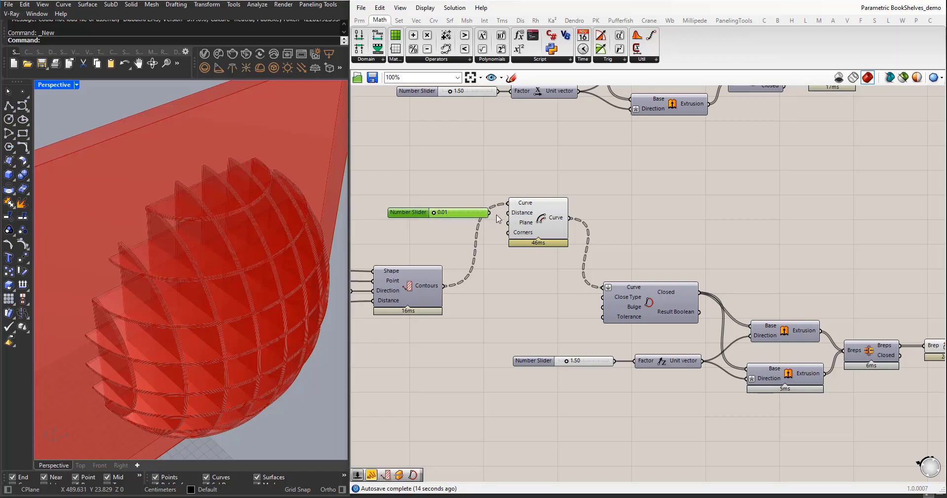
pyautogui.moveTo(409, 217); pyautogui.dragTo(403, 218)
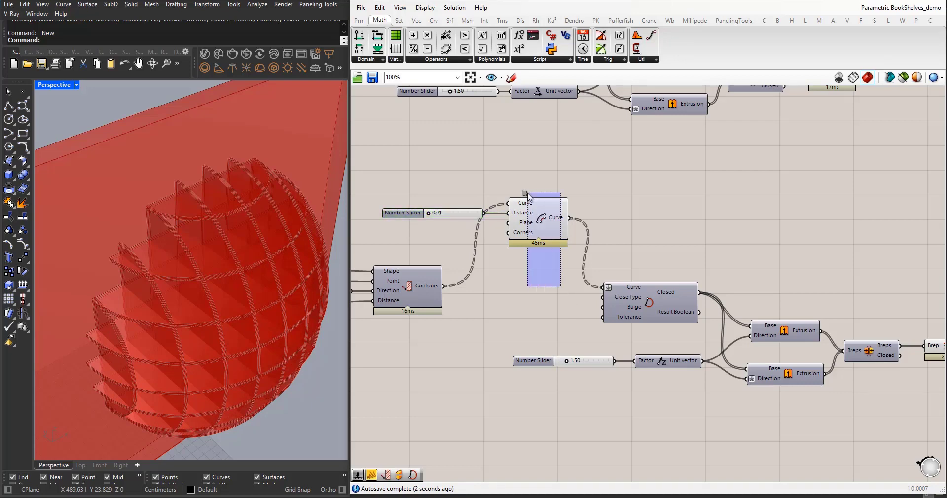
# Step: Turn off the Offset Curve's preview and set its distance slider to 3.92
pyautogui.click(538, 217)
pyautogui.middleClick(535, 202)
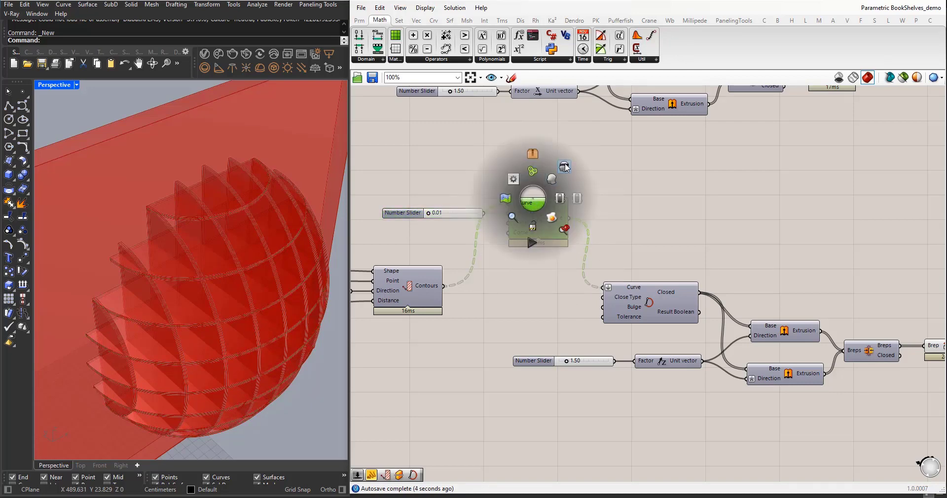
pyautogui.click(552, 178)
pyautogui.moveTo(250, 247); pyautogui.dragTo(262, 265, button='right')
pyautogui.scroll(2, 471, 254)
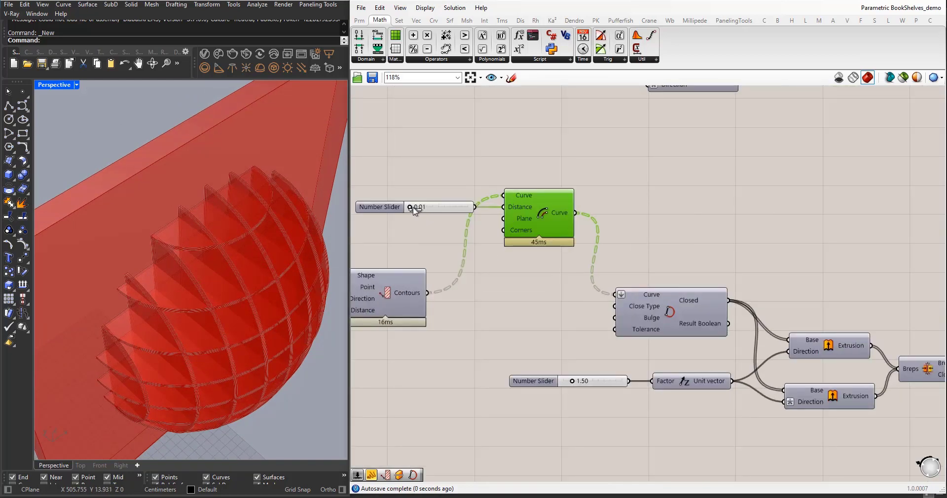
pyautogui.moveTo(414, 210); pyautogui.dragTo(421, 209)
pyautogui.scroll(3, 208, 299)
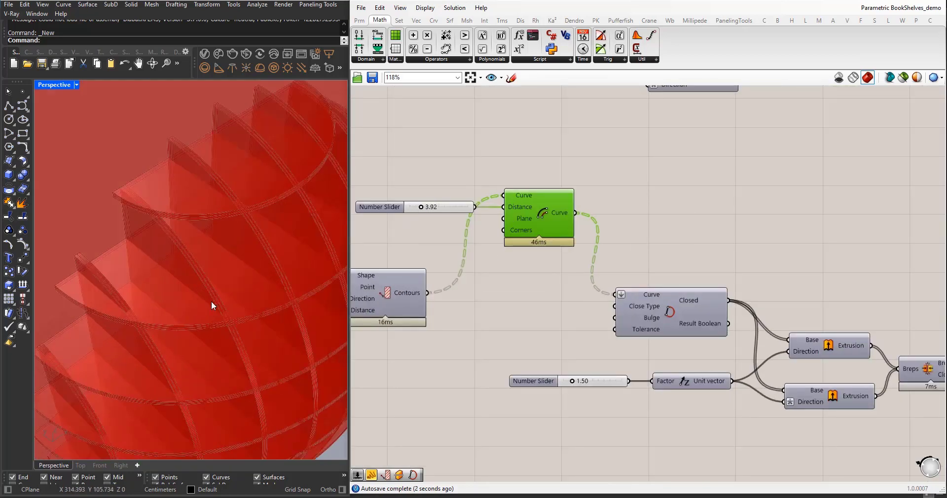
pyautogui.scroll(-4, 212, 301)
pyautogui.scroll(-4, 498, 299)
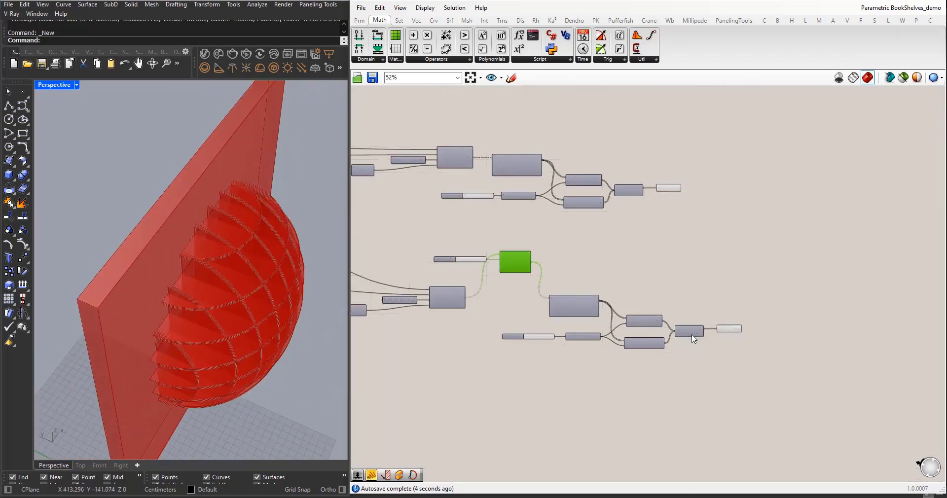
# Step: Fine-tune the Offset Curve distance slider while the capped horizontal shelves are highlighted in the model
pyautogui.click(719, 329)
pyautogui.scroll(5, 238, 283)
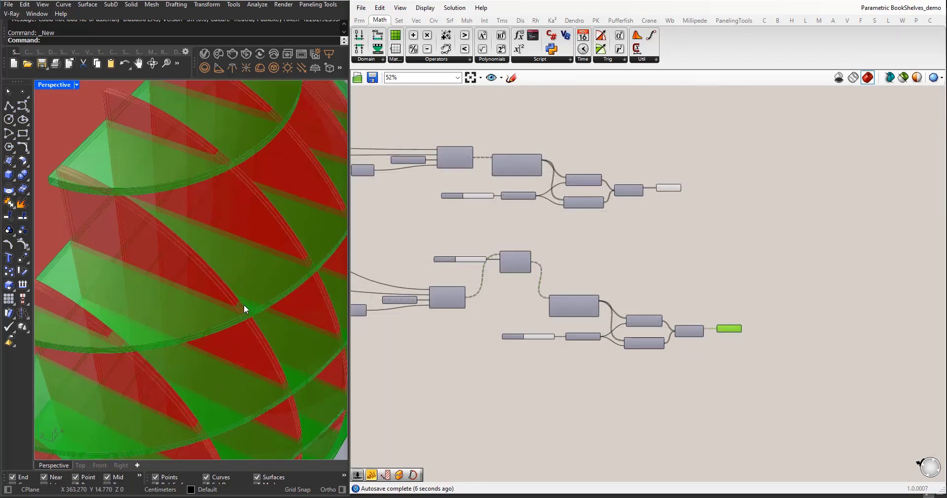
pyautogui.scroll(6, 461, 251)
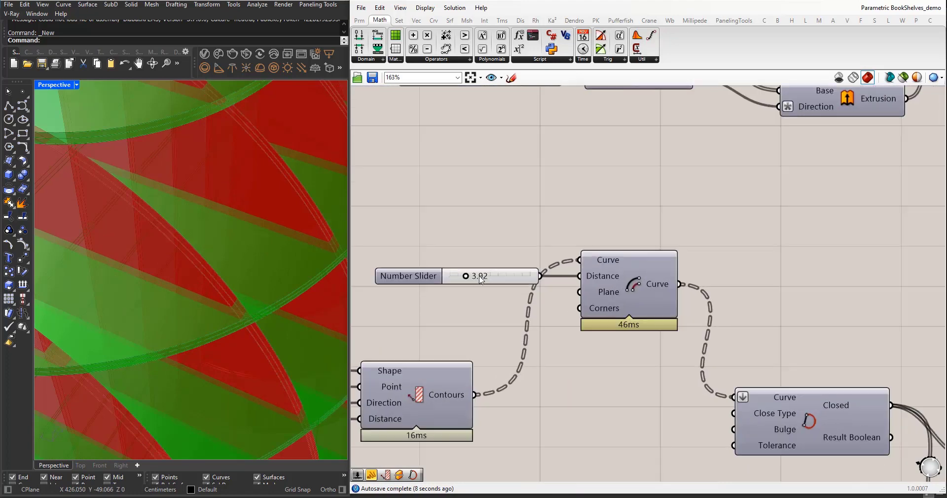
pyautogui.moveTo(467, 278); pyautogui.dragTo(466, 279)
pyautogui.scroll(-5, 228, 283)
pyautogui.moveTo(228, 282); pyautogui.dragTo(187, 252, button='right')
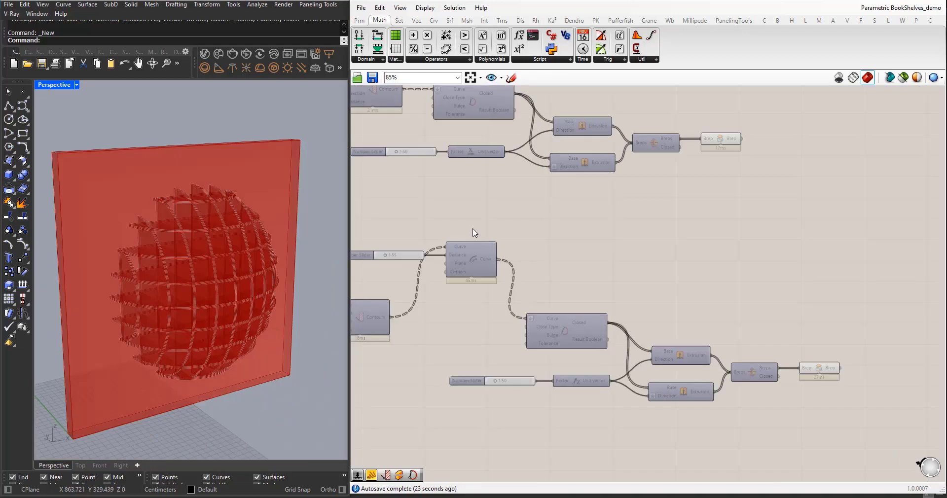
# Step: Move the vertical shelves' cap component outward and add a Custom Preview component fed by its Brep output
pyautogui.scroll(-2, 499, 270)
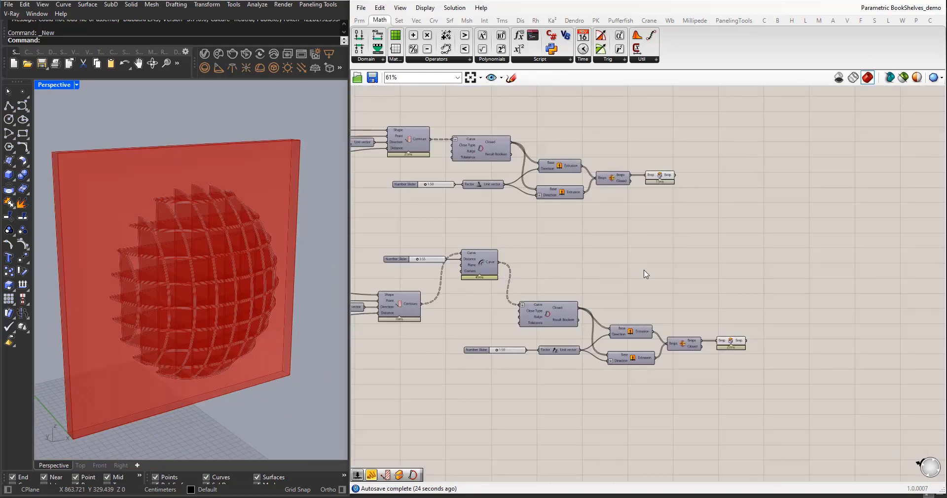
pyautogui.moveTo(664, 183); pyautogui.dragTo(731, 182)
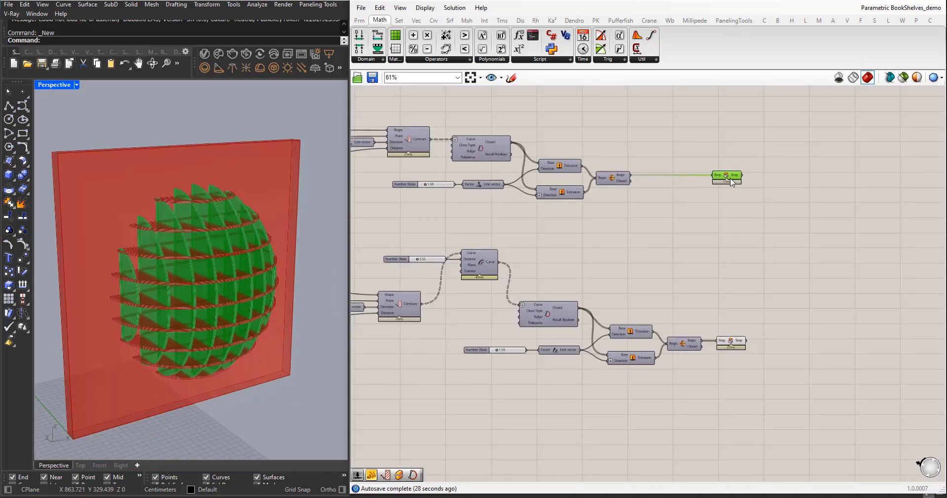
pyautogui.scroll(1, 773, 228)
pyautogui.doubleClick(723, 233)
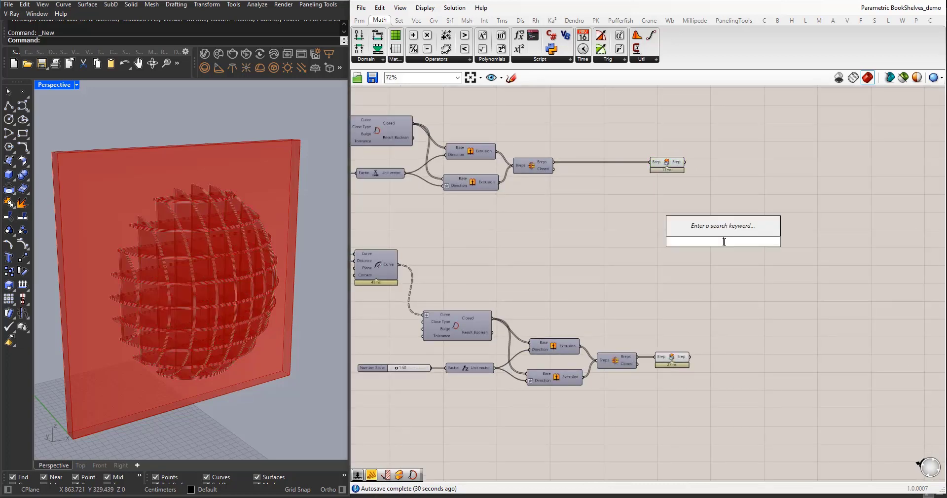
pyautogui.write('preview')
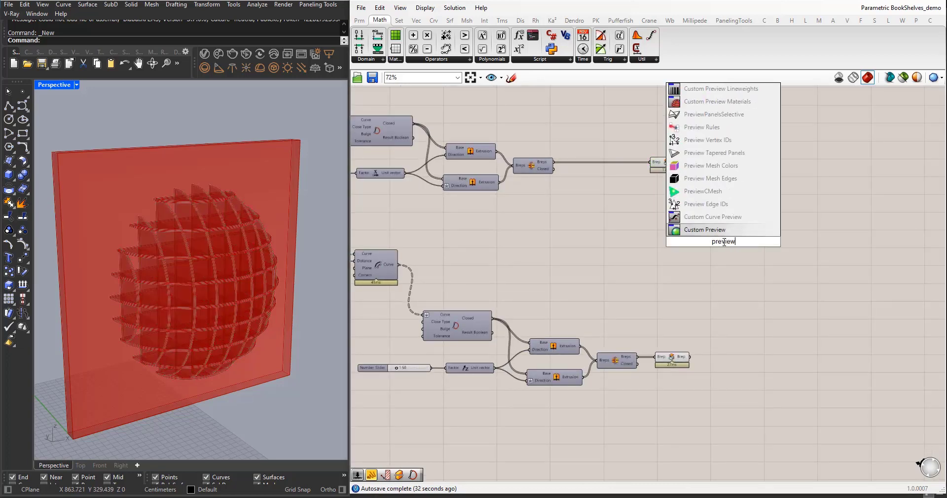
pyautogui.press('Return')
pyautogui.moveTo(715, 238)
pyautogui.mouseDown()
pyautogui.moveTo(729, 176)
pyautogui.moveTo(720, 171)
pyautogui.mouseUp()
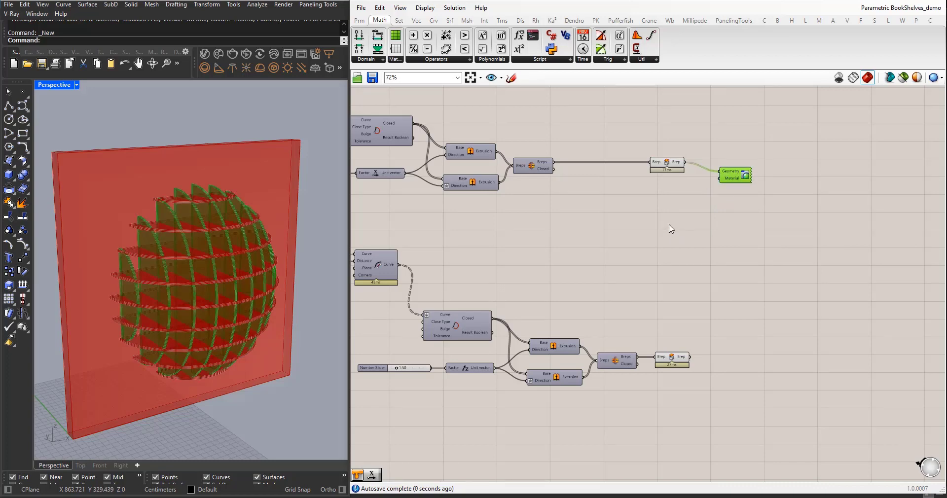
# Step: Turn off the preview of the vertical shelves' cap component
pyautogui.moveTo(681, 210)
pyautogui.mouseDown()
pyautogui.moveTo(624, 133)
pyautogui.moveTo(620, 146)
pyautogui.mouseUp()
pyautogui.middleClick(651, 143)
pyautogui.click(680, 112)
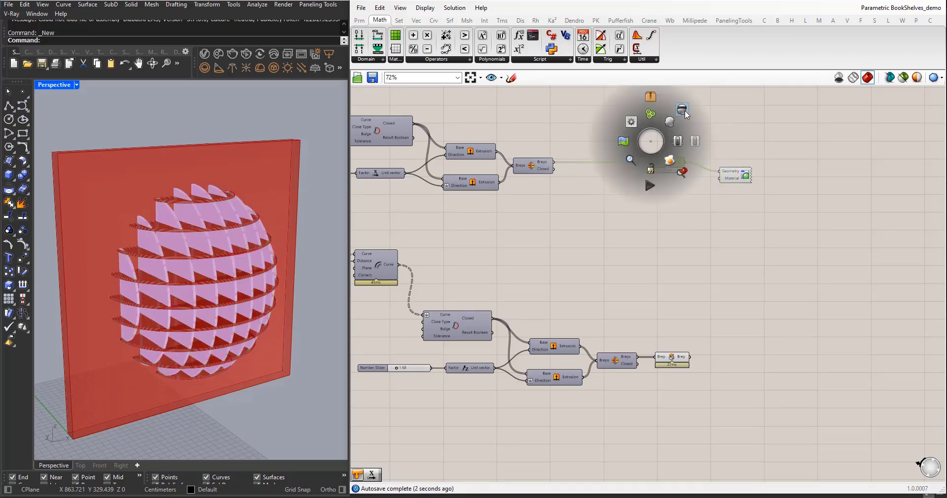
# Step: Add a Custom Preview for the horizontal shelves' Brep output and turn off the preview of their join and cap components
pyautogui.click(668, 224)
pyautogui.keyDown('alt'); pyautogui.moveTo(741, 178); pyautogui.dragTo(587, 316); pyautogui.keyUp('alt')
pyautogui.middleClick(652, 312)
pyautogui.click(683, 282)
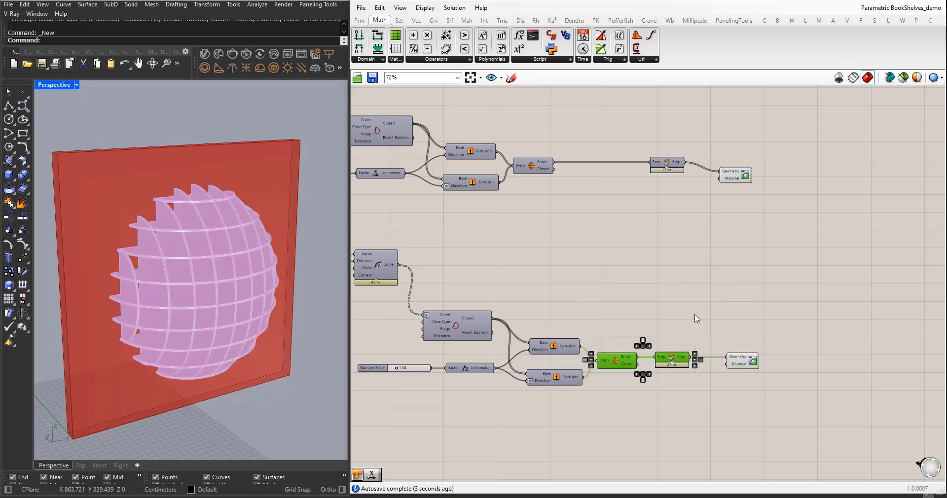
pyautogui.click(735, 175)
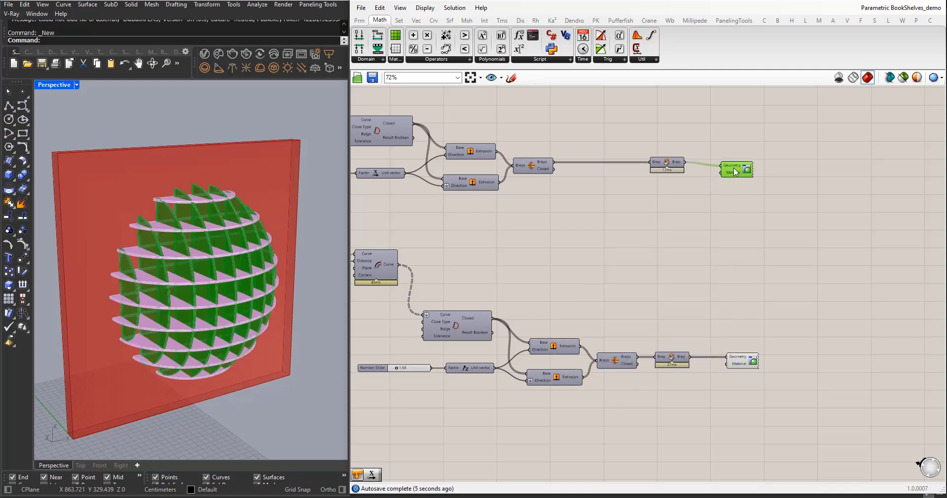
# Step: Add a Colour Swatch and connect it to the Material inputs of both shelf Custom Previews
pyautogui.doubleClick(660, 270)
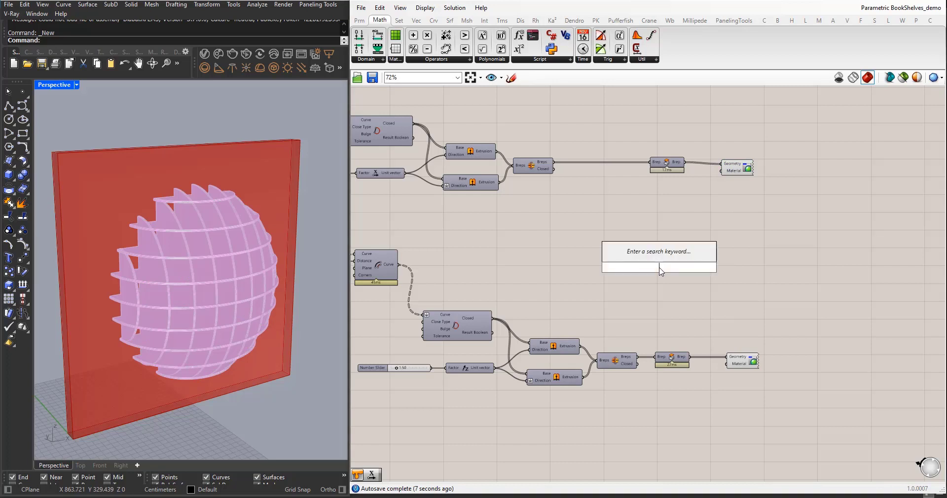
pyautogui.write('swatc')
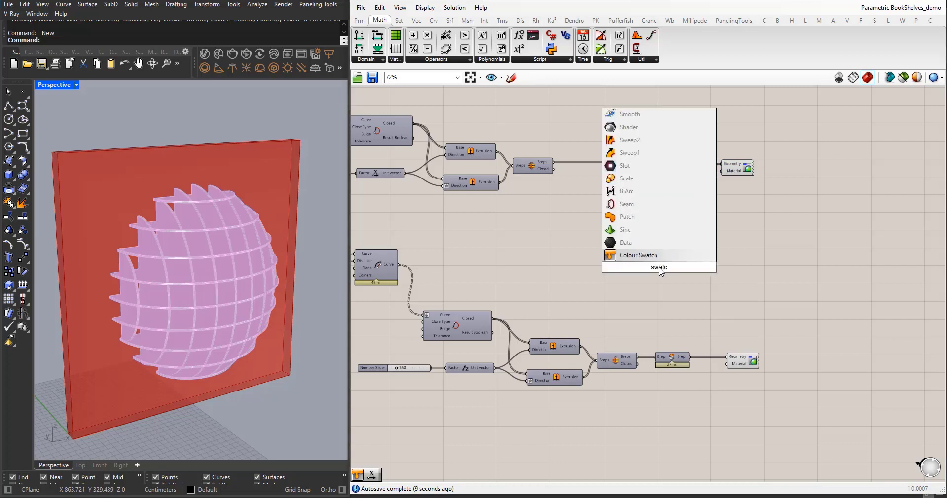
pyautogui.click(681, 257)
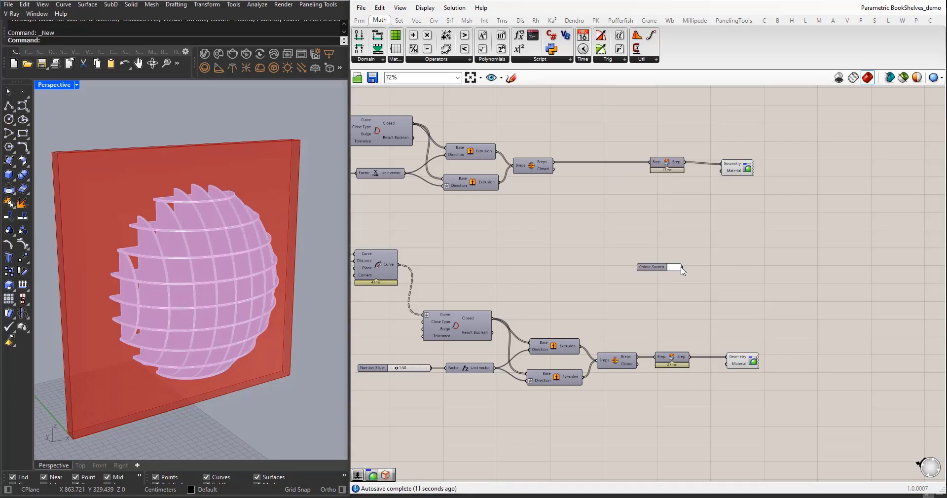
pyautogui.moveTo(682, 268); pyautogui.dragTo(721, 171)
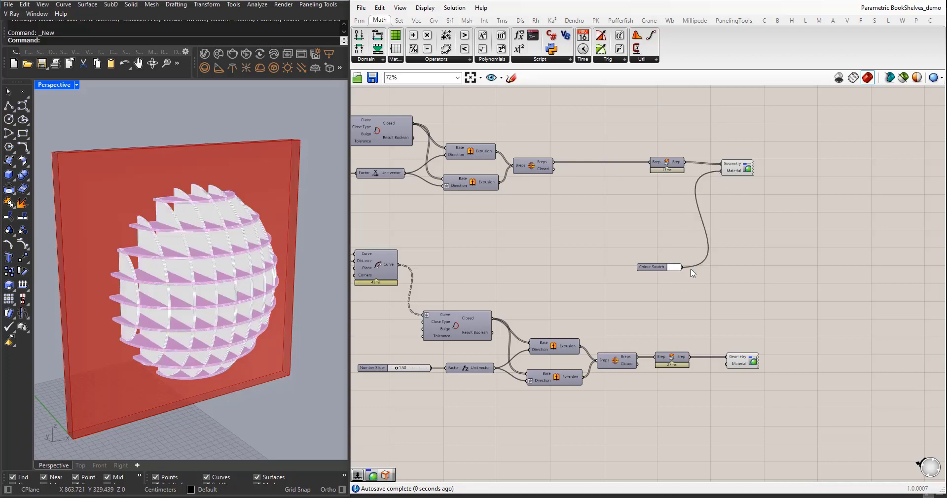
pyautogui.moveTo(682, 267); pyautogui.dragTo(727, 363)
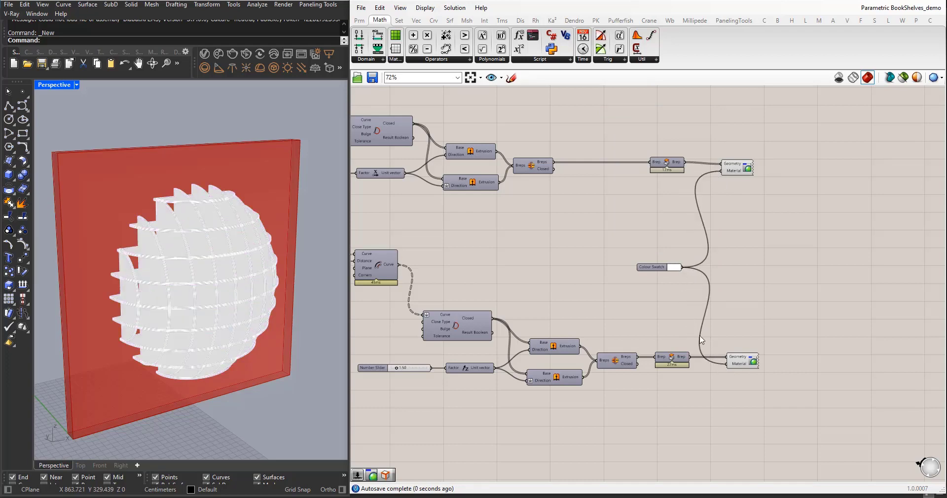
# Step: Set the shelves' Colour Swatch to a muted green with hue 159°, saturation 33 and value 56
pyautogui.click(674, 267)
pyautogui.click(732, 308)
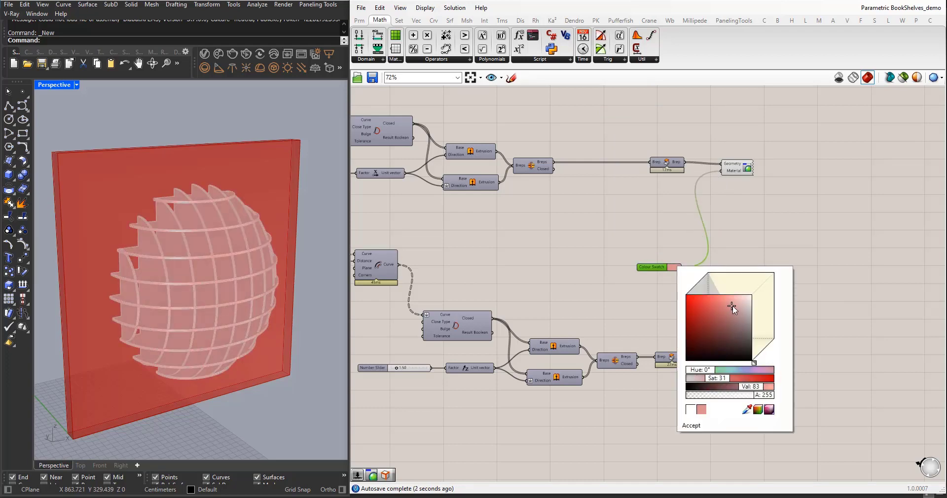
pyautogui.moveTo(699, 370); pyautogui.dragTo(725, 375)
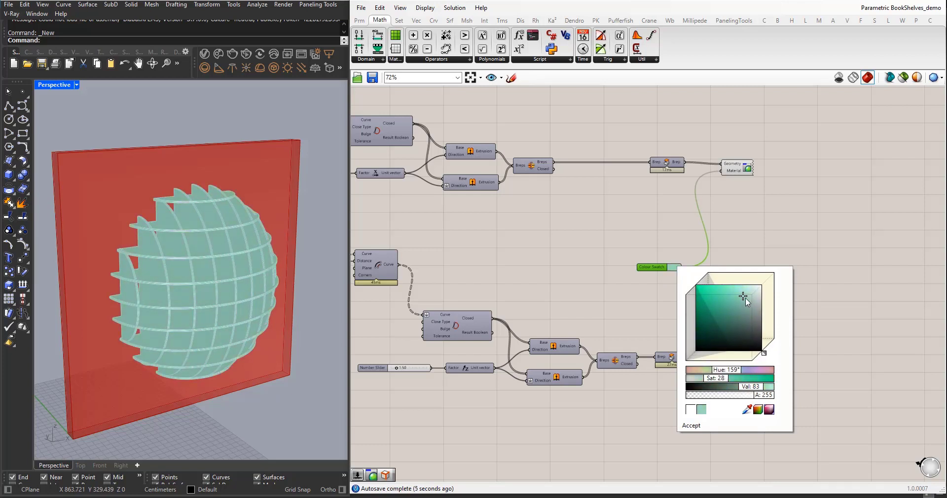
pyautogui.moveTo(744, 297); pyautogui.dragTo(742, 315)
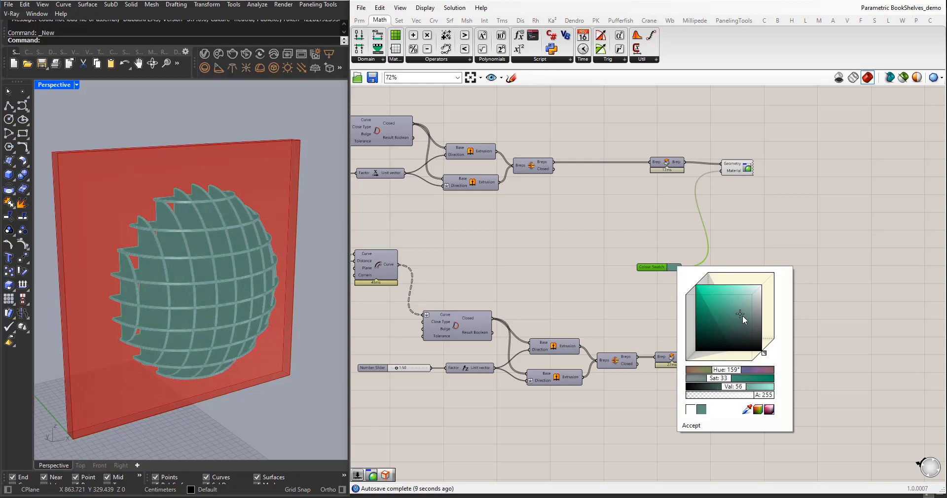
pyautogui.click(697, 426)
pyautogui.click(711, 387)
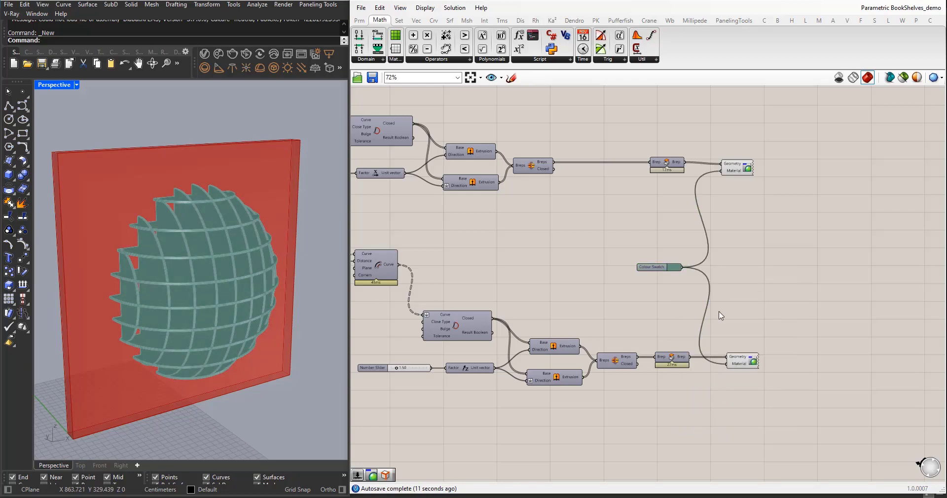
# Step: Duplicate the vertical shelves' Custom Preview beside the back panel's Extrusion and feed the extrusion into its Geometry input
pyautogui.scroll(-5, 720, 314)
pyautogui.moveTo(690, 296); pyautogui.dragTo(881, 316, button='right')
pyautogui.scroll(-3, 881, 315)
pyautogui.scroll(6, 880, 316)
pyautogui.scroll(3, 838, 279)
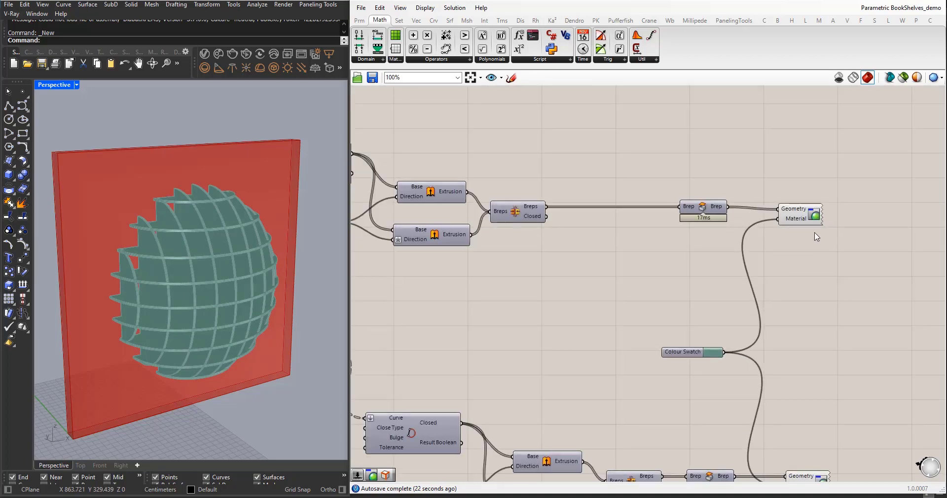
pyautogui.click(809, 224)
pyautogui.hotkey('ctrl', 'c')
pyautogui.hotkey('ctrl', 'v')
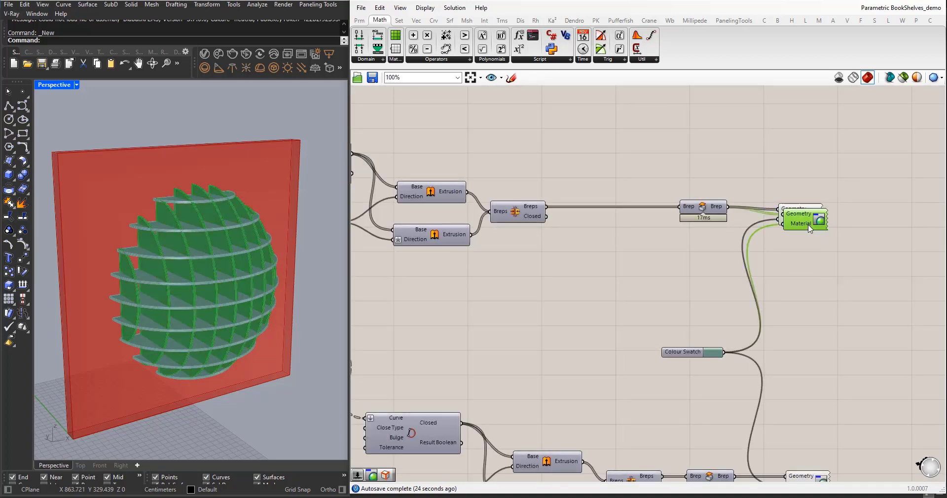
pyautogui.moveTo(810, 225); pyautogui.dragTo(478, 208)
pyautogui.scroll(-7, 810, 262)
pyautogui.scroll(-3, 648, 221)
pyautogui.scroll(4, 501, 197)
pyautogui.scroll(4, 423, 201)
pyautogui.scroll(3, 466, 205)
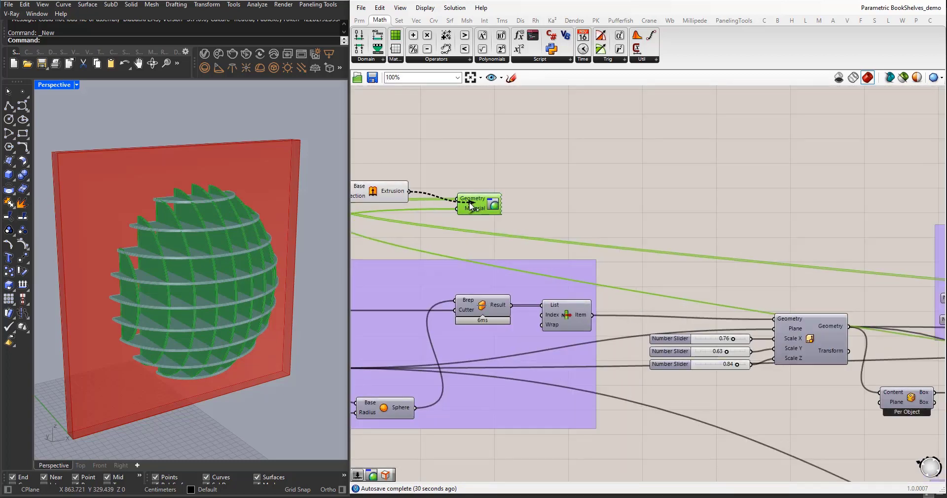
pyautogui.moveTo(418, 191); pyautogui.dragTo(457, 200)
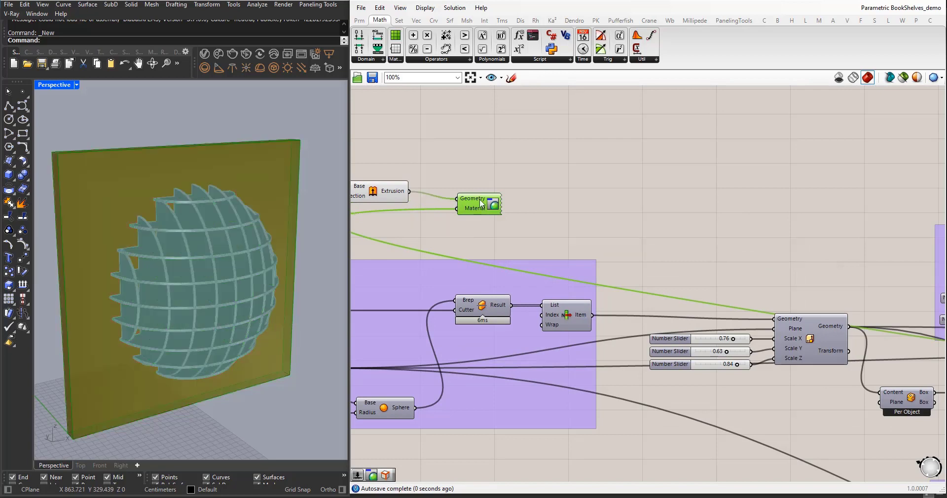
# Step: Add a separate Colour Swatch and connect it to the Material input of the back panel's Custom Preview
pyautogui.scroll(-2, 517, 205)
pyautogui.scroll(2, 447, 211)
pyautogui.doubleClick(464, 218)
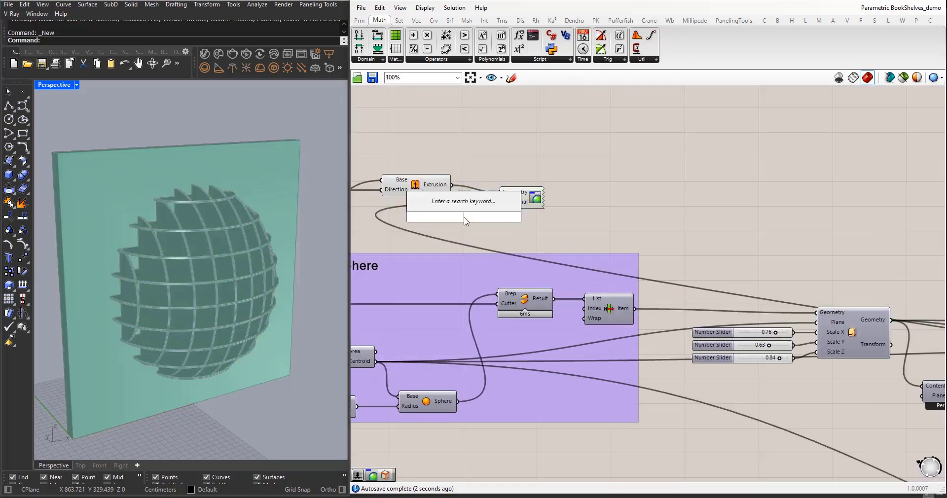
pyautogui.write('swa')
pyautogui.click(454, 153)
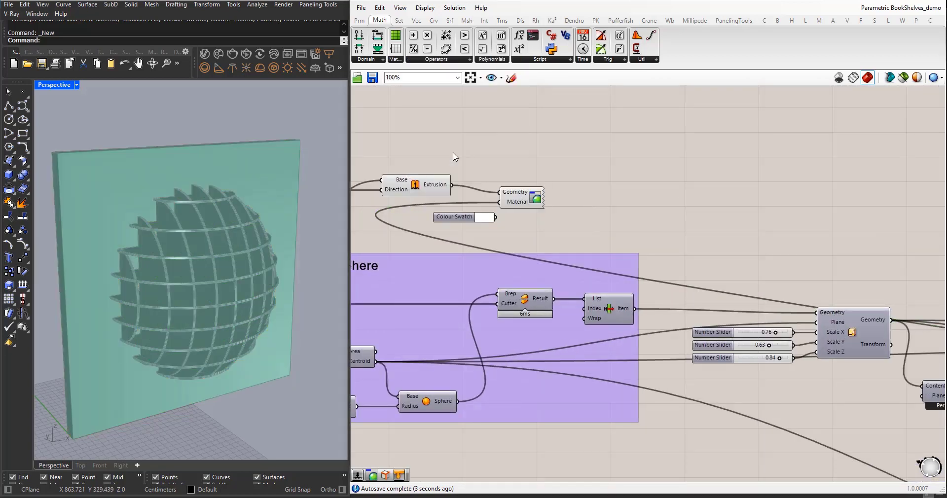
pyautogui.moveTo(506, 212); pyautogui.dragTo(500, 202)
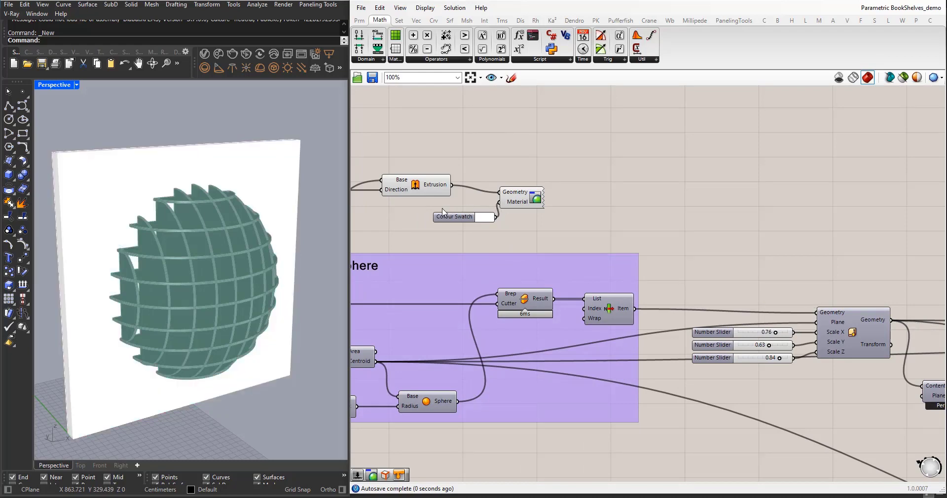
# Step: Turn off the preview of the back panel's Extrusion component
pyautogui.click(400, 173)
pyautogui.middleClick(403, 164)
pyautogui.click(434, 133)
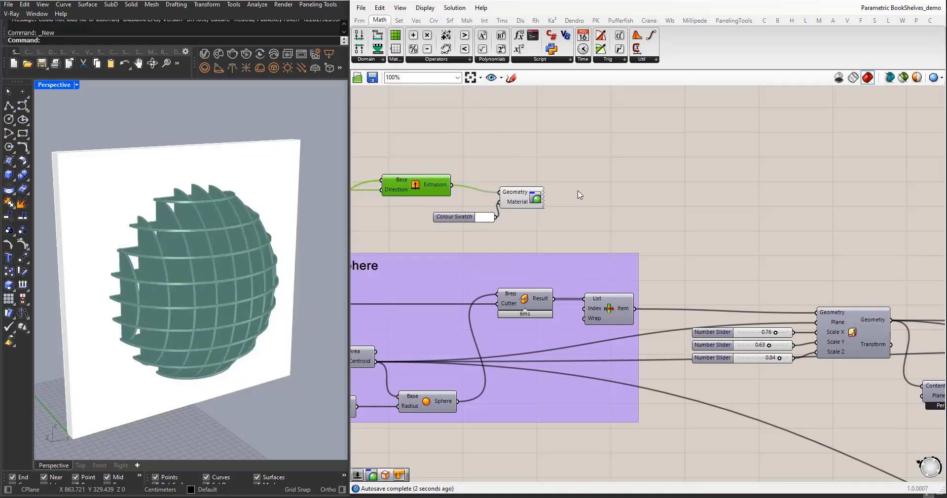
# Step: Set the back panel's extrusion thickness slider to 10
pyautogui.scroll(-3, 579, 193)
pyautogui.scroll(3, 419, 192)
pyautogui.moveTo(375, 210); pyautogui.dragTo(491, 218, button='right')
pyautogui.scroll(3, 481, 211)
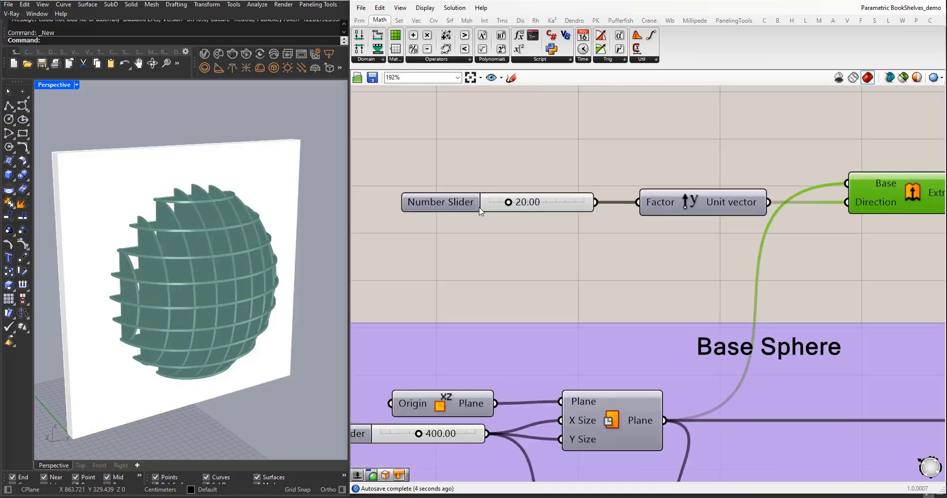
pyautogui.doubleClick(528, 205)
pyautogui.write('10')
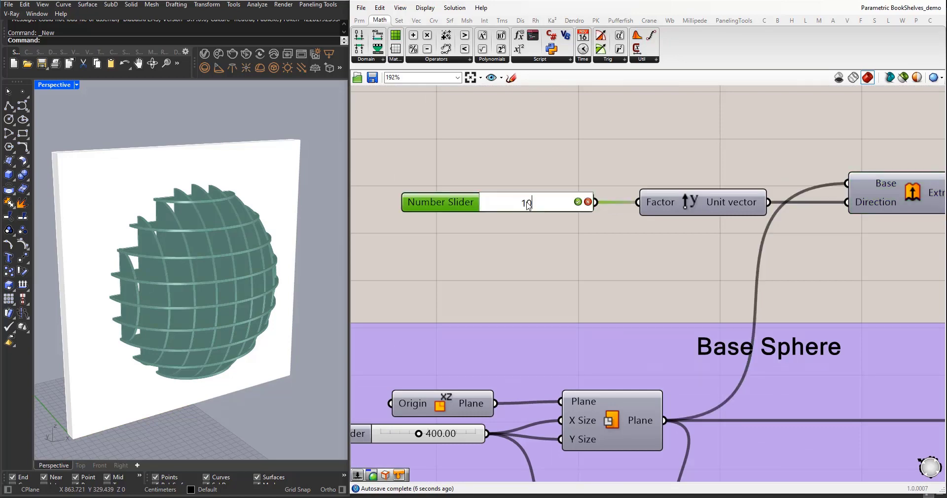
pyautogui.click(578, 203)
# Step: Set the back panel's Colour Swatch to a dark grey with saturation 0 and value 34
pyautogui.scroll(-3, 531, 234)
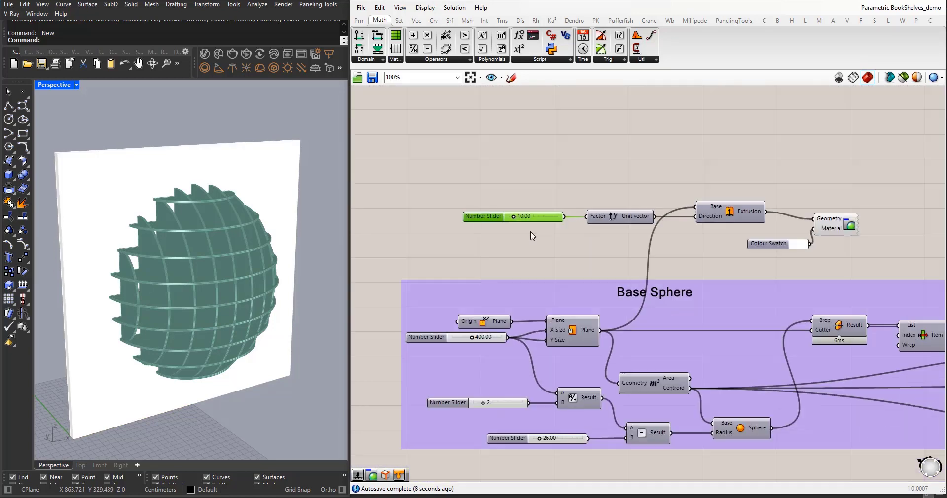
pyautogui.scroll(2, 740, 252)
pyautogui.click(746, 237)
pyautogui.moveTo(746, 238); pyautogui.dragTo(742, 237)
pyautogui.click(800, 236)
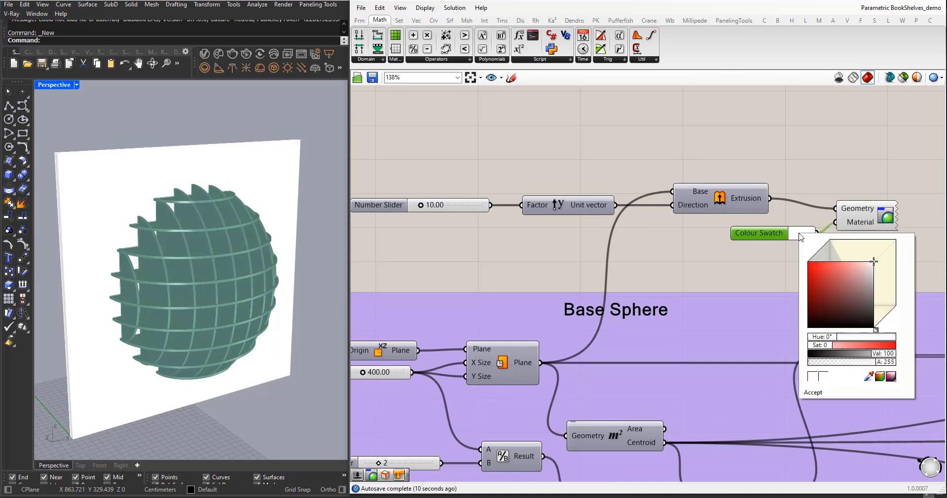
pyautogui.moveTo(821, 279)
pyautogui.mouseDown()
pyautogui.moveTo(875, 275)
pyautogui.moveTo(885, 305)
pyautogui.mouseUp()
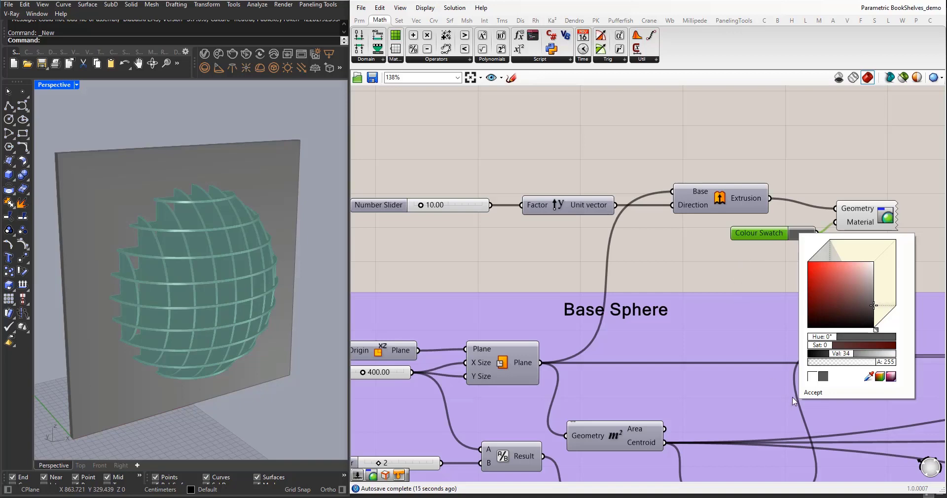
pyautogui.click(813, 392)
# Step: Switch the Perspective viewport to the Rendered display mode and inspect the bookshelf from several angles
pyautogui.click(55, 85)
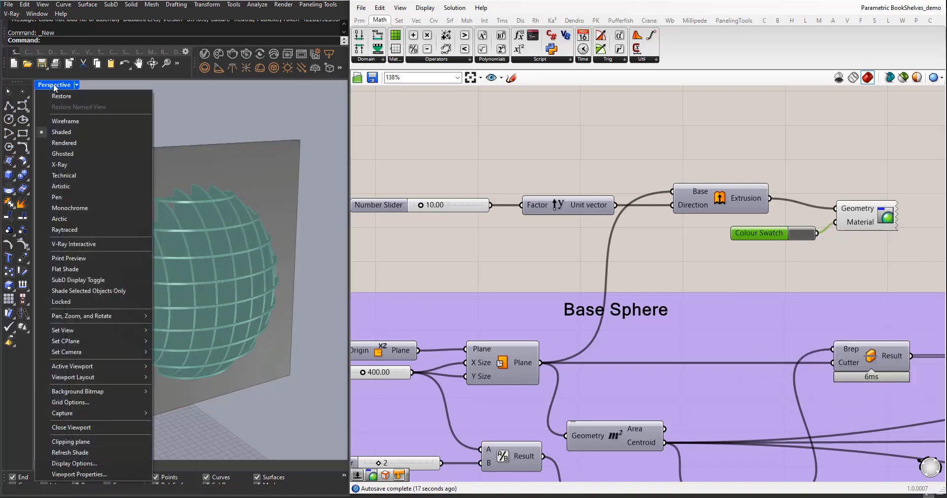
pyautogui.click(70, 143)
pyautogui.moveTo(170, 210); pyautogui.dragTo(229, 241, button='right')
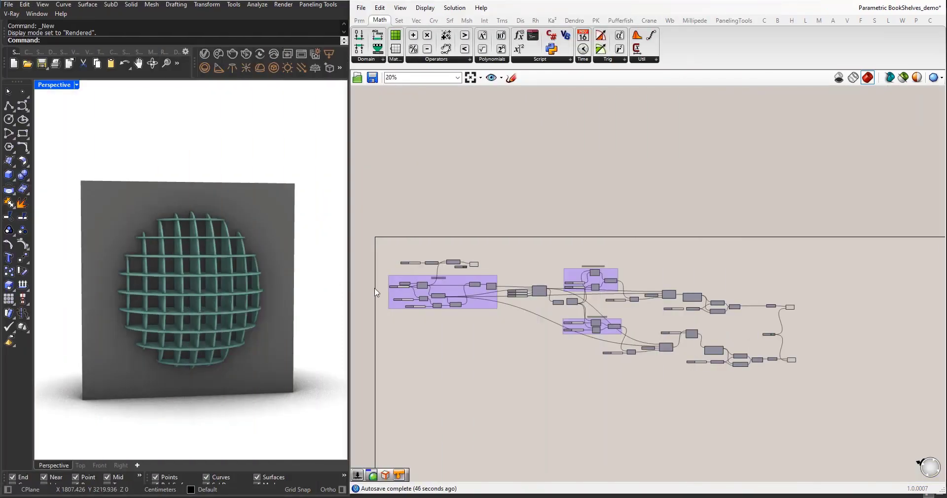
pyautogui.scroll(3, 377, 292)
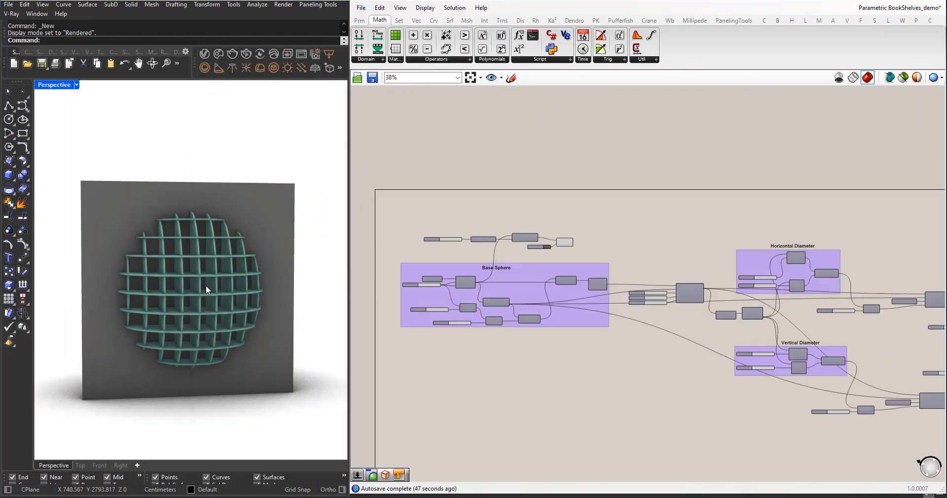
pyautogui.moveTo(206, 285); pyautogui.dragTo(233, 304, button='right')
pyautogui.scroll(-2, 485, 299)
pyautogui.moveTo(201, 277); pyautogui.dragTo(223, 277, button='right')
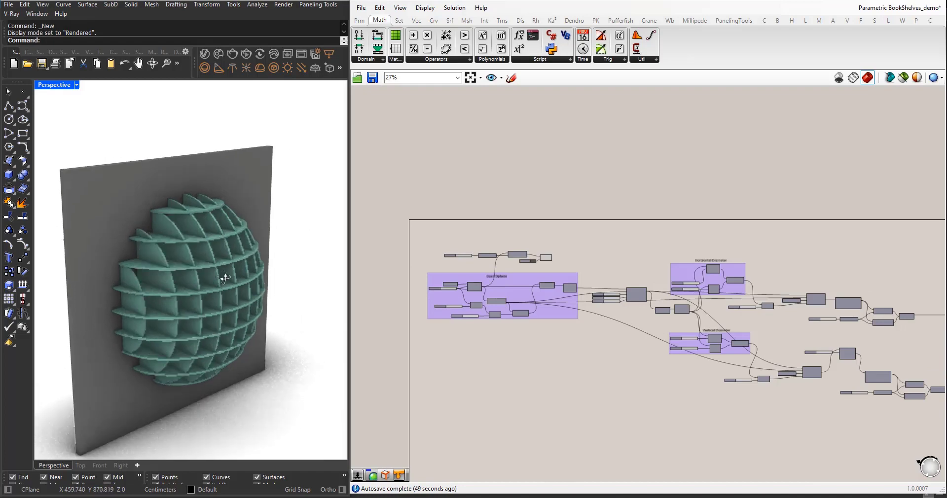
# Step: Try other values on the Base Sphere group's 400 plane size slider and on the slider subtracted from the sphere's radius
pyautogui.scroll(3, 400, 280)
pyautogui.scroll(5, 422, 283)
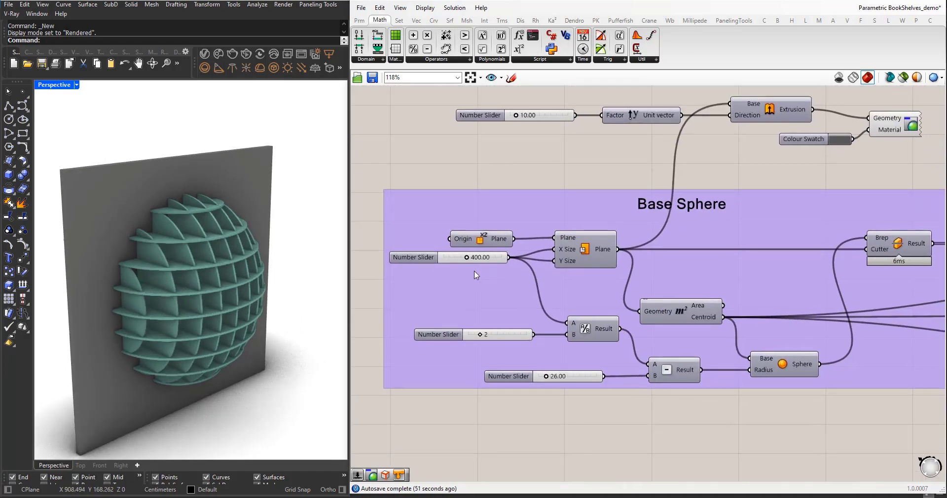
pyautogui.moveTo(199, 258); pyautogui.dragTo(271, 263, button='right')
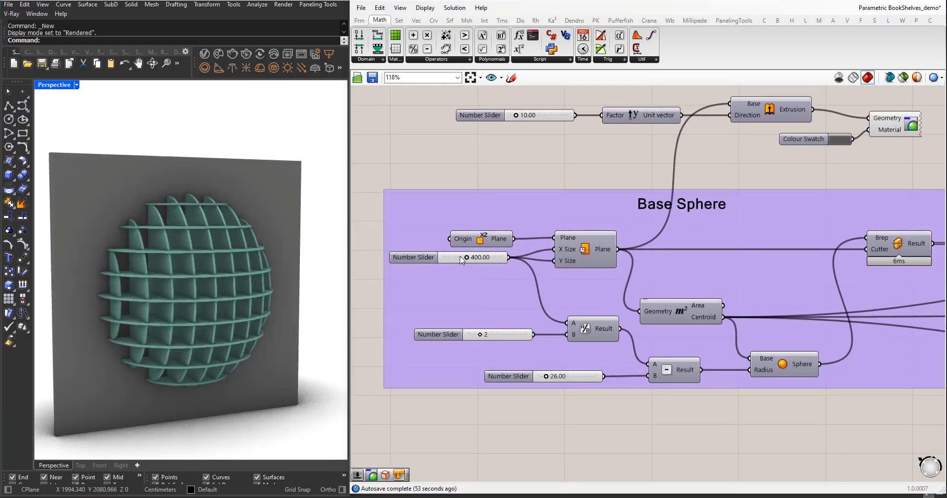
pyautogui.moveTo(466, 260); pyautogui.dragTo(467, 260)
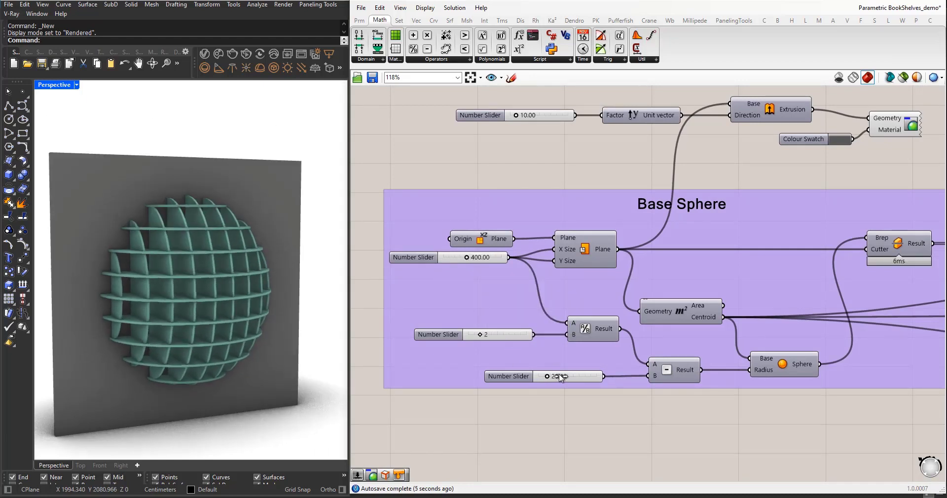
pyautogui.moveTo(547, 378)
pyautogui.mouseDown()
pyautogui.moveTo(555, 377)
pyautogui.moveTo(547, 378)
pyautogui.mouseUp()
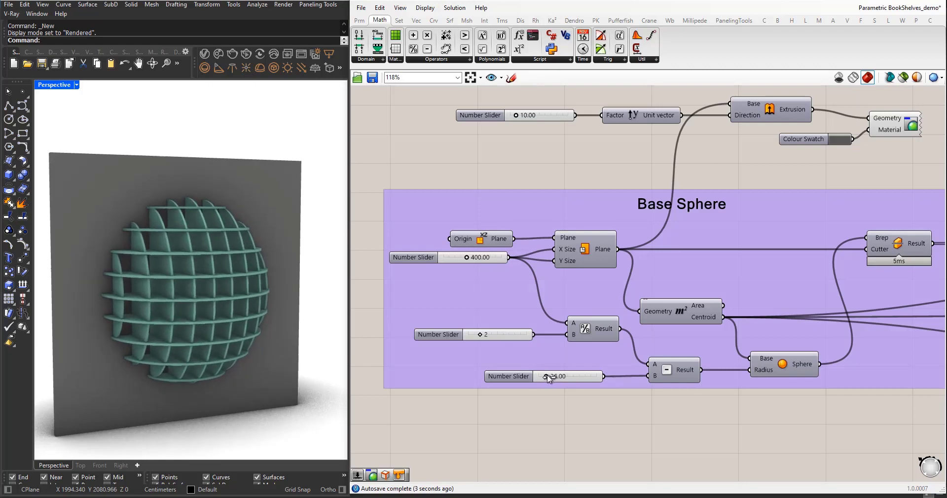
# Step: Set the Scale X slider of the sphere's non-uniform scale component to 0.80
pyautogui.scroll(-4, 478, 307)
pyautogui.scroll(3, 828, 298)
pyautogui.scroll(1, 829, 299)
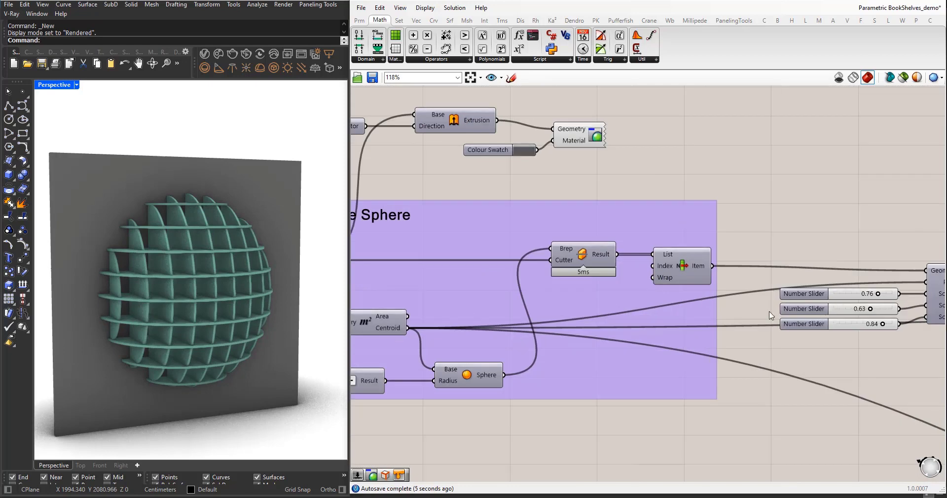
pyautogui.moveTo(237, 297); pyautogui.dragTo(175, 313, button='right')
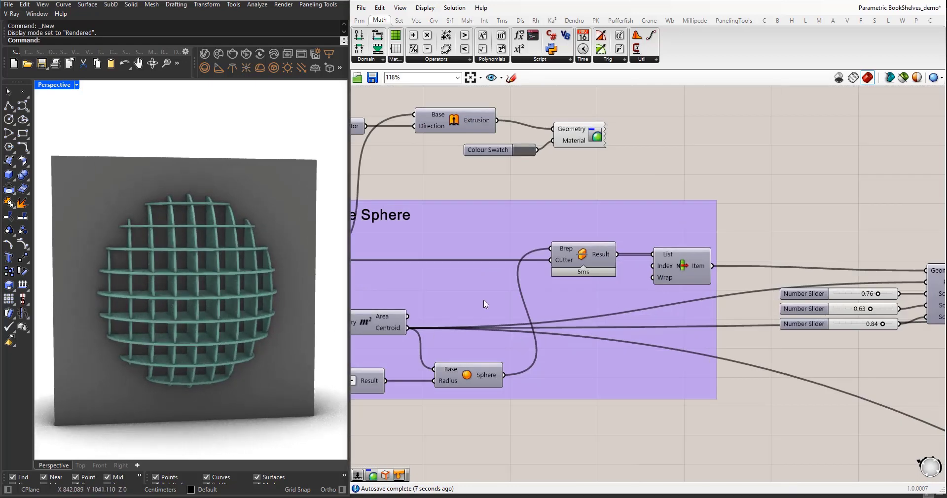
pyautogui.scroll(-1, 484, 302)
pyautogui.scroll(4, 753, 298)
pyautogui.moveTo(746, 285)
pyautogui.mouseDown()
pyautogui.moveTo(734, 286)
pyautogui.moveTo(751, 285)
pyautogui.mouseUp()
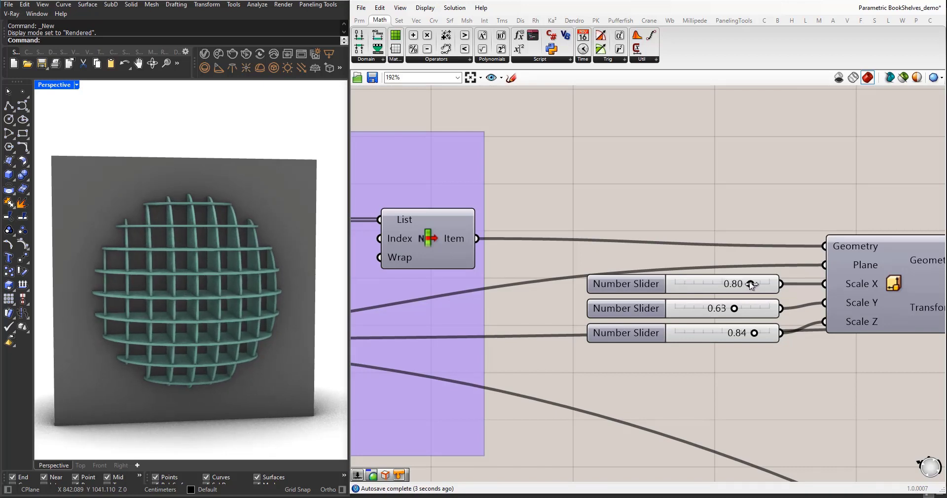
# Step: Set the sphere's non-uniform scale sliders to 0.59 for Scale Y and 0.85 for Scale Z
pyautogui.moveTo(753, 337); pyautogui.dragTo(731, 309)
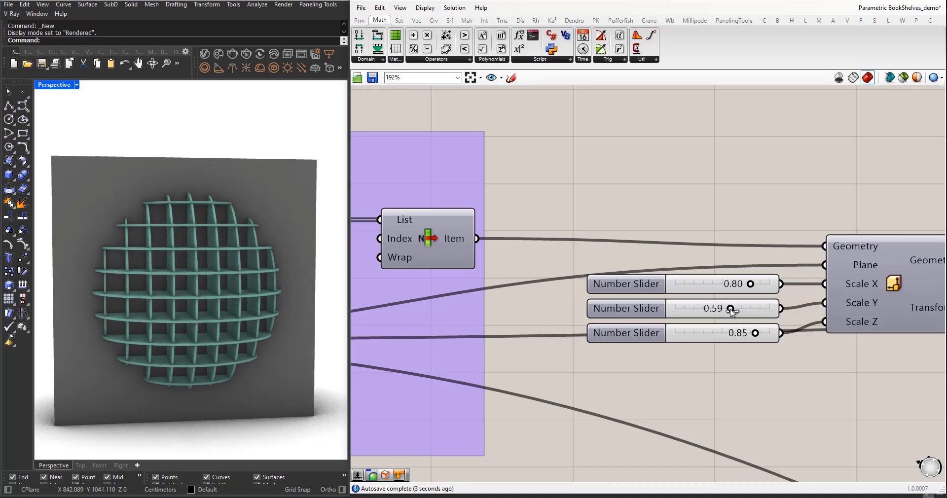
pyautogui.moveTo(127, 309)
pyautogui.mouseDown(button='right')
pyautogui.moveTo(147, 300)
pyautogui.moveTo(129, 304)
pyautogui.mouseUp(button='right')
pyautogui.scroll(-10, 439, 282)
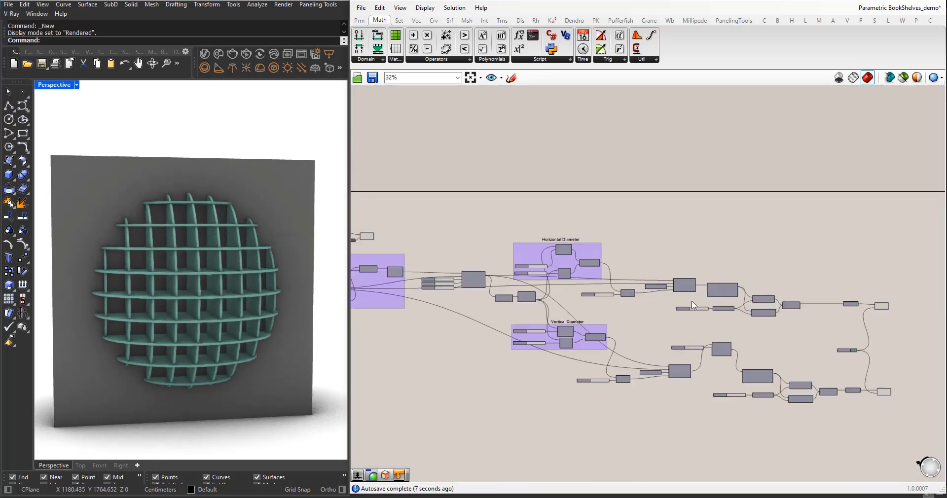
# Step: Set the slider that divides the Vertical Diameter distance for the Z-direction contours to 8
pyautogui.scroll(8, 648, 306)
pyautogui.scroll(-8, 648, 305)
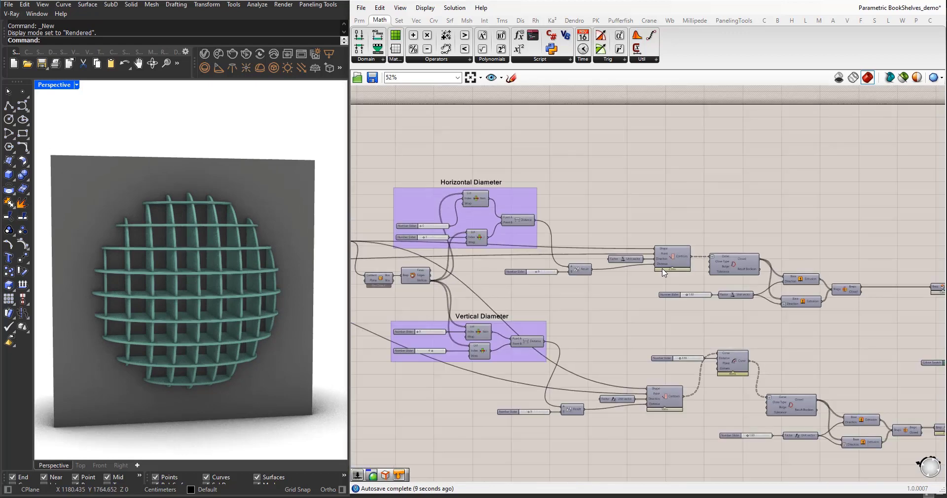
pyautogui.scroll(4, 669, 301)
pyautogui.moveTo(577, 312); pyautogui.dragTo(630, 296, button='right')
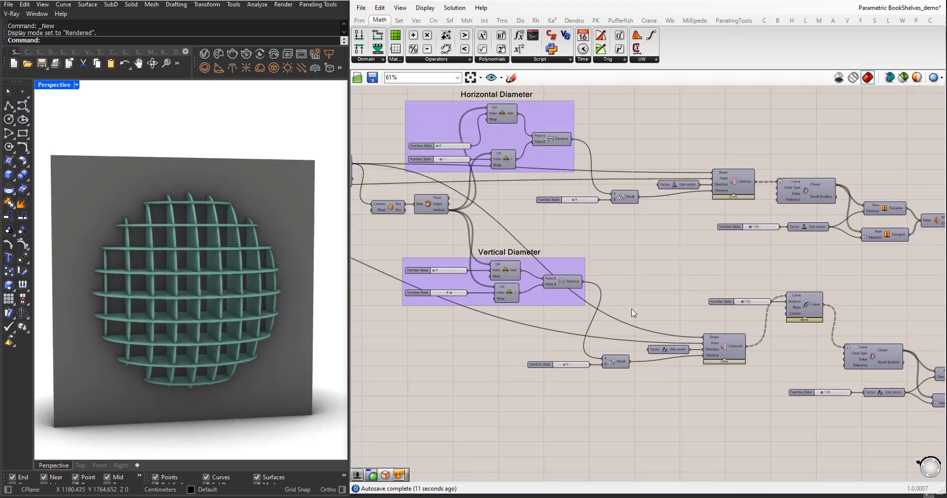
pyautogui.scroll(2, 650, 334)
pyautogui.moveTo(598, 241); pyautogui.dragTo(606, 262, button='right')
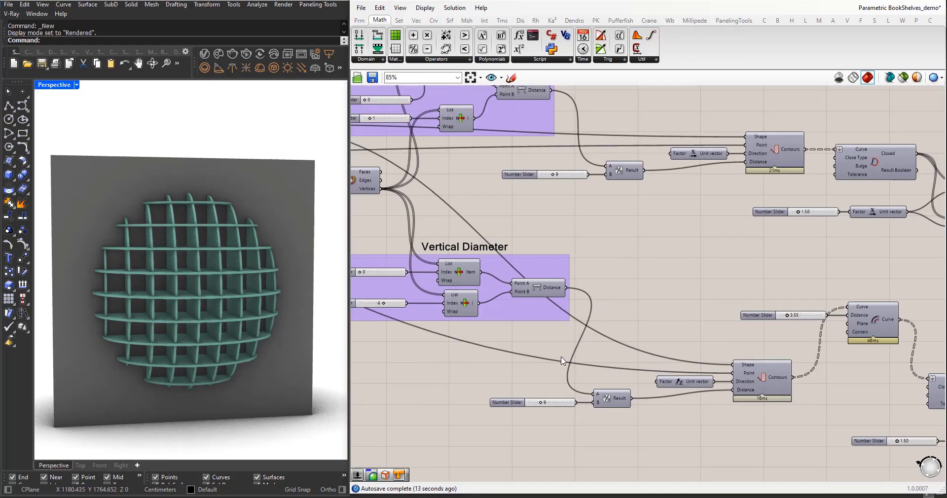
pyautogui.scroll(2, 541, 396)
pyautogui.moveTo(539, 414); pyautogui.dragTo(537, 416)
pyautogui.scroll(-3, 550, 406)
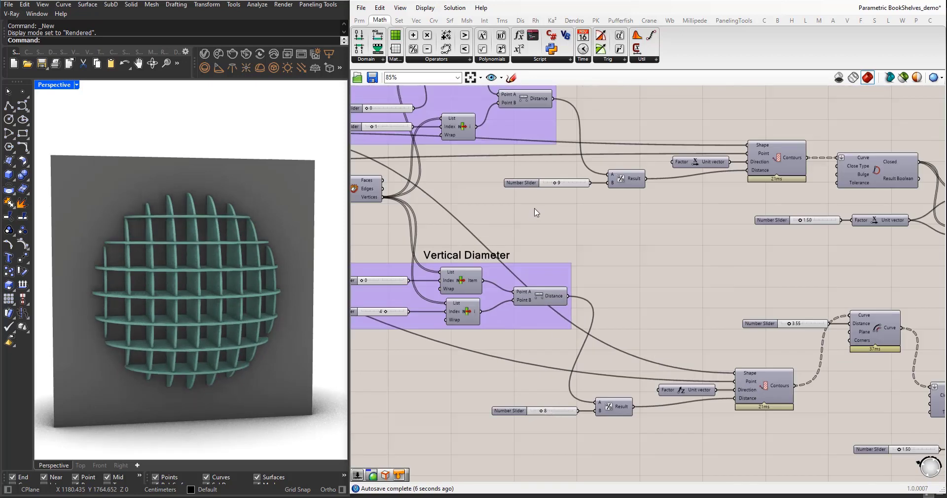
# Step: Set the slider that divides the Horizontal Diameter distance for the X-direction contours to 6
pyautogui.scroll(4, 559, 165)
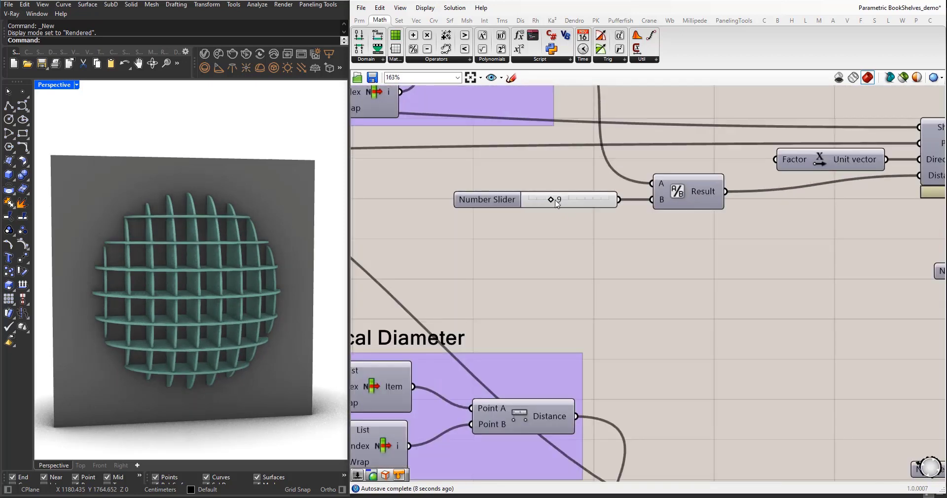
pyautogui.moveTo(552, 200); pyautogui.dragTo(543, 200)
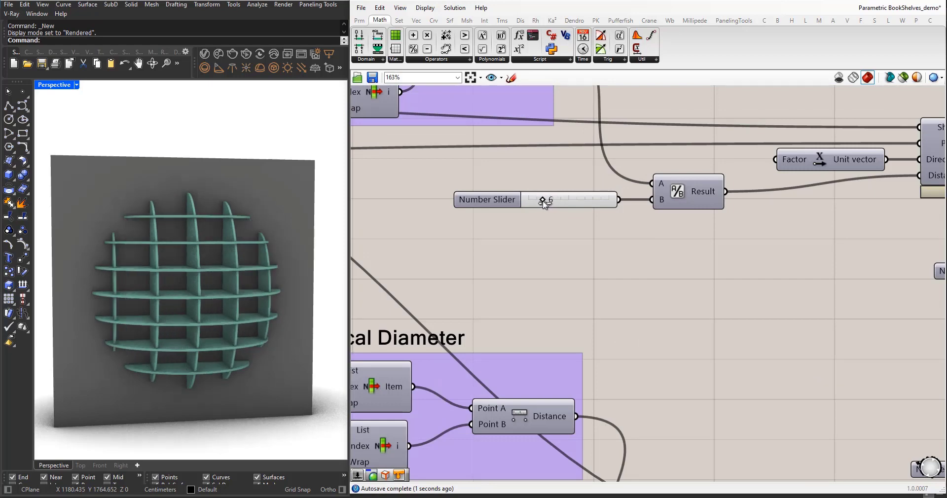
pyautogui.scroll(-4, 548, 239)
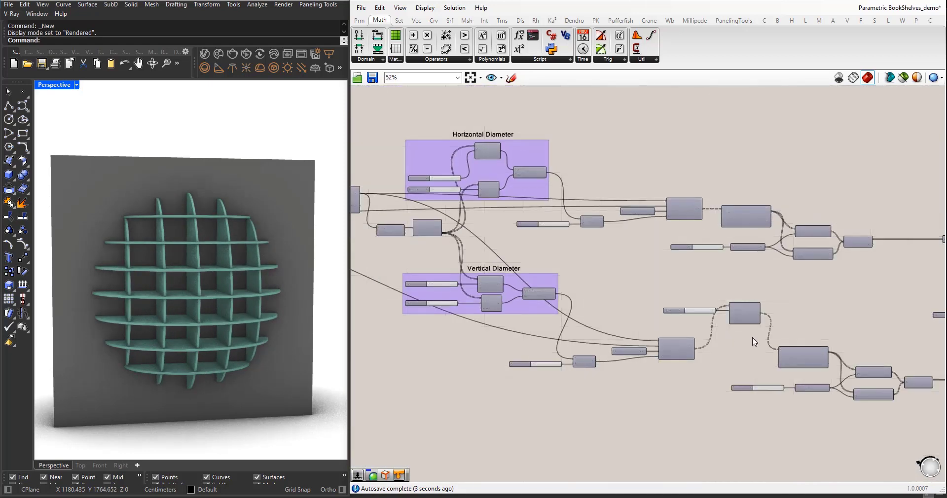
# Step: Set the offset distance slider of the Z-direction contour curves to 1.43 and check the shelf edges up close
pyautogui.scroll(3, 755, 338)
pyautogui.moveTo(178, 271); pyautogui.dragTo(236, 297, button='right')
pyautogui.scroll(7, 200, 284)
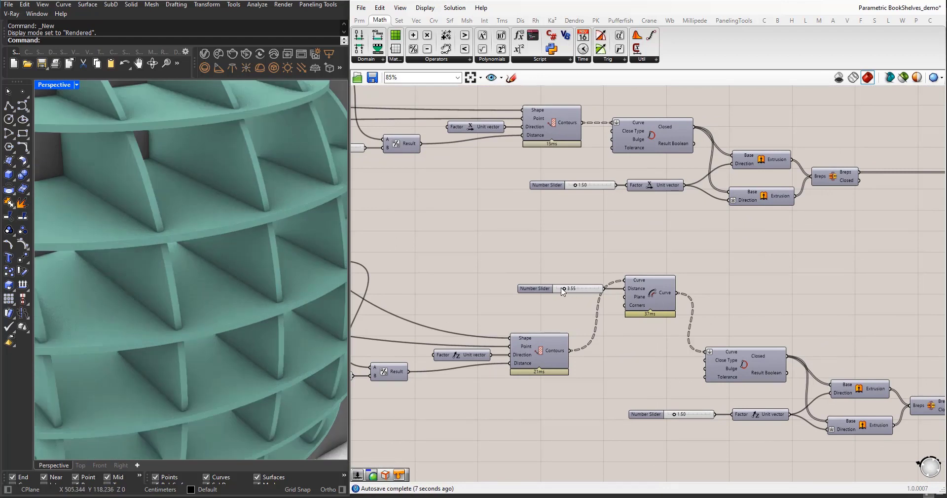
pyautogui.moveTo(562, 291)
pyautogui.mouseDown()
pyautogui.moveTo(572, 289)
pyautogui.moveTo(561, 292)
pyautogui.mouseUp()
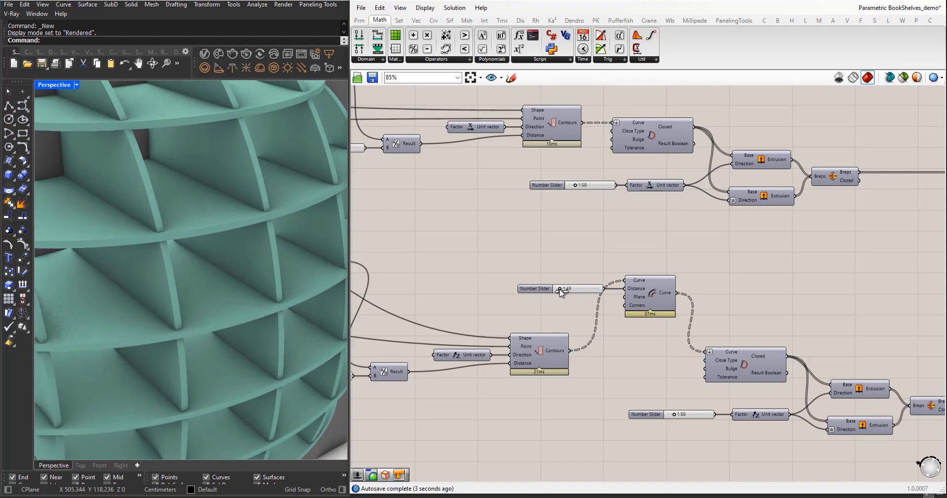
pyautogui.scroll(-5, 244, 295)
pyautogui.moveTo(249, 291); pyautogui.dragTo(212, 268, button='right')
pyautogui.scroll(-4, 452, 223)
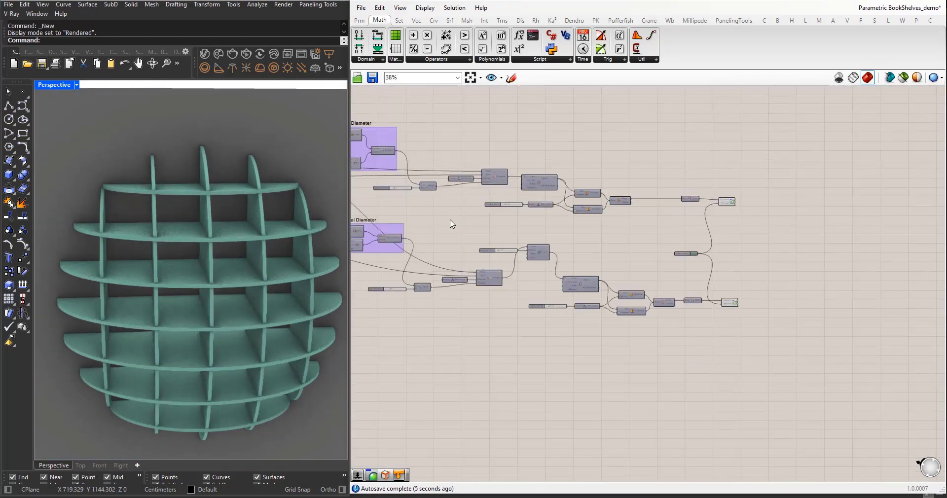
# Step: Move the Unit Z extrusion slider between the two branches, connect it to the Unit X factor as well, and delete the redundant Unit X slider
pyautogui.scroll(4, 452, 223)
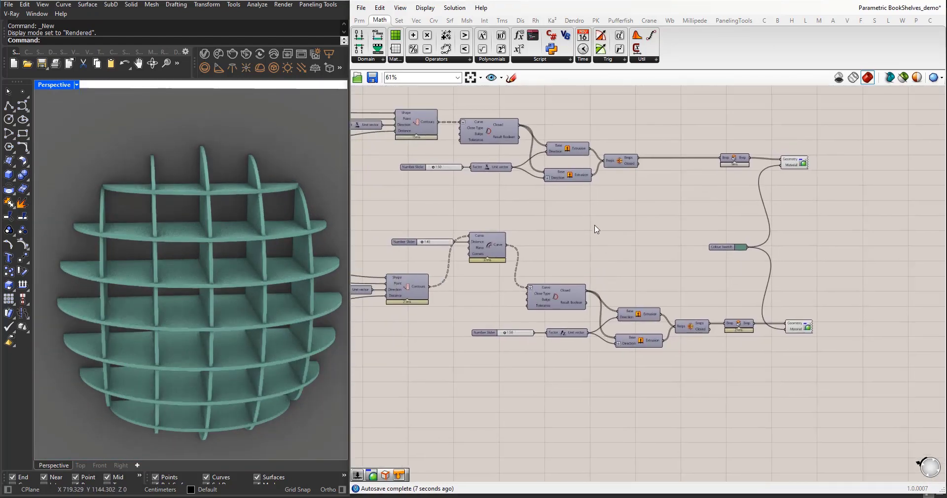
pyautogui.scroll(2, 522, 316)
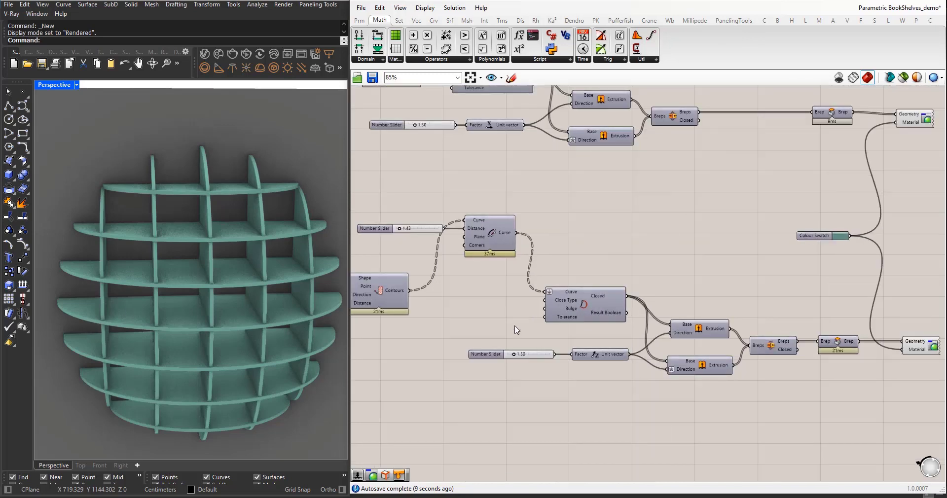
pyautogui.moveTo(514, 328); pyautogui.dragTo(565, 366, button='right')
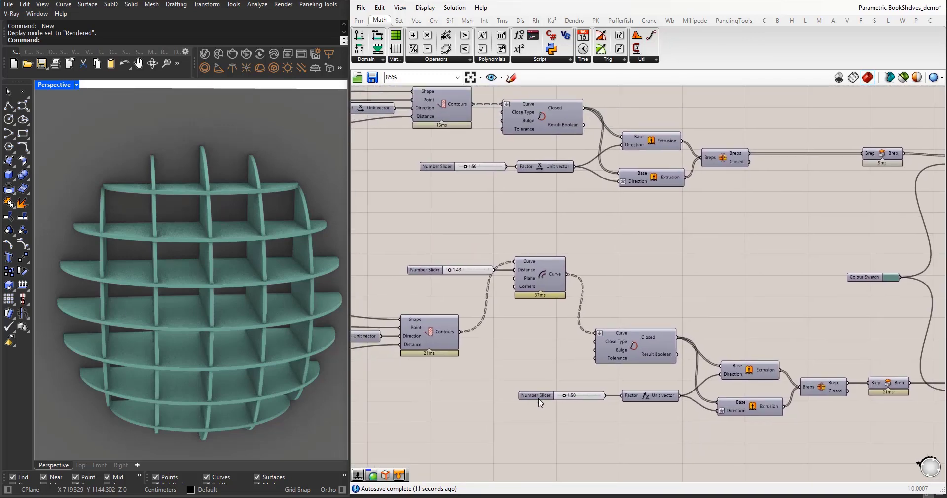
pyautogui.moveTo(544, 398); pyautogui.dragTo(428, 222)
pyautogui.moveTo(489, 224); pyautogui.dragTo(516, 167)
pyautogui.click(448, 168)
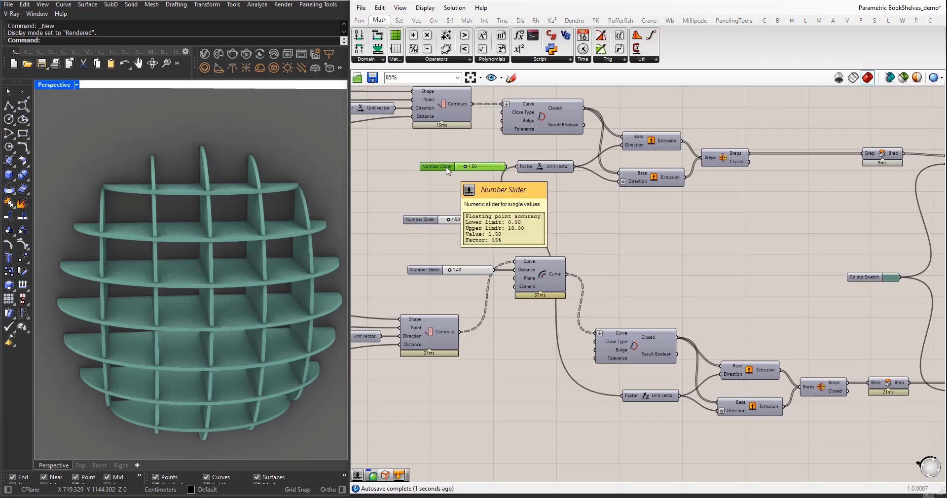
pyautogui.press('Delete')
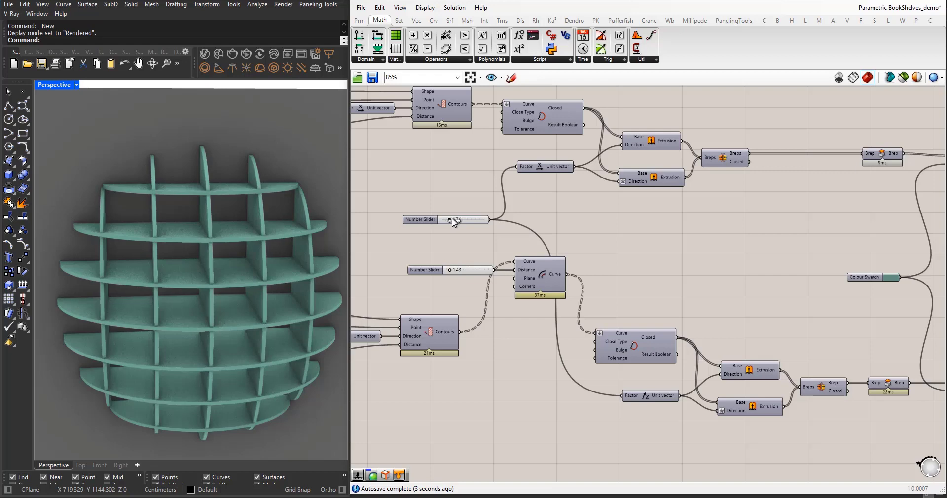
# Step: Set the shared extrusion thickness slider for both shelf directions to 1.85
pyautogui.moveTo(452, 220); pyautogui.dragTo(448, 220)
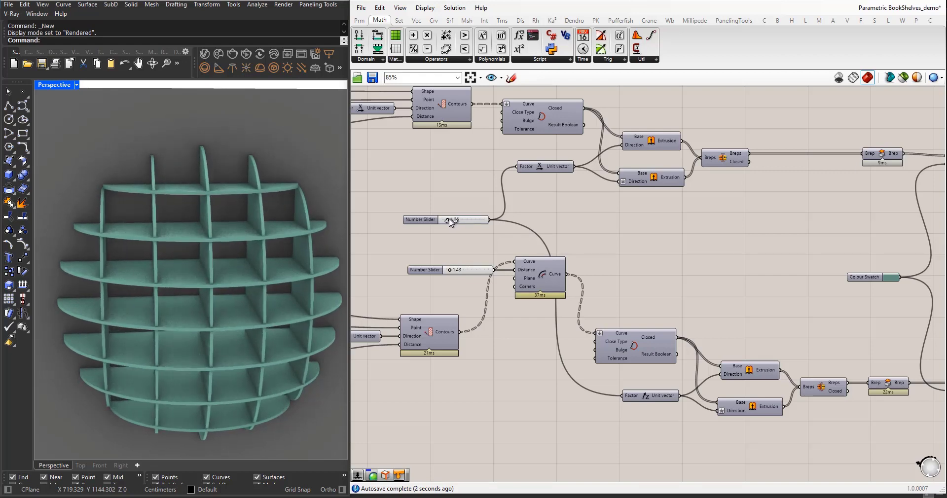
pyautogui.scroll(-3, 463, 231)
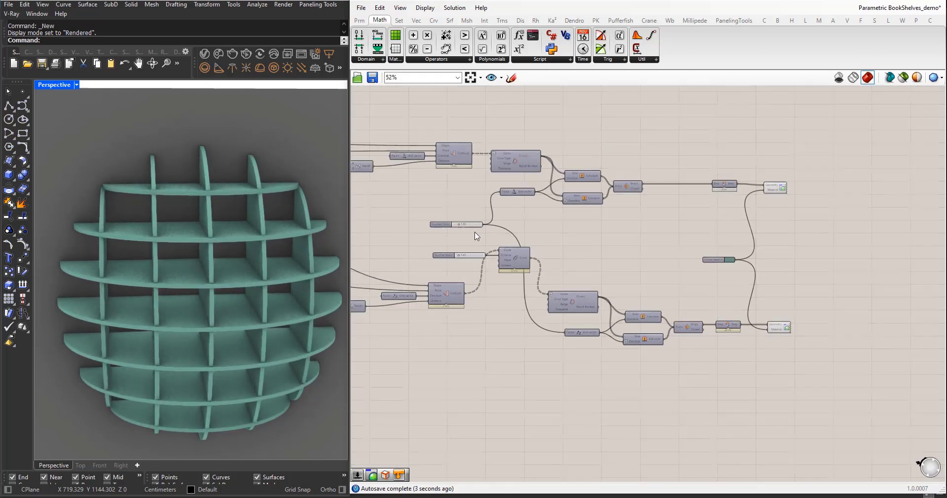
pyautogui.scroll(3, 515, 234)
pyautogui.moveTo(511, 186); pyautogui.dragTo(594, 224, button='right')
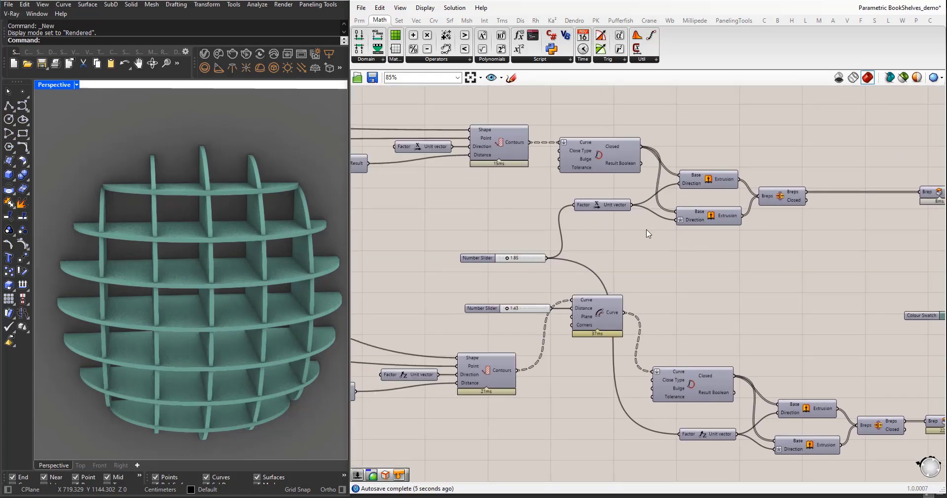
# Step: Examine the rendered bookshelf from several angles and review the definition back to the Base Sphere group
pyautogui.scroll(-6, 678, 239)
pyautogui.moveTo(427, 191); pyautogui.dragTo(537, 200, button='right')
pyautogui.scroll(6, 538, 199)
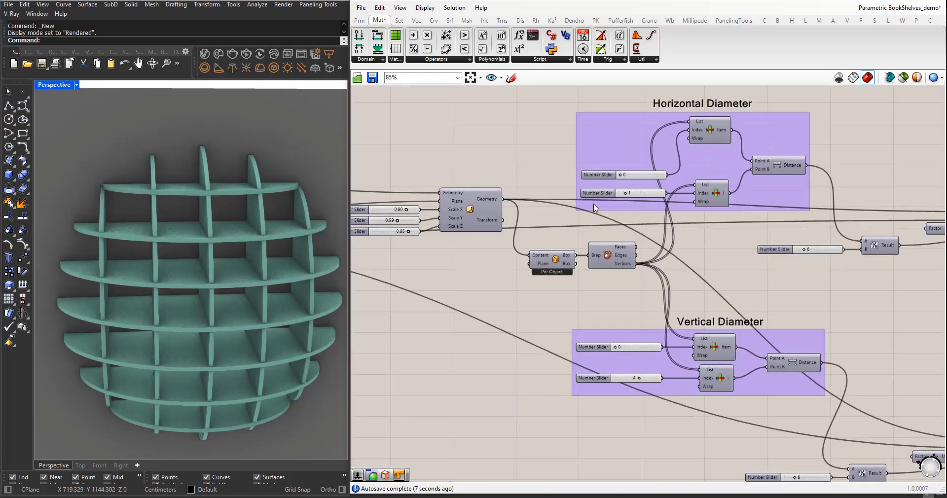
pyautogui.moveTo(201, 271); pyautogui.dragTo(269, 252, button='right')
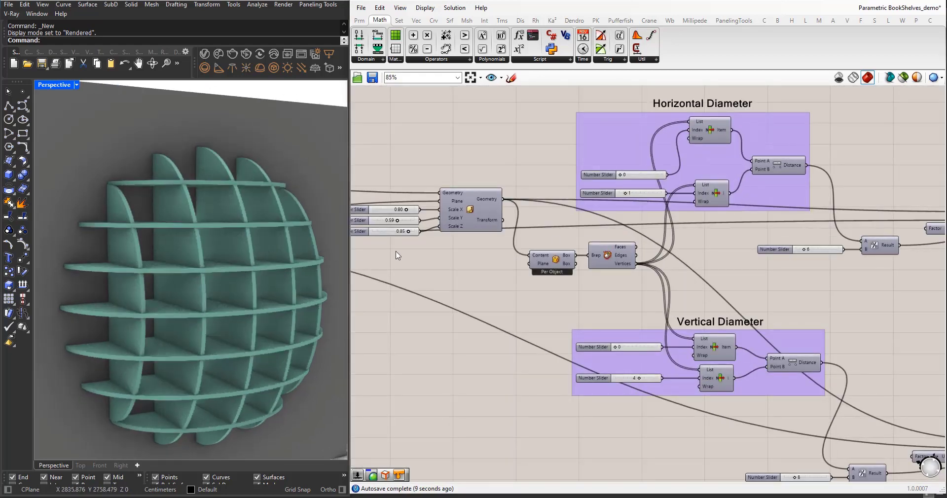
pyautogui.scroll(-5, 185, 255)
pyautogui.moveTo(202, 254); pyautogui.dragTo(237, 256, button='right')
pyautogui.scroll(-7, 614, 265)
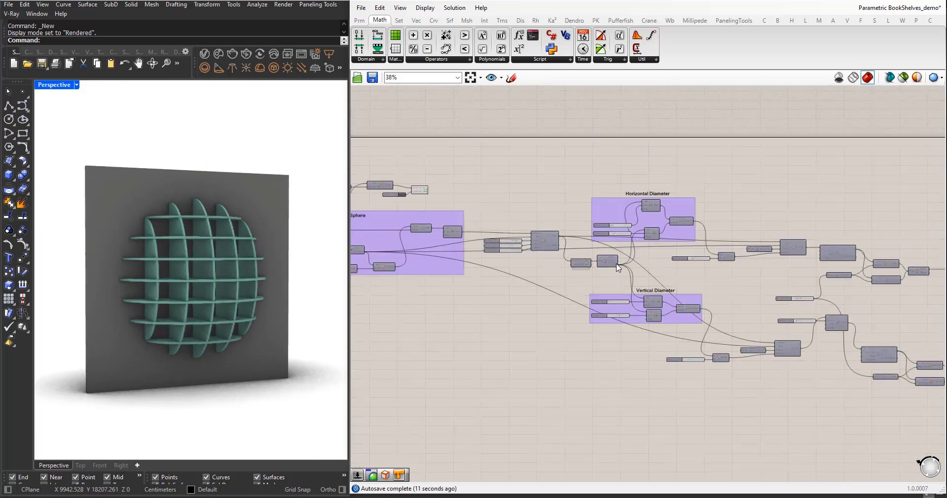
pyautogui.scroll(7, 427, 247)
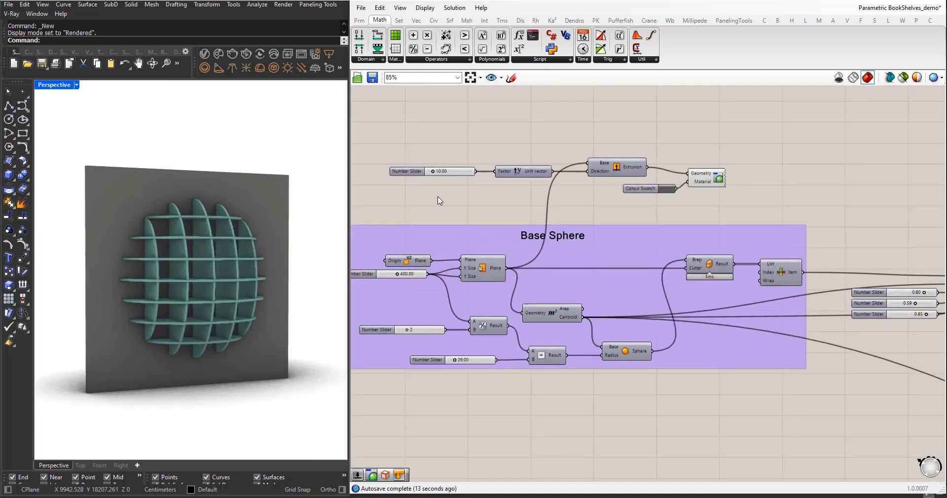
pyautogui.moveTo(250, 247); pyautogui.dragTo(209, 246, button='right')
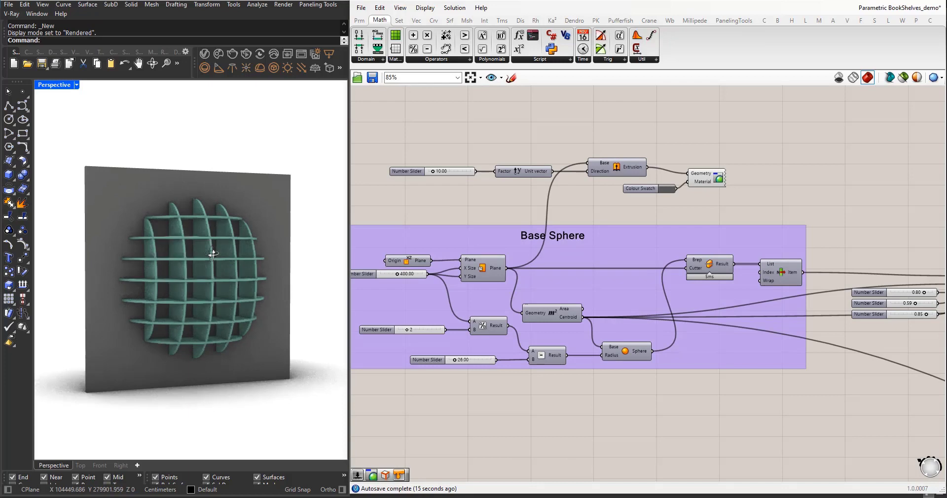
pyautogui.scroll(-2, 500, 270)
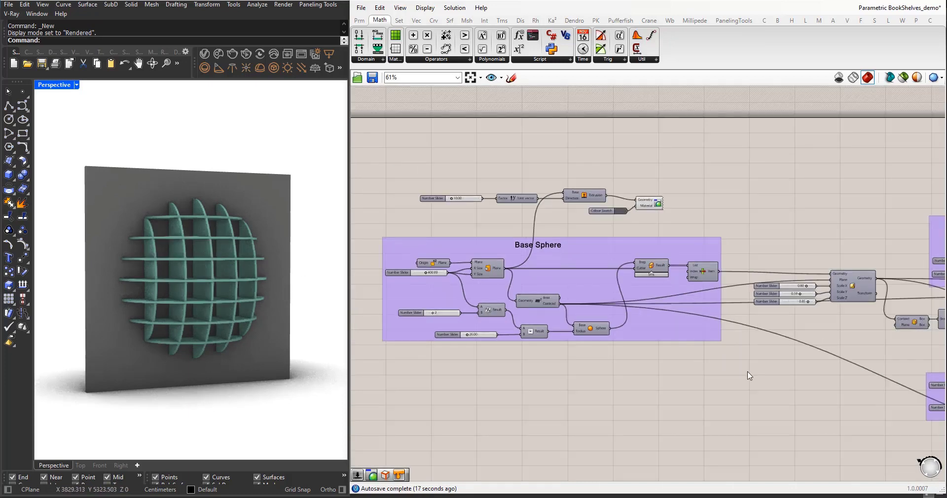